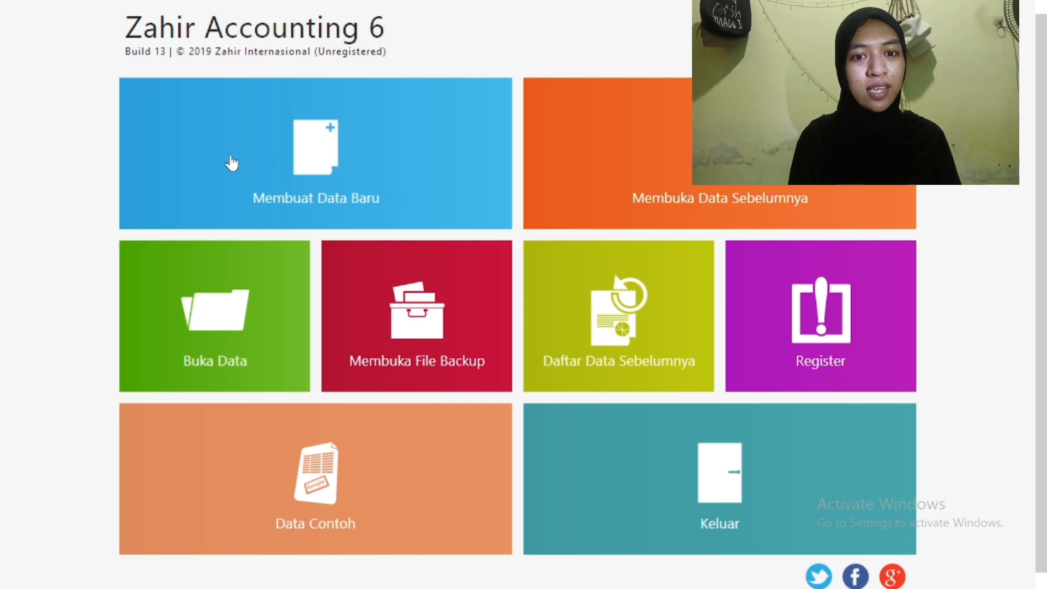
Start a new company data file named 'CV Irfadina 077' and enter its street address
click(228, 161)
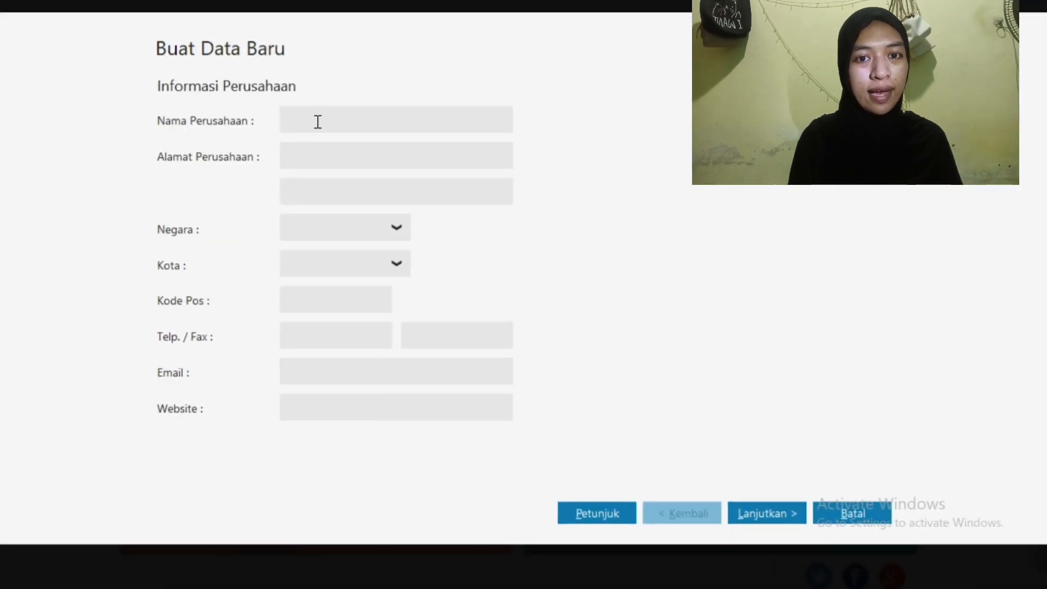
text(CV)
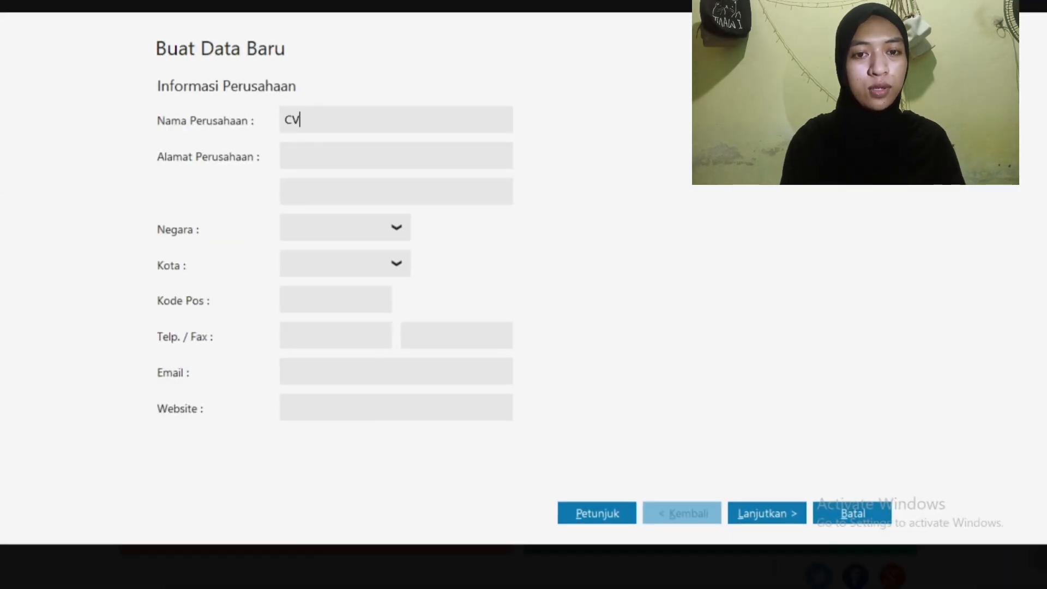
text( Irfadina 077)
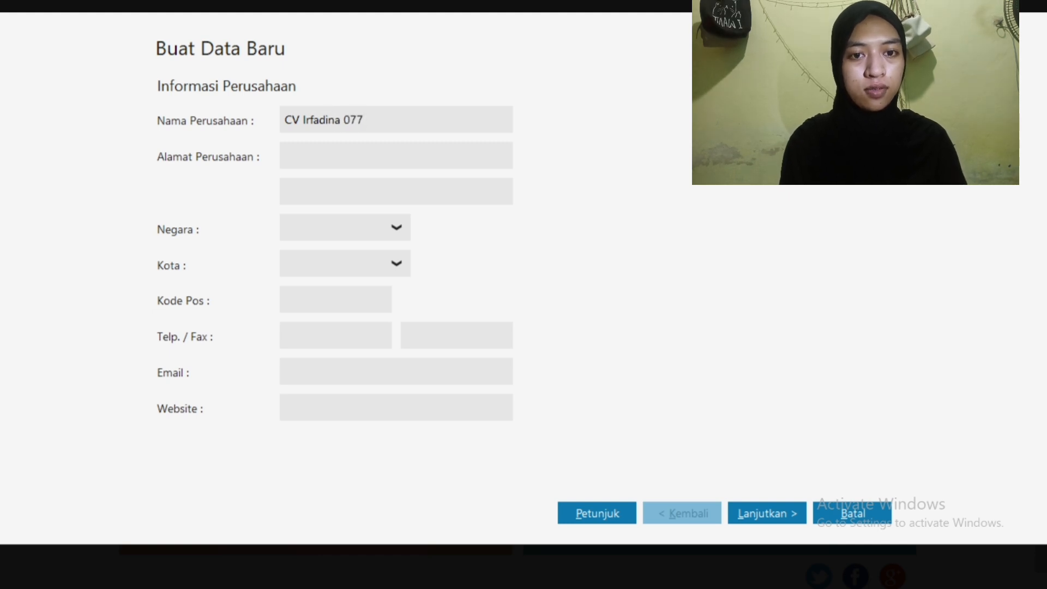
click(305, 157)
text(j)
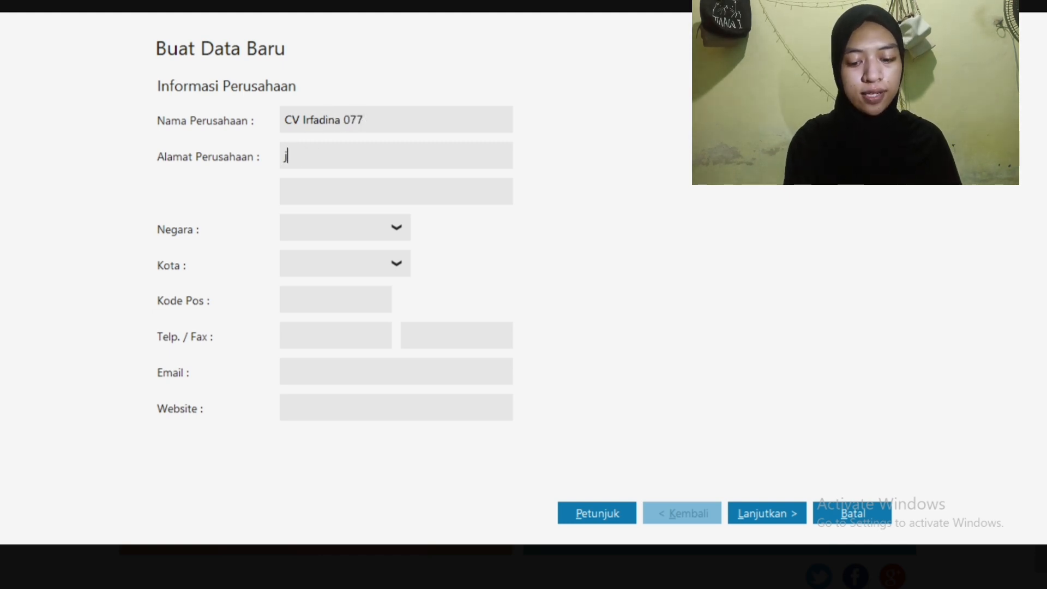
text(l.A.P)
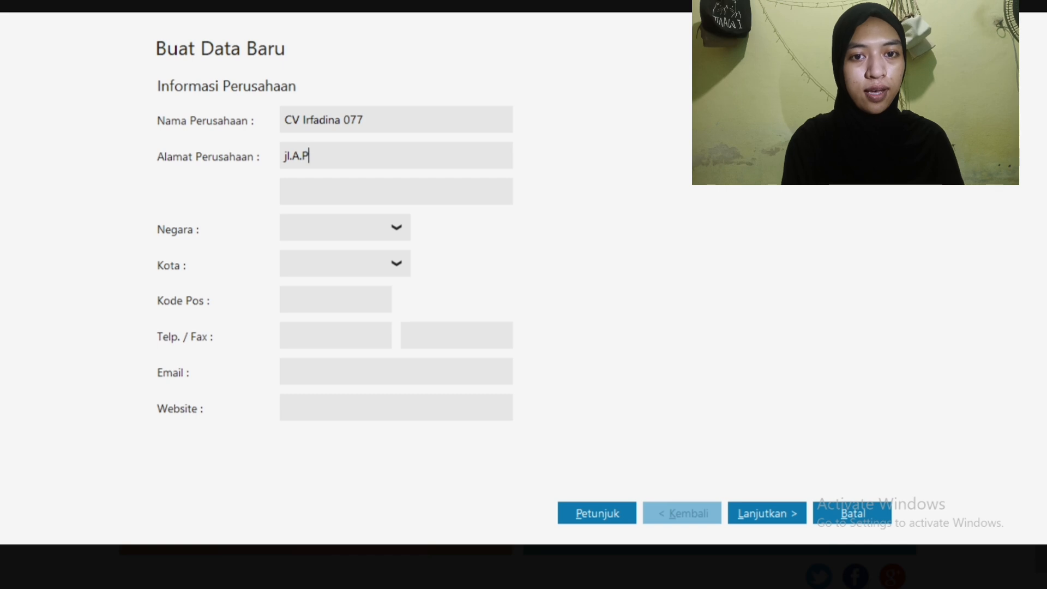
text(ettarani Ma)
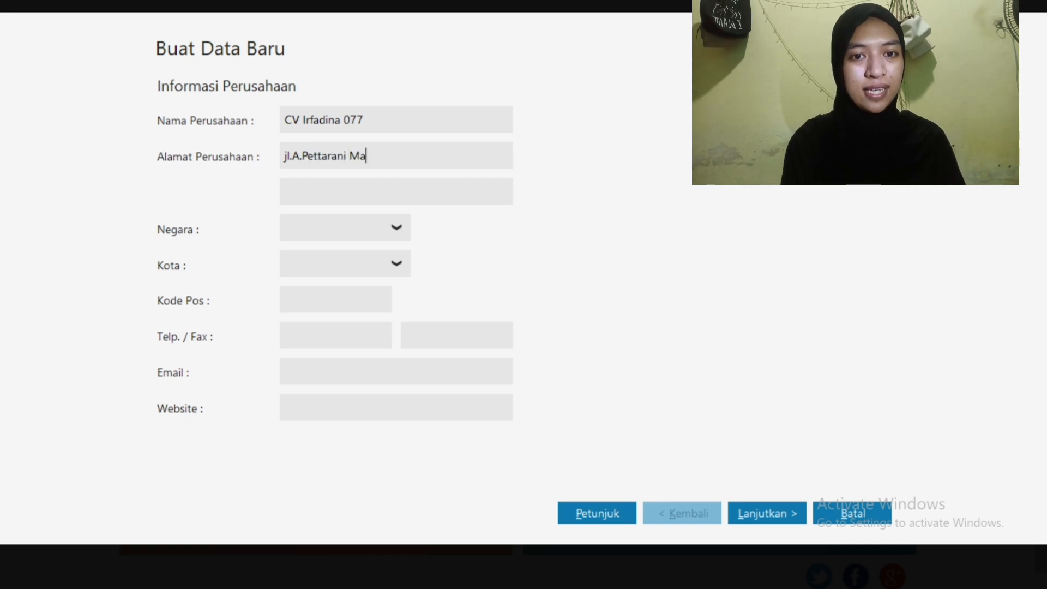
text(kassar)
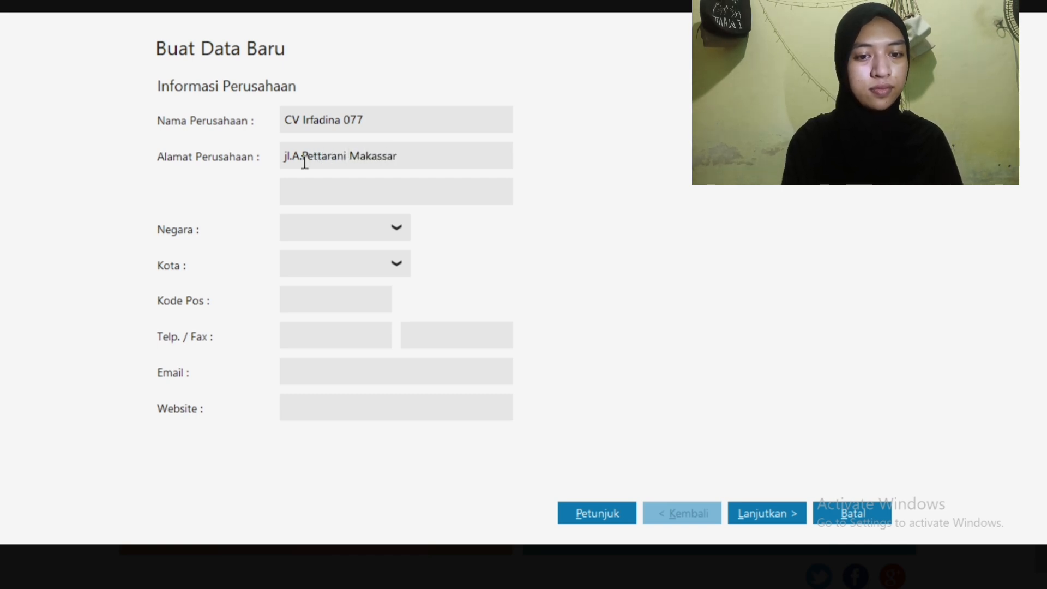
Set the country to Indonesia, the city to Makassar and the postal code to 90222
click(333, 236)
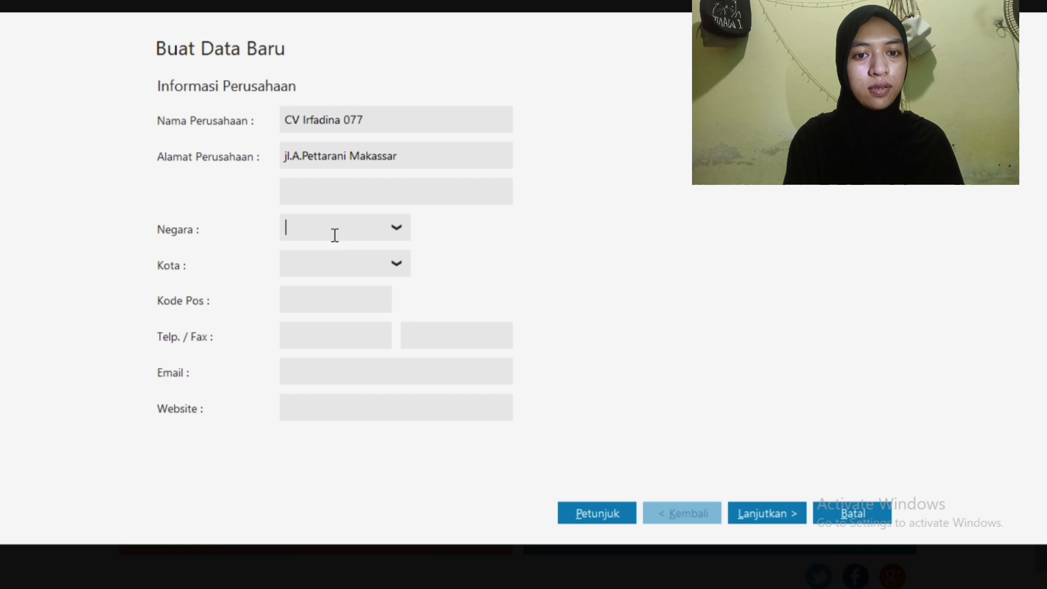
click(391, 236)
click(368, 281)
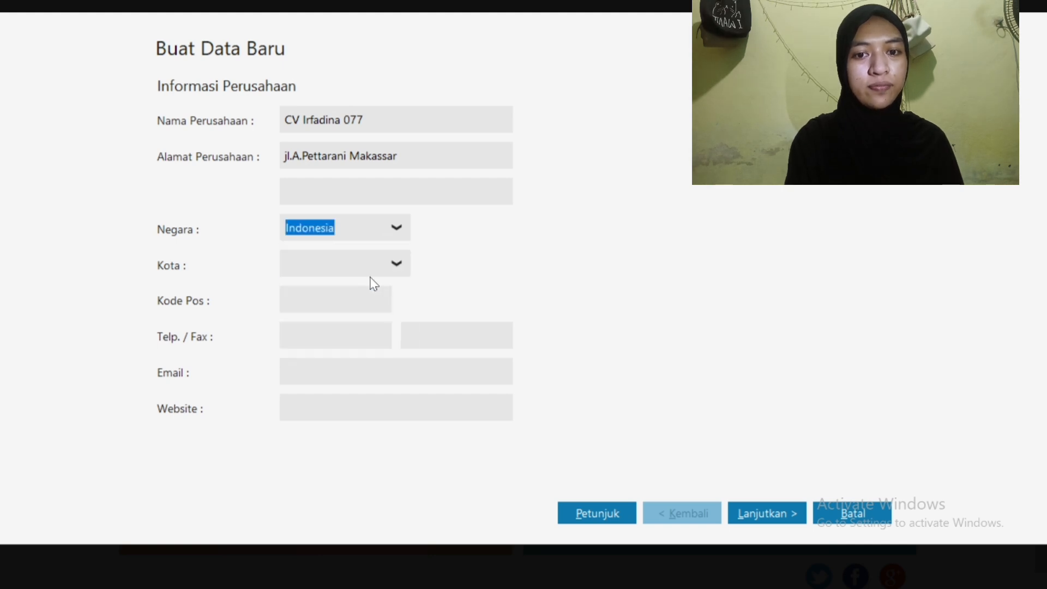
click(396, 265)
text(Maka)
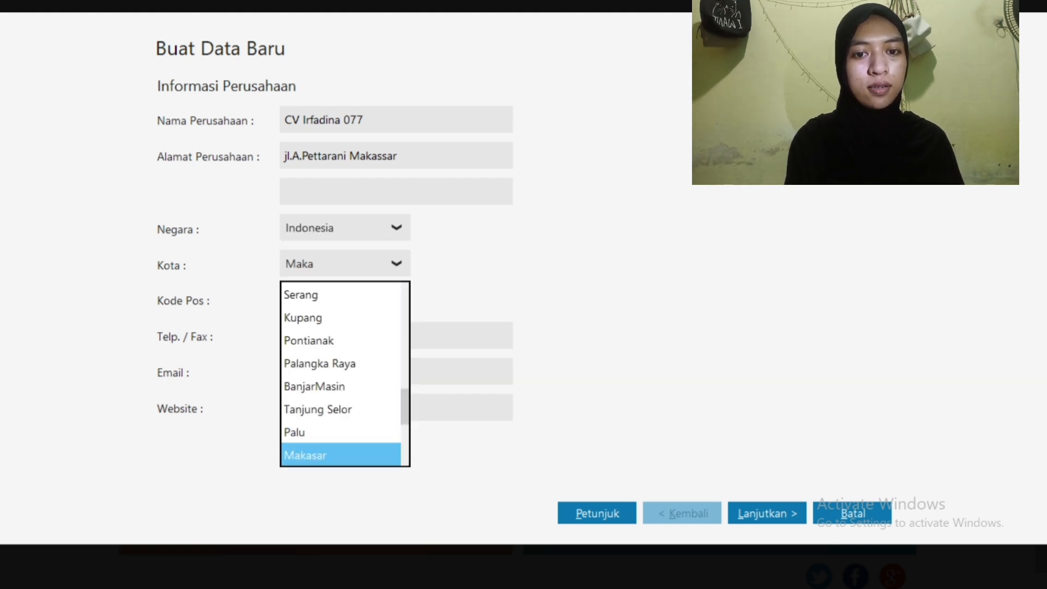
text(ssar)
key(Return)
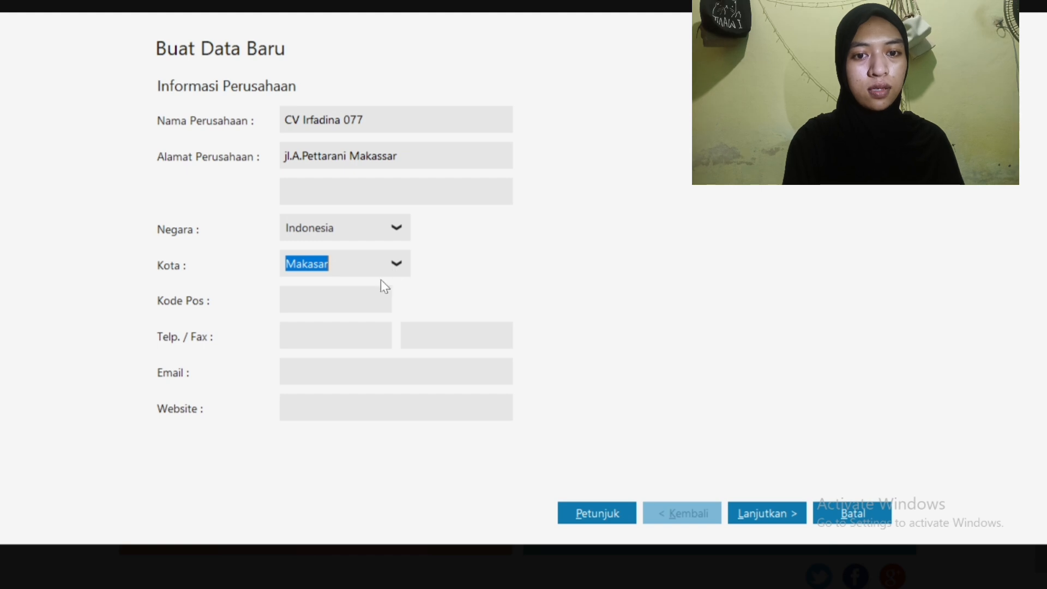
click(349, 300)
text(90222)
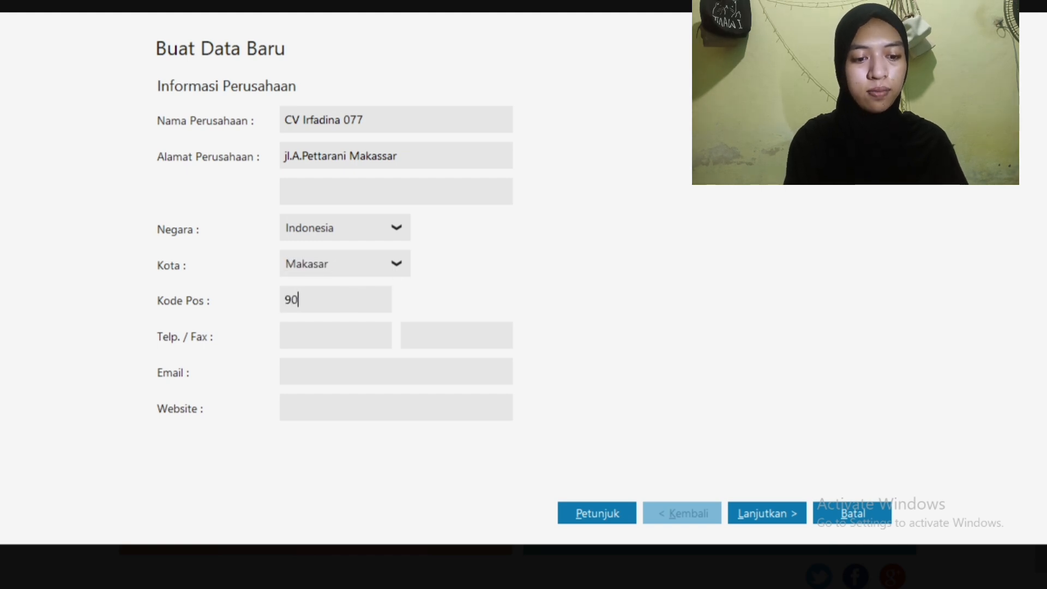
click(330, 339)
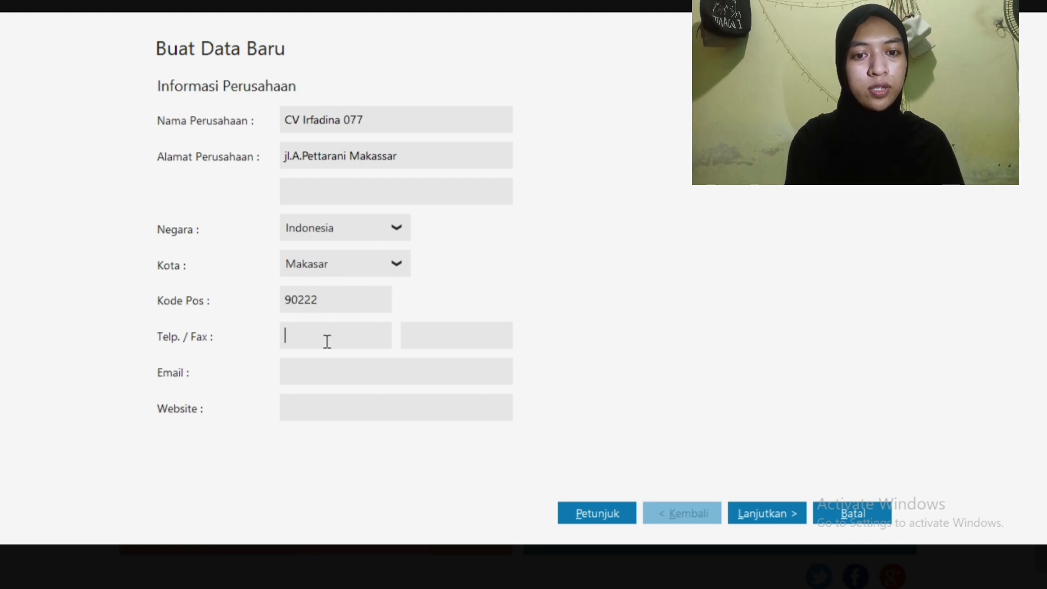
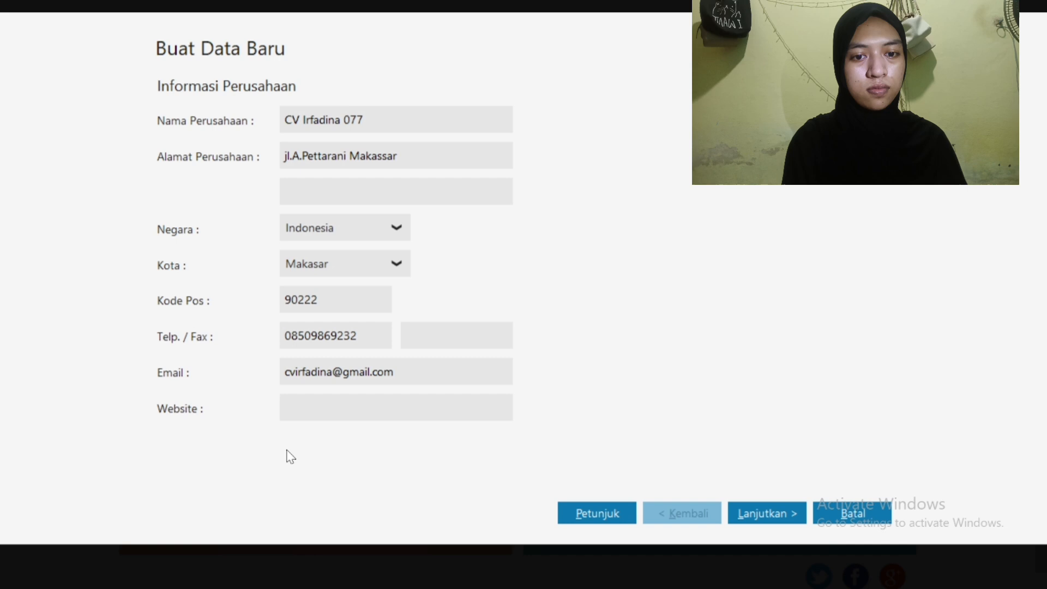
click(306, 413)
text(w)
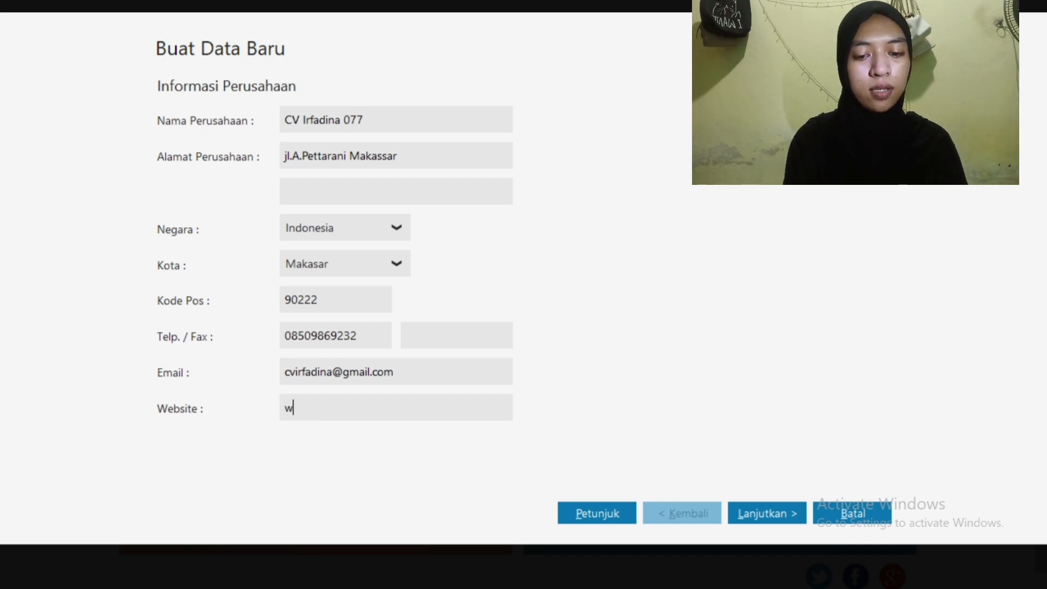
text(ww.cv)
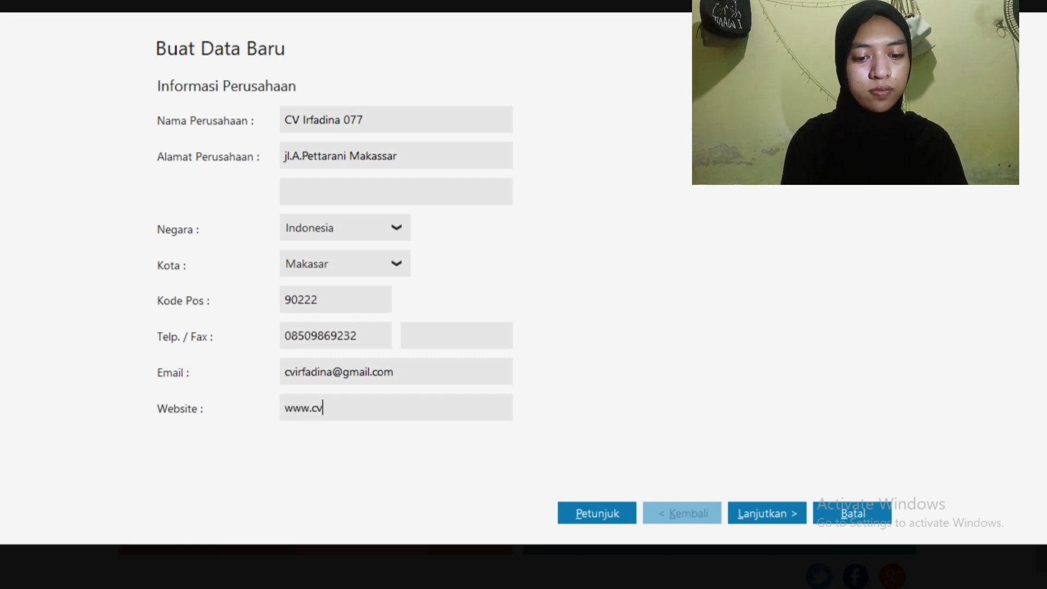
text(irfadina07)
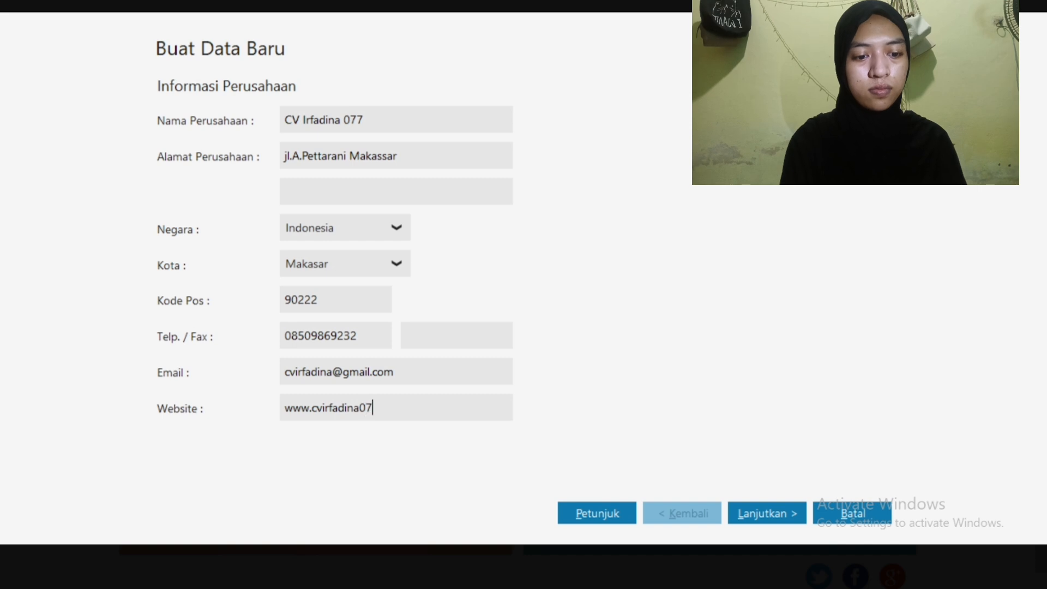
text(7.co.id)
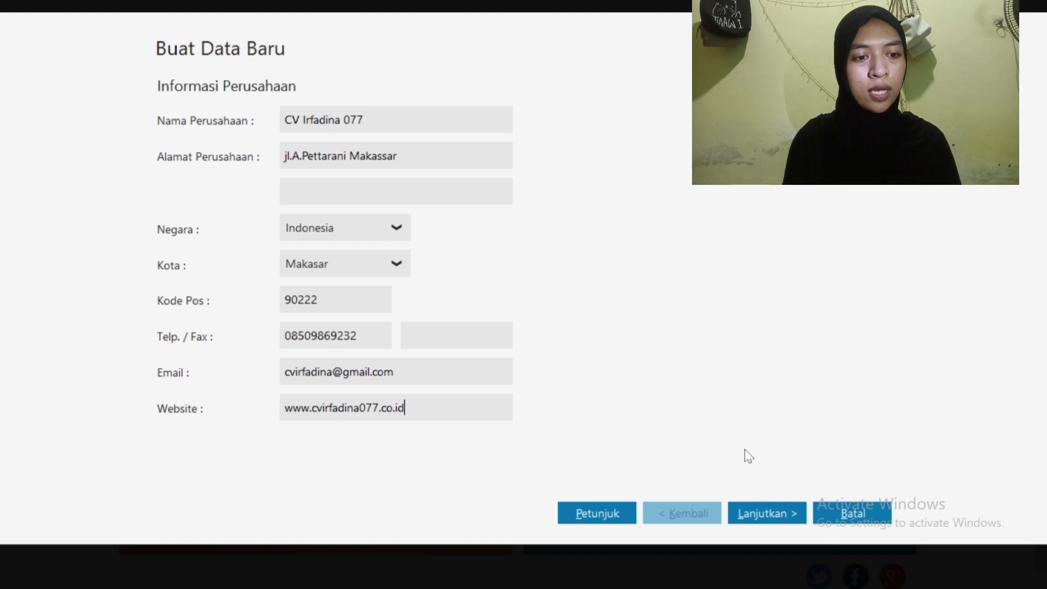
Set the accounting period to start in January 2025, then continue
click(756, 514)
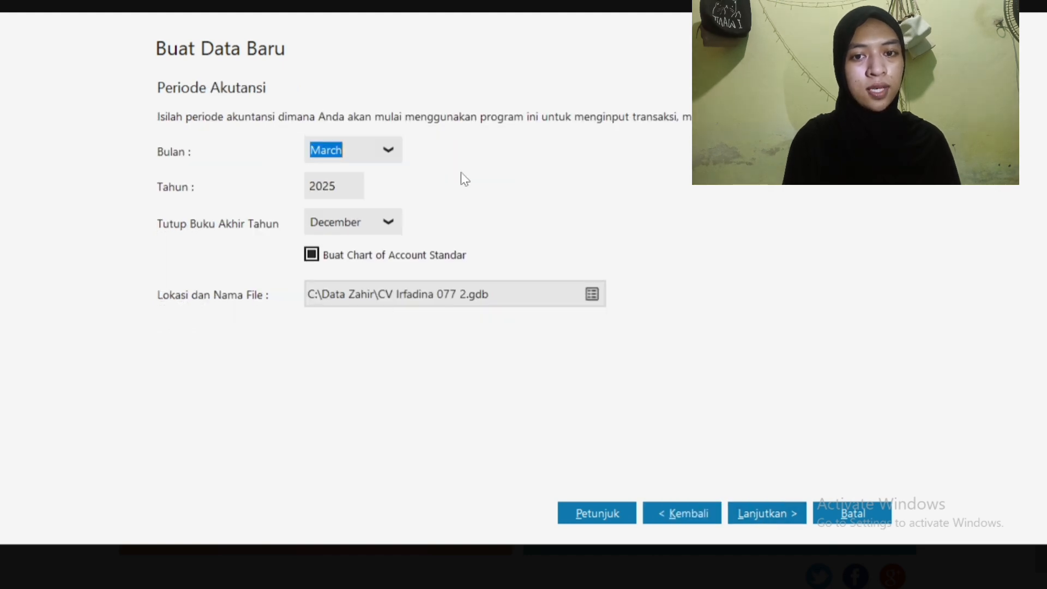
click(395, 150)
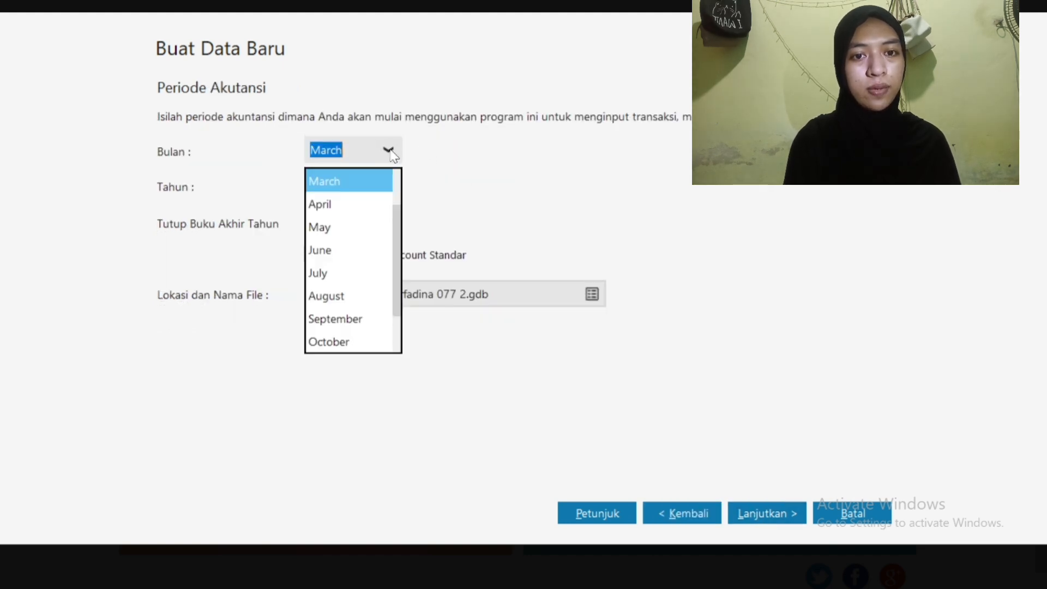
drag(397, 226, 396, 195)
click(380, 189)
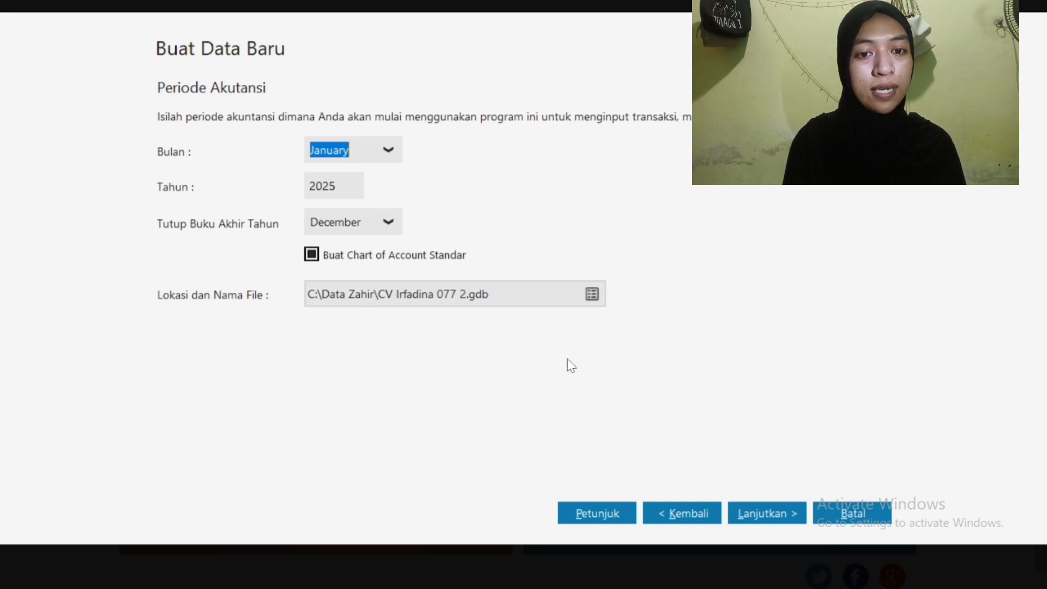
click(753, 508)
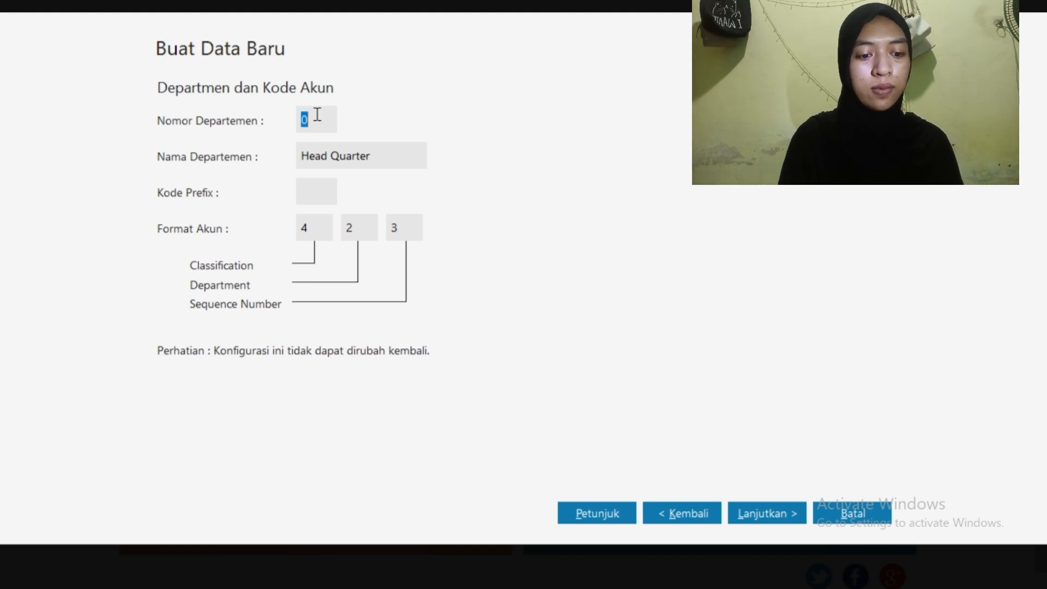
Set department number 09 and account code prefix 077, then process the company setup
text(09)
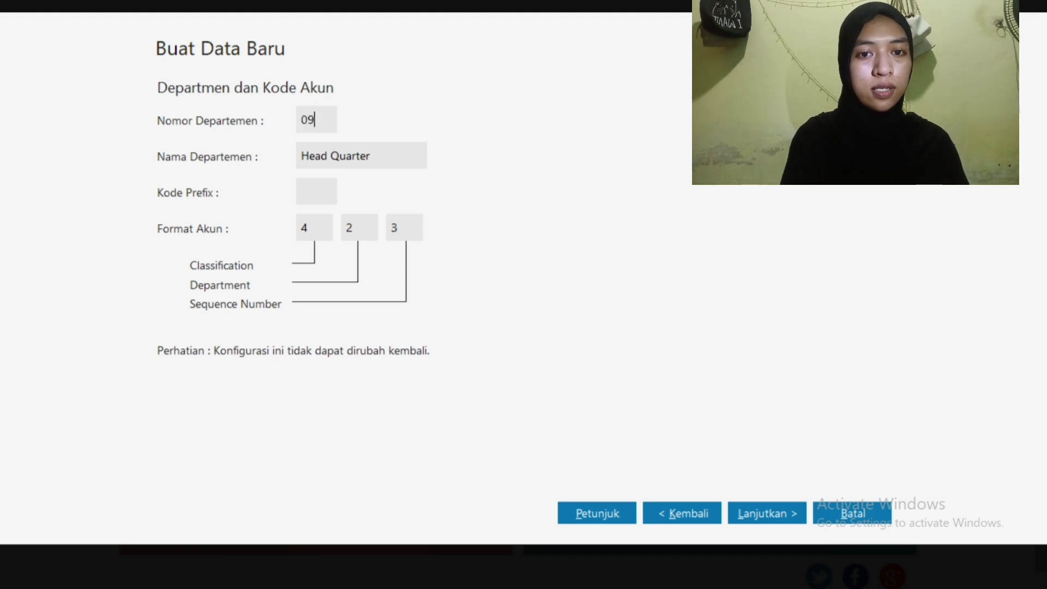
click(311, 192)
text(077)
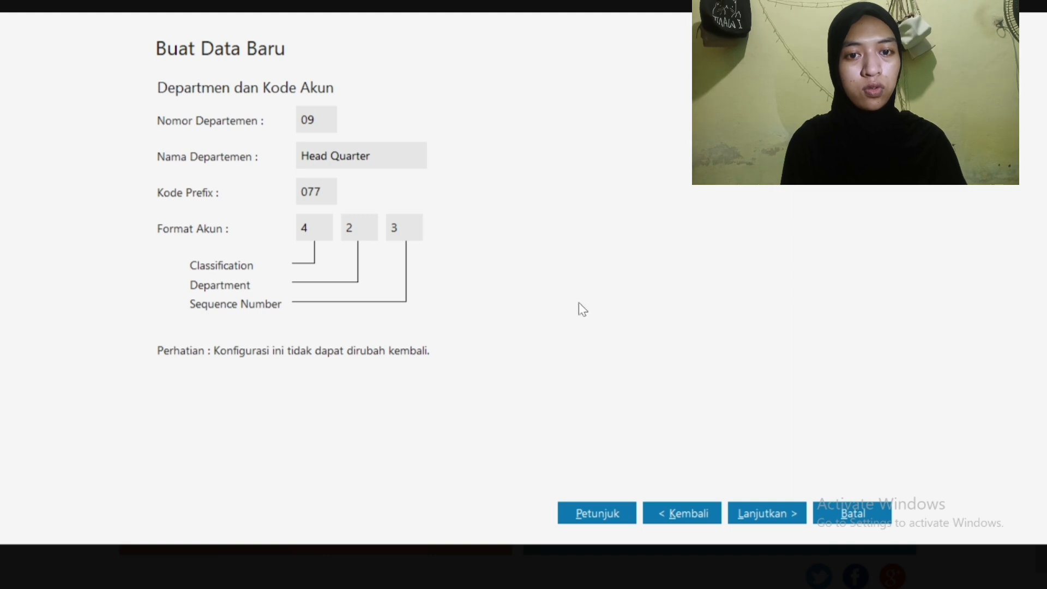
click(751, 504)
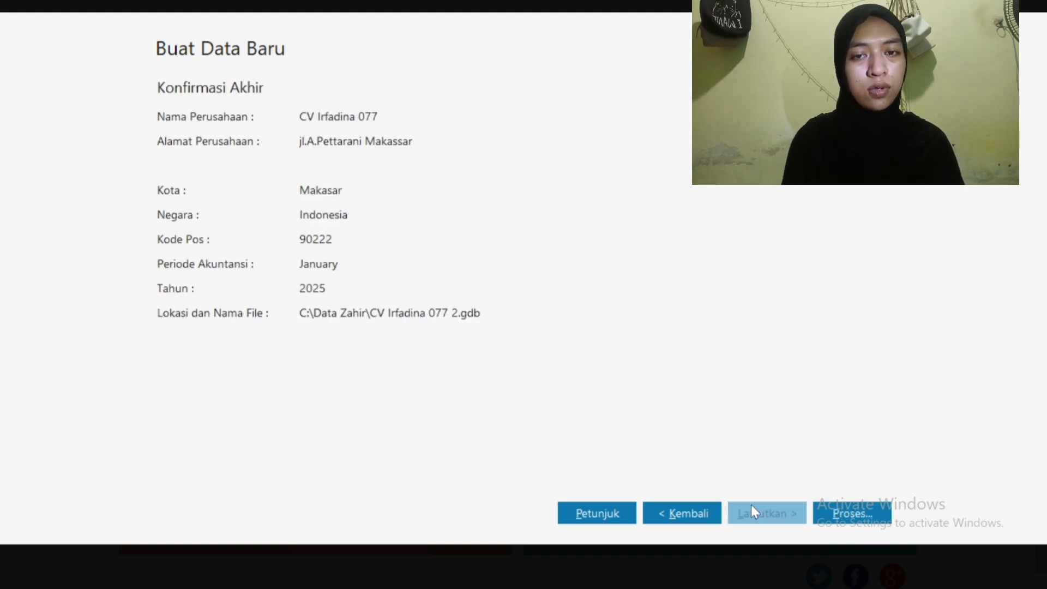
click(841, 510)
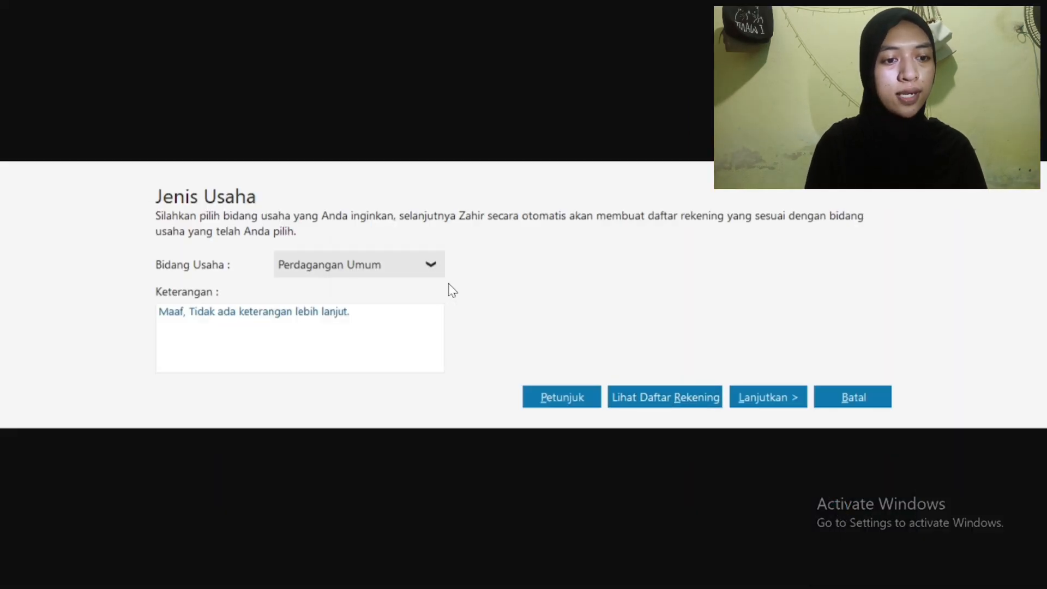
Accept general trading with its chart of accounts, IDR functional currency and USD at 10,000.00
click(757, 402)
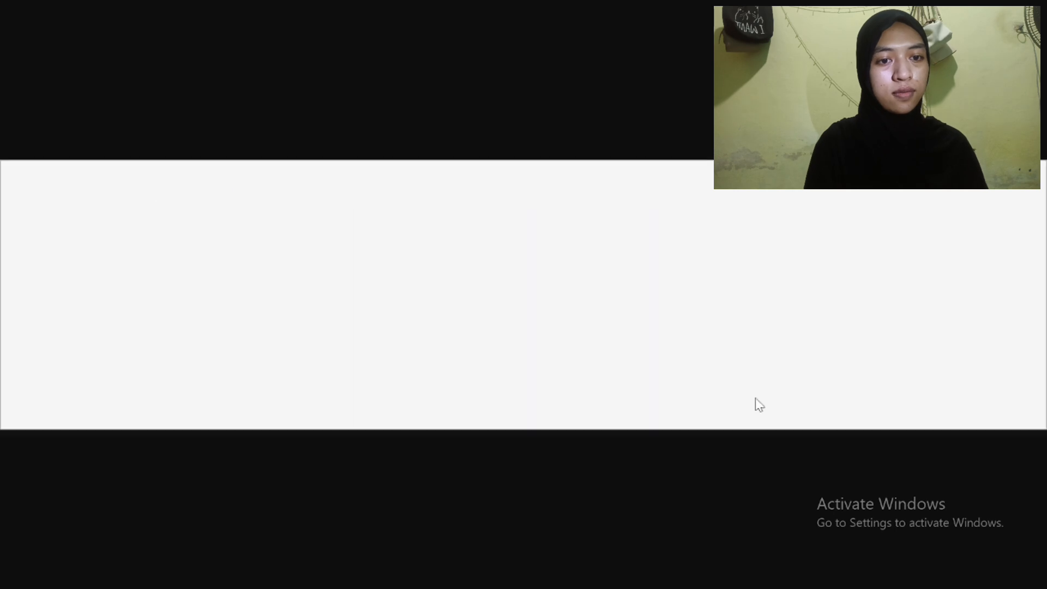
click(758, 403)
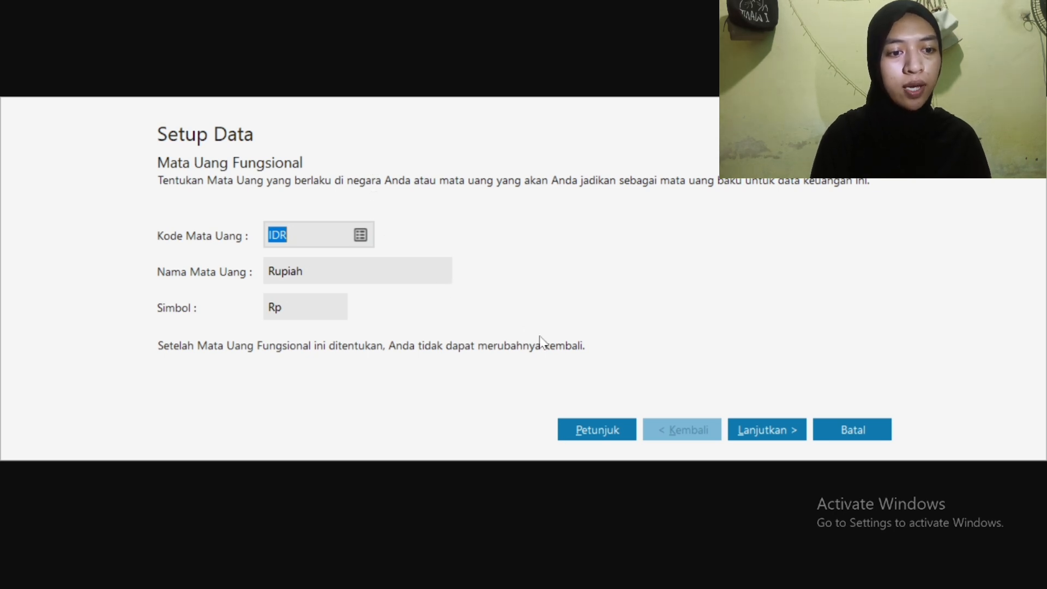
click(765, 440)
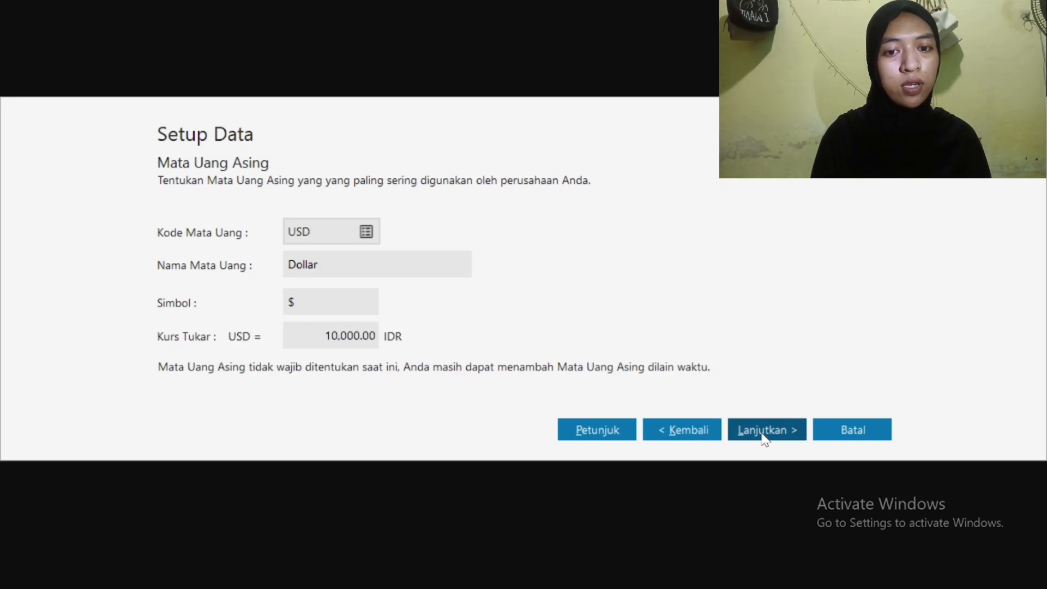
click(765, 439)
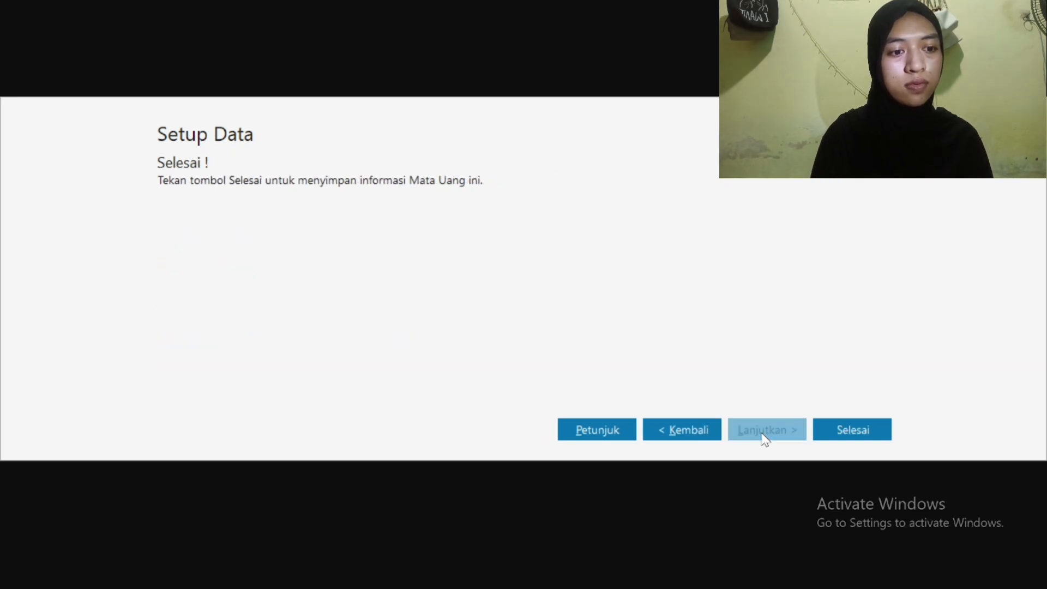
click(841, 429)
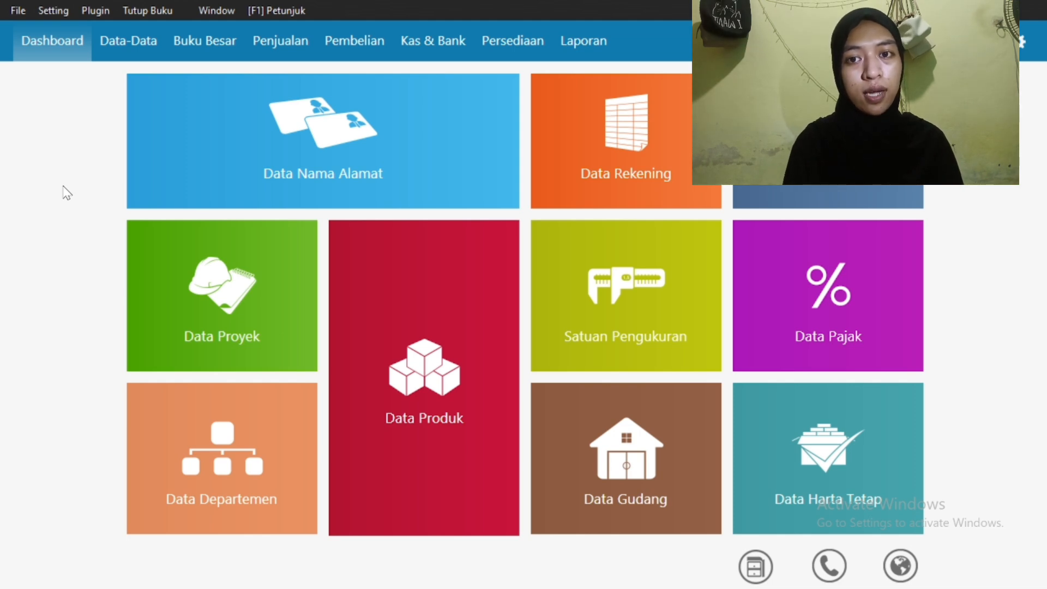
Open the Saldo Awal Akun opening-balance form from the Setting menu
click(49, 10)
mouse_move(114, 81)
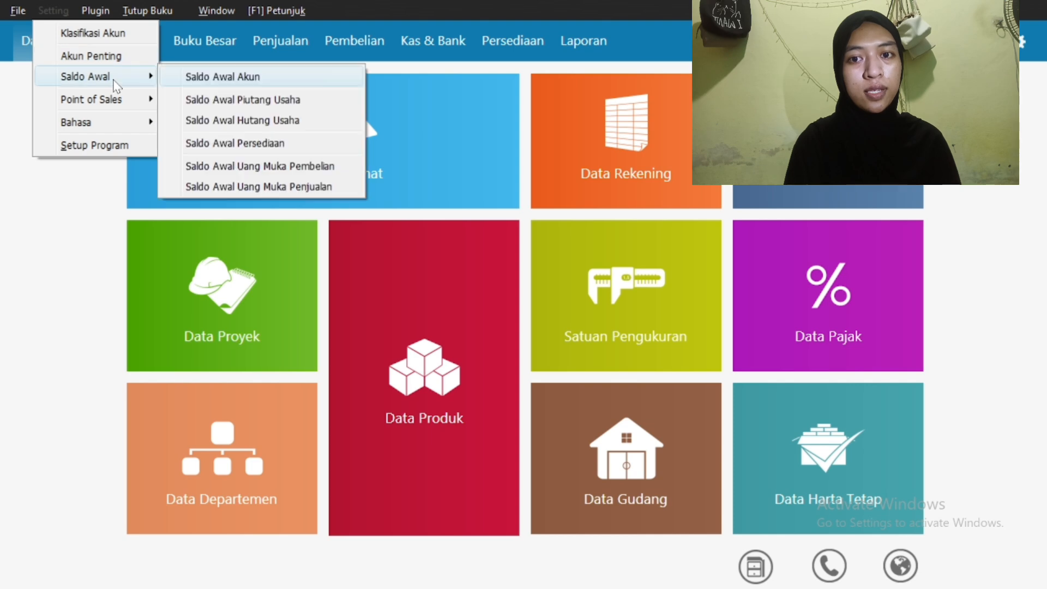
click(201, 76)
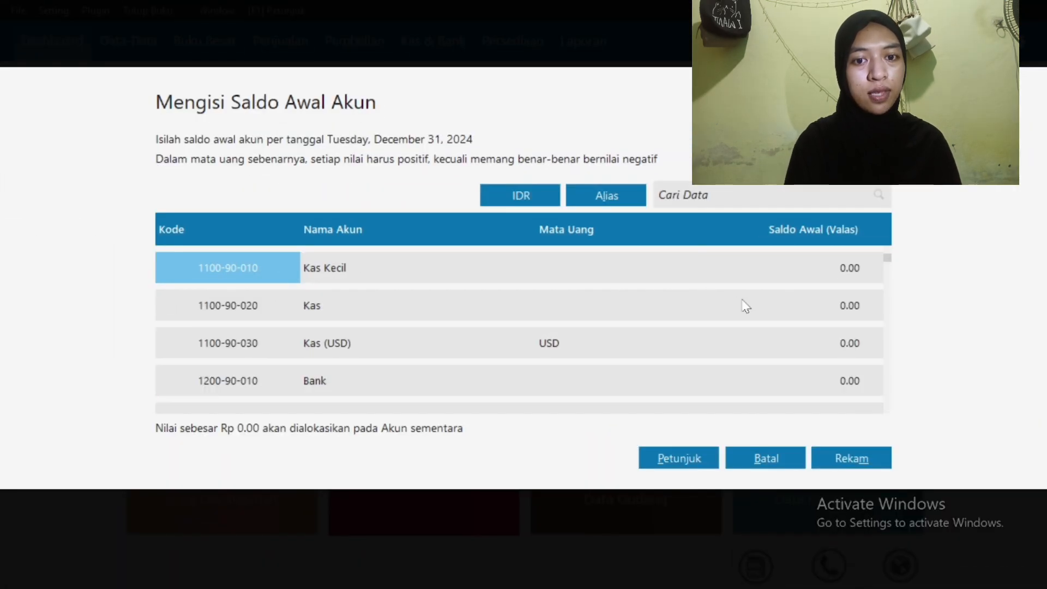
Enter opening balances Kas 3,500,000, Bank 25,500,000 and Piutang Usaha 5,700,000, and save them
click(786, 304)
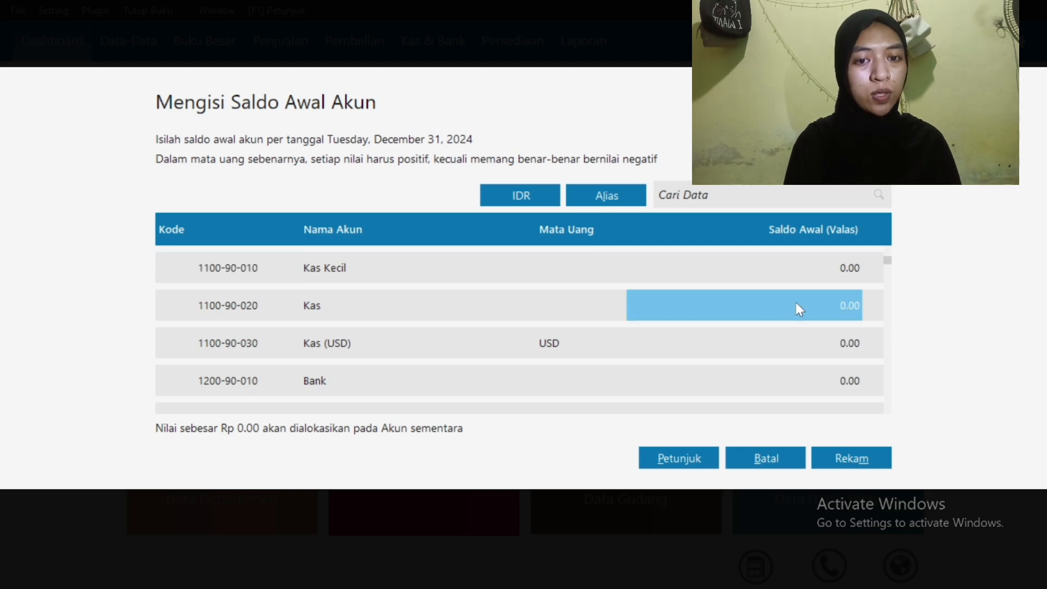
text(3,500,0)
text(00000)
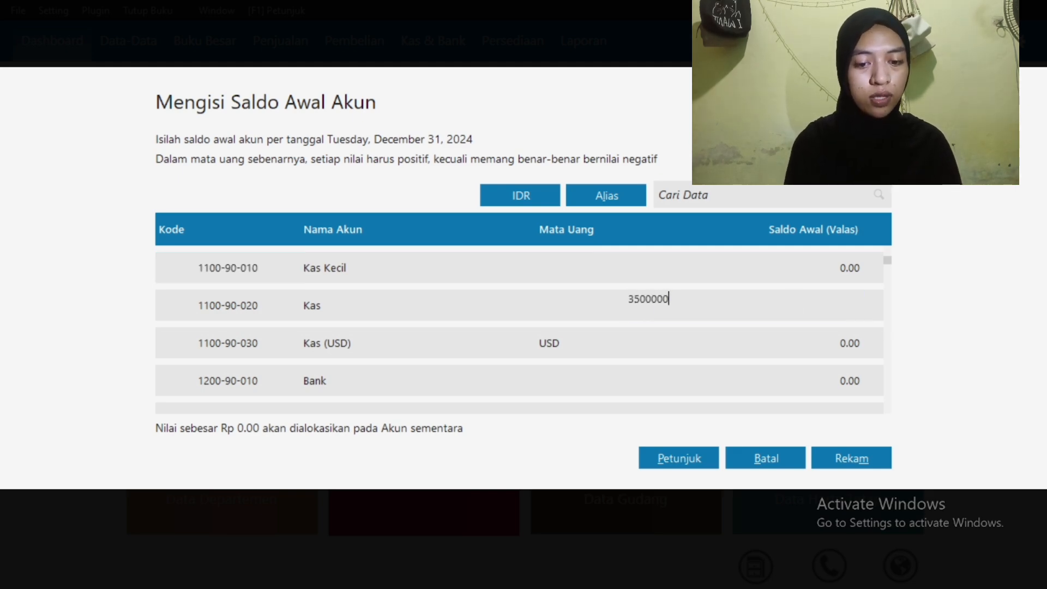
key(Return)
key(Down)
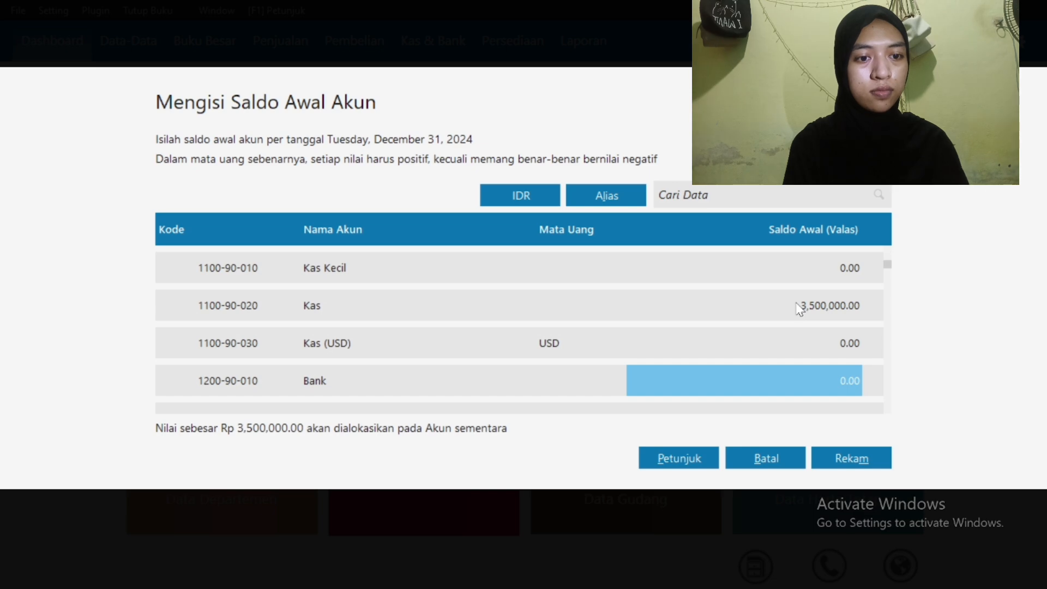
text(25500000)
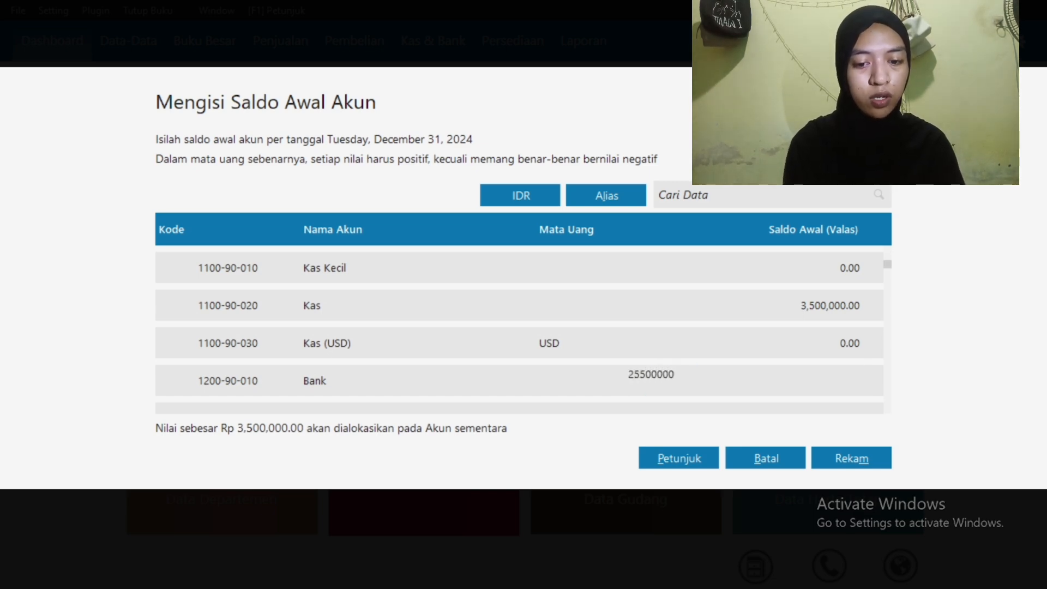
key(Return)
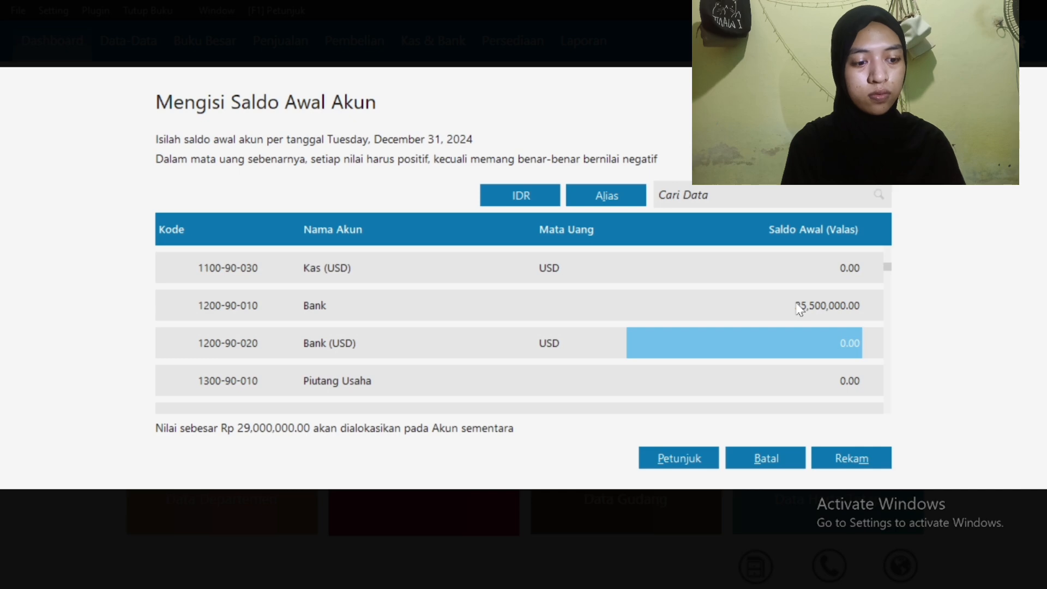
key(Down)
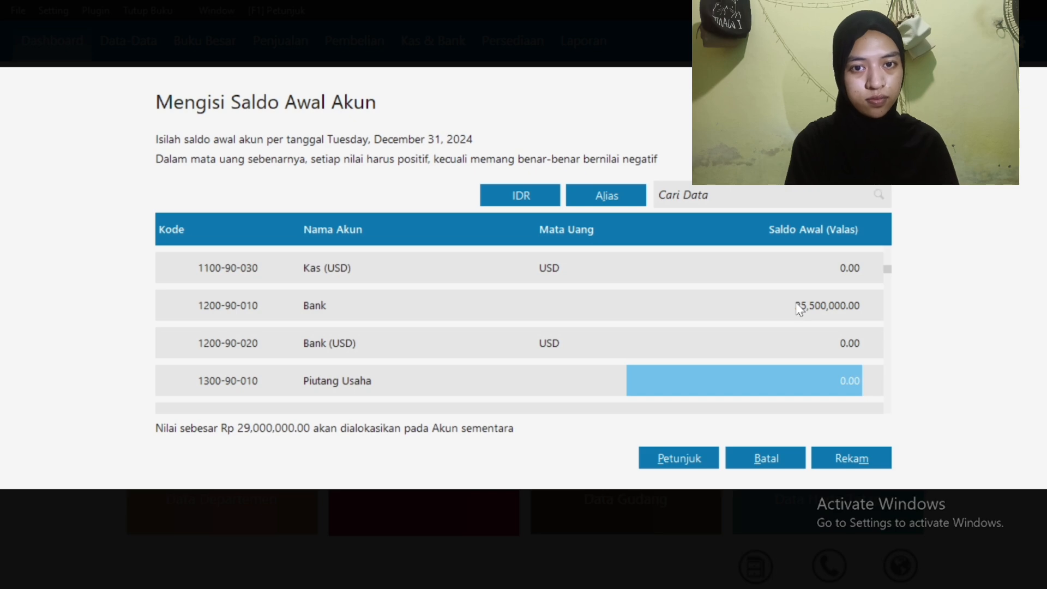
text(57000)
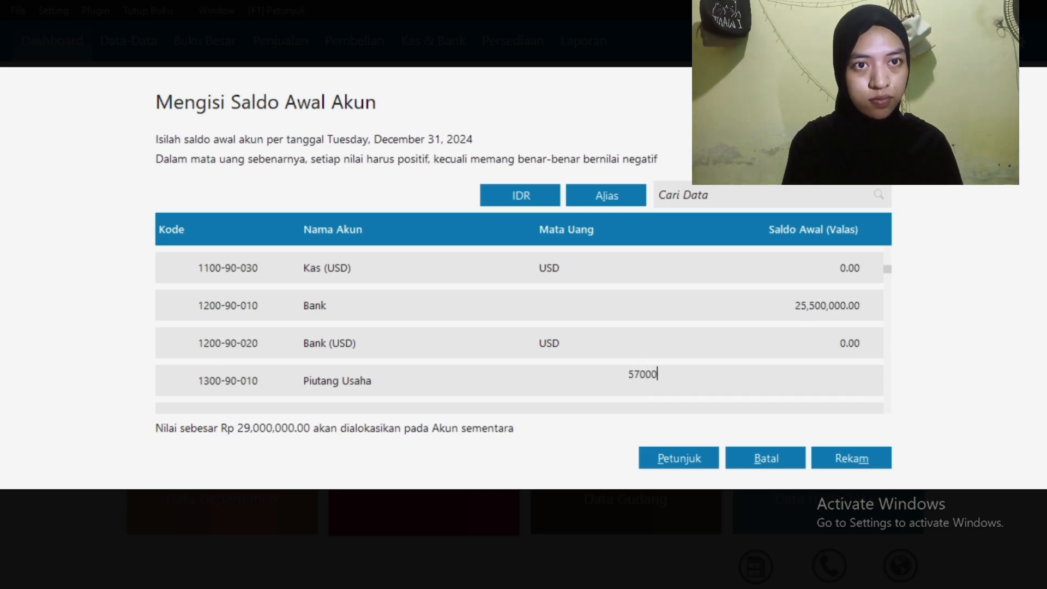
text(00)
key(Return)
key(Down)
key(Down)
key(Down)
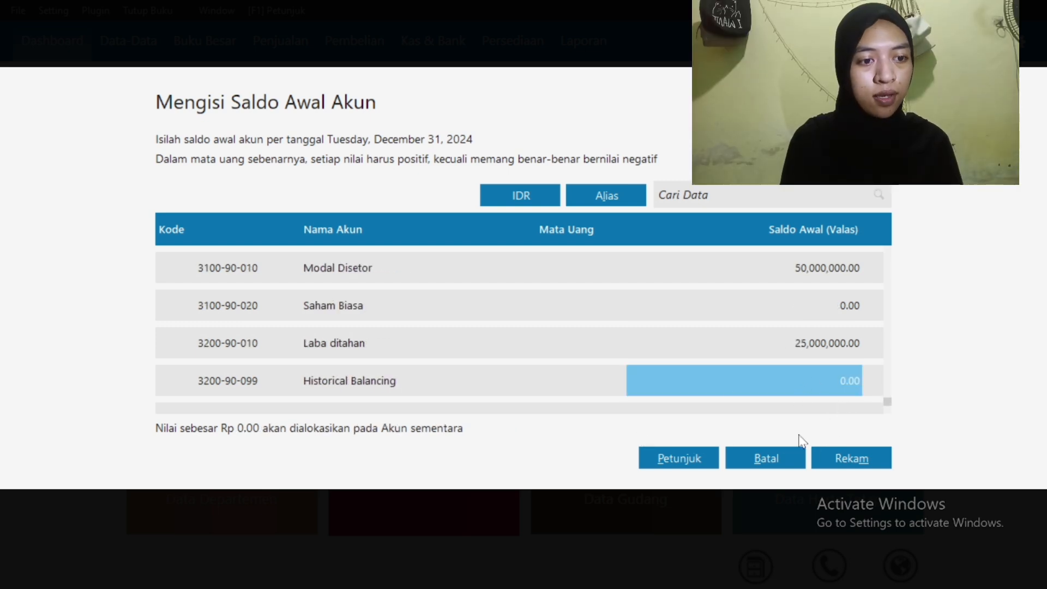
click(839, 462)
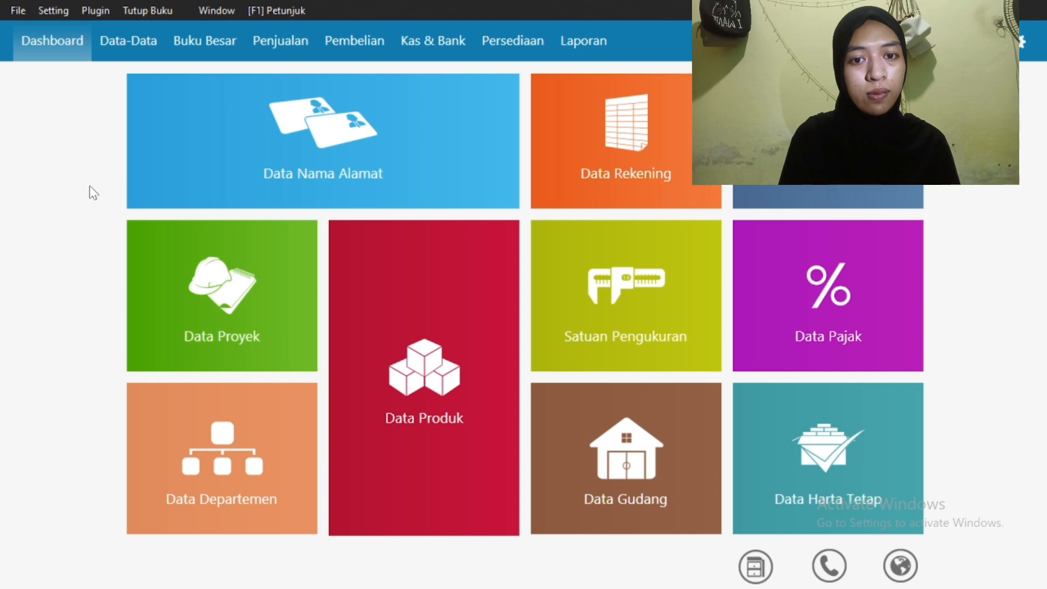
Add customer PT YESS to the name-and-address records, saving despite the missing tax ID
click(266, 148)
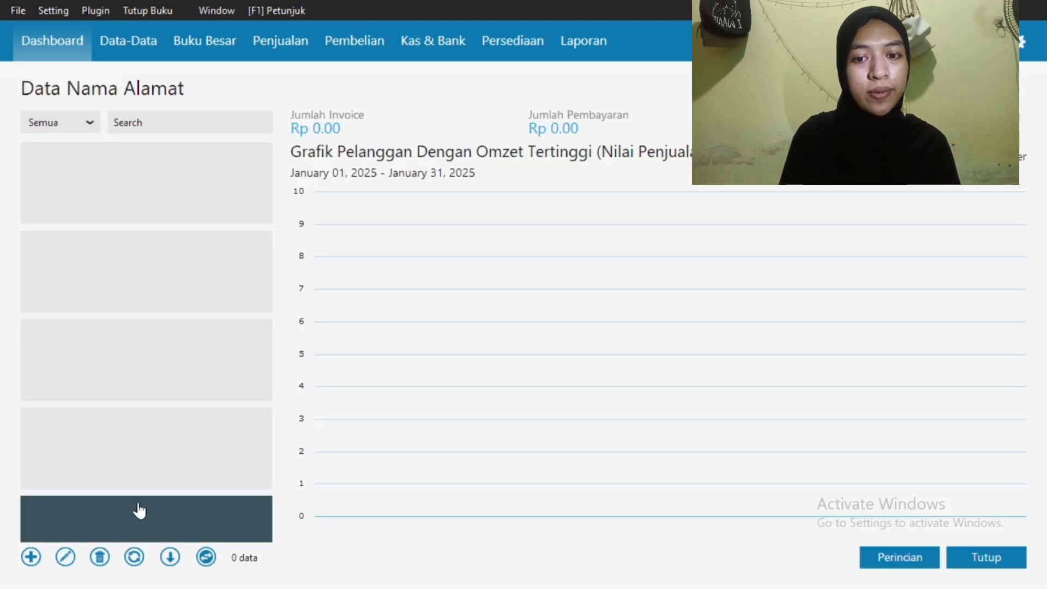
click(32, 557)
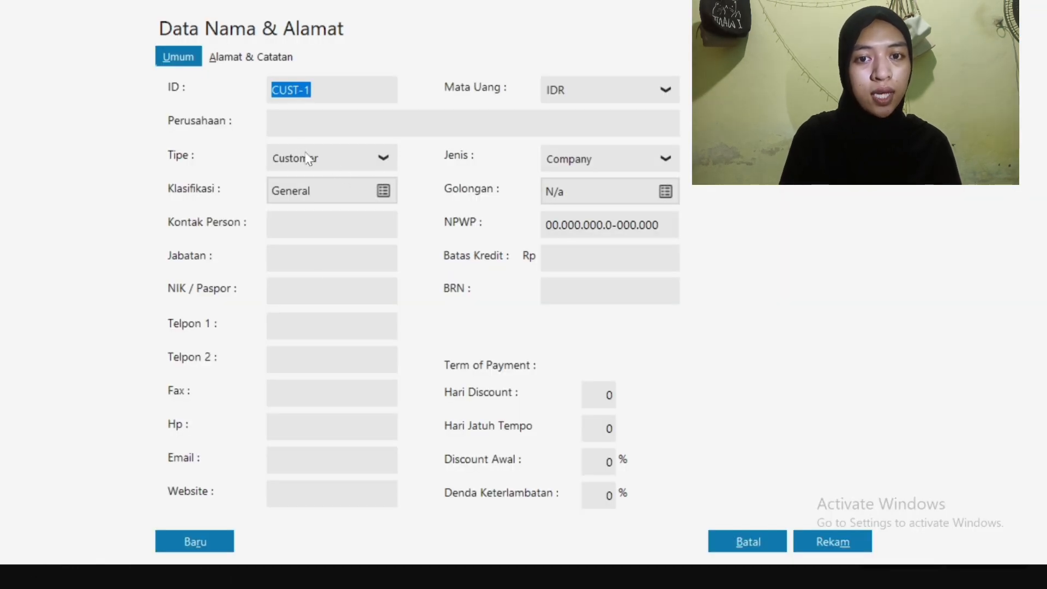
click(292, 122)
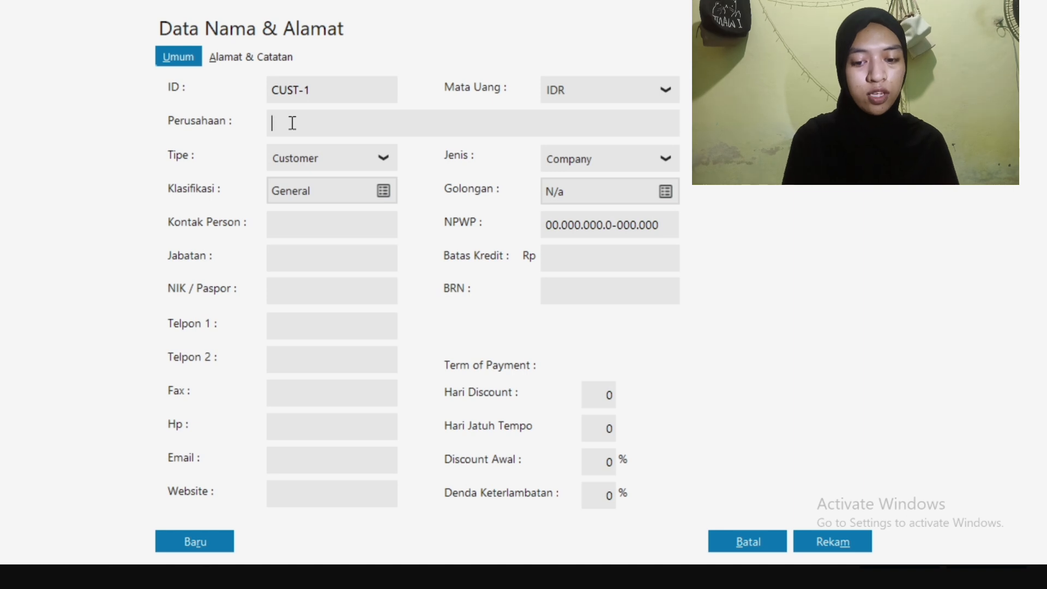
text(PT Ye)
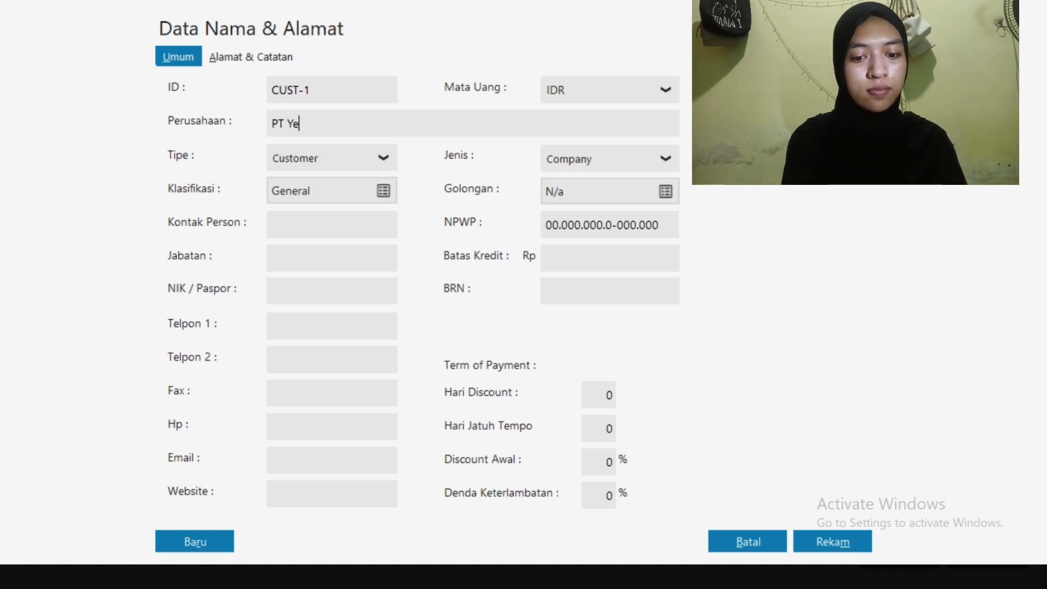
key(BackSpace)
text(ESS)
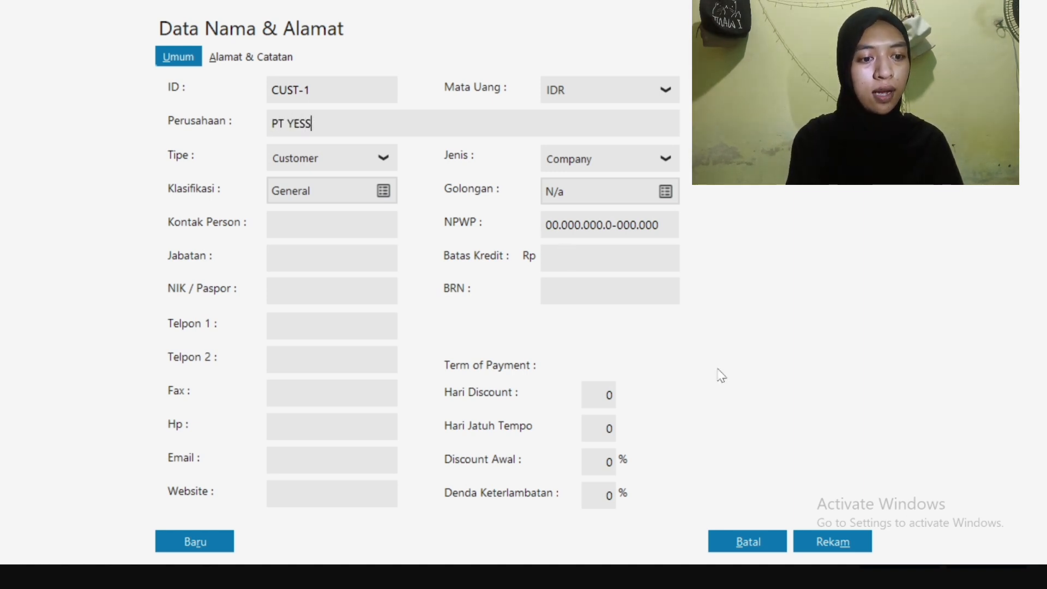
click(830, 541)
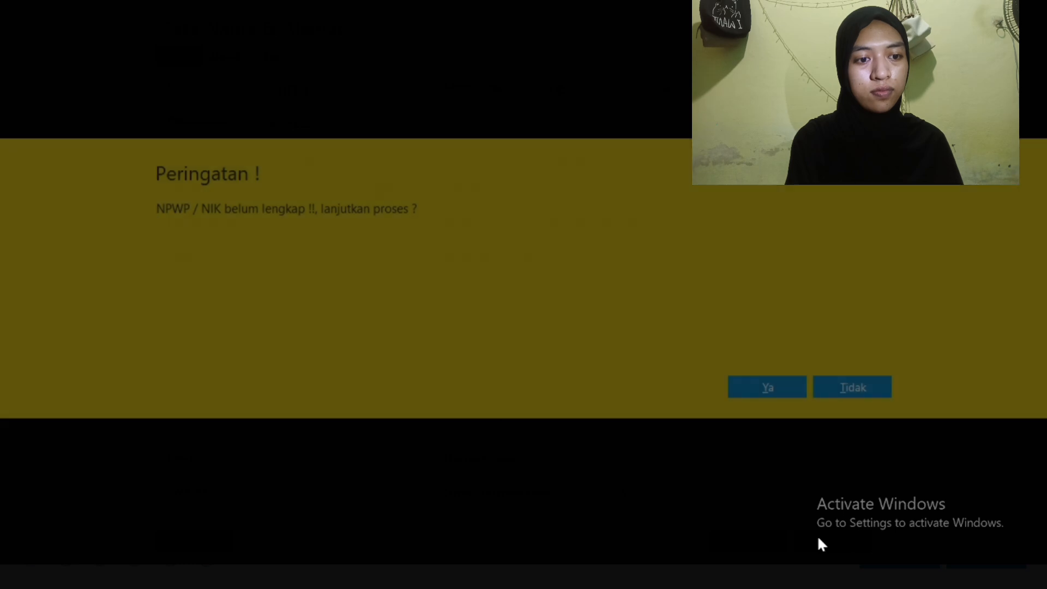
click(767, 385)
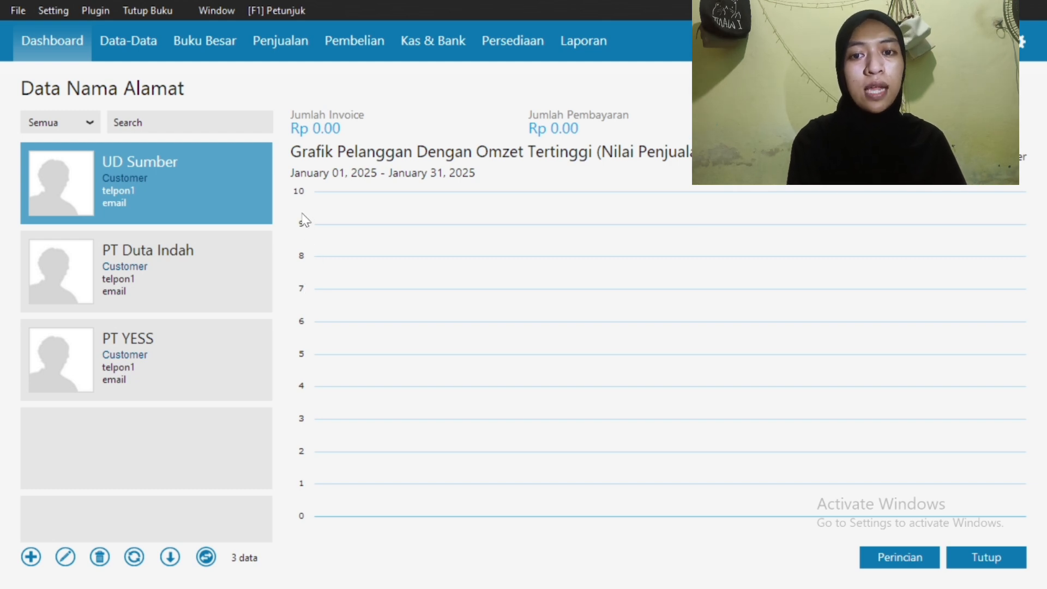
Start a new opening receivable entry for customer PT YESS
click(49, 9)
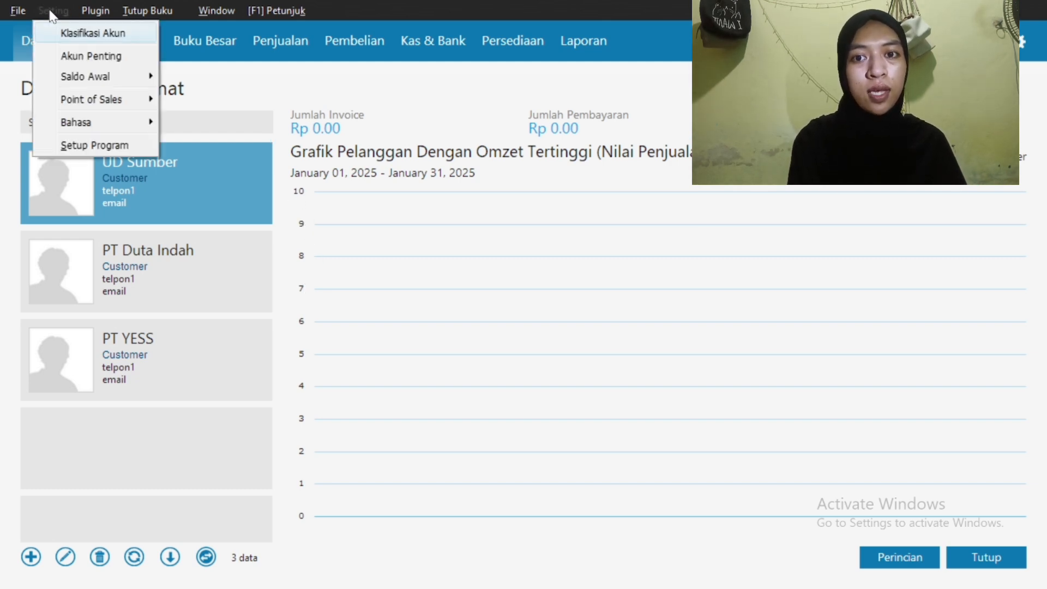
mouse_move(94, 76)
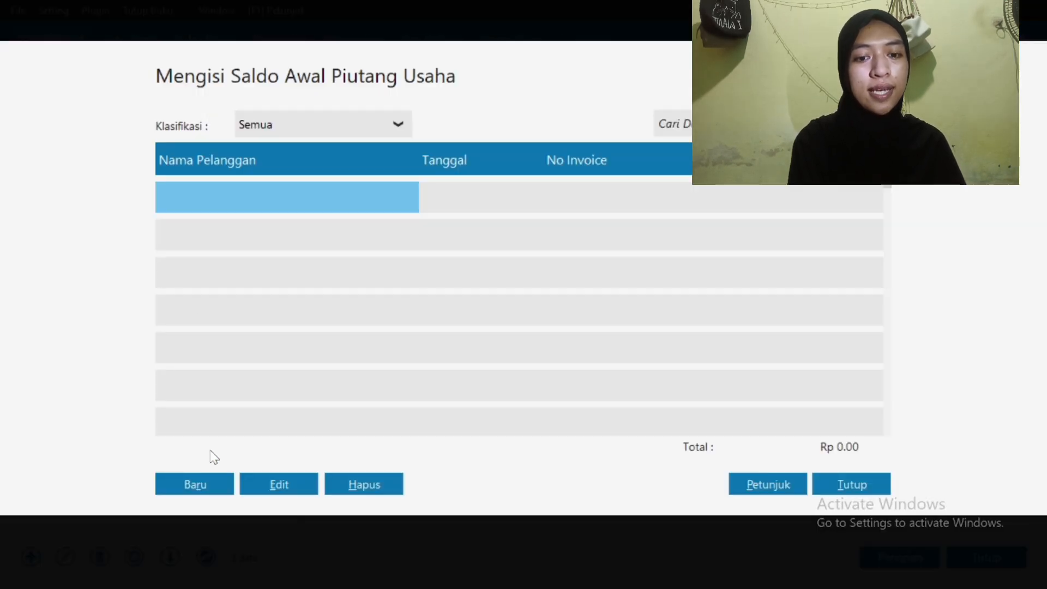
click(196, 486)
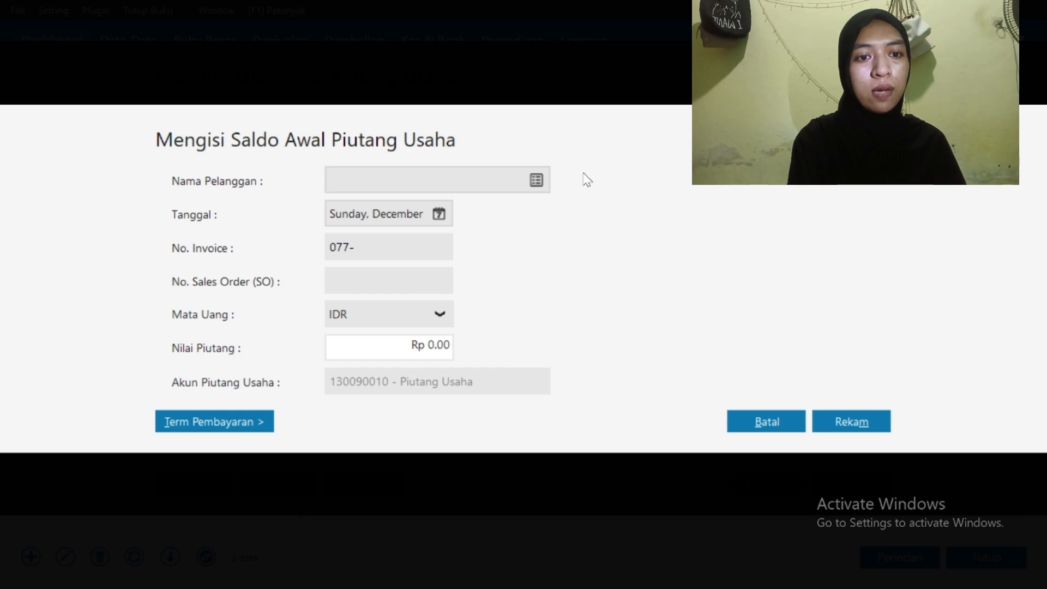
click(536, 180)
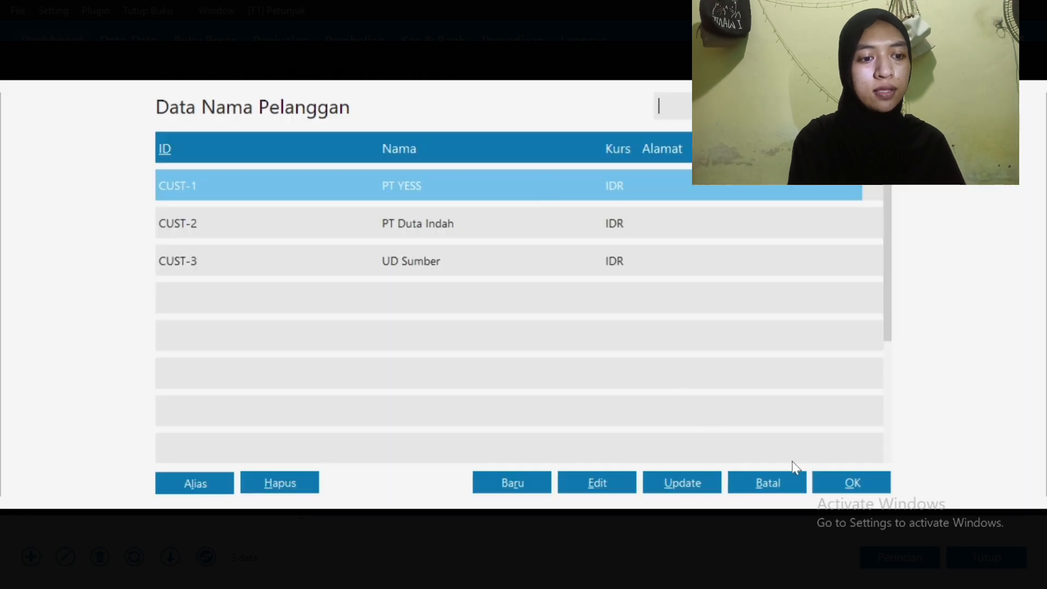
click(843, 483)
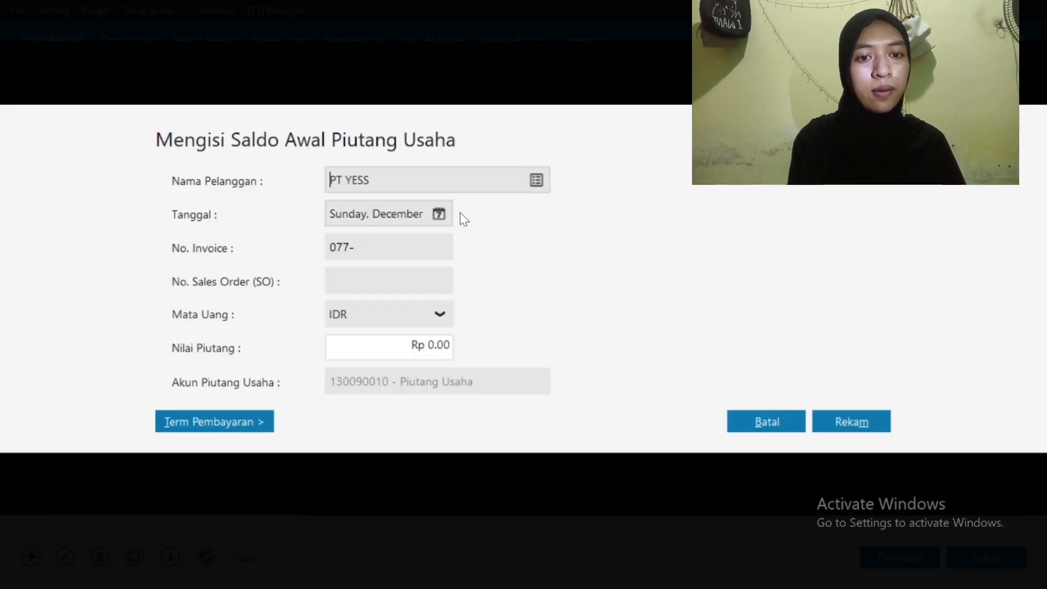
Record invoice INV01 dated 12/30/2024 for 1,750,000 and save it
click(439, 214)
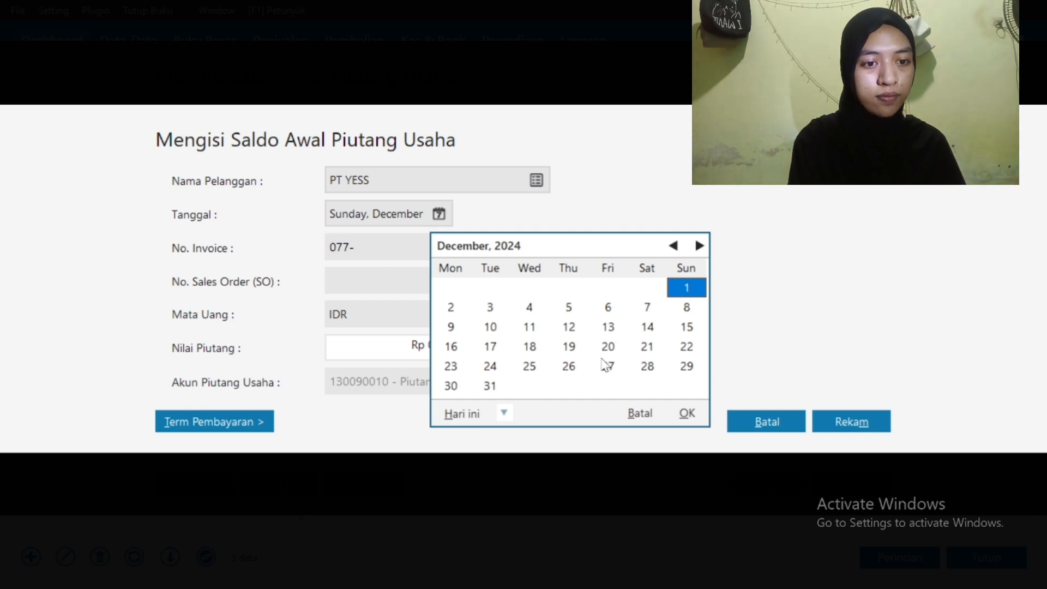
click(459, 385)
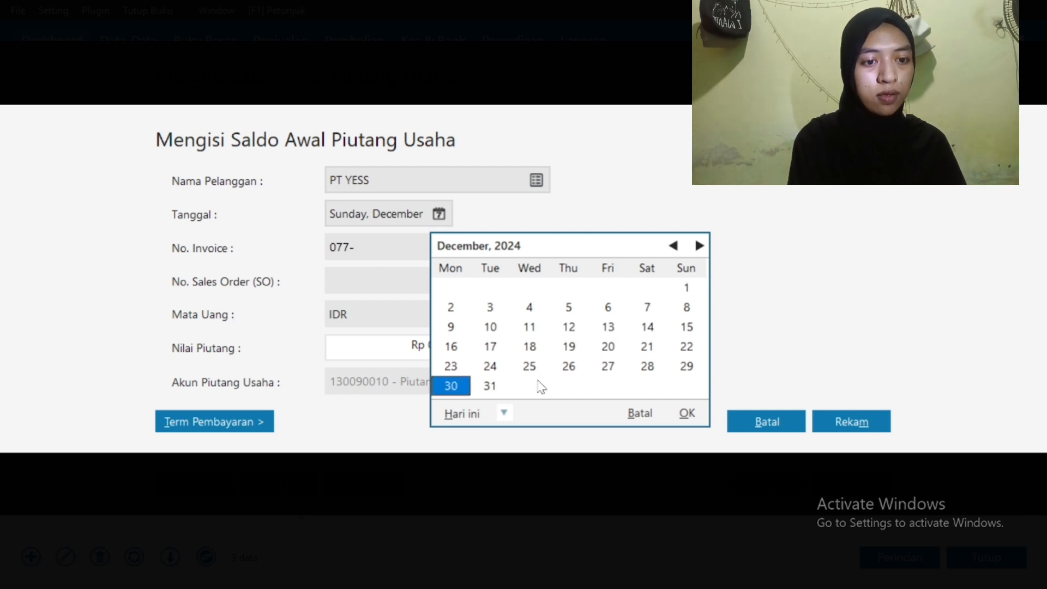
click(686, 413)
double_click(341, 246)
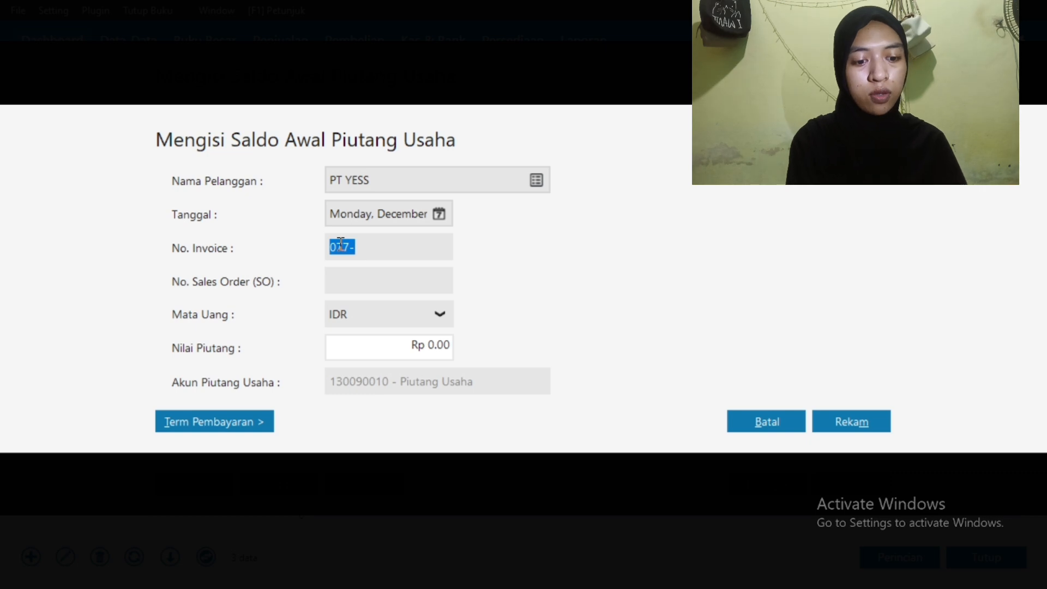
text(iINV01)
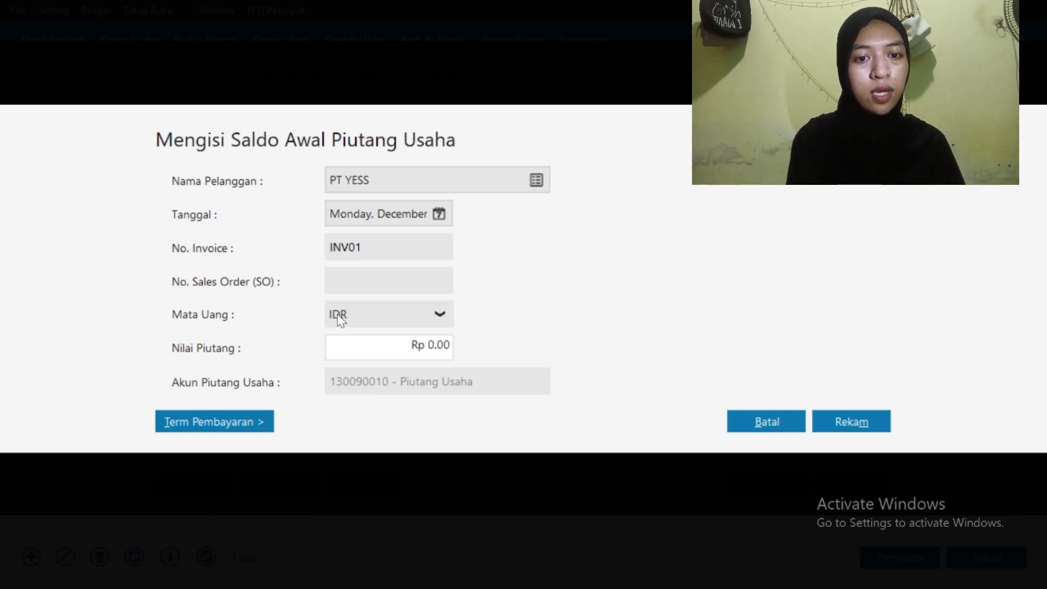
click(384, 355)
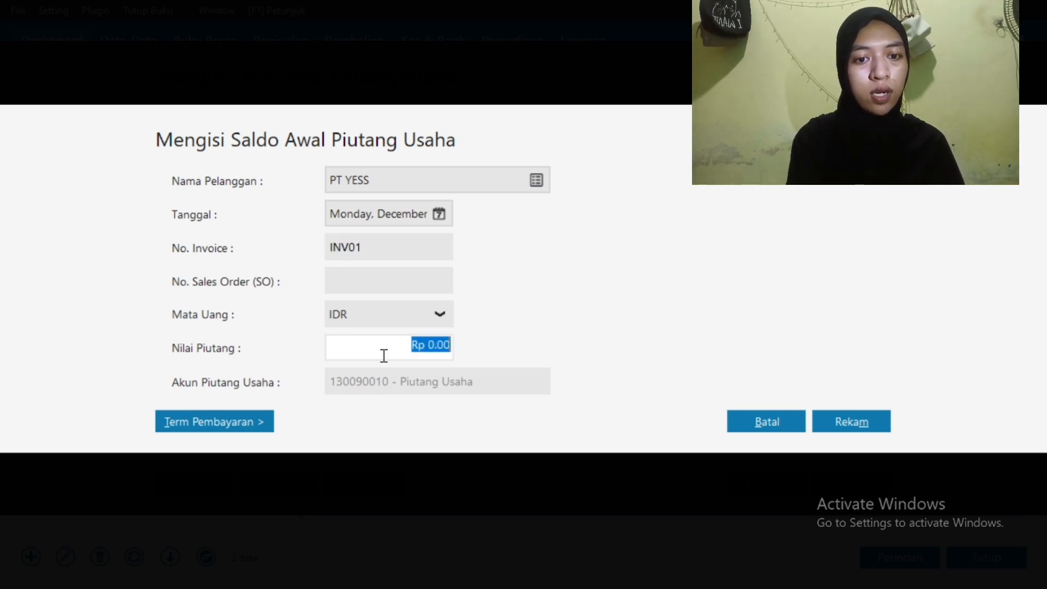
text(1750000)
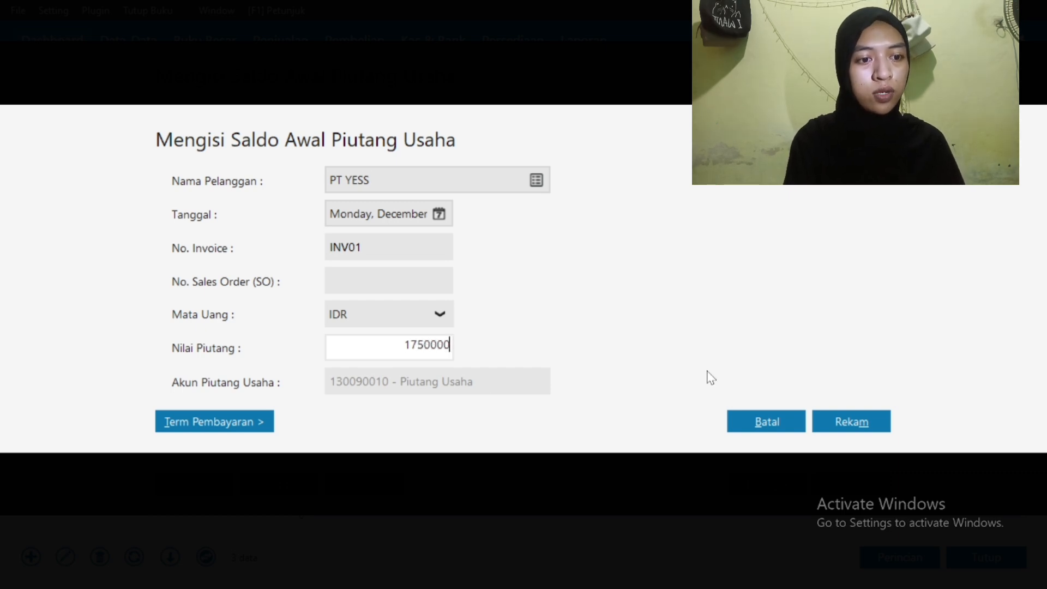
click(854, 422)
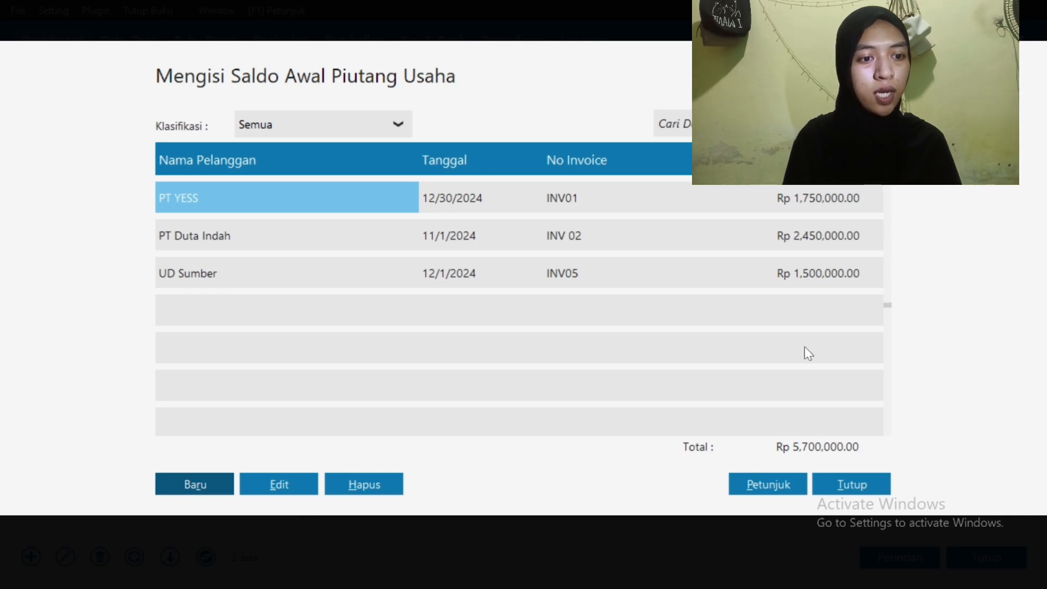
Add PT Intel Jaya as a Vendor contact, saving despite the incomplete tax number
click(842, 485)
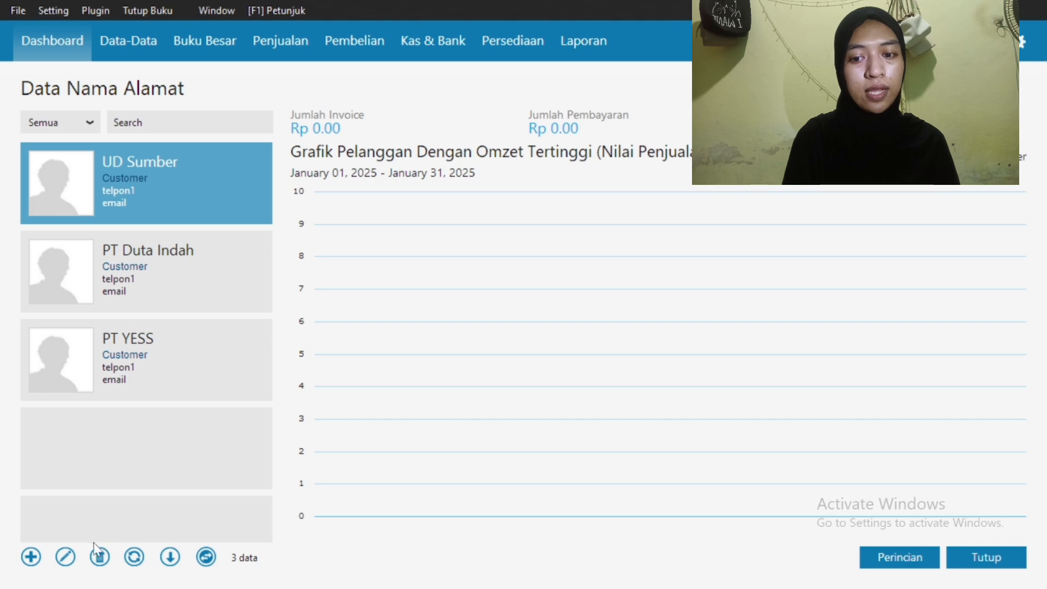
click(28, 559)
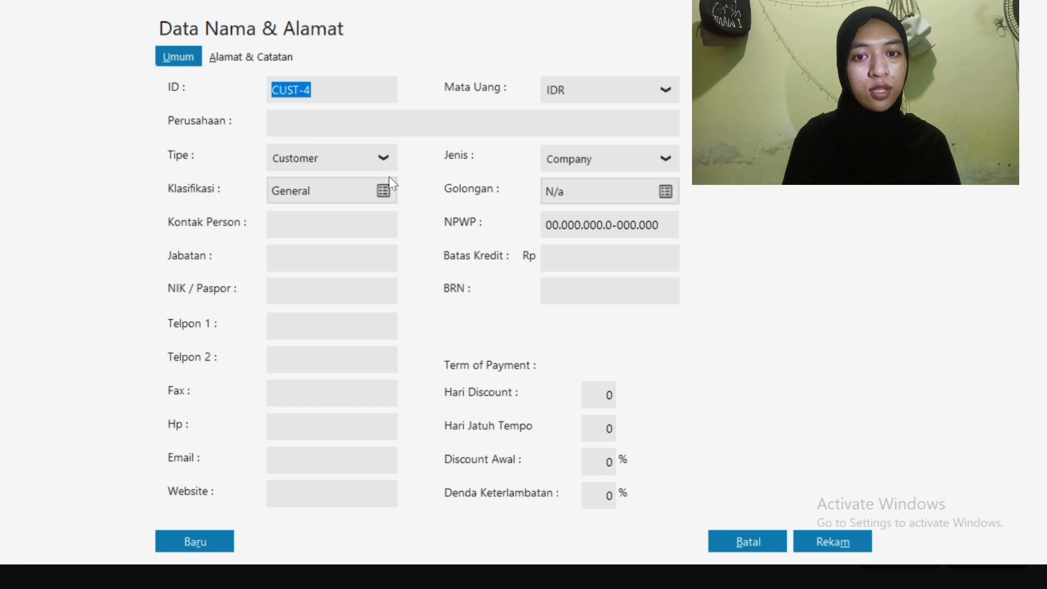
click(350, 163)
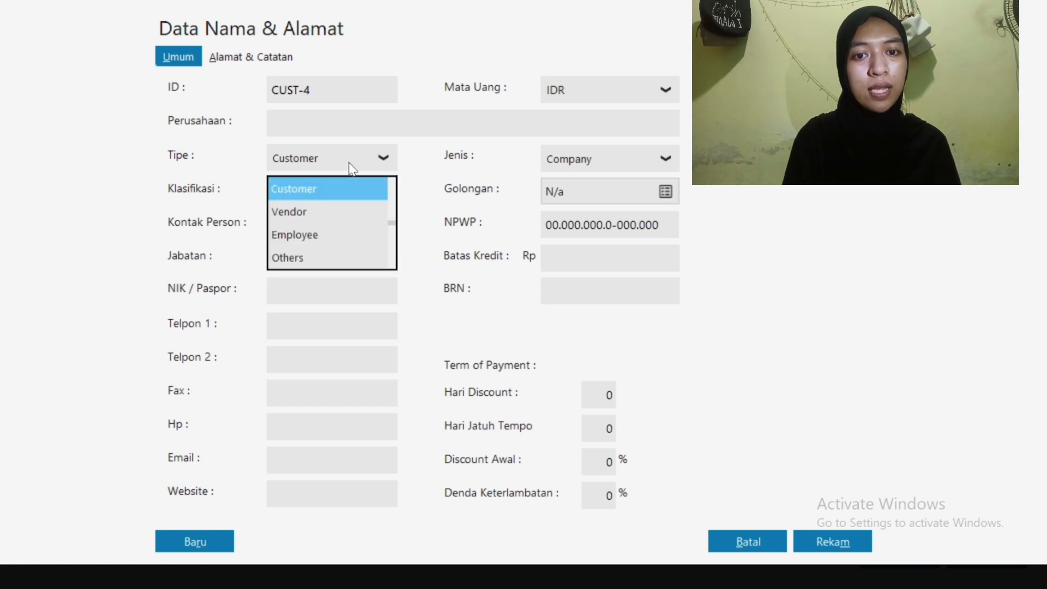
click(345, 213)
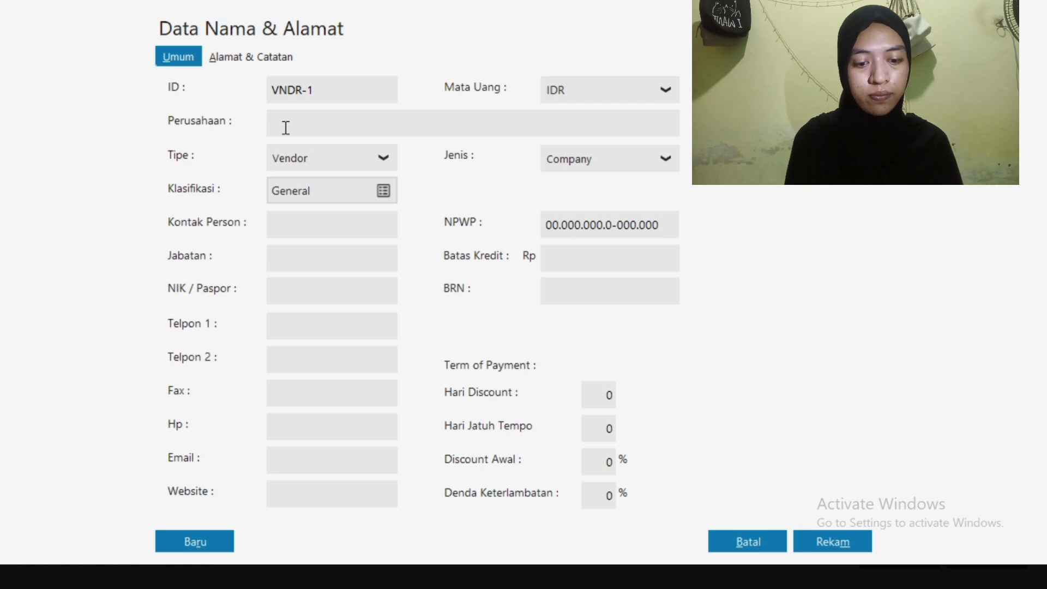
text(pt)
key(BackSpace)
key(BackSpace)
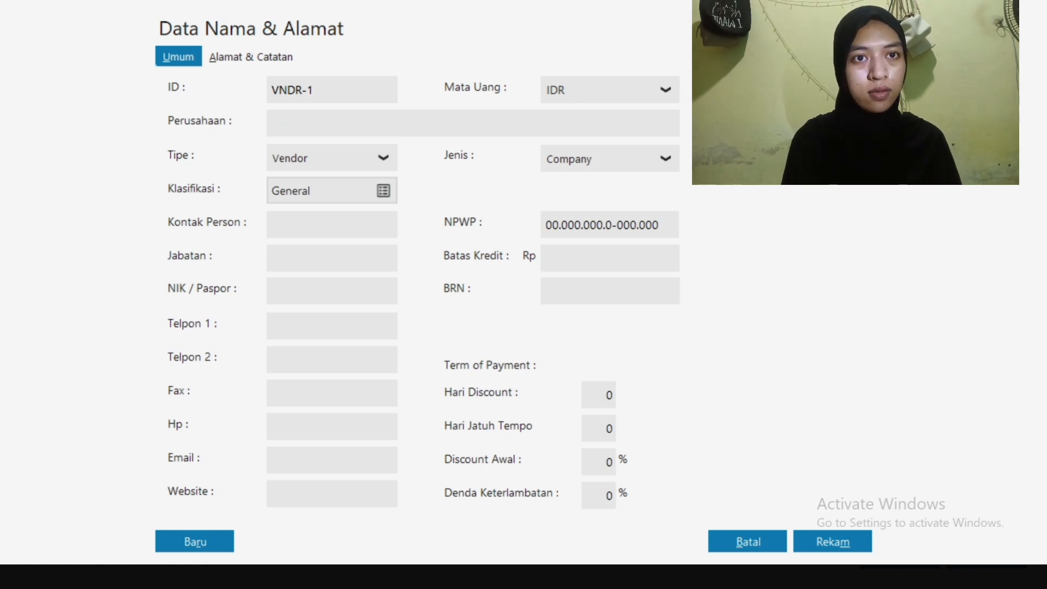
text(PT Intel Jaya)
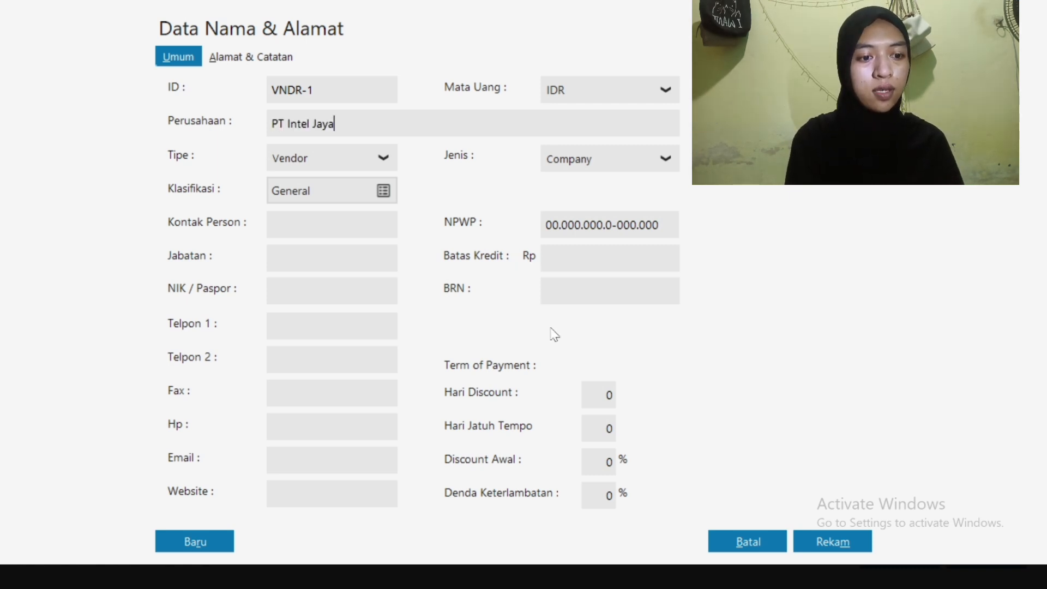
click(823, 542)
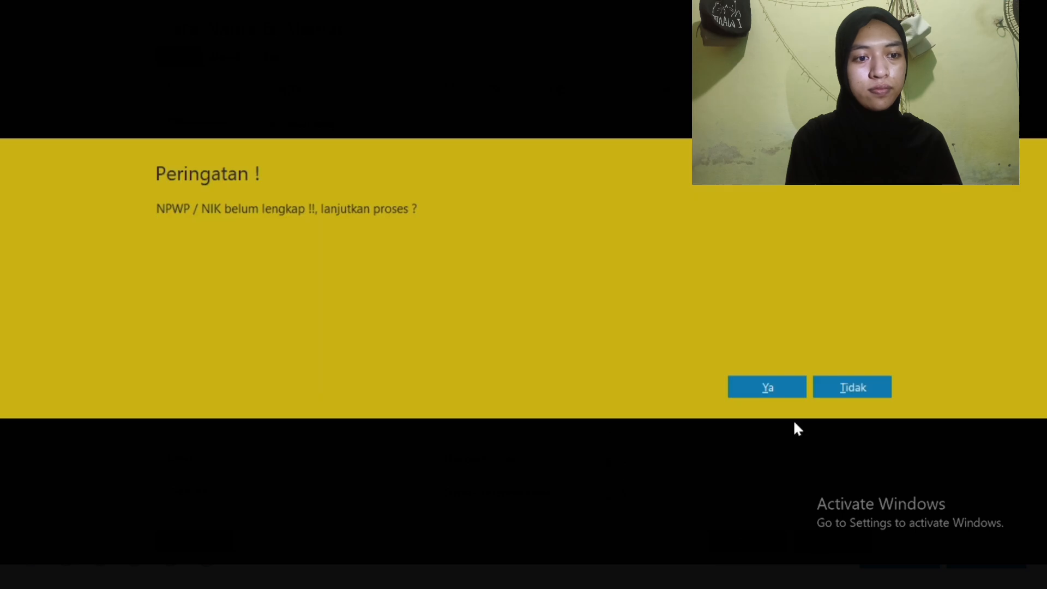
click(779, 394)
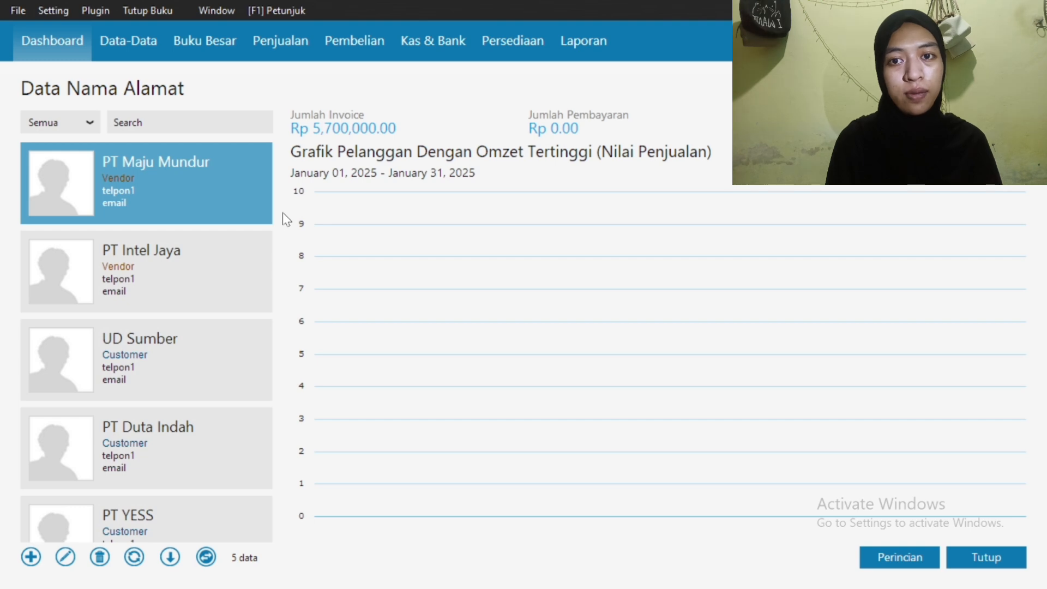
Start a new opening payable entry for vendor PT Intel Jaya
click(53, 12)
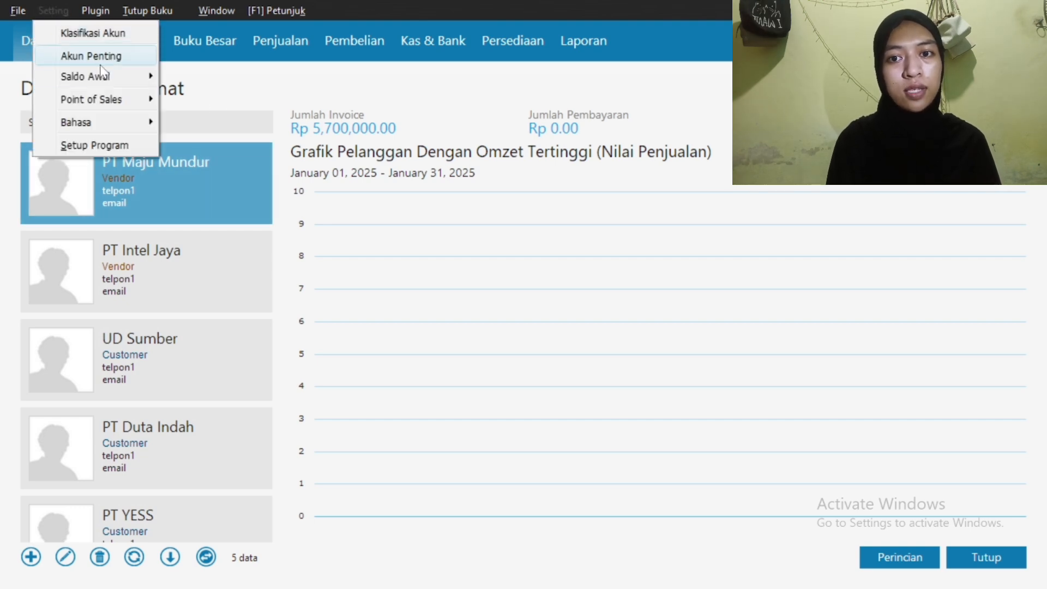
mouse_move(108, 79)
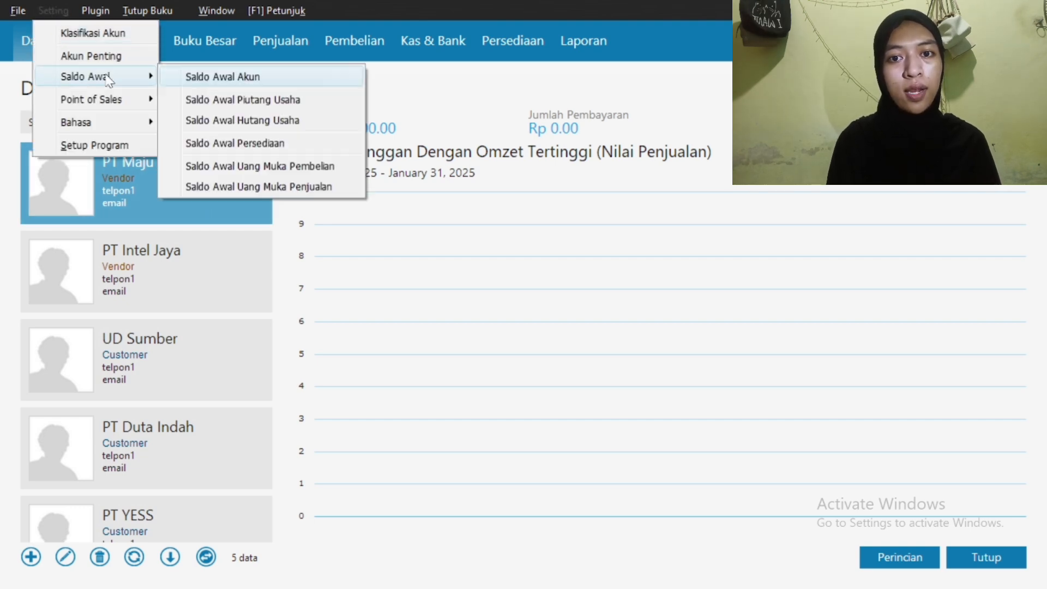
click(220, 123)
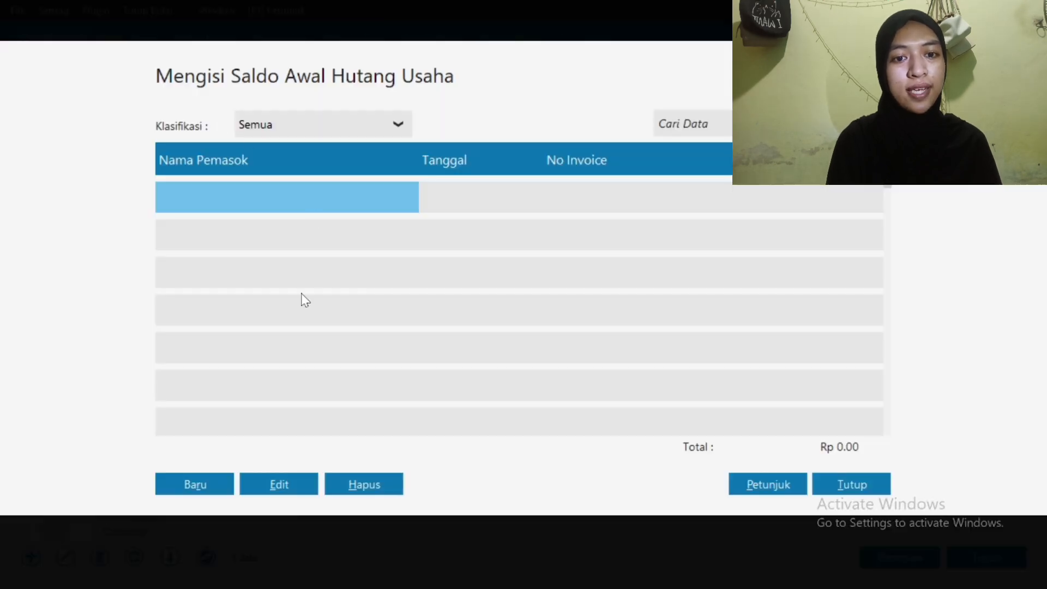
click(192, 487)
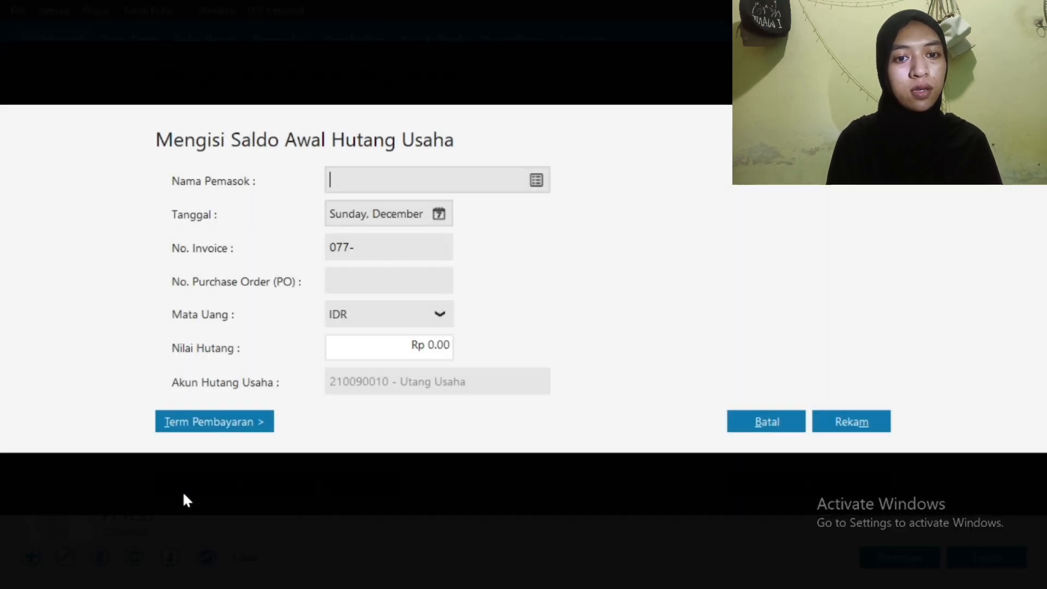
click(536, 179)
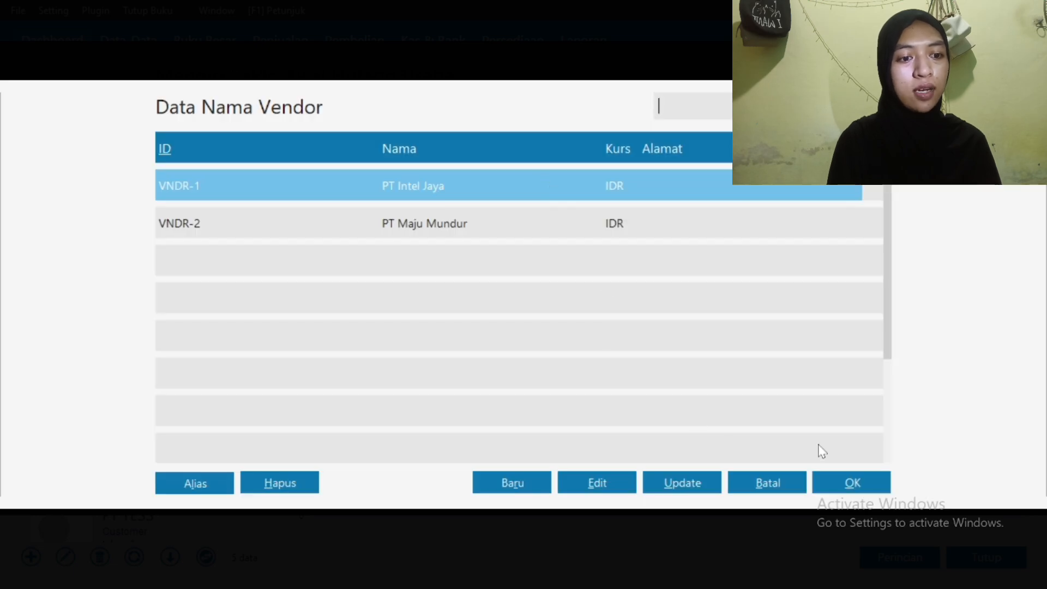
click(854, 482)
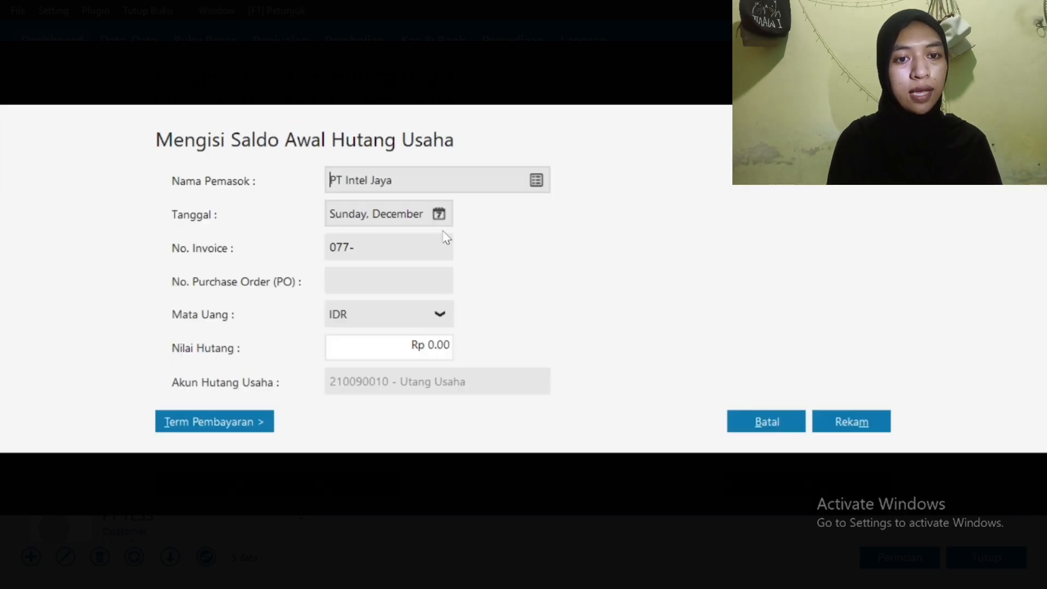
Record invoice 'inv 01' dated 30 December 2024 for 5,725,000 and save it
click(439, 215)
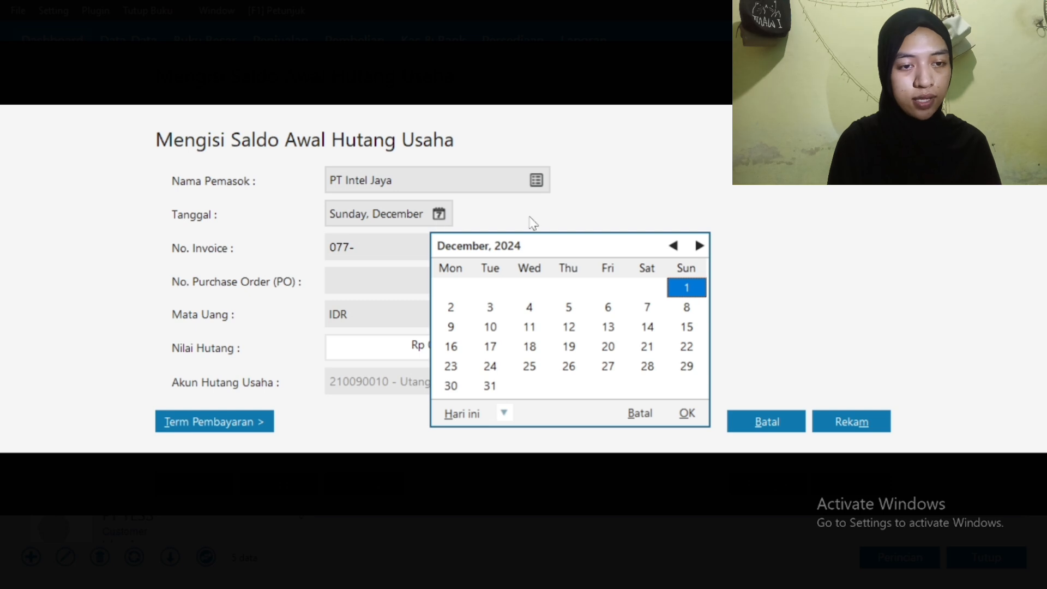
click(444, 387)
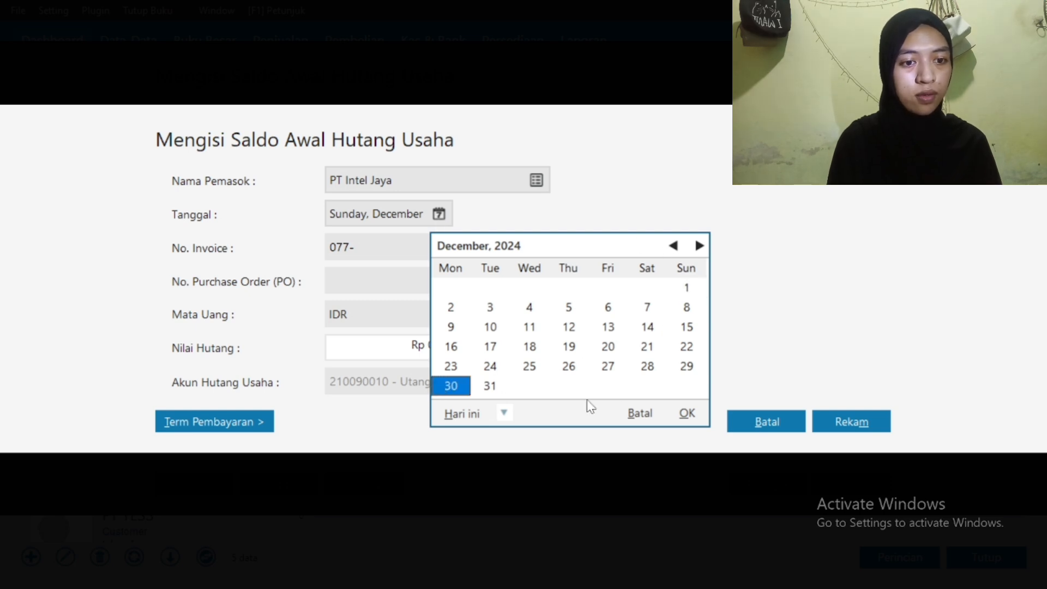
click(687, 413)
click(391, 246)
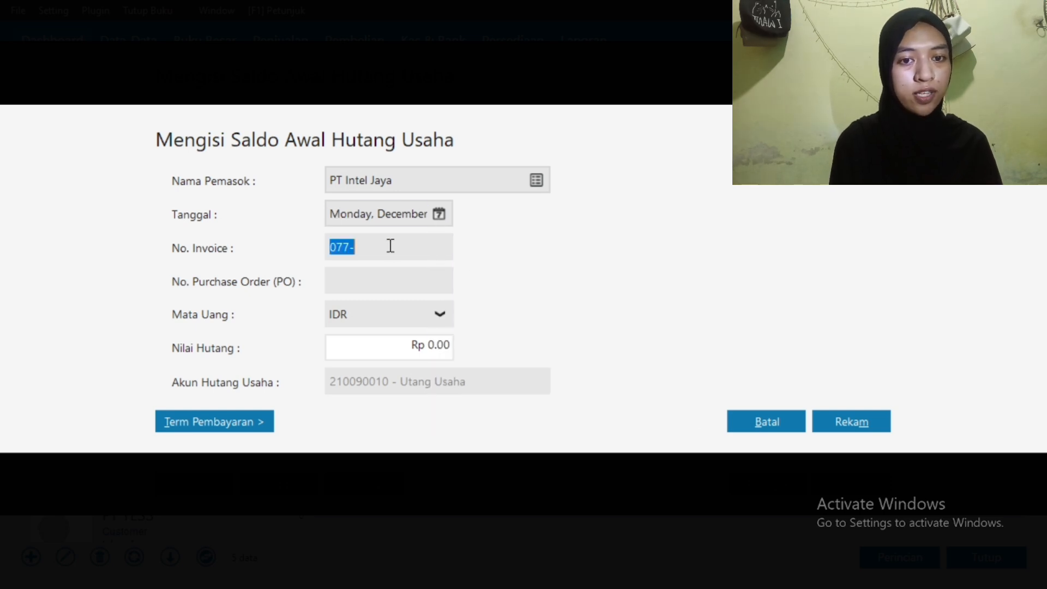
text(inv )
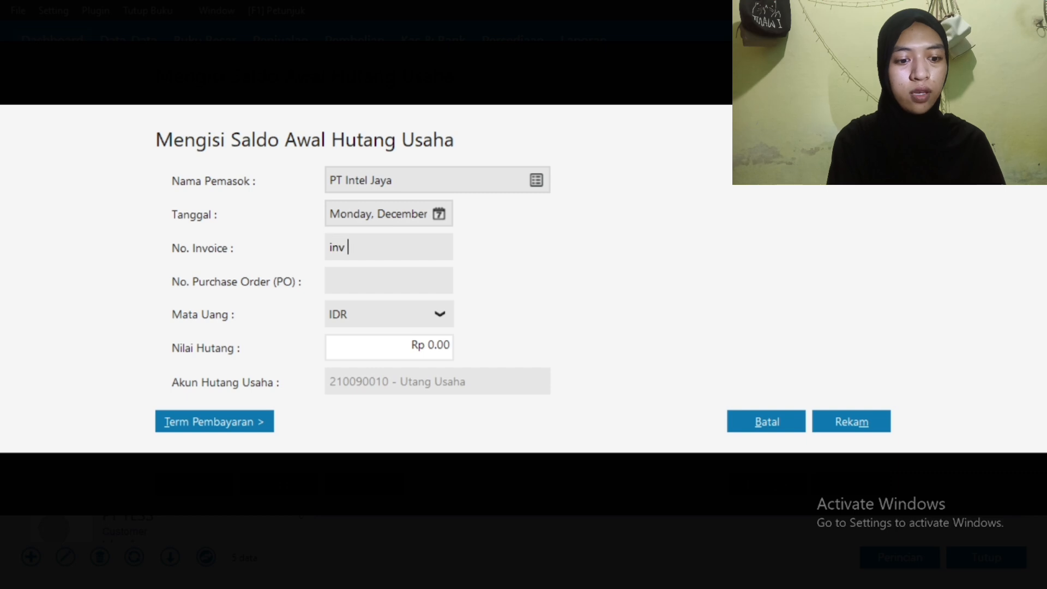
text(01)
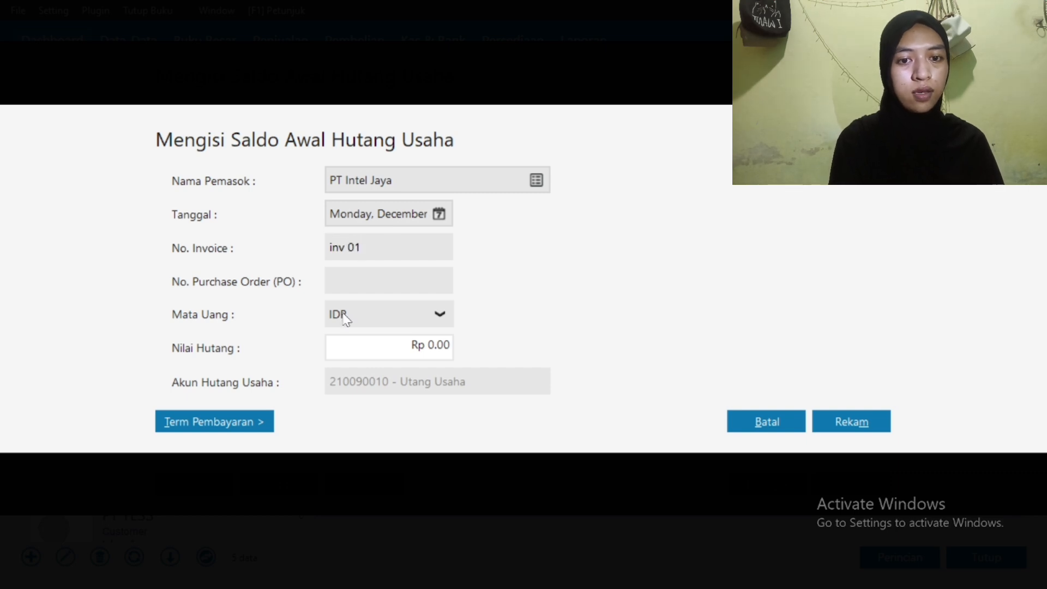
click(384, 348)
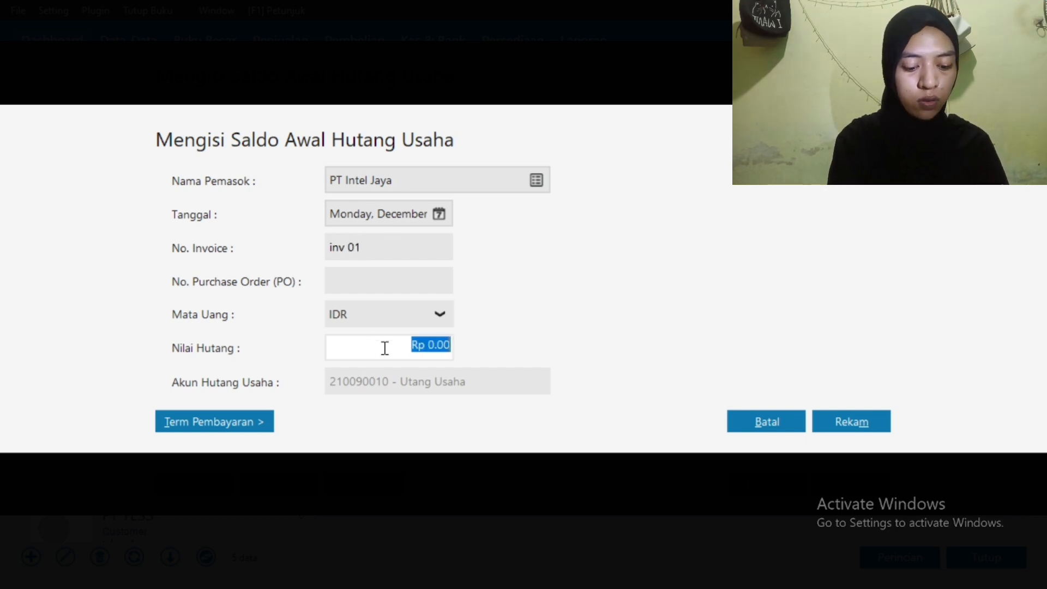
key(BackSpace)
text(5725000)
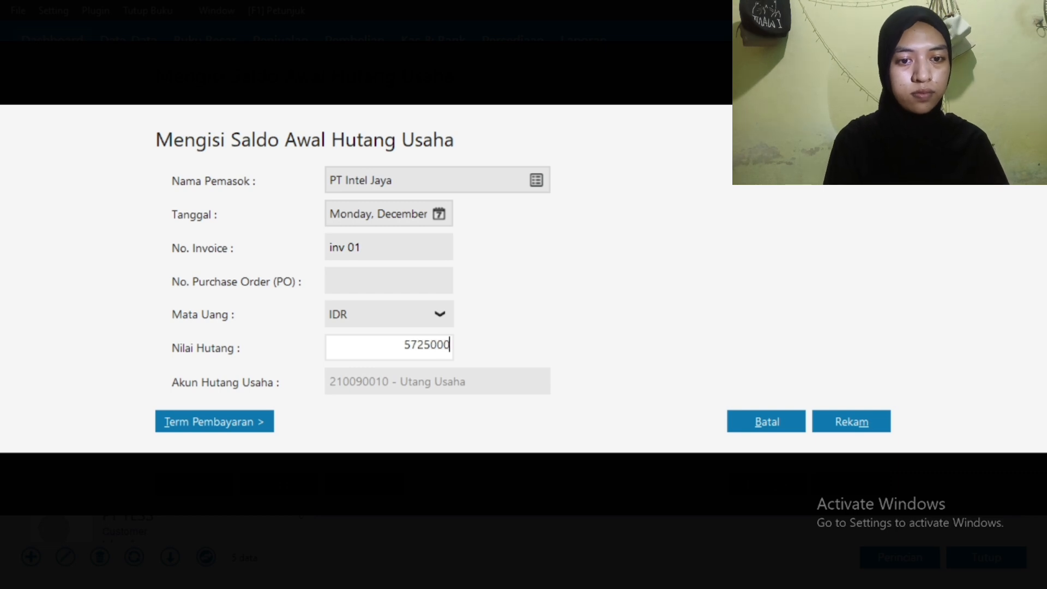
click(824, 424)
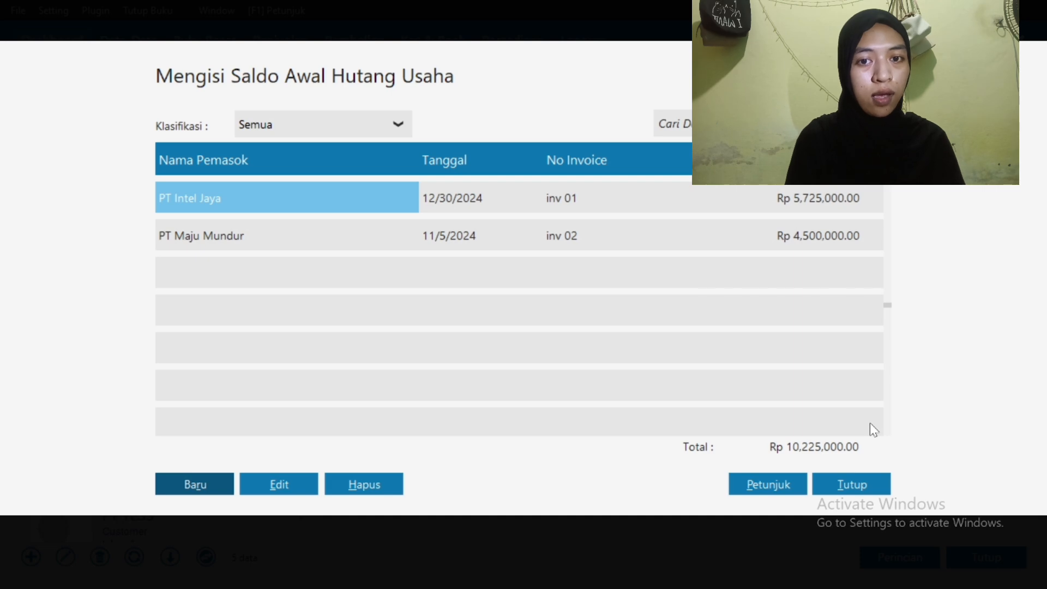
Rename the base unit Pcs/pieces to code and name 'Unit' and save it
click(860, 491)
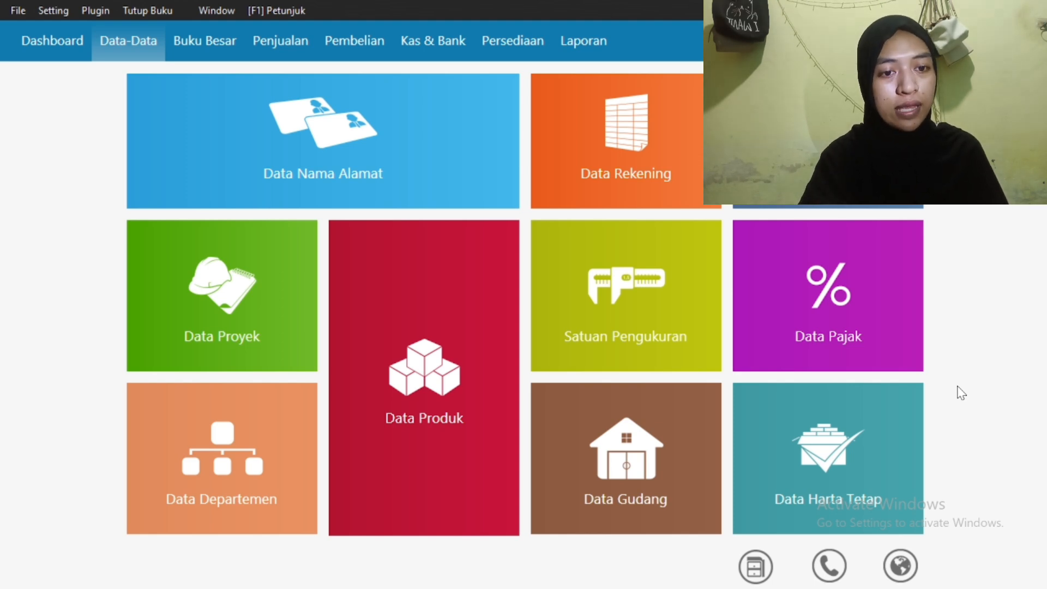
click(623, 299)
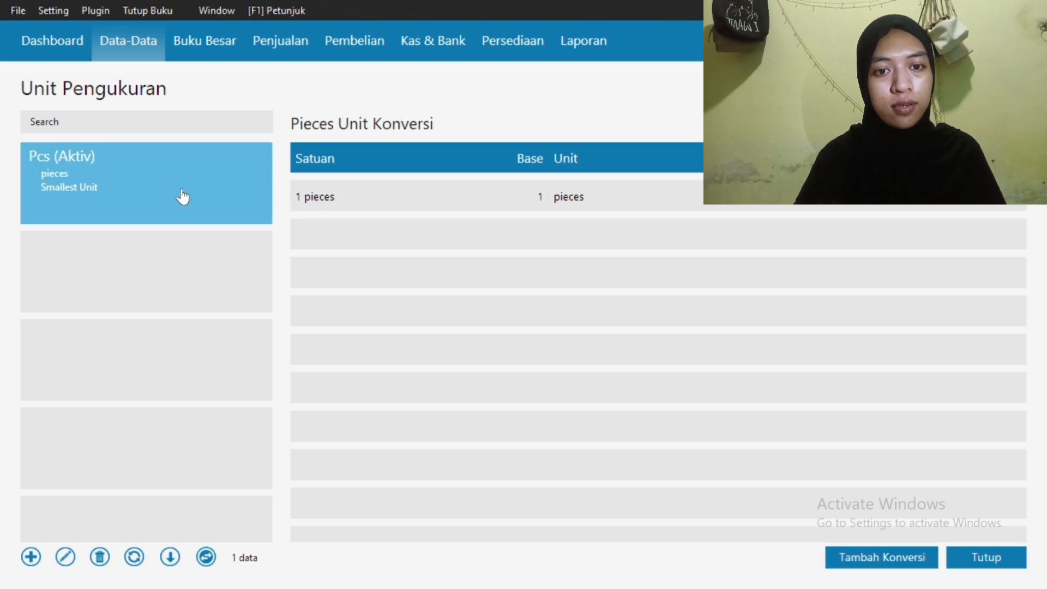
click(66, 557)
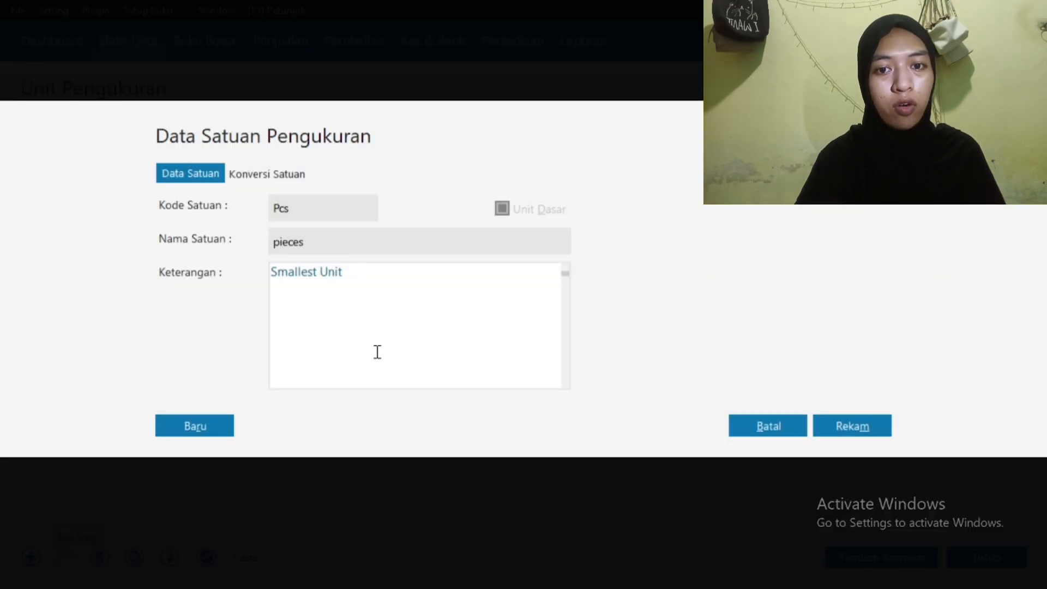
double_click(303, 211)
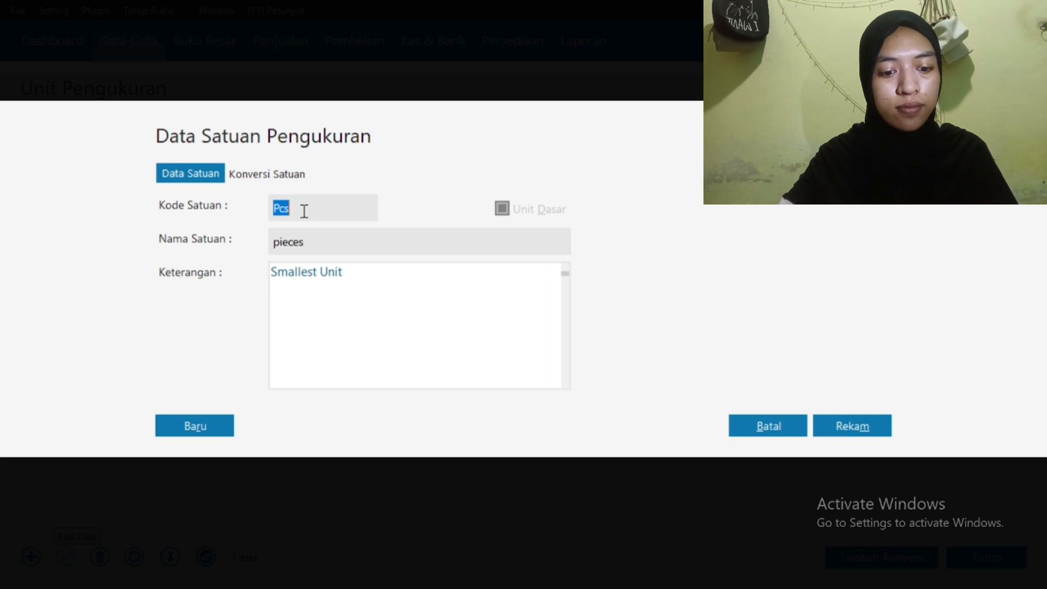
text(Unit)
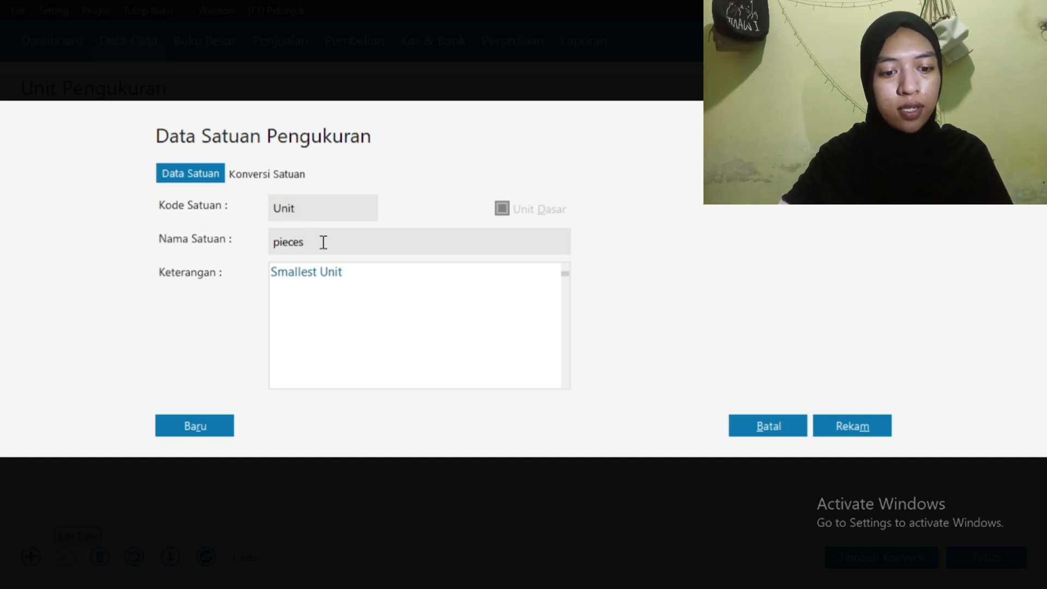
double_click(323, 242)
text(Unit)
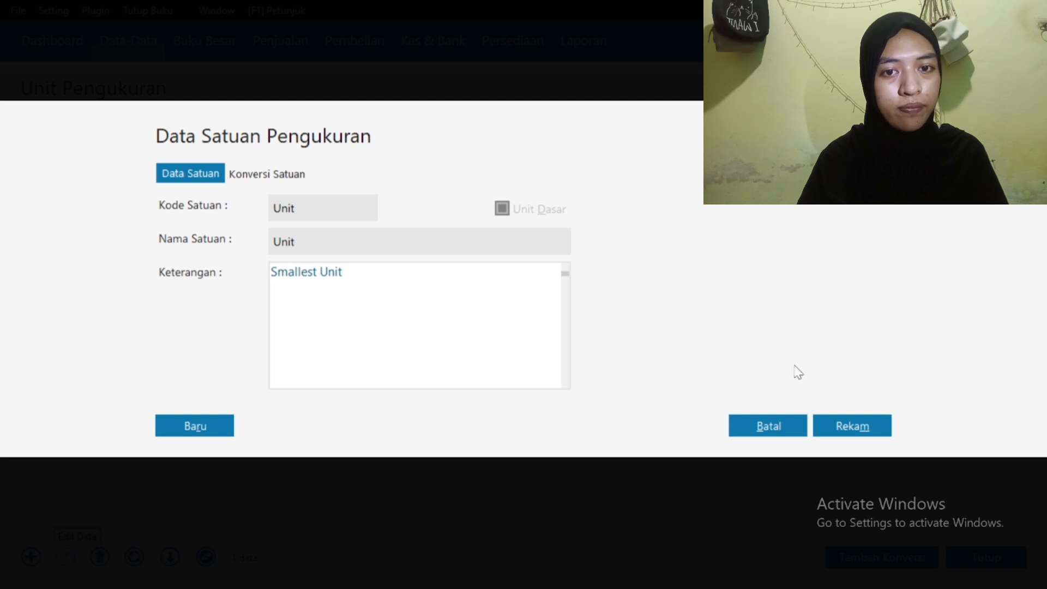
click(850, 432)
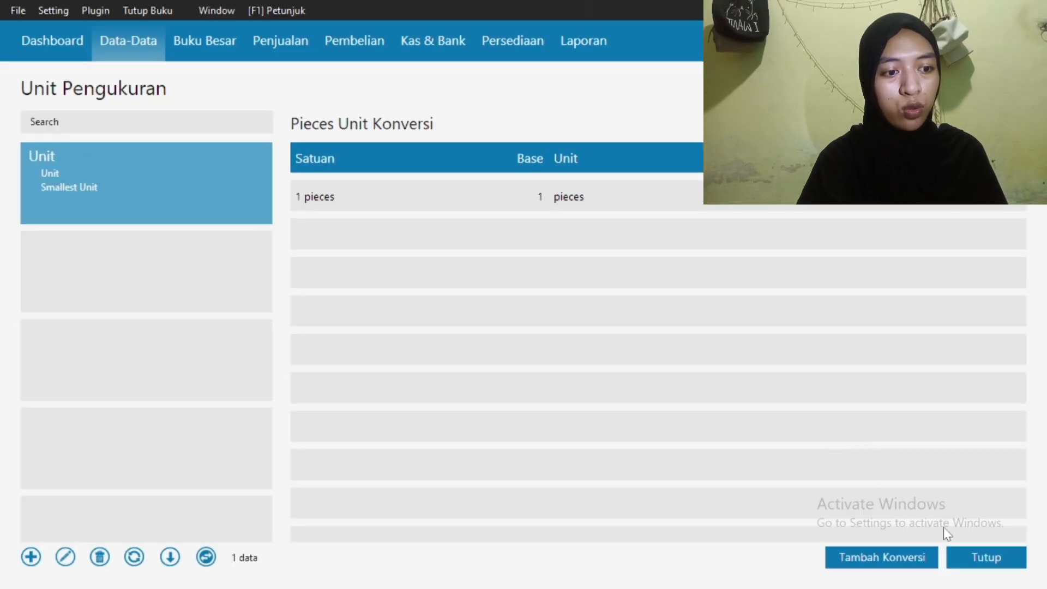
click(981, 562)
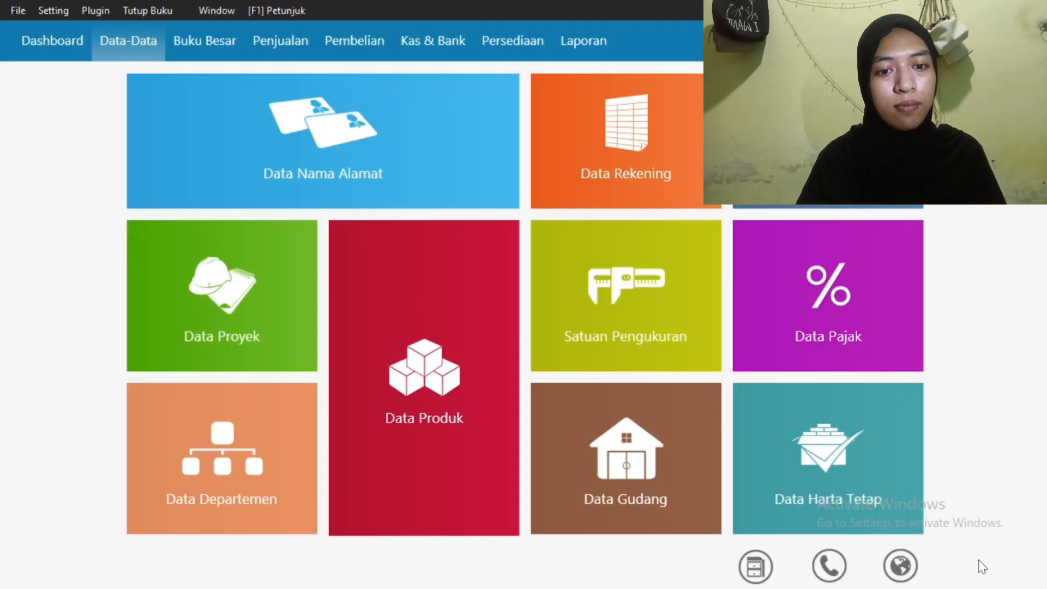
Add product B01 Kulkas with minimum stock 1 and minimum order 1
click(437, 358)
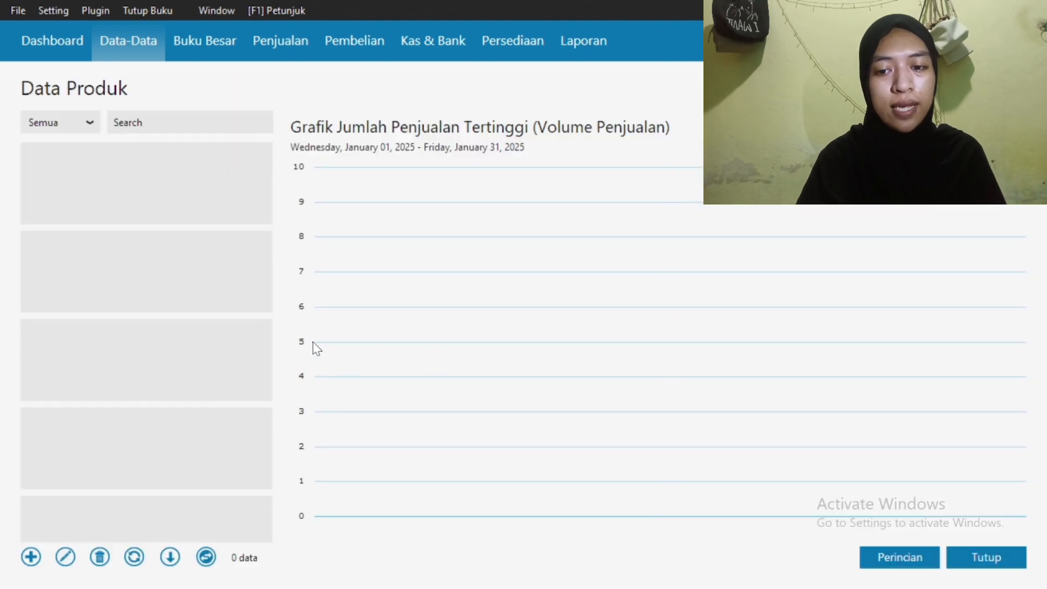
click(29, 558)
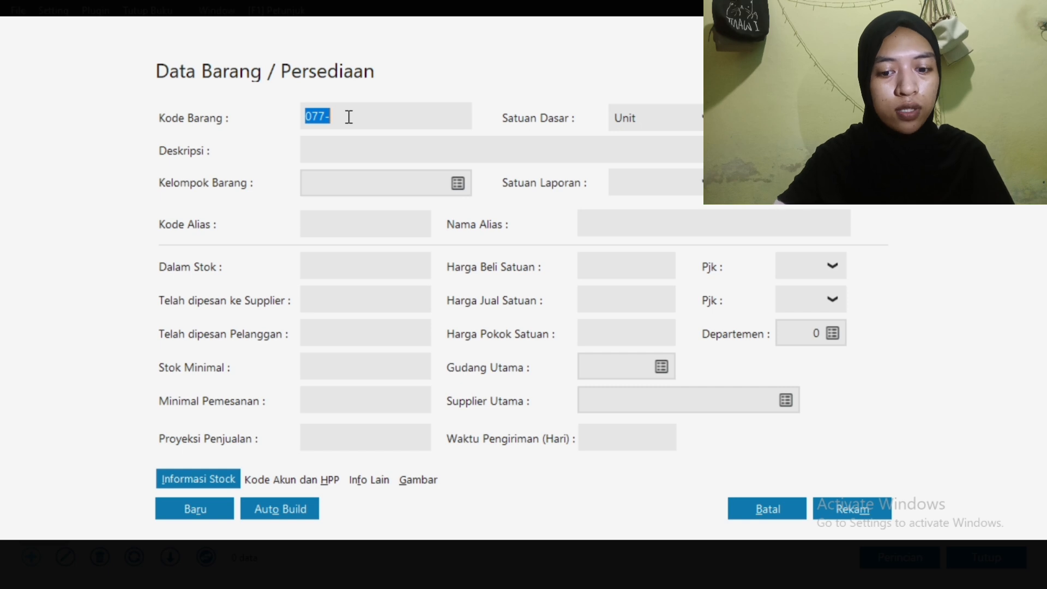
text(B01)
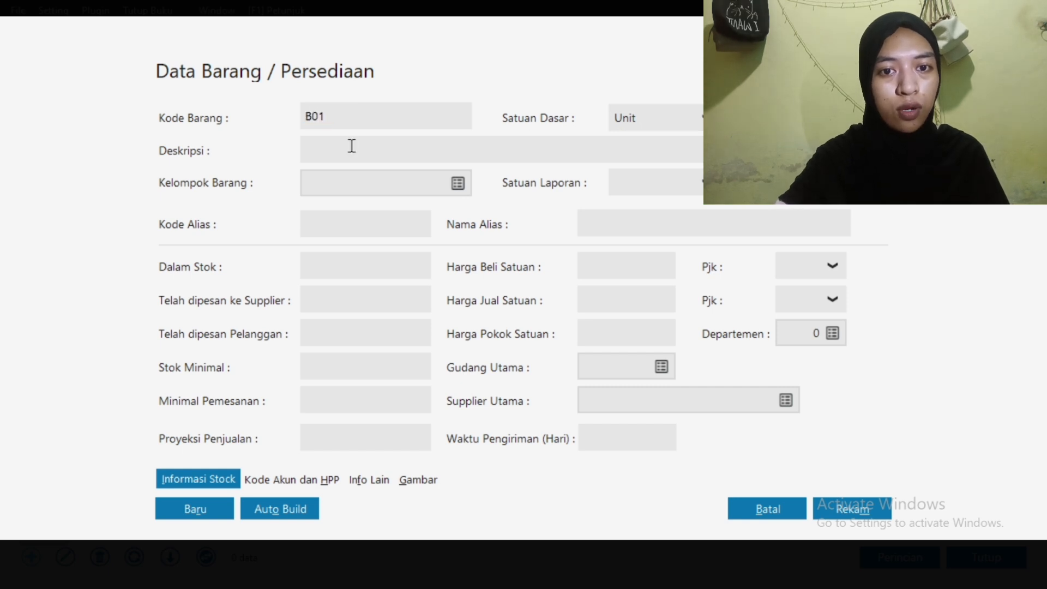
click(350, 147)
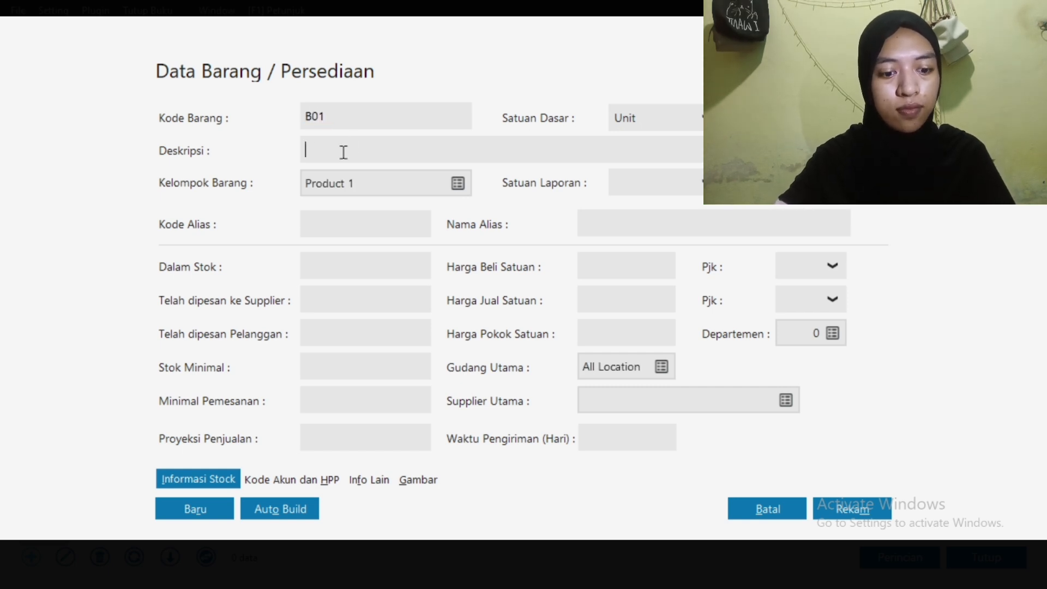
text(Kulkas)
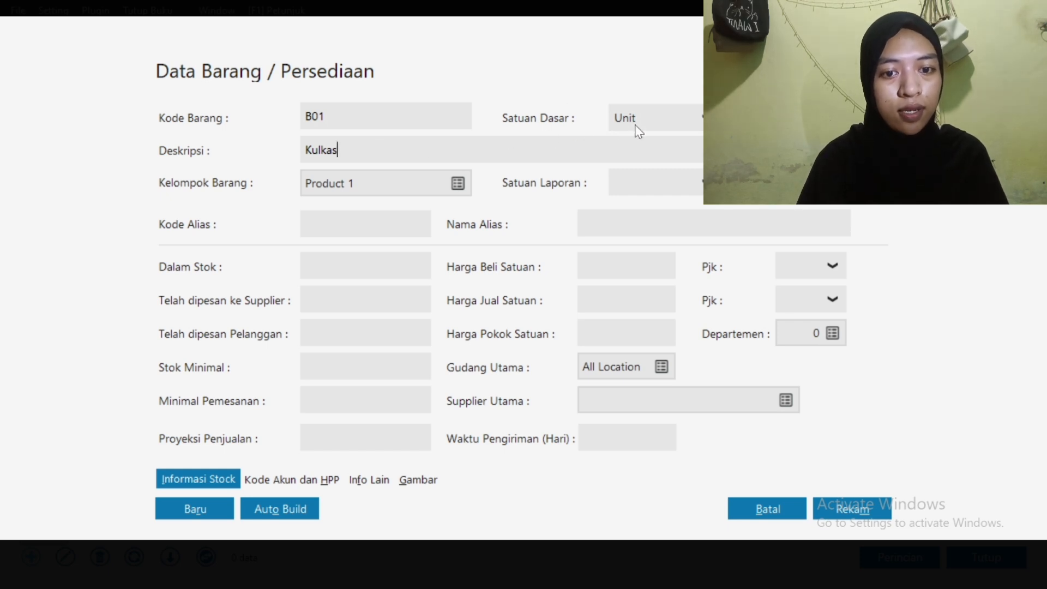
click(377, 374)
text(1)
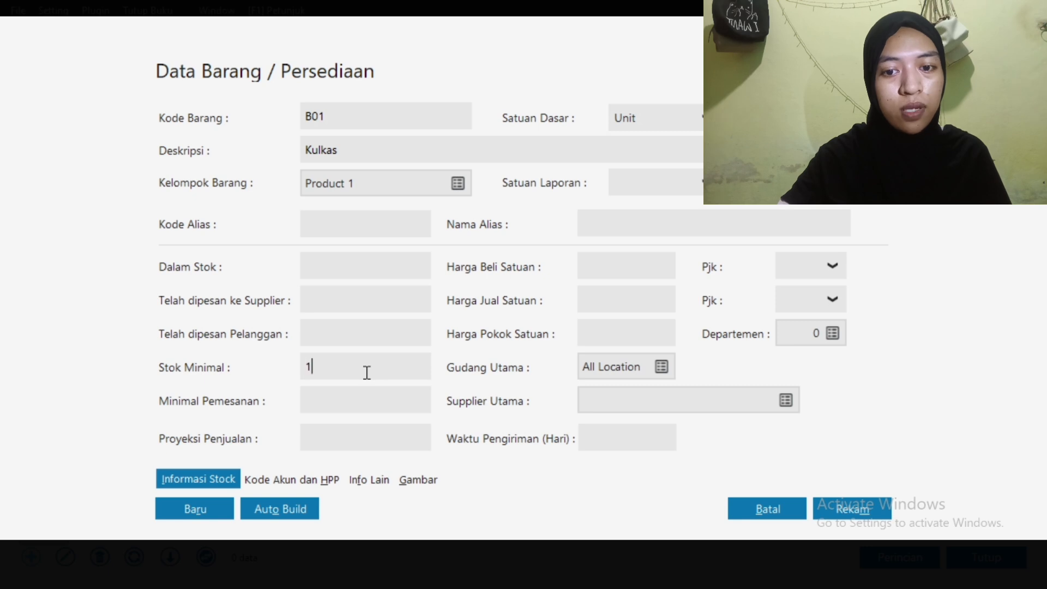
click(354, 405)
text(1)
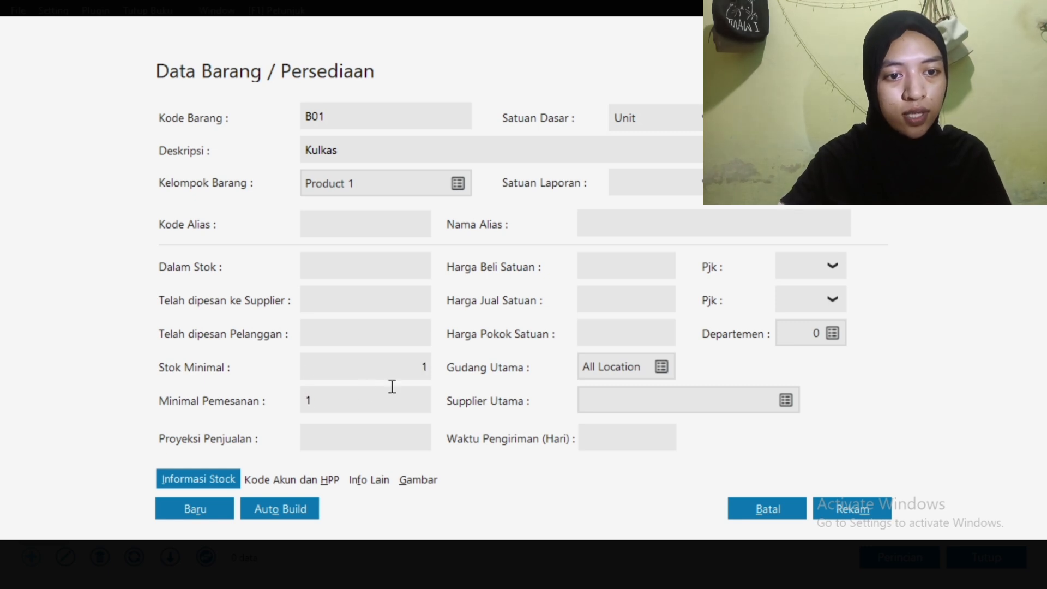
click(608, 297)
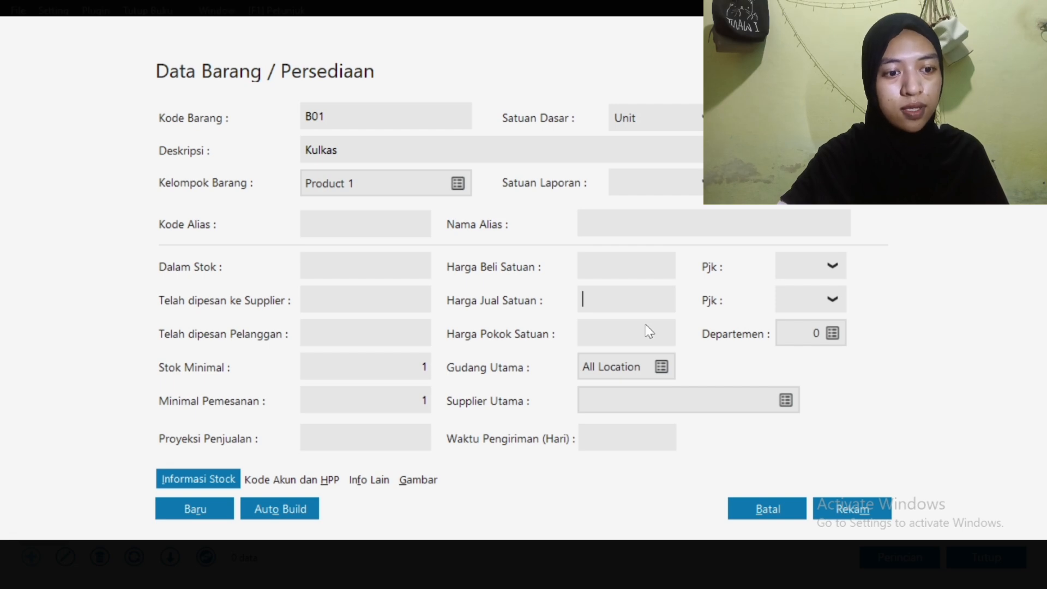
click(848, 510)
click(844, 505)
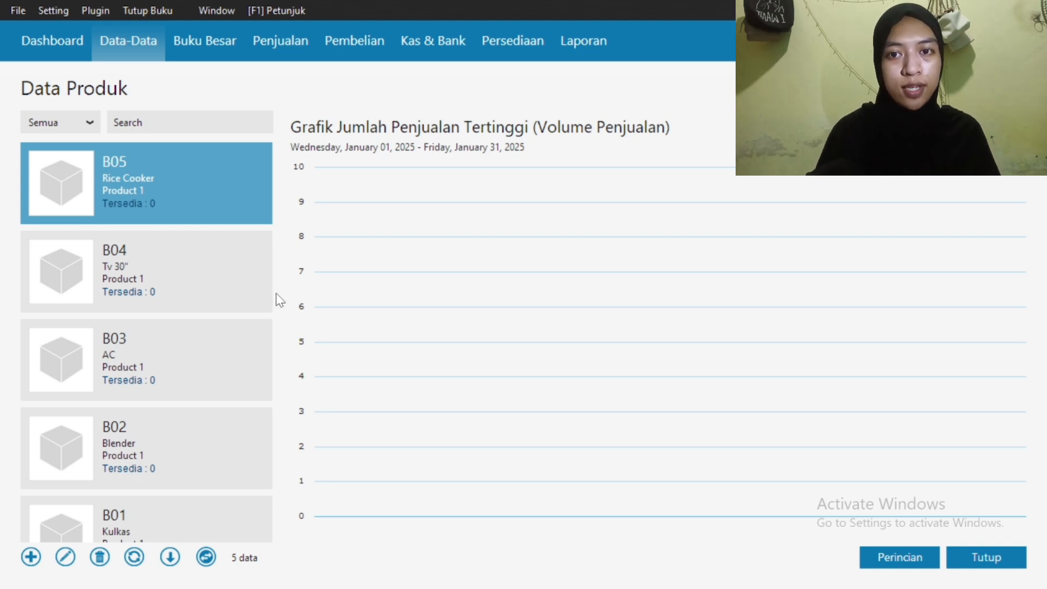
Begin a new Saldo Awal Persediaan opening-stock entry for item B01 Kulkas
click(50, 9)
mouse_move(106, 71)
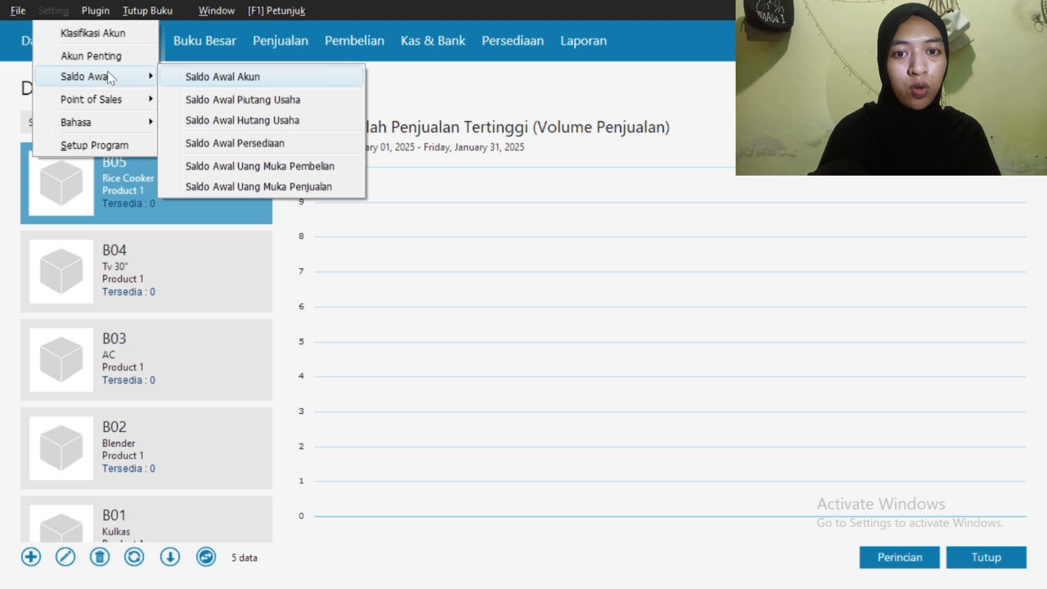
mouse_move(141, 101)
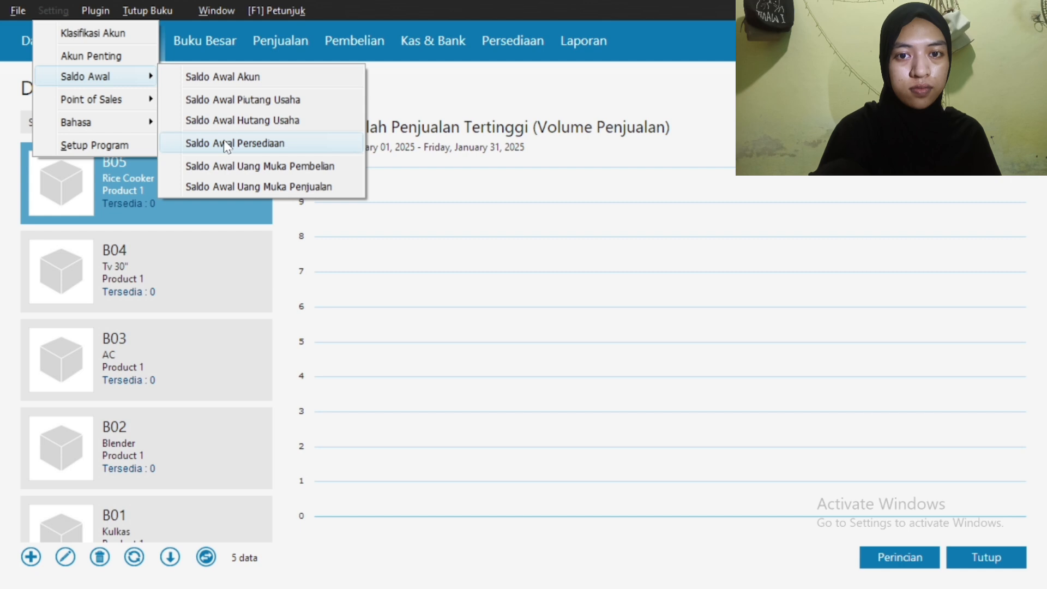
click(225, 142)
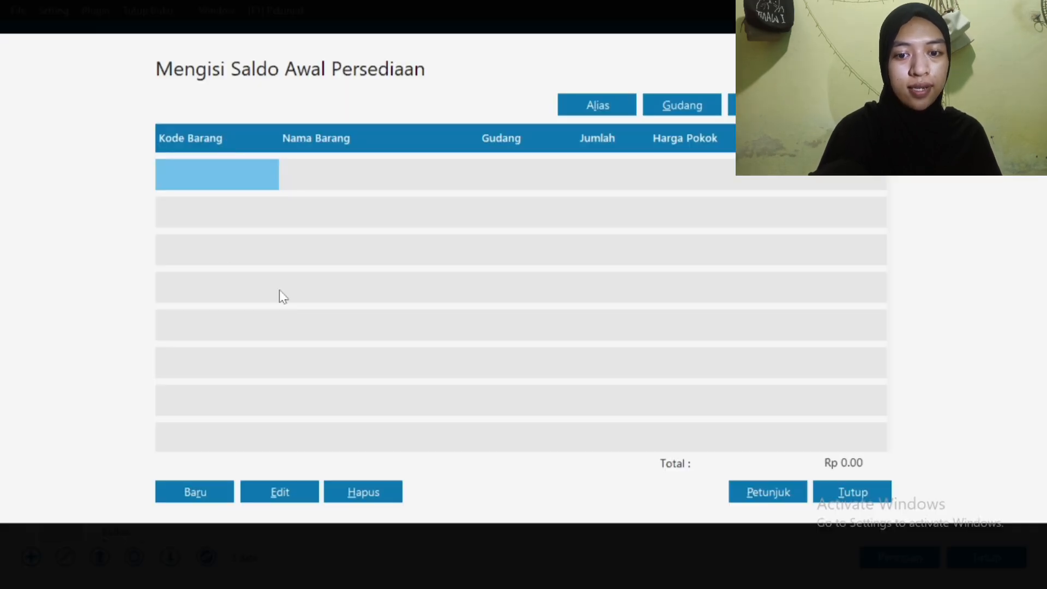
click(200, 492)
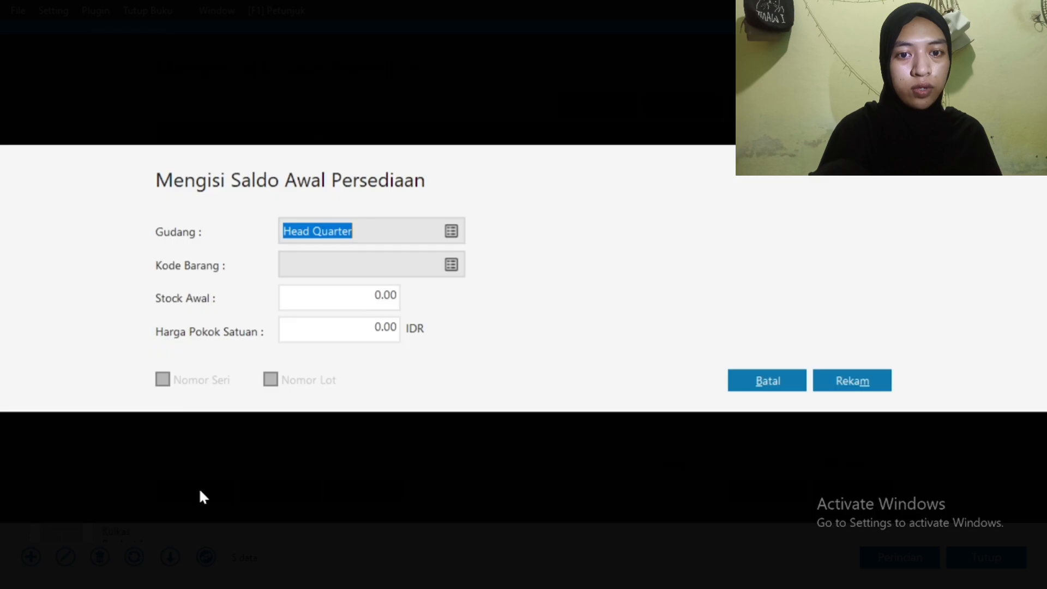
click(451, 265)
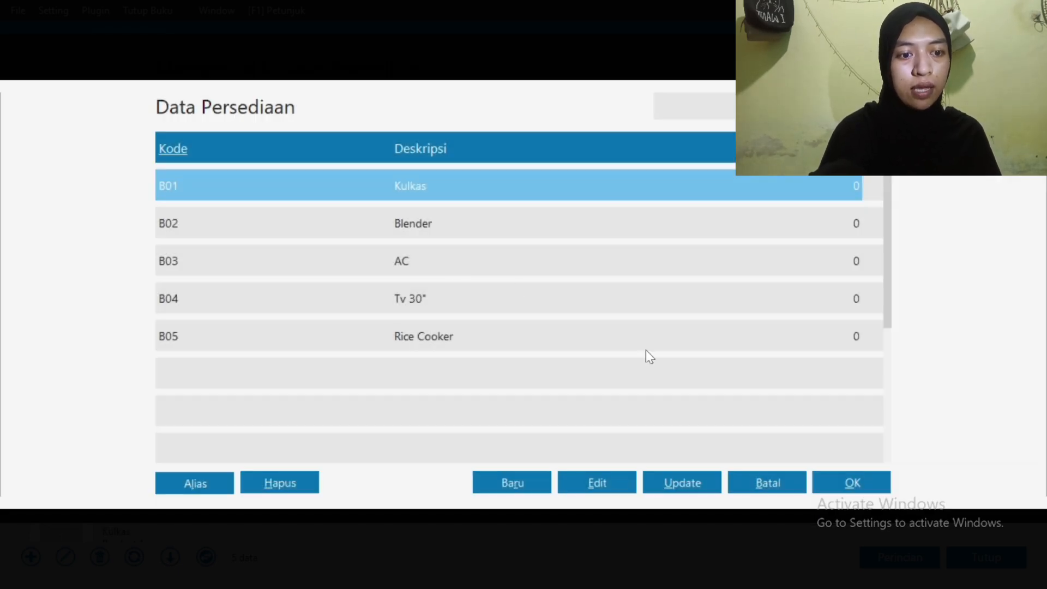
click(845, 482)
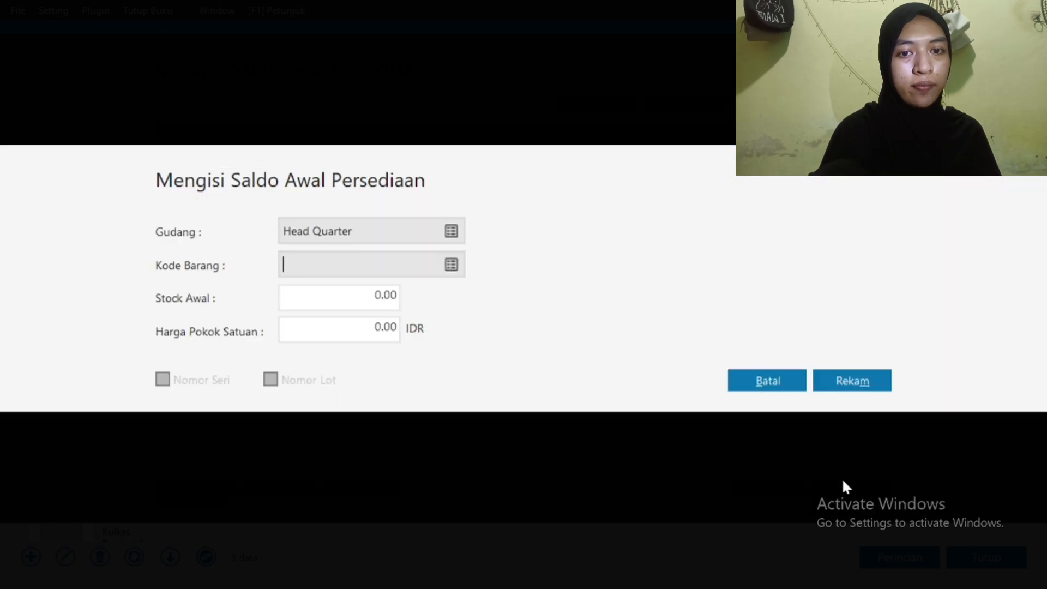
Record Kulkas opening stock of 3 at cost 1,750,000 and close the balances window
click(353, 308)
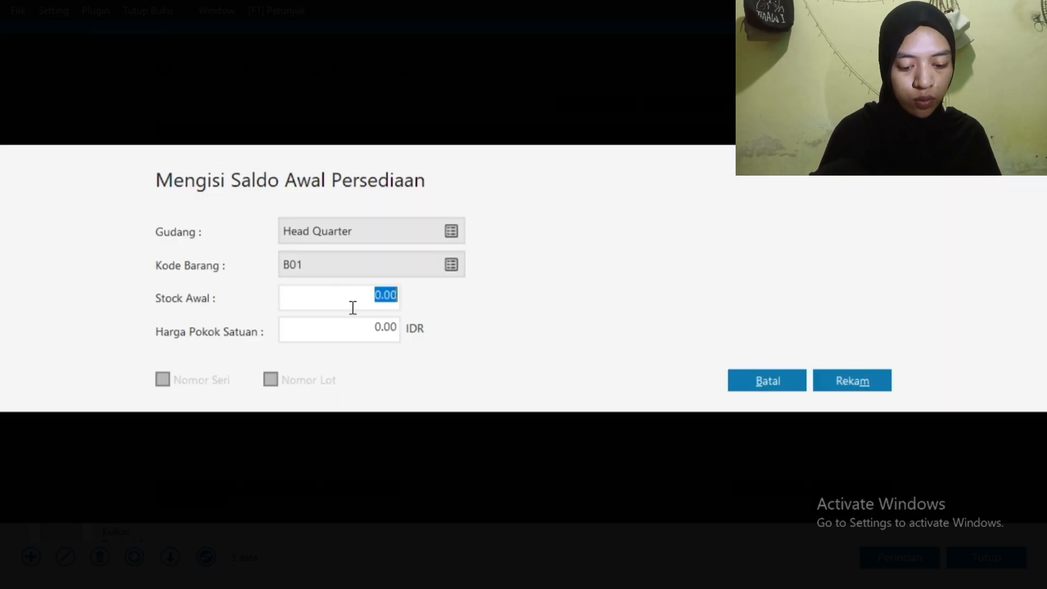
text(3)
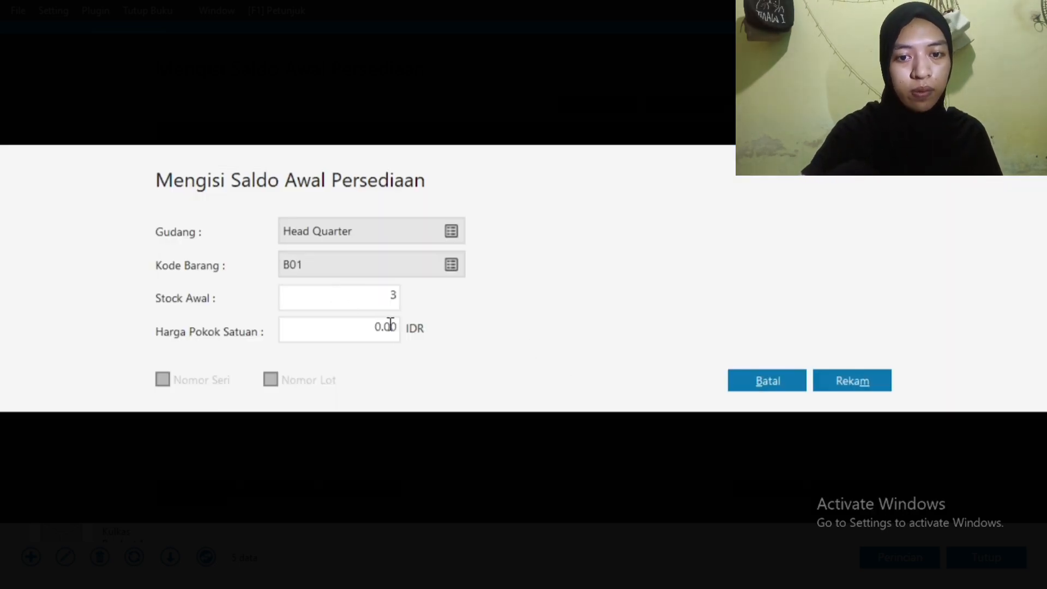
click(372, 329)
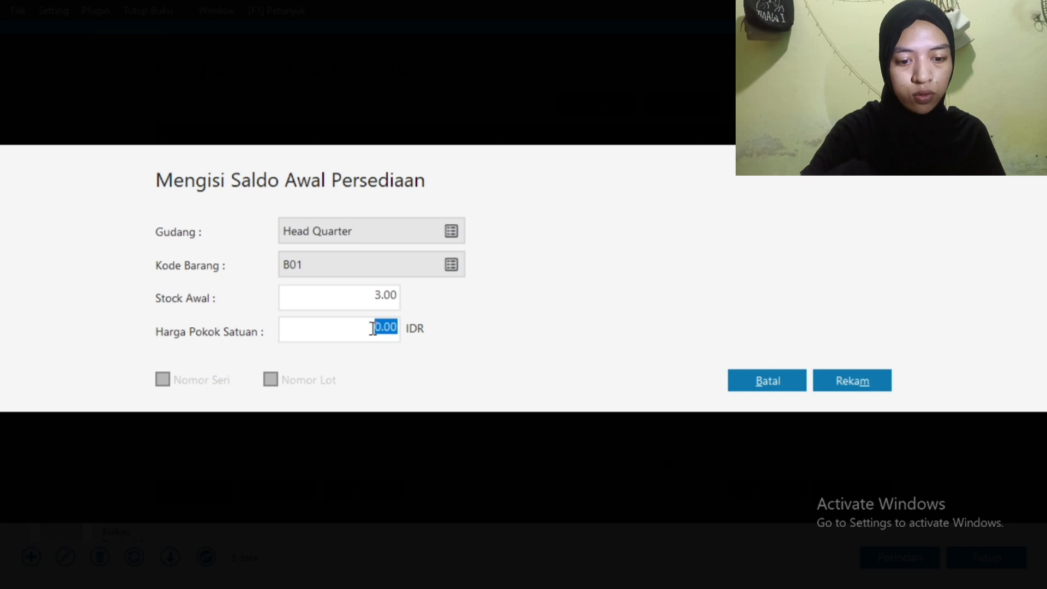
text(1750000)
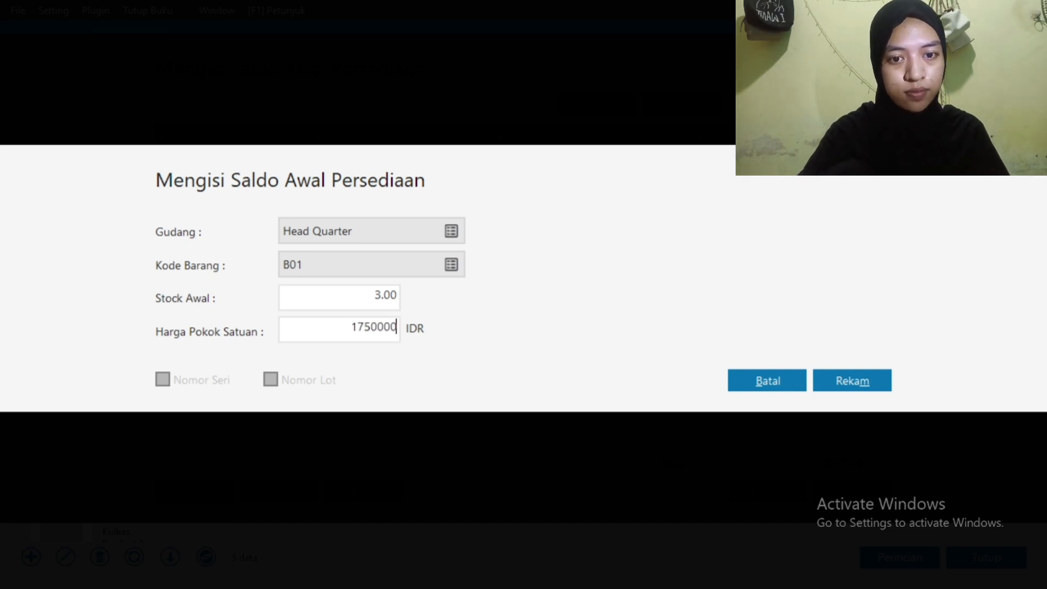
click(854, 373)
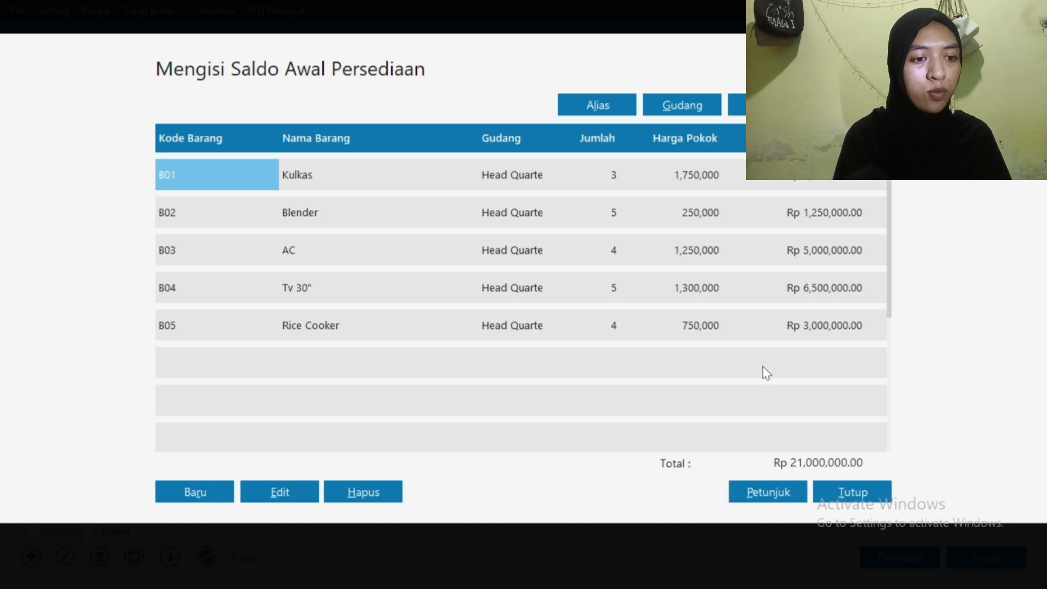
click(836, 492)
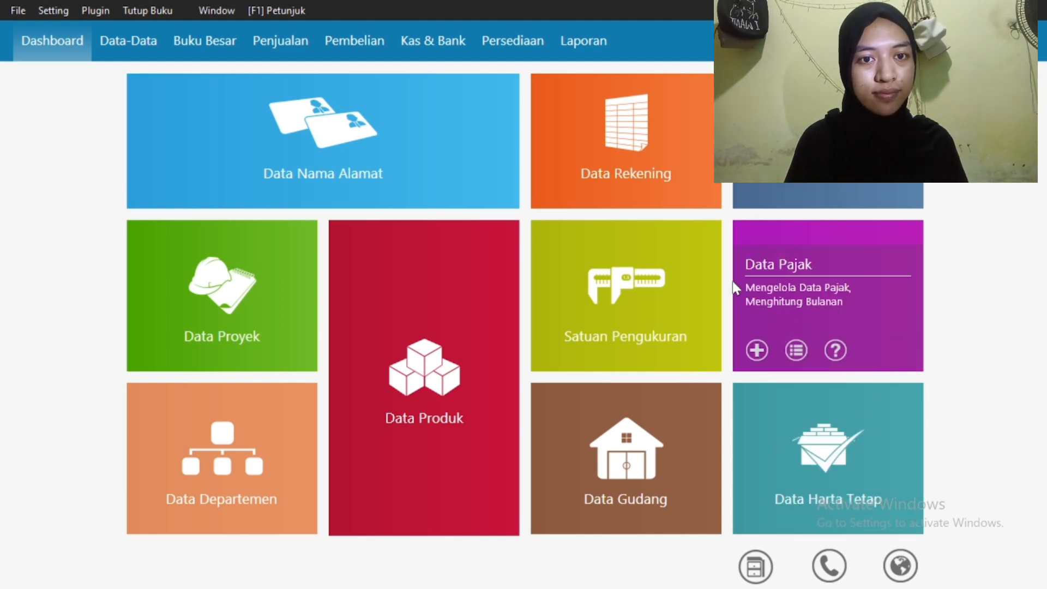
Start a new cash payment paid from the Kas account
click(419, 38)
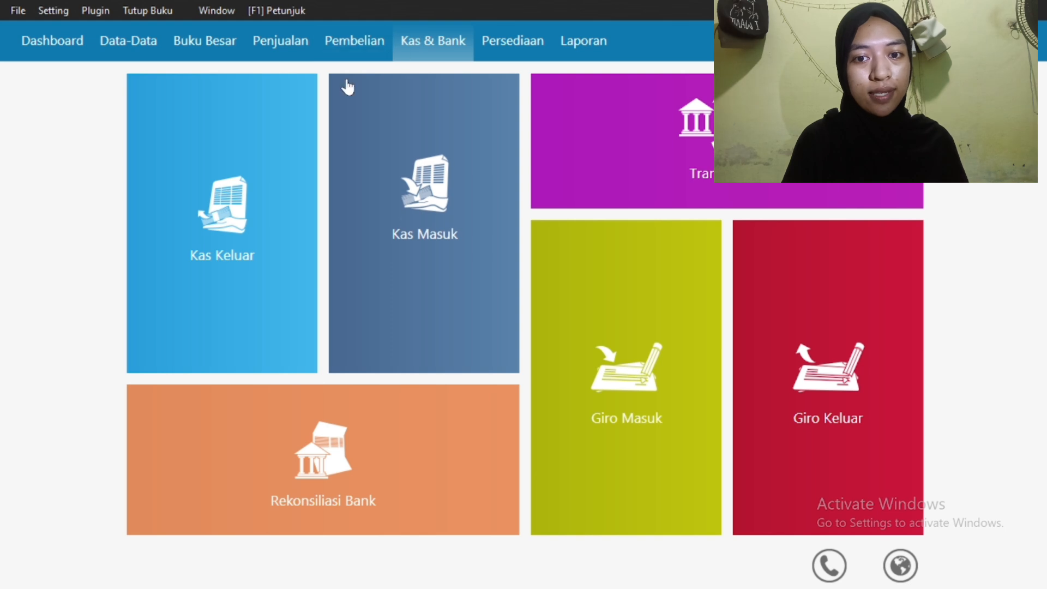
click(249, 213)
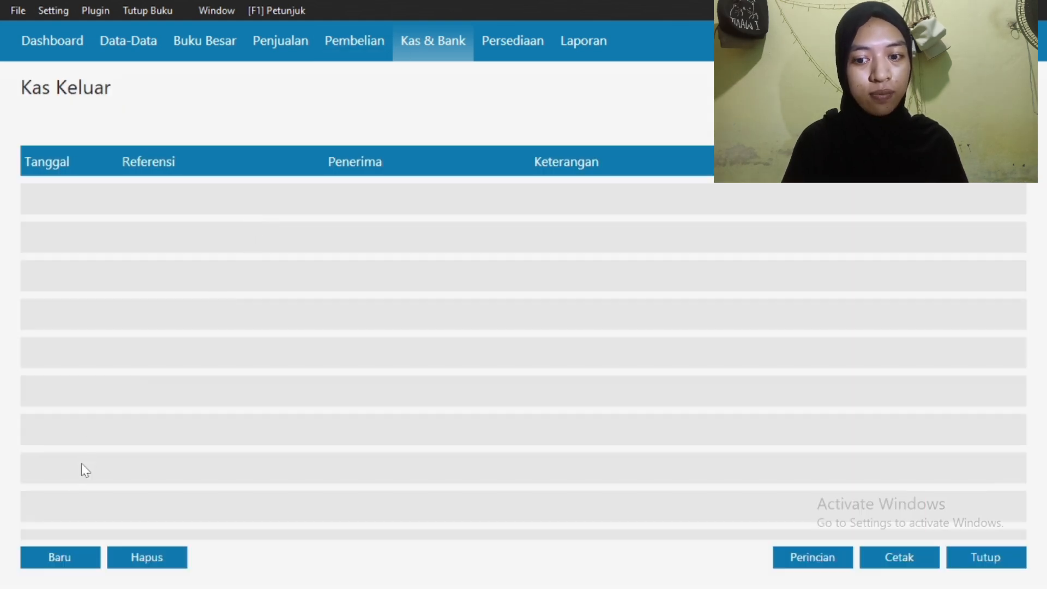
click(58, 552)
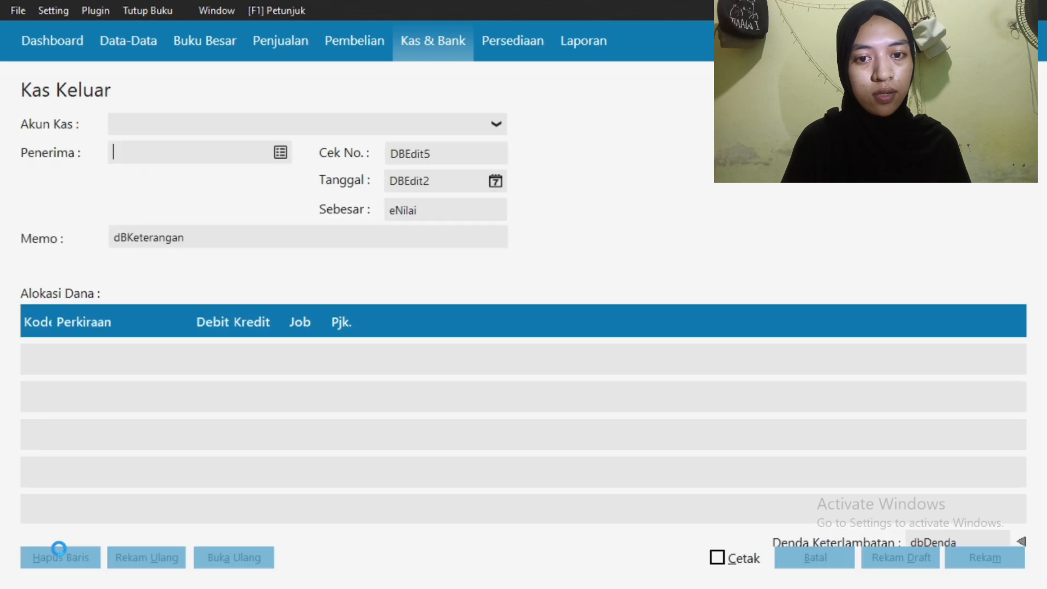
click(340, 128)
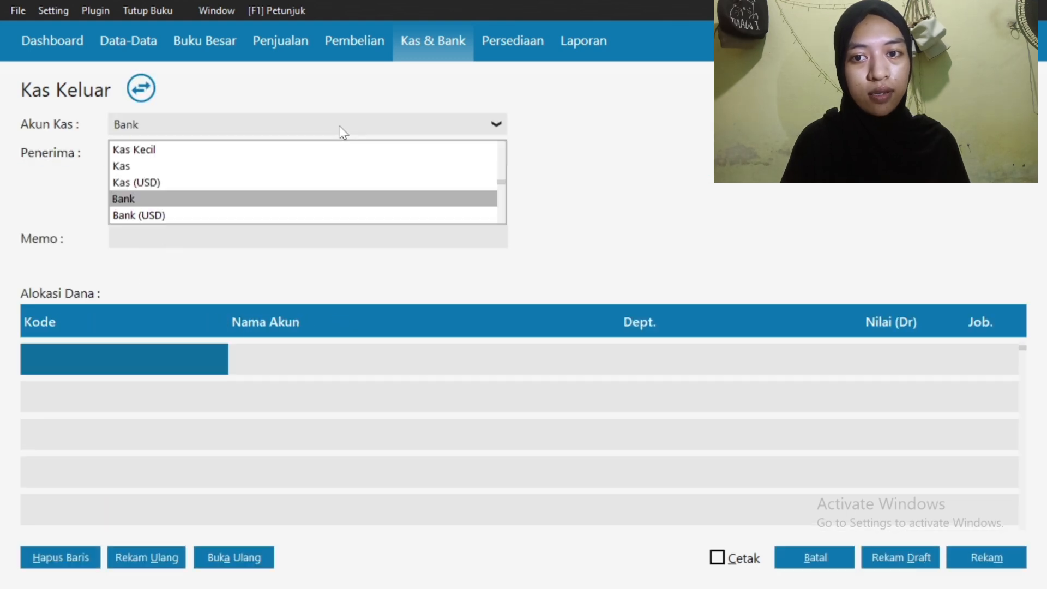
click(321, 167)
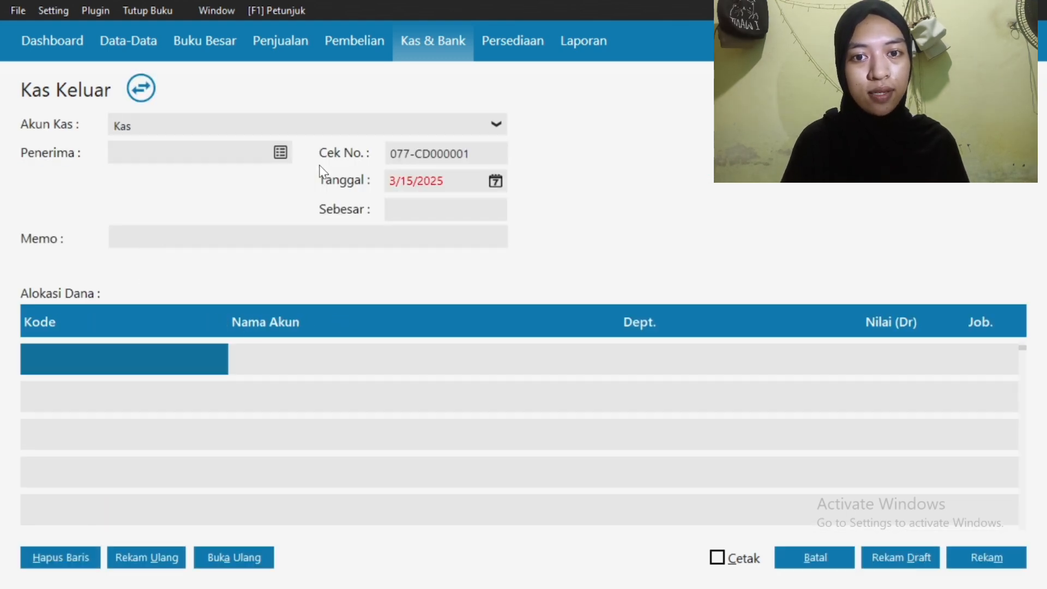
click(280, 154)
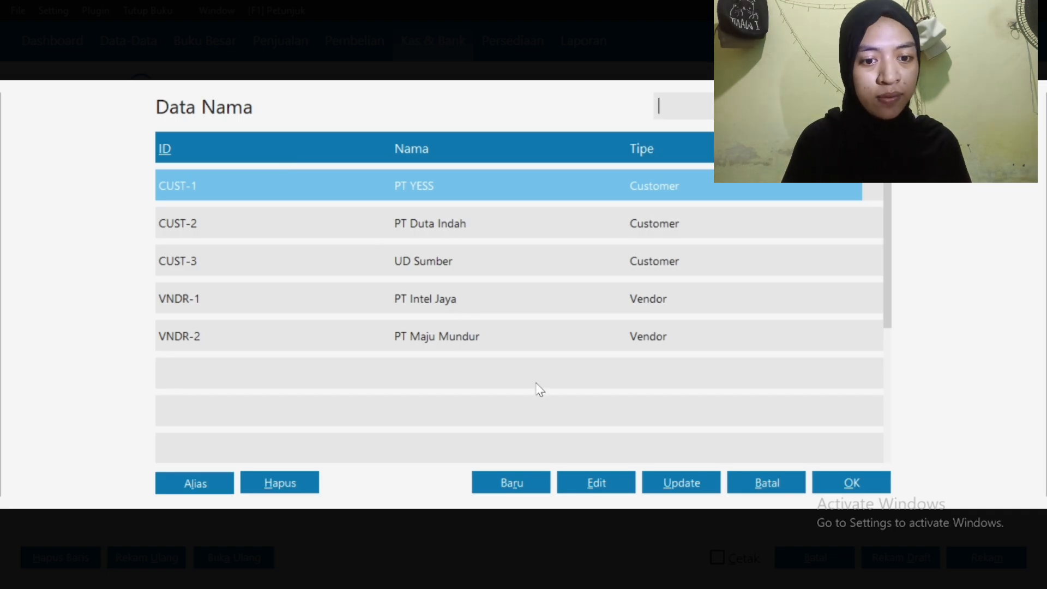
Create Others-type contact CV Tri Megah and select it as the payment recipient
click(513, 484)
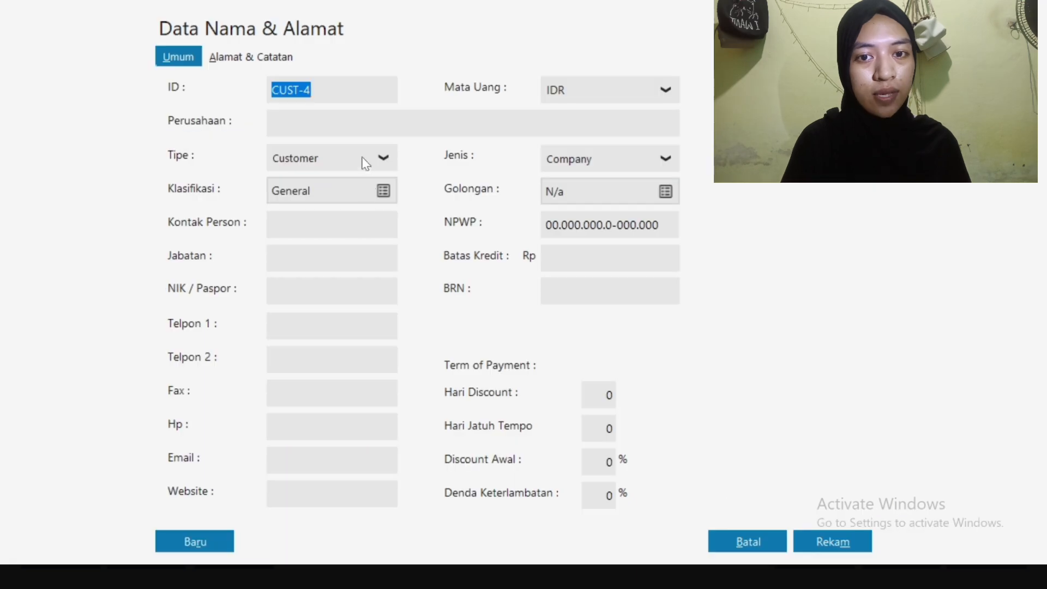
click(366, 159)
click(349, 259)
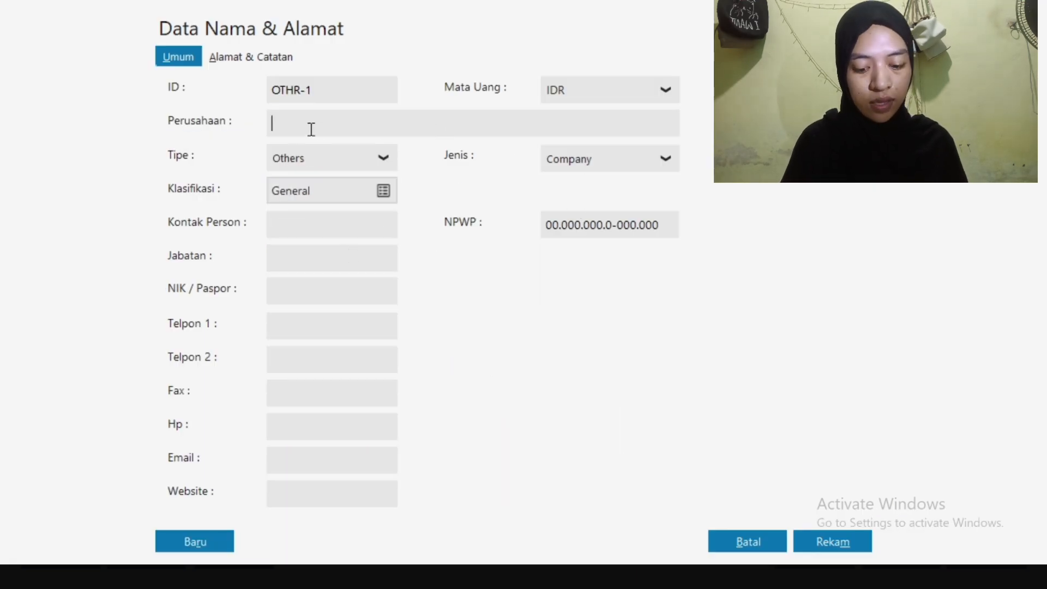
text(C)
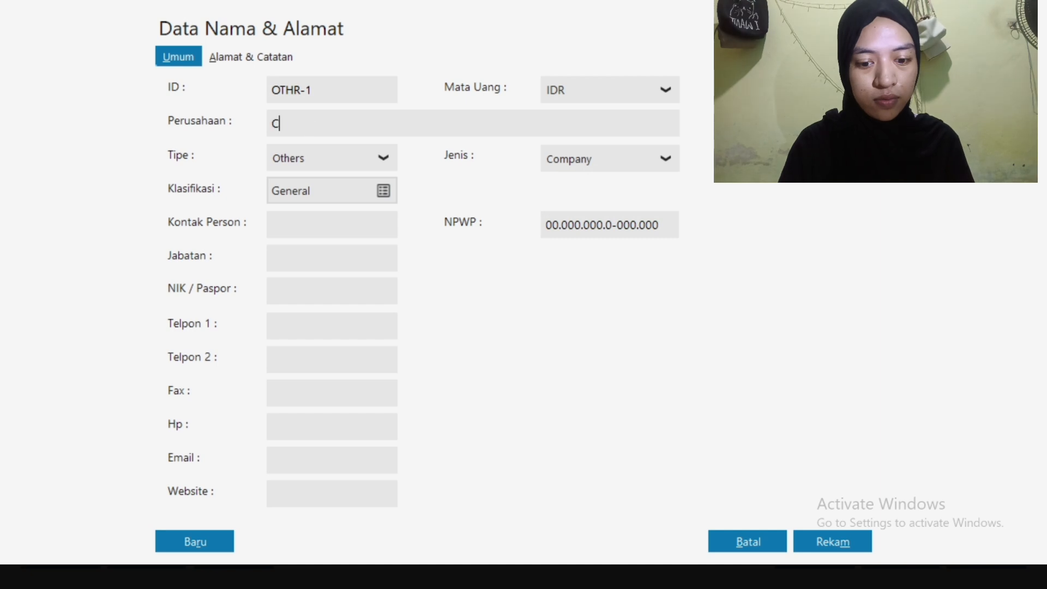
text(V Tri Mega)
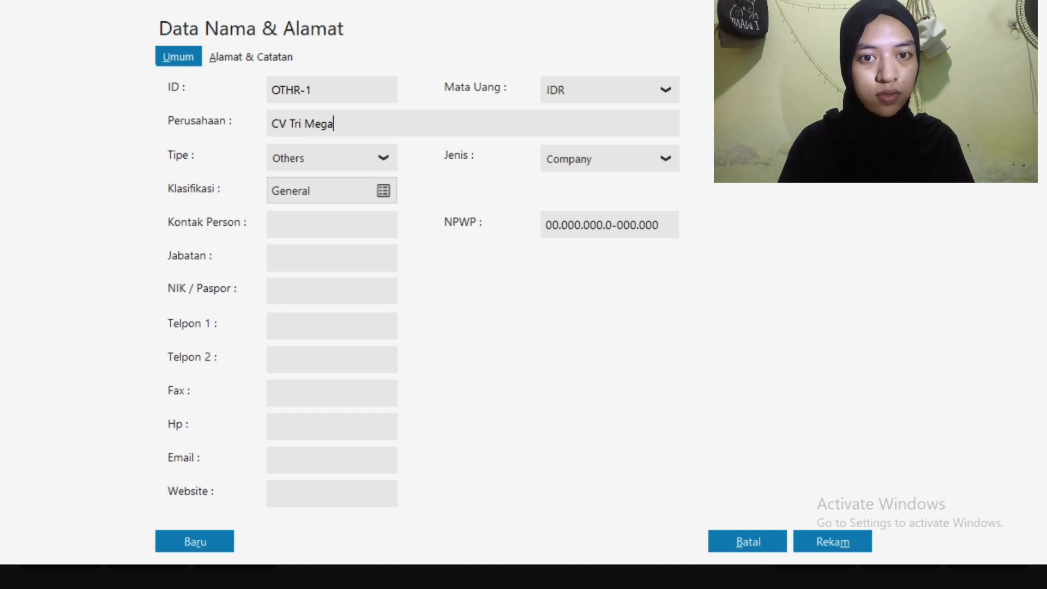
text(h)
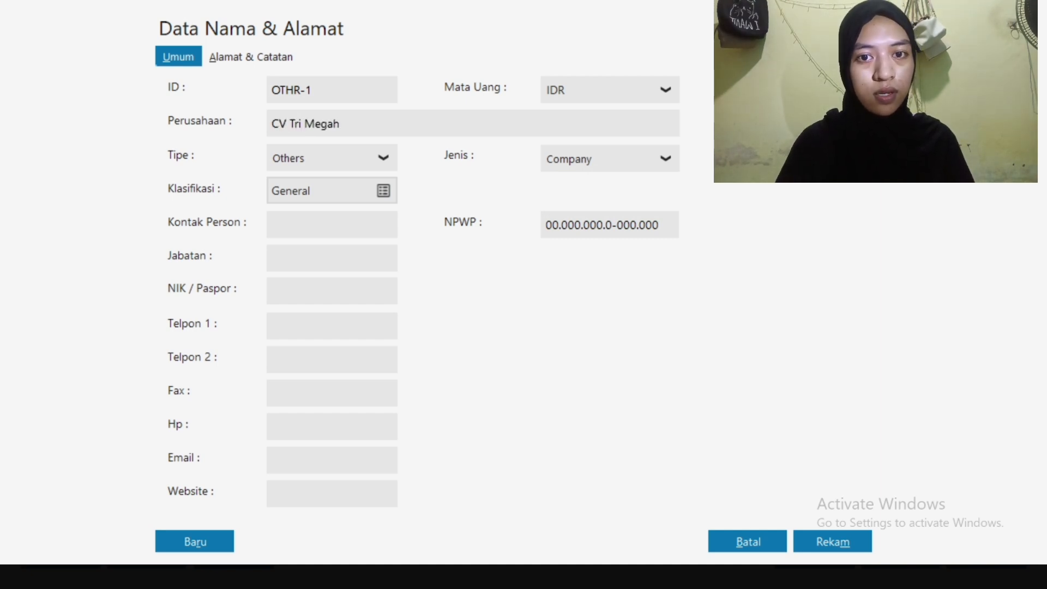
click(813, 538)
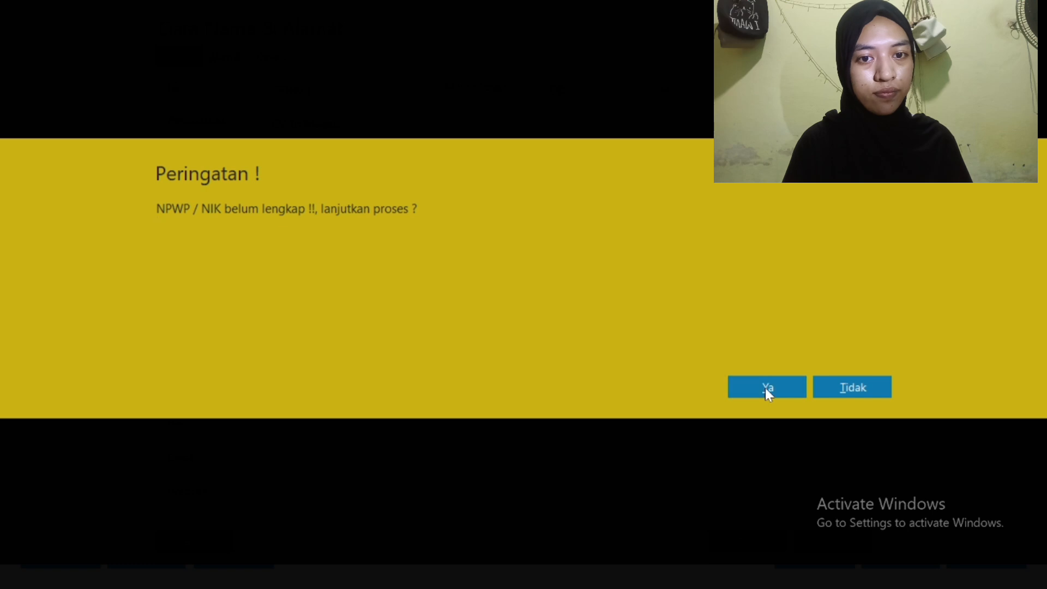
click(765, 388)
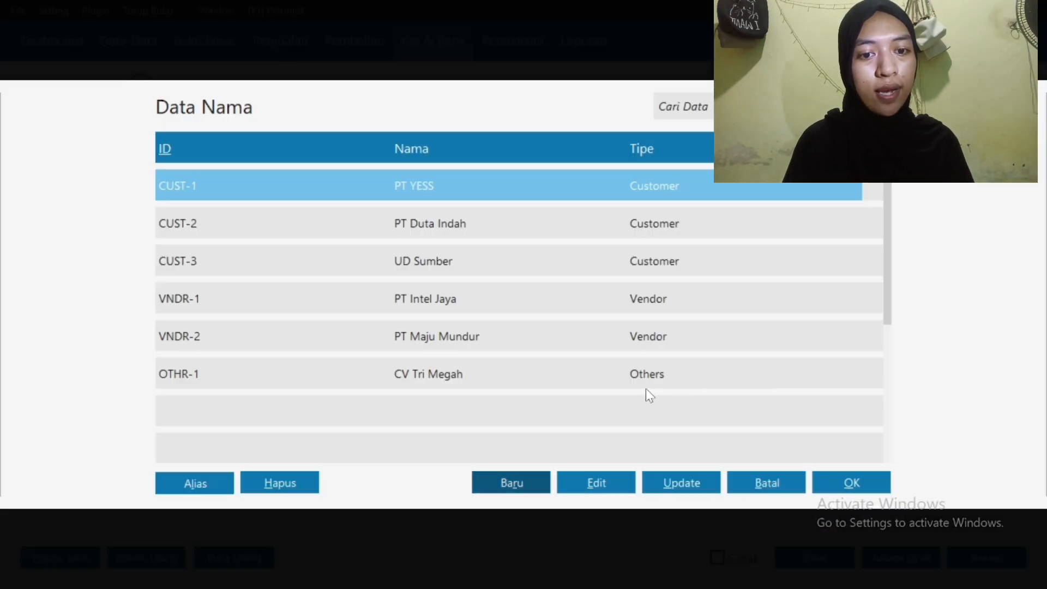
click(604, 376)
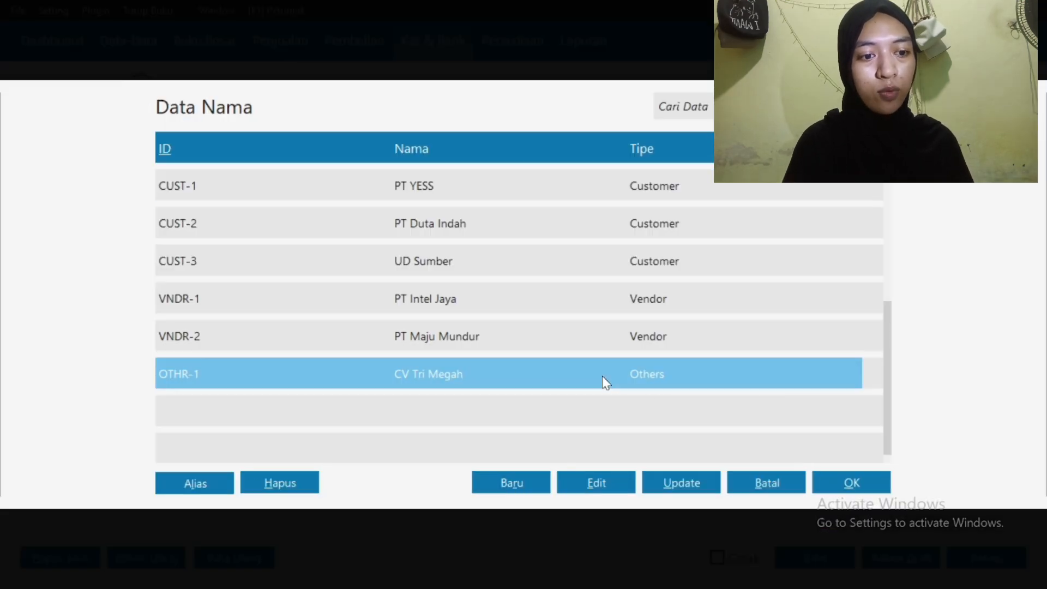
click(867, 490)
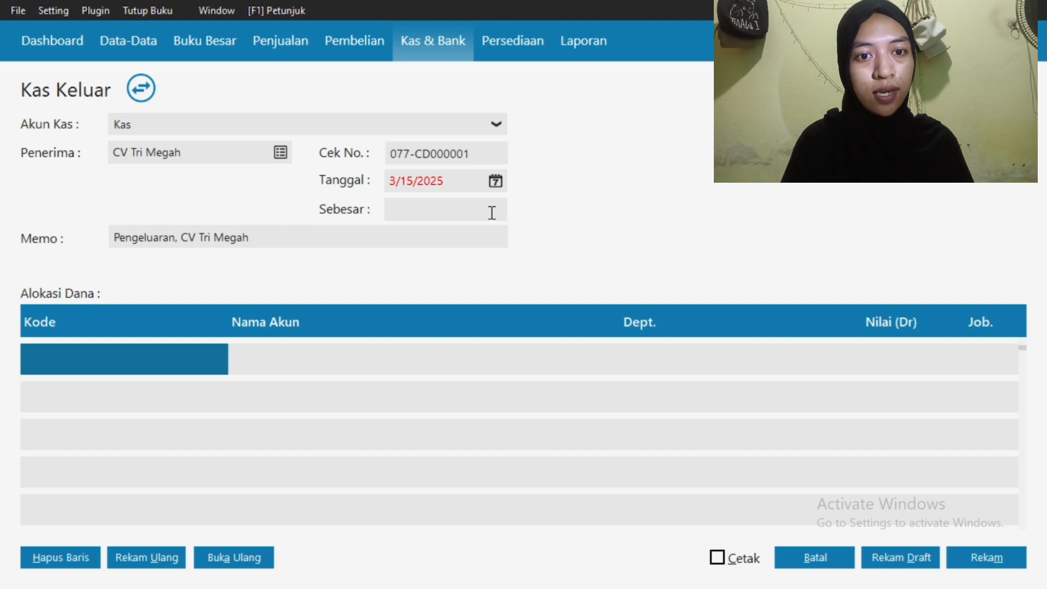
Date the cash-out 1/5/2025 and prefix the memo with the author's name
click(496, 182)
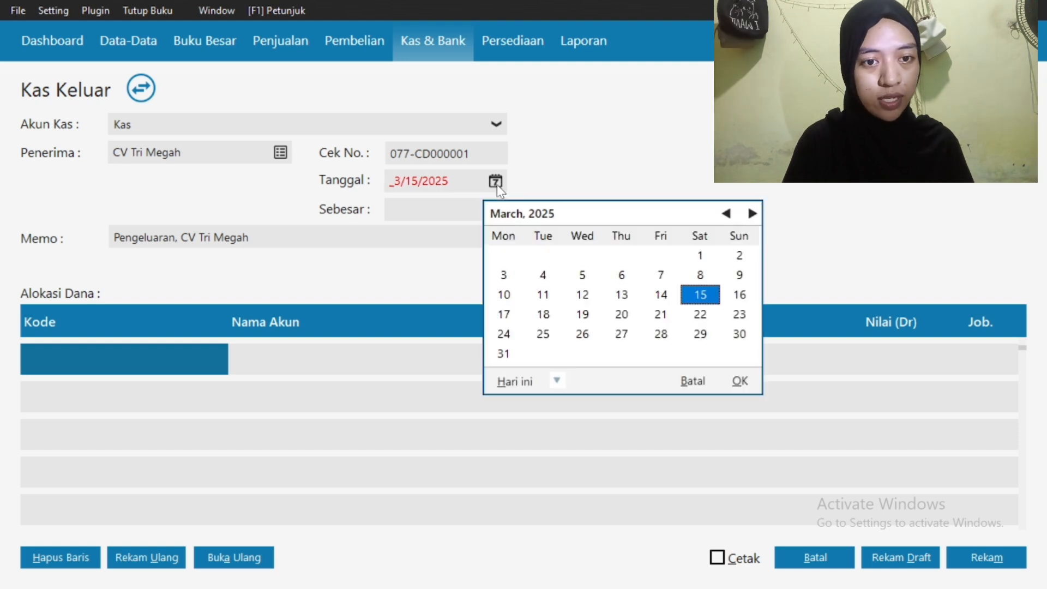
click(726, 214)
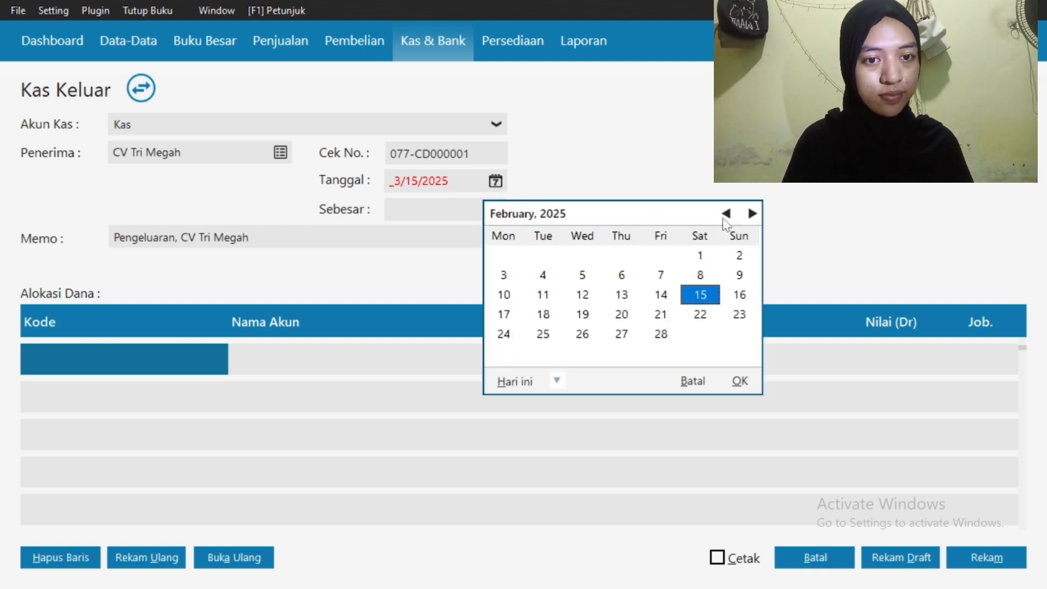
click(725, 216)
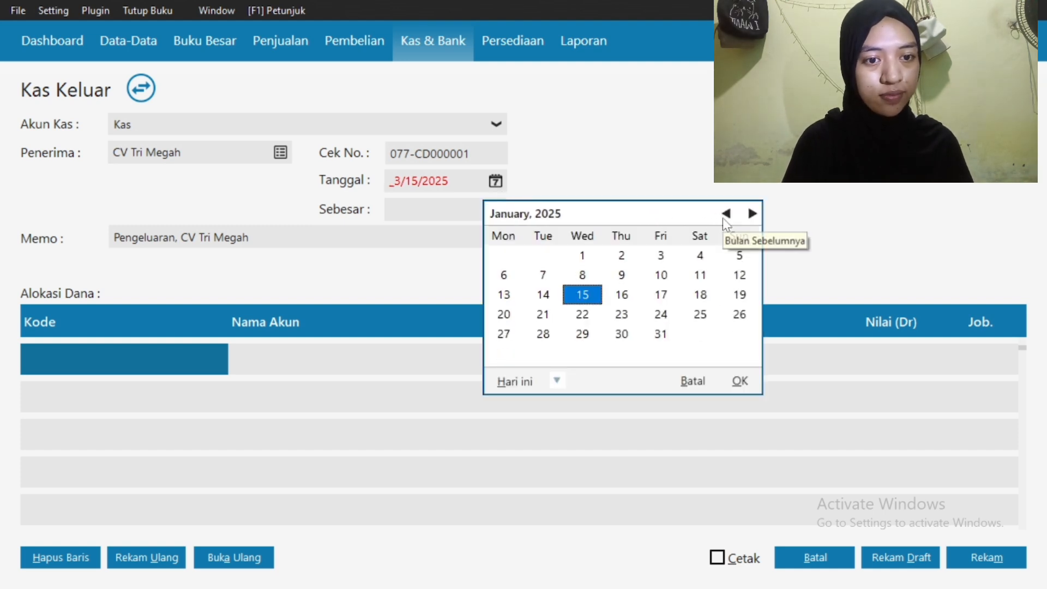
click(742, 257)
click(742, 382)
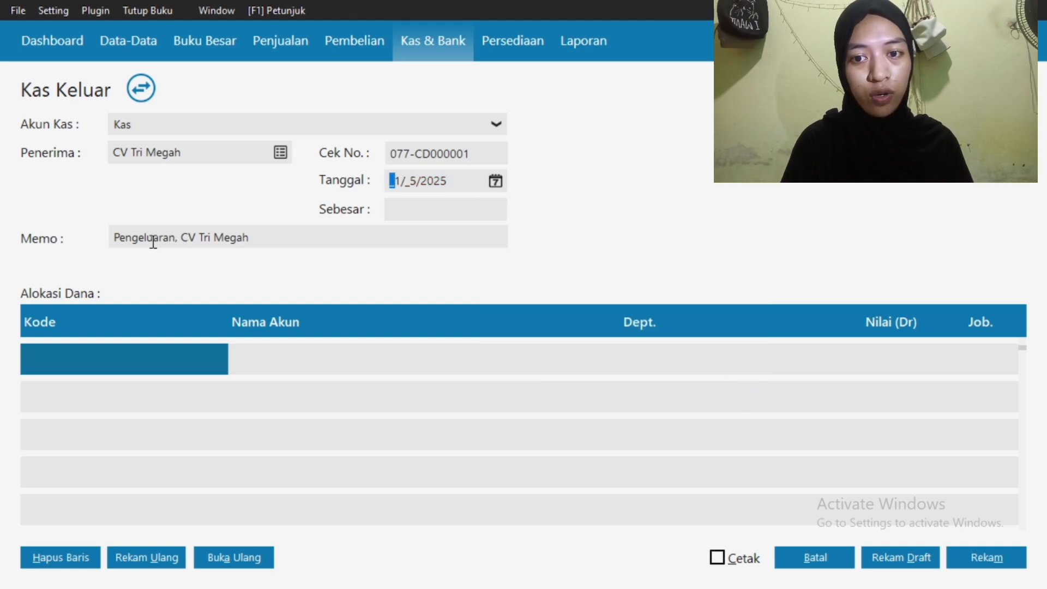
click(115, 241)
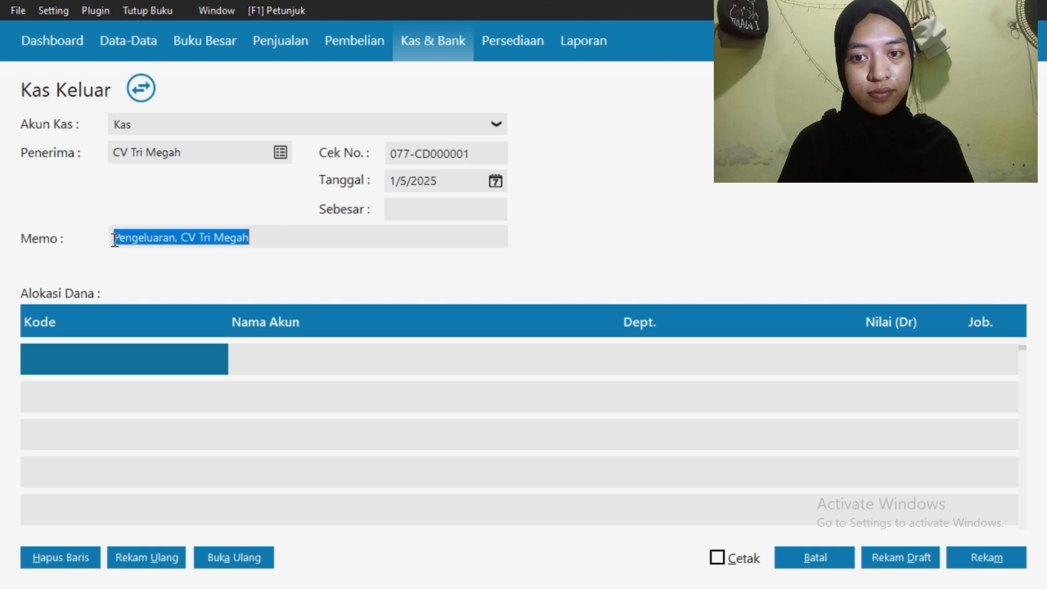
click(115, 241)
text(Irfadina-)
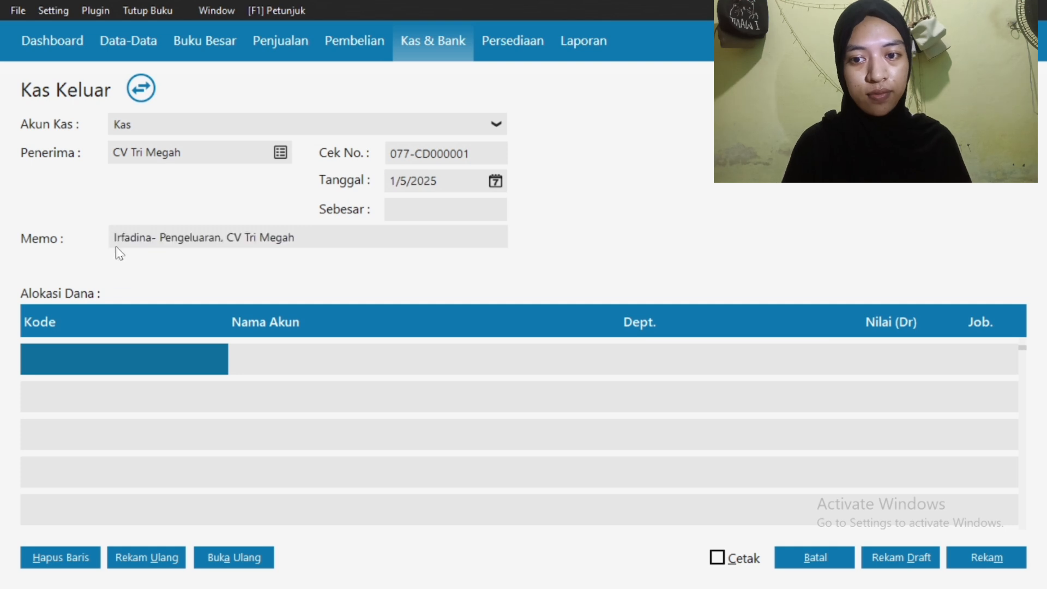
Charge Rp 250,000 to Beban Iklan & Promosi and save the cash-out
click(111, 362)
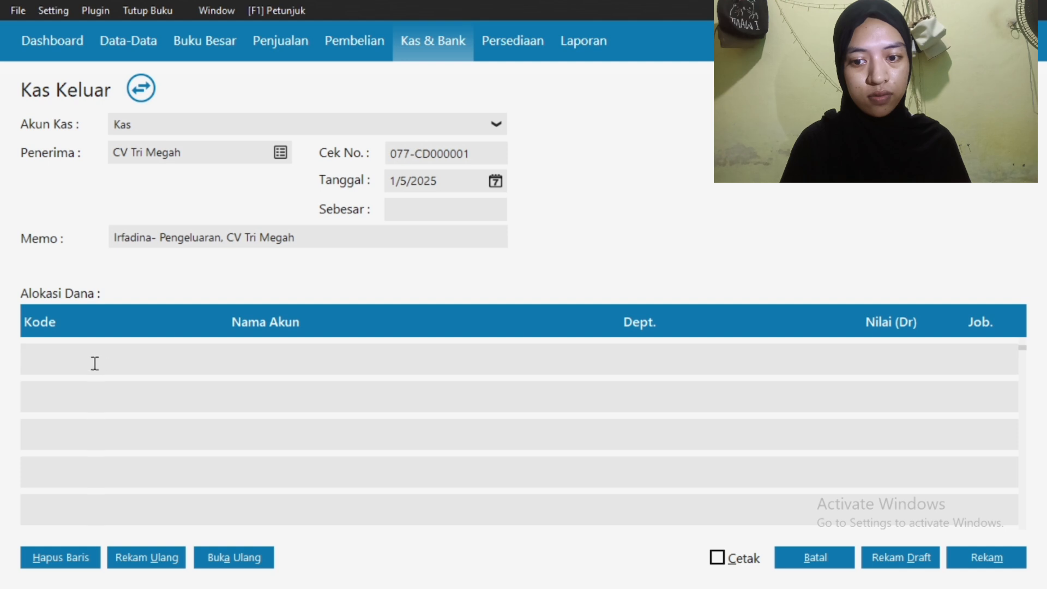
key(Return)
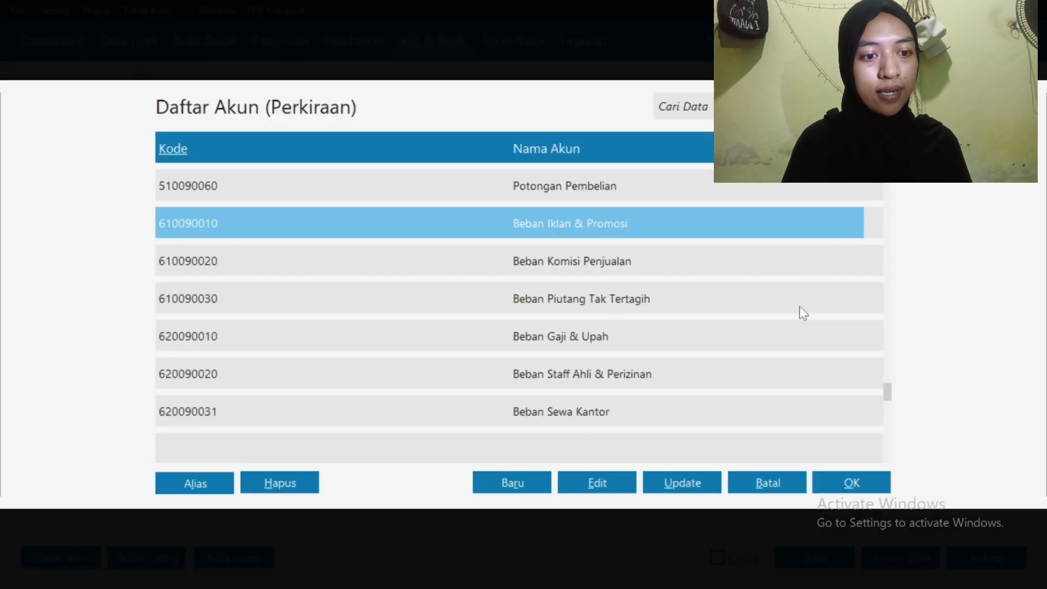
click(843, 485)
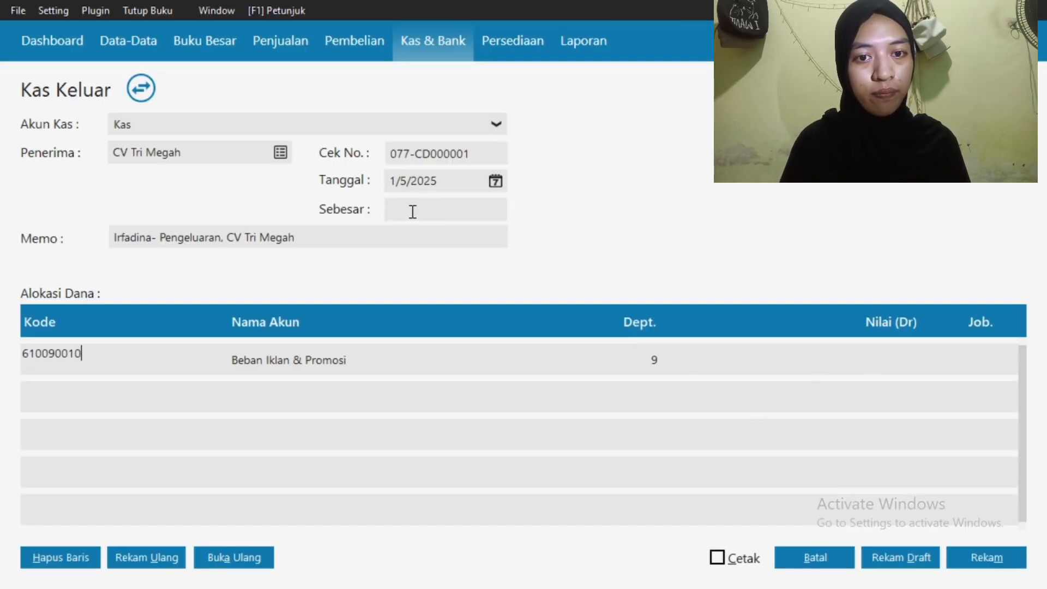
key(Return)
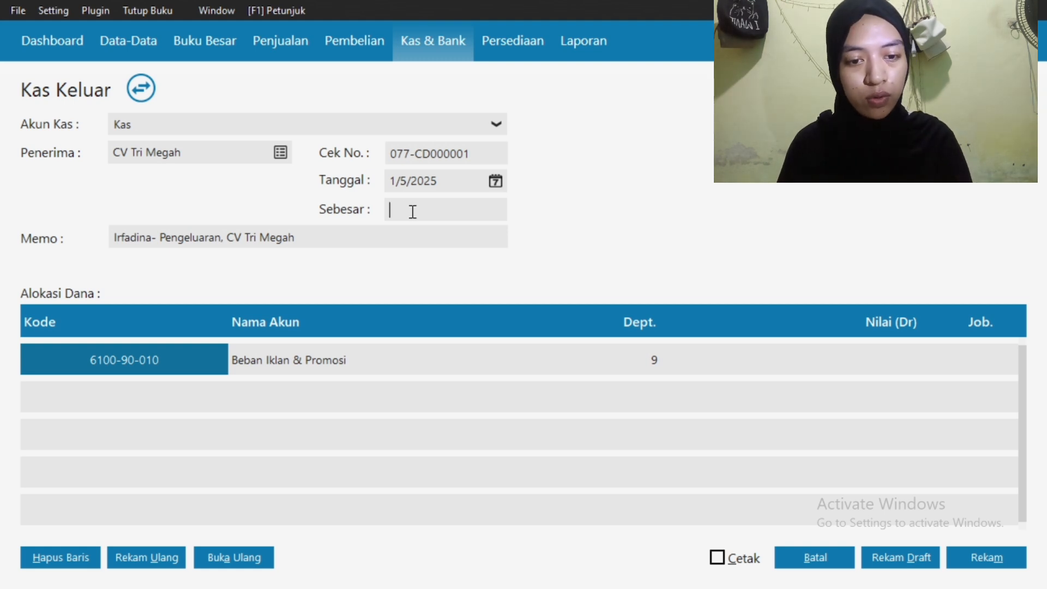
text(250000)
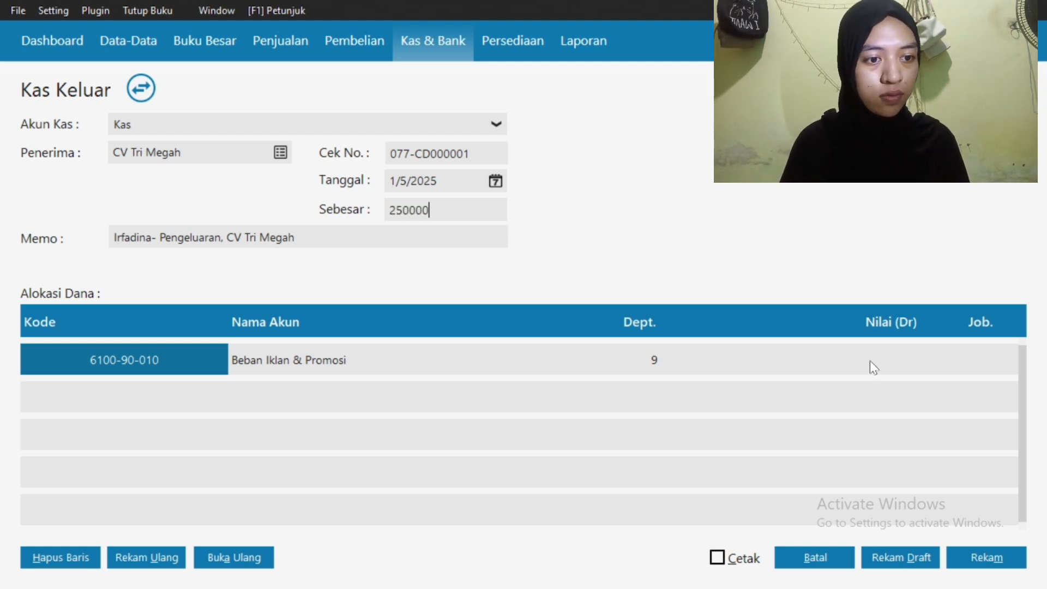
click(869, 361)
click(871, 362)
text(25)
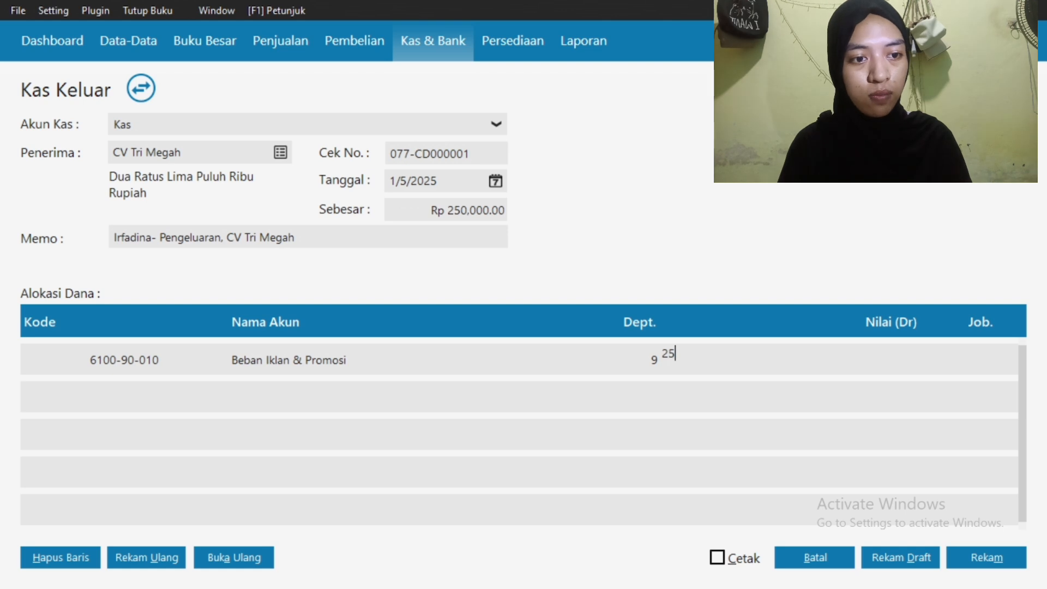
text(0000)
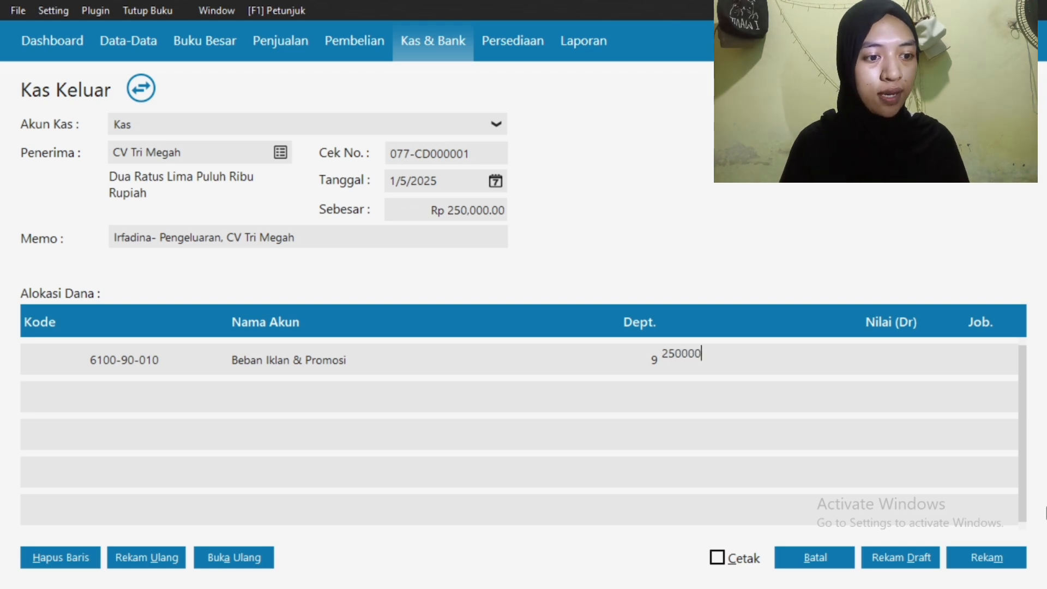
click(990, 566)
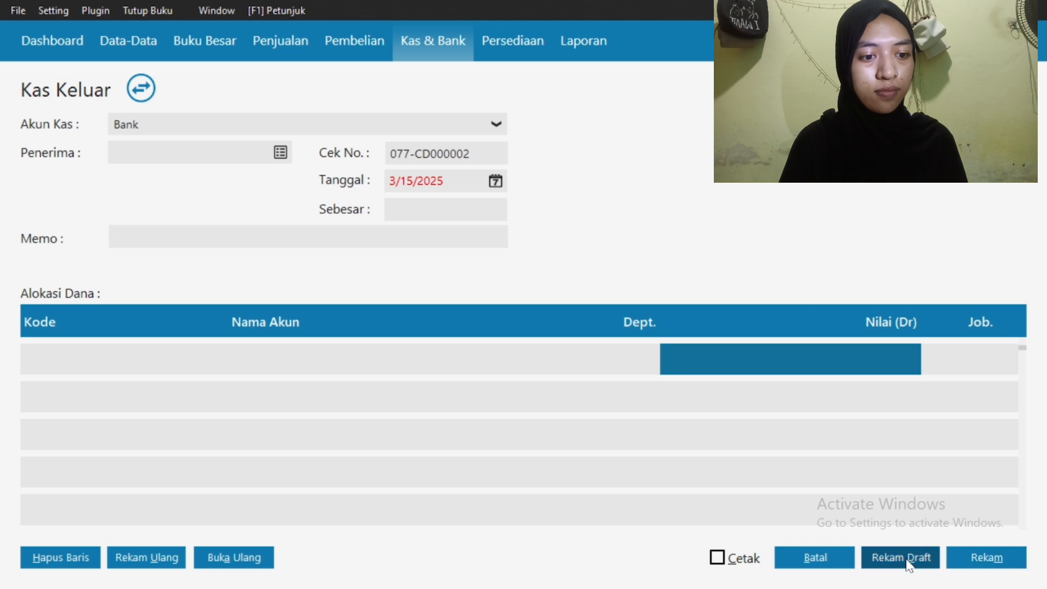
click(832, 562)
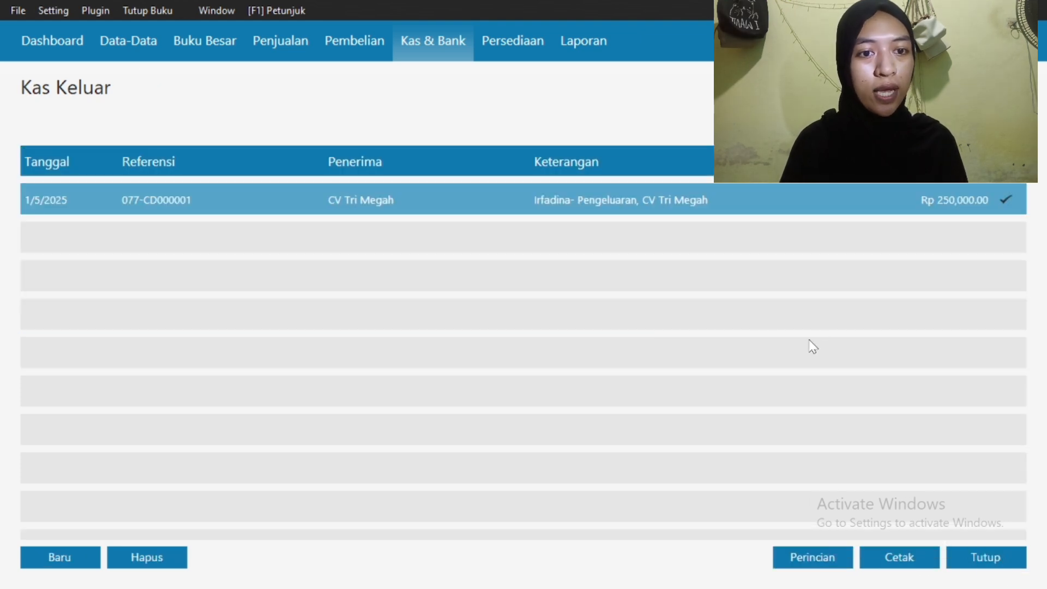
Start a new receivables payment from customer PT YESS
click(988, 565)
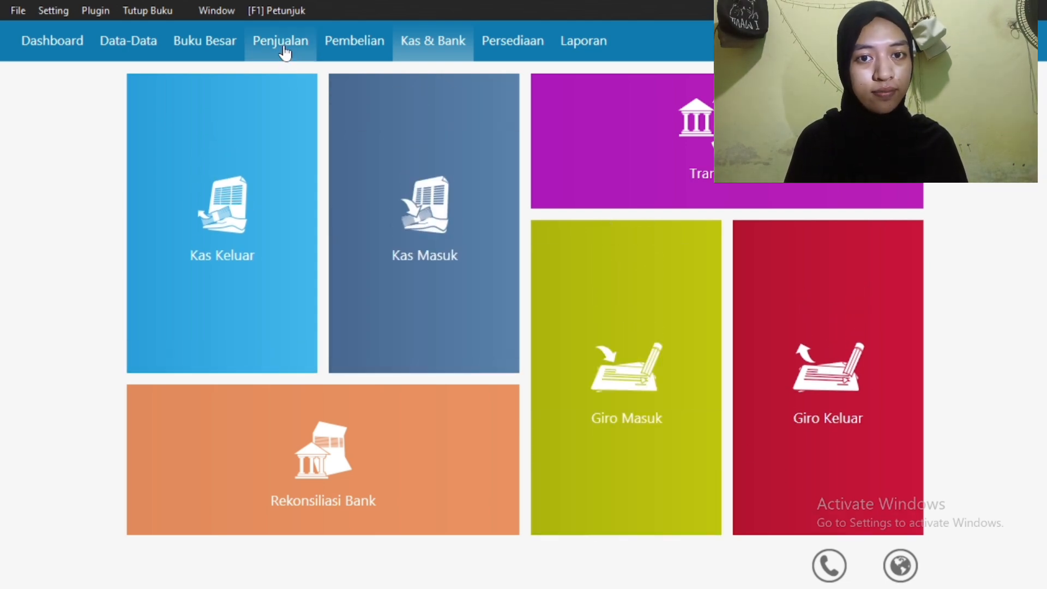
click(284, 53)
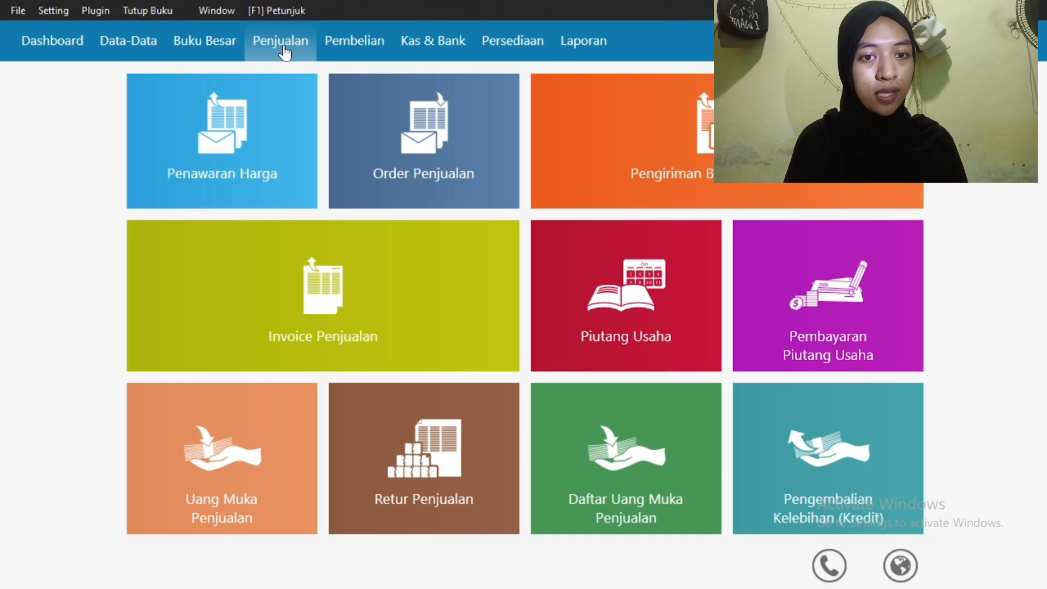
mouse_move(823, 286)
click(849, 304)
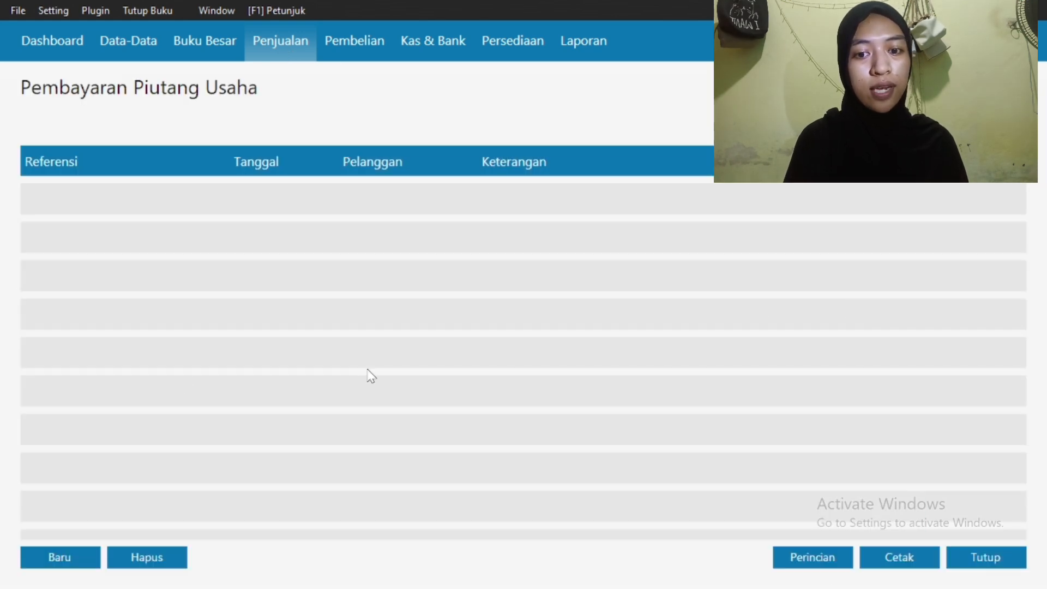
click(57, 556)
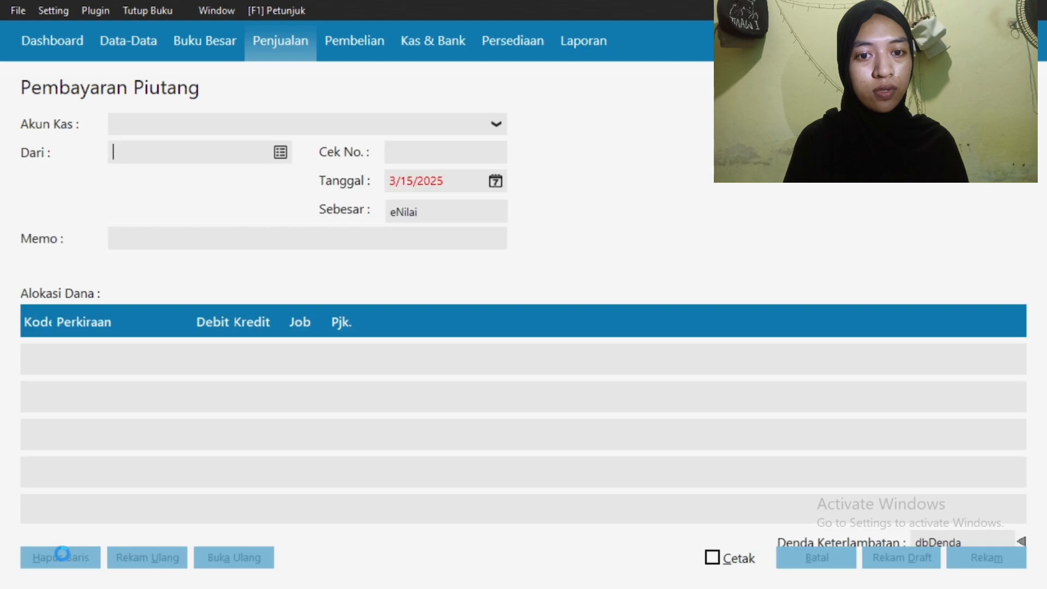
click(281, 154)
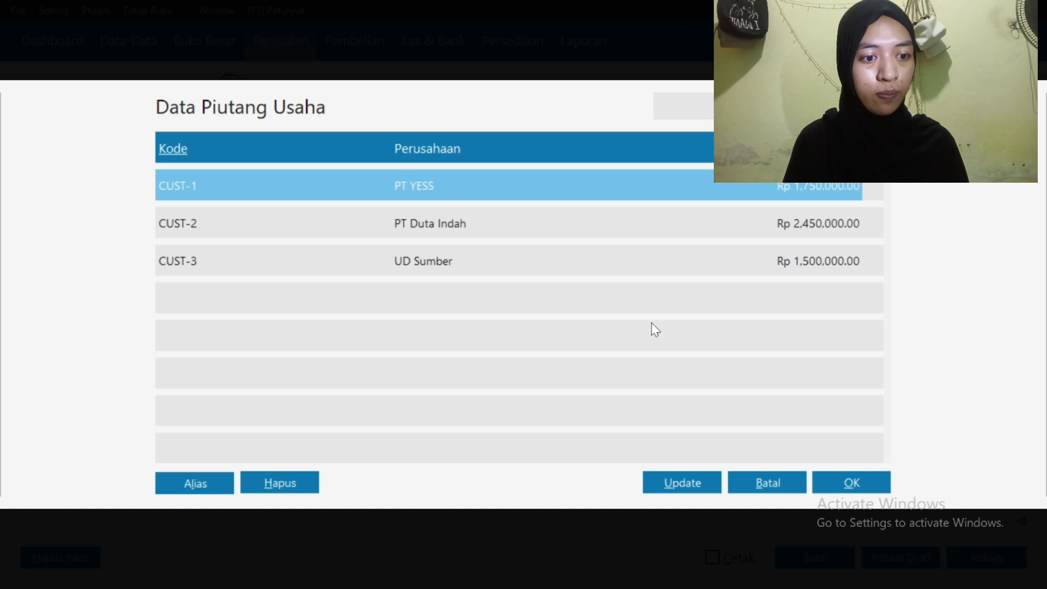
click(840, 484)
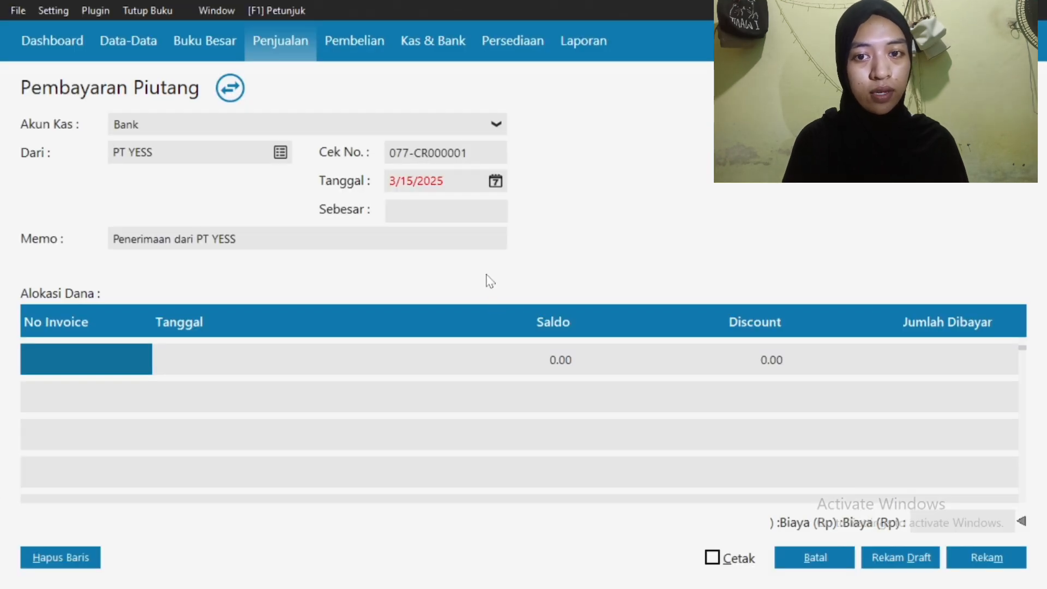
Date the receipt 1/7/2025 and enter the amount 1750000
click(496, 183)
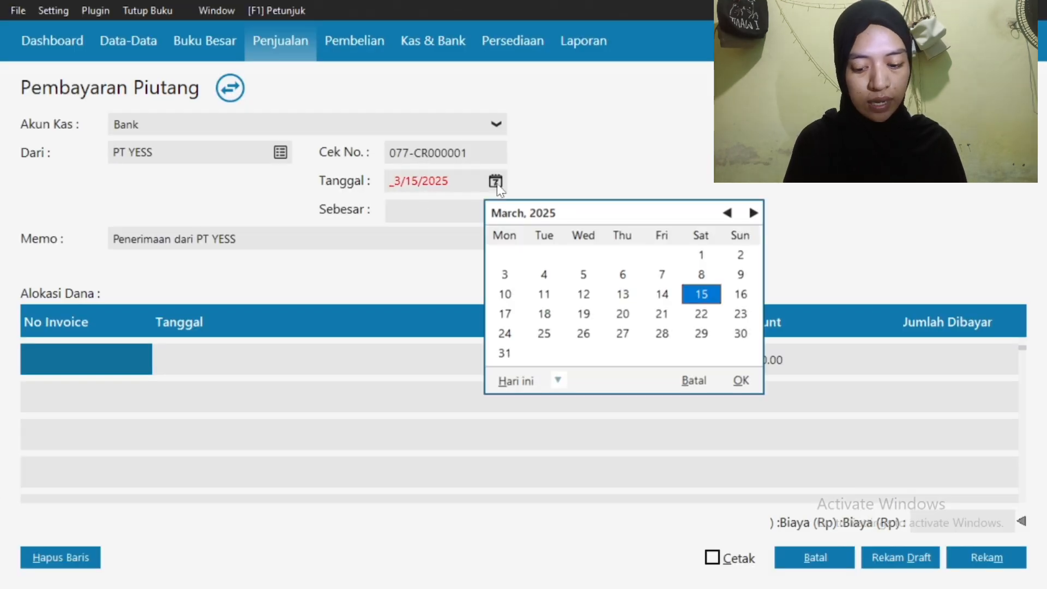
triple_click(726, 215)
click(752, 214)
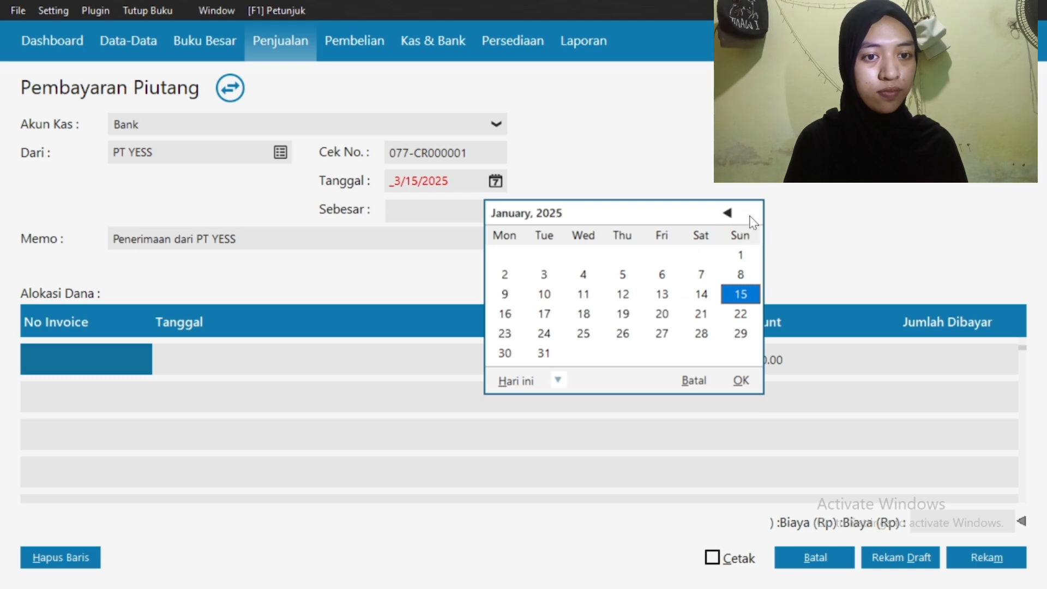
click(544, 274)
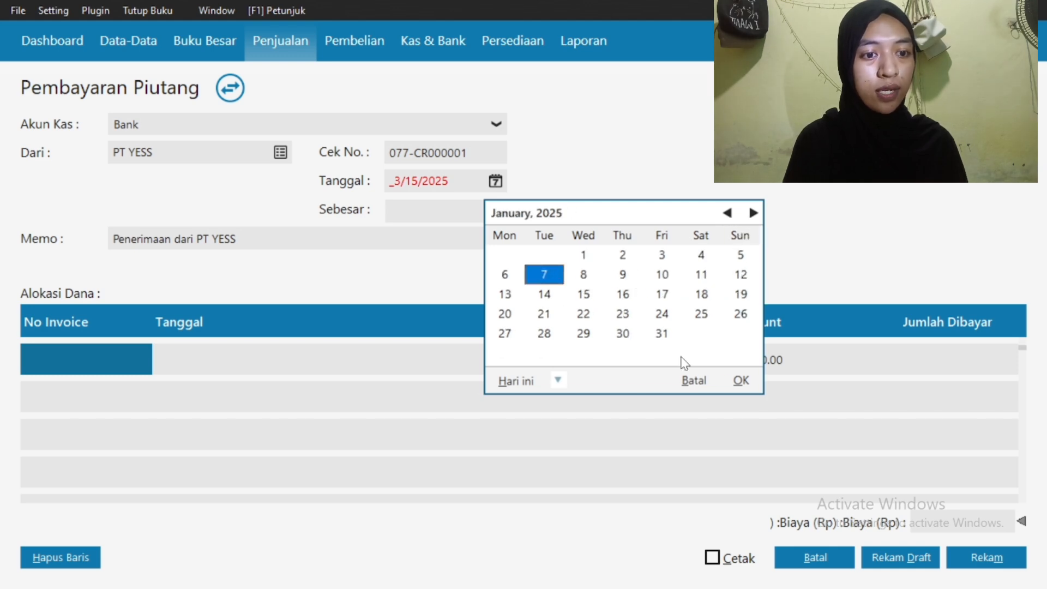
click(741, 381)
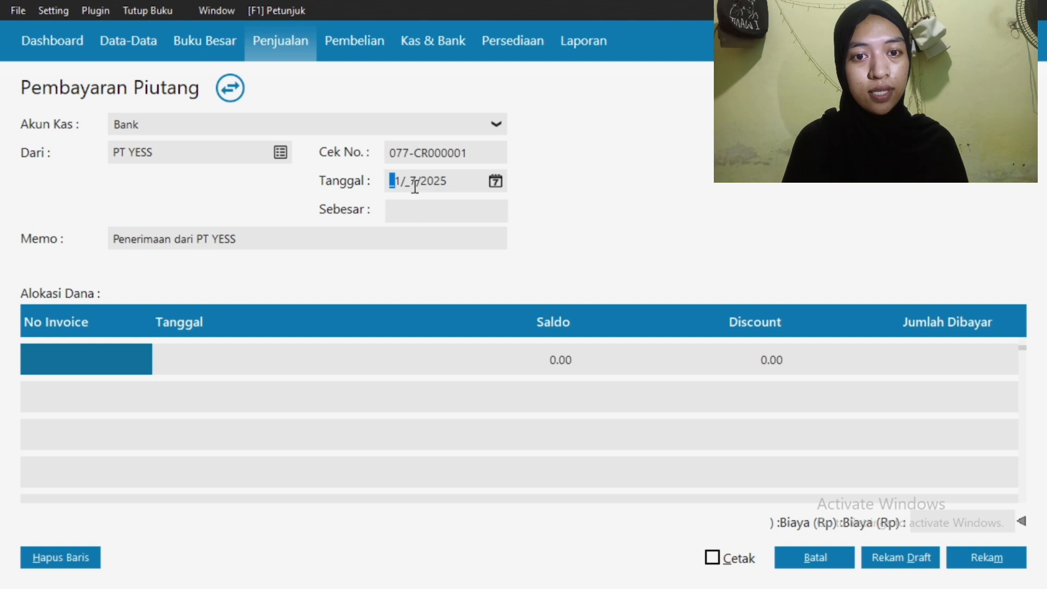
click(412, 219)
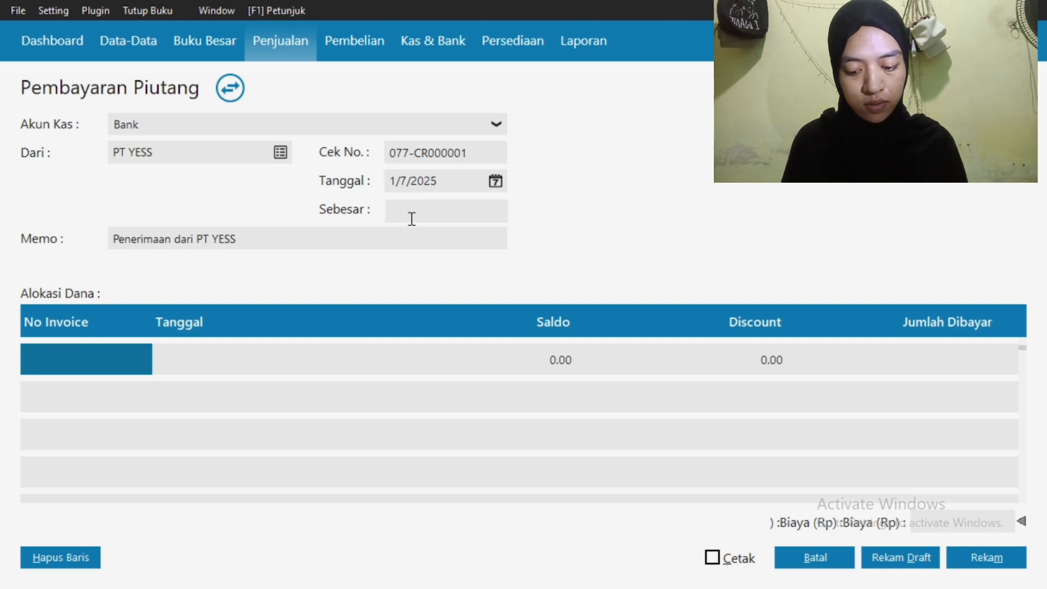
text(1)
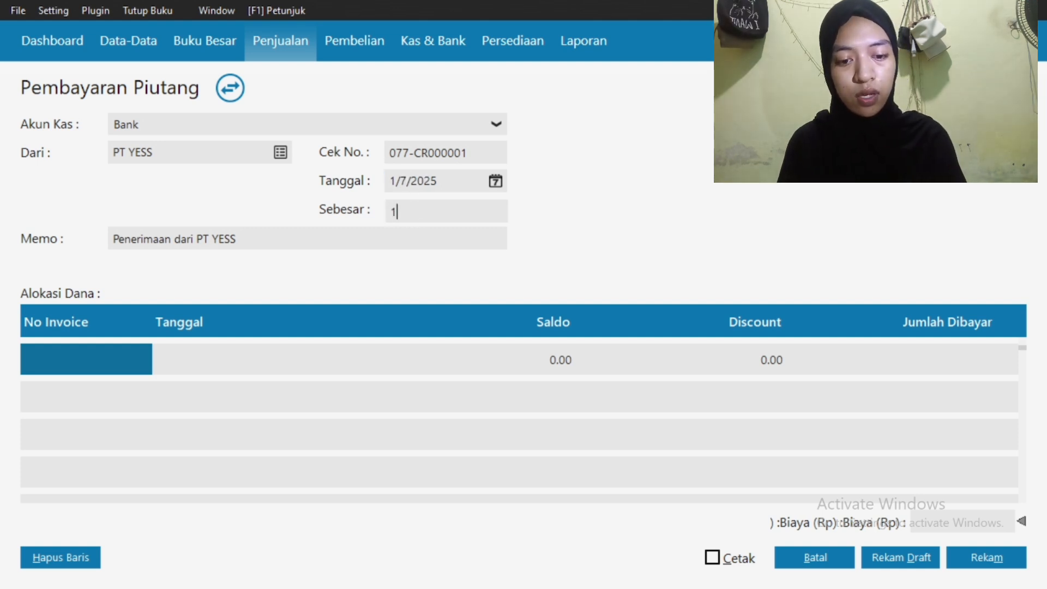
text(750000)
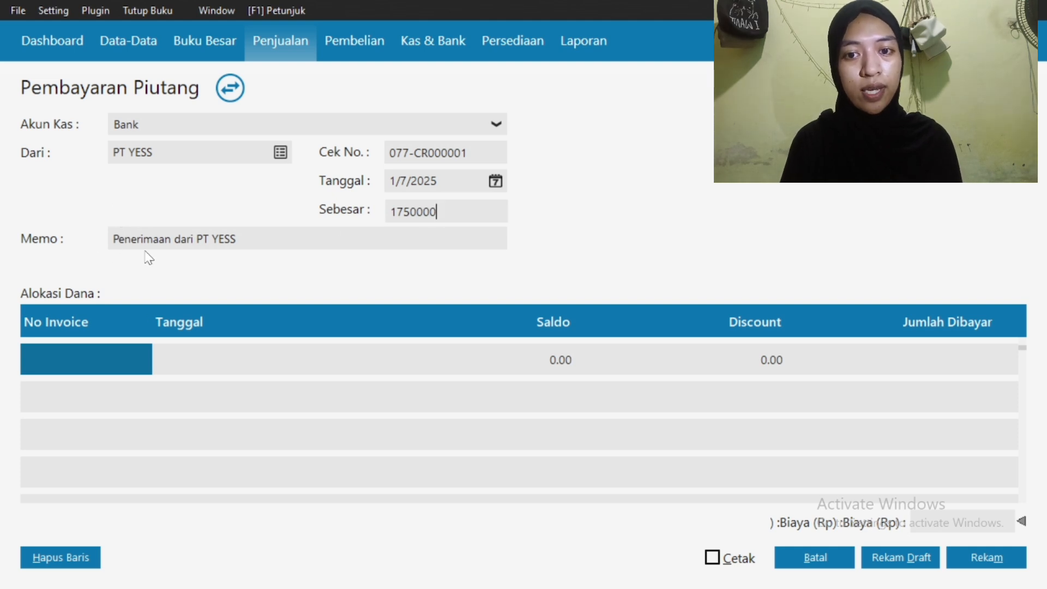
Allocate the PT YESS payment to invoice INV01 and save receipt 077-CR000001
click(114, 242)
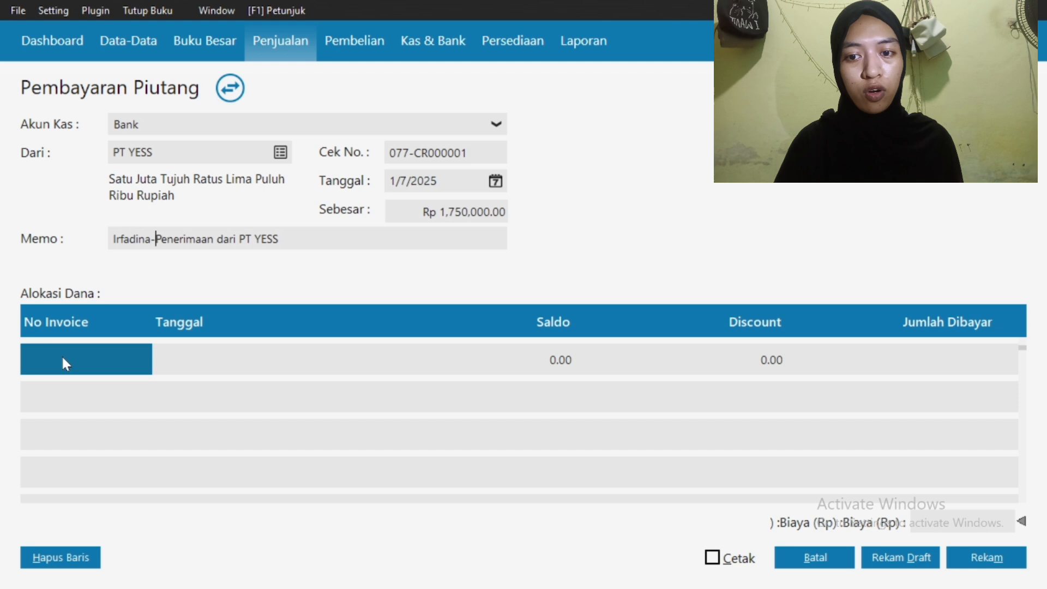
double_click(63, 356)
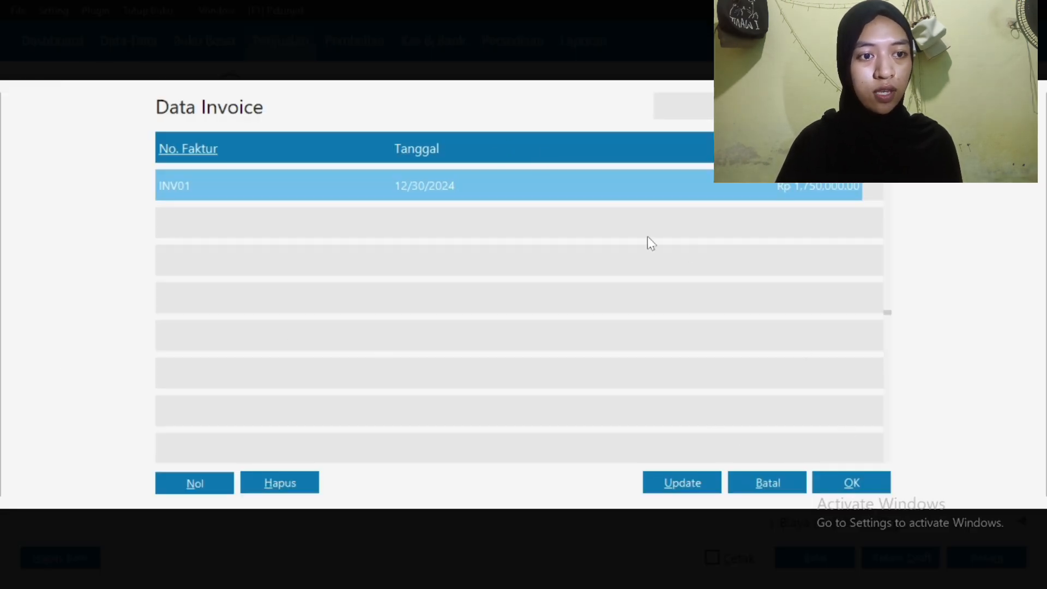
click(851, 484)
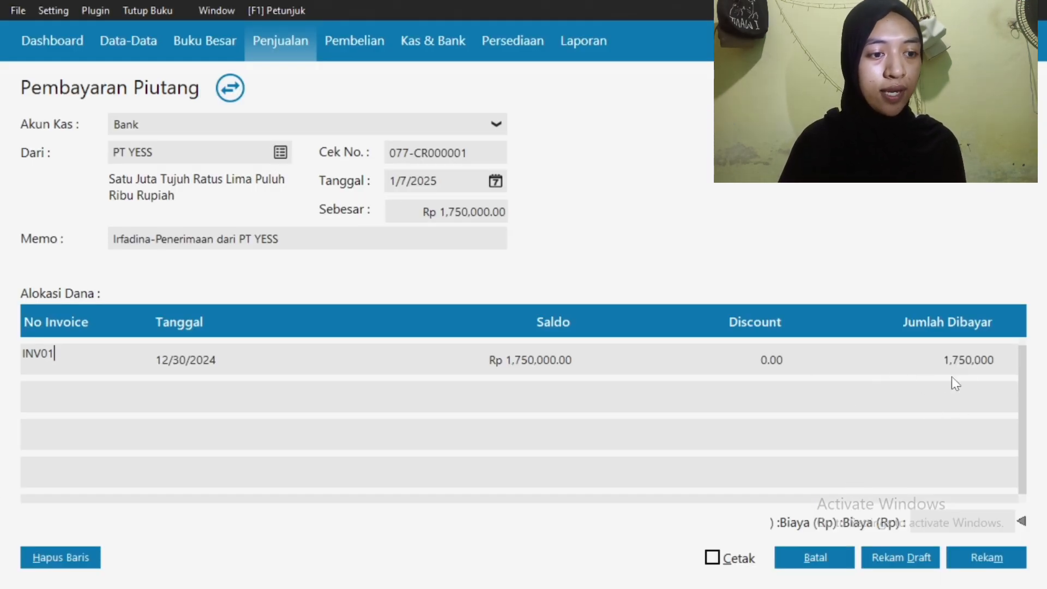
click(973, 558)
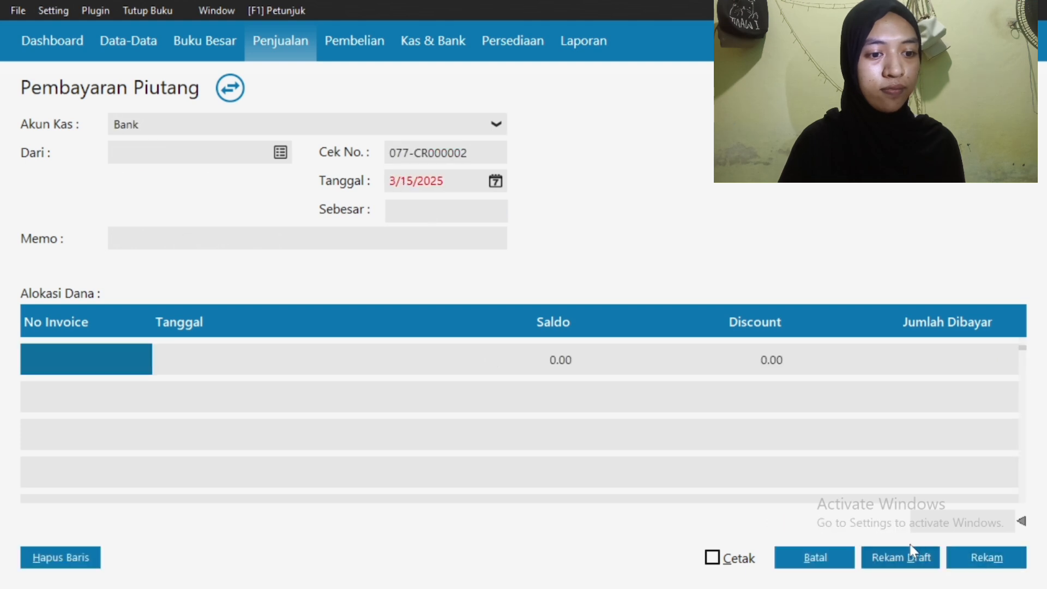
click(826, 559)
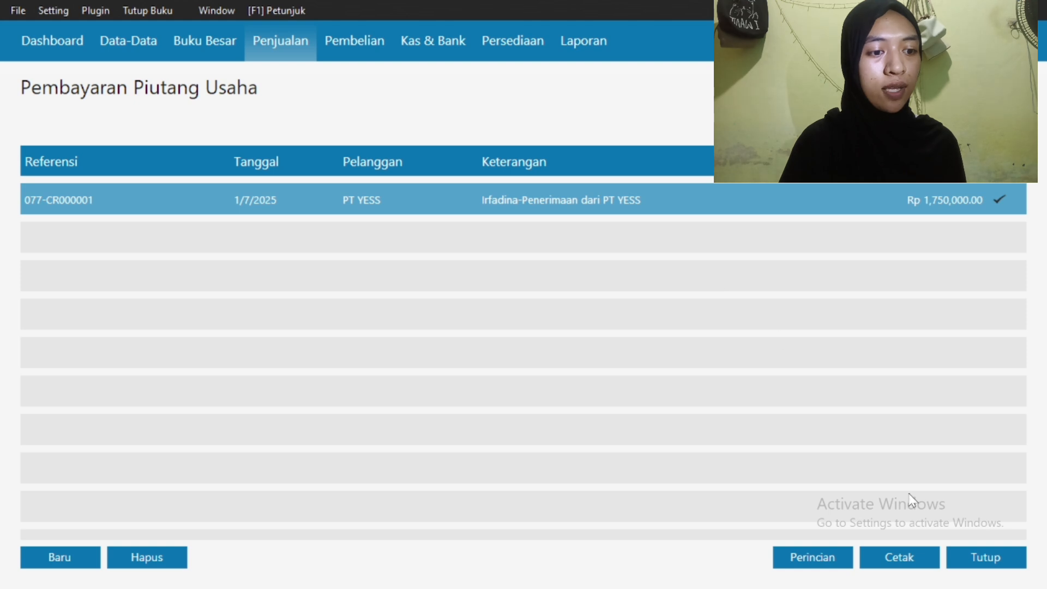
Start a new sales down payment into Kas from customer PT Duta Indah
click(976, 562)
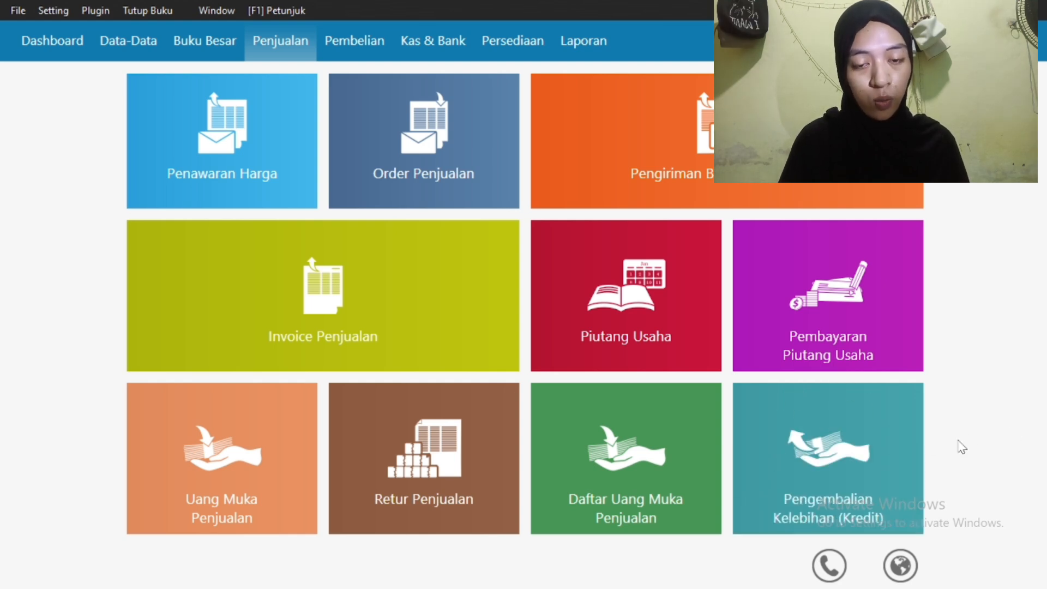
click(259, 440)
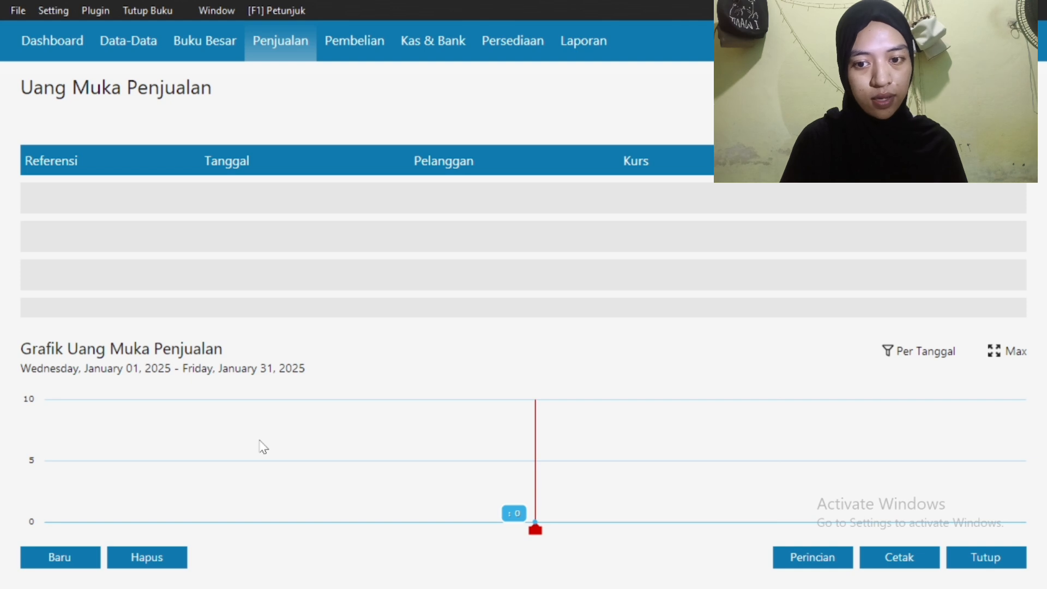
click(78, 552)
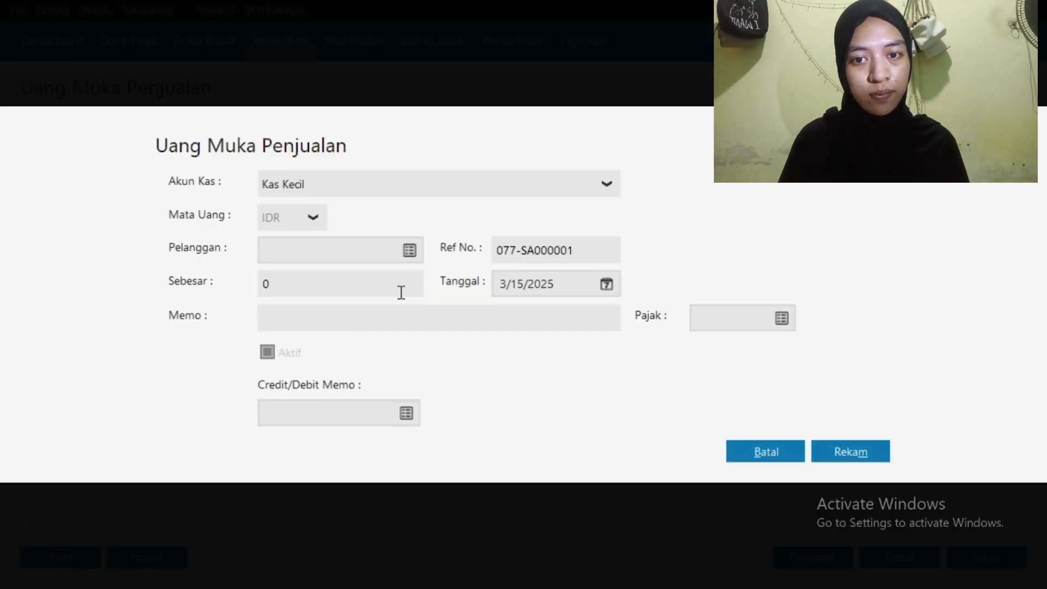
click(480, 192)
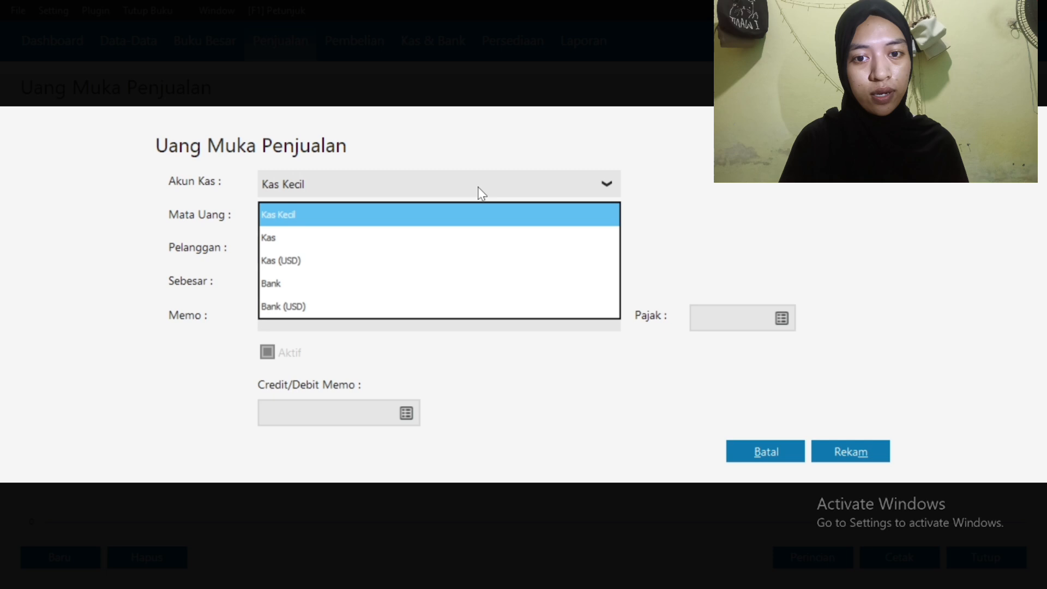
click(452, 236)
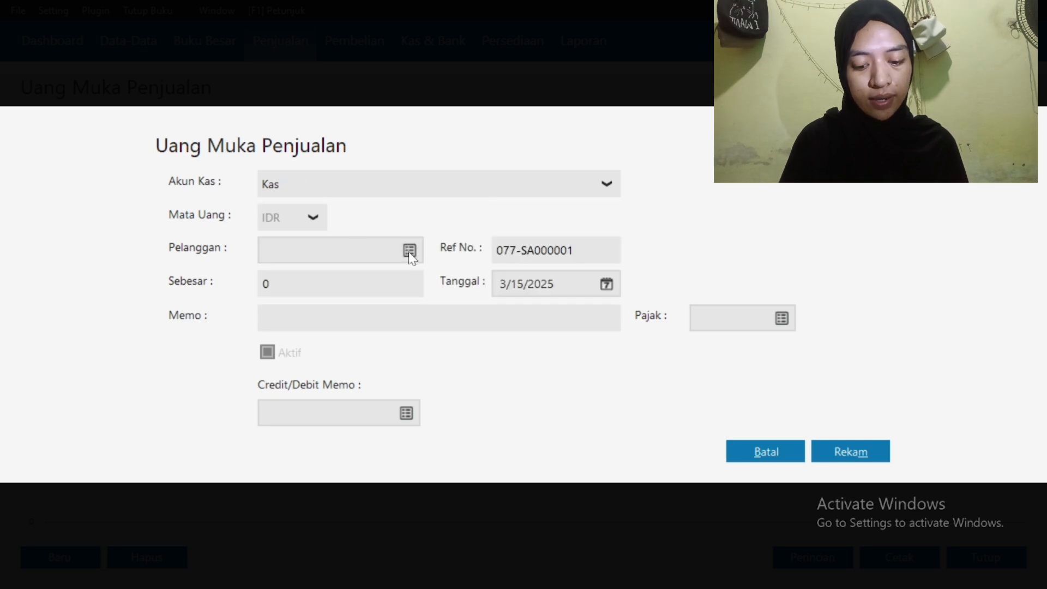
click(410, 252)
click(452, 226)
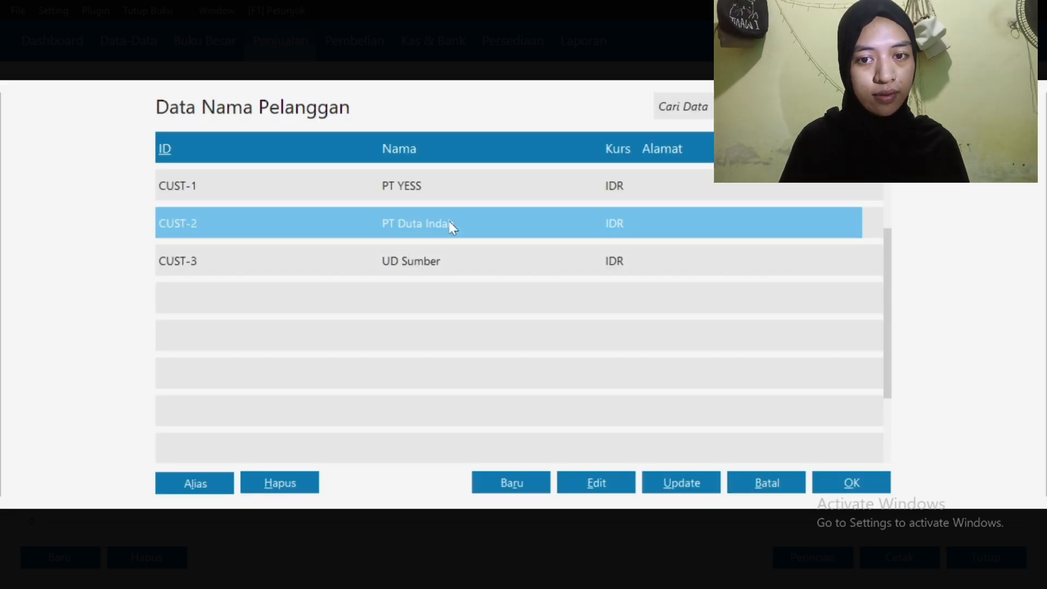
click(854, 485)
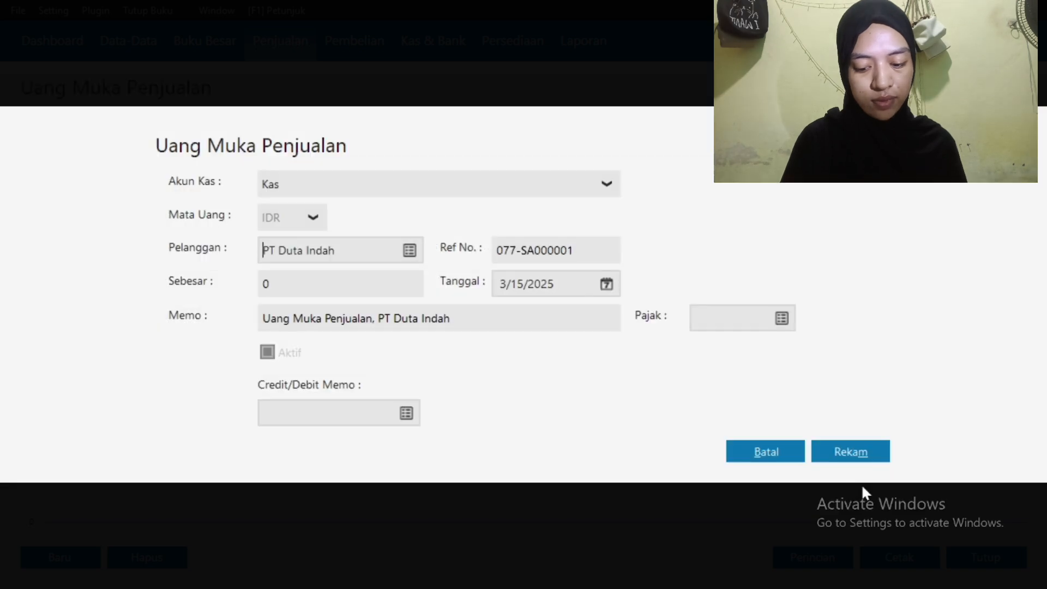
Enter the down payment amount 10,500,000 dated 1/10/2025
click(314, 286)
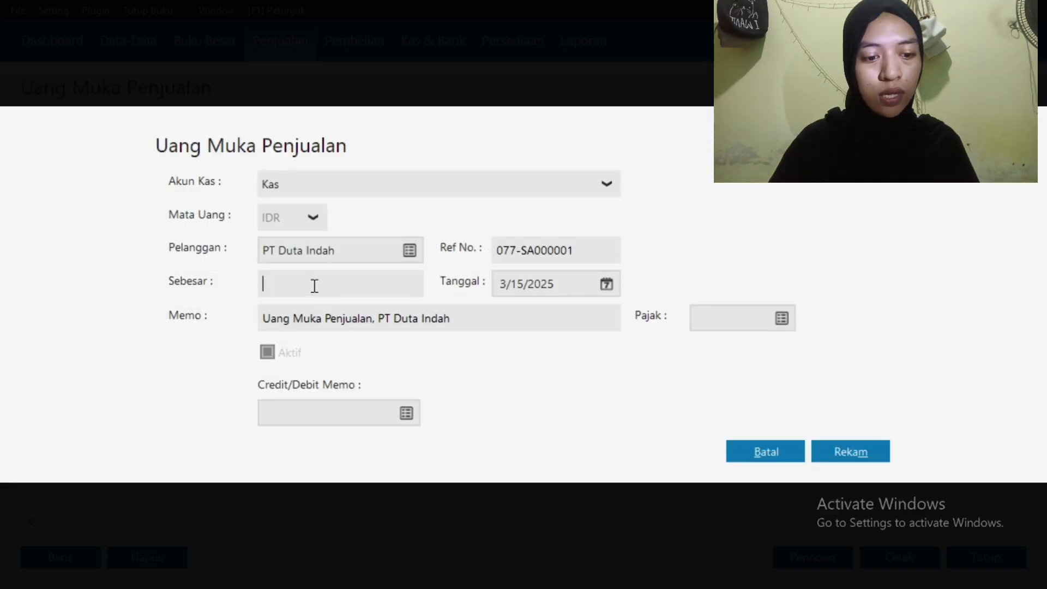
text(10500000)
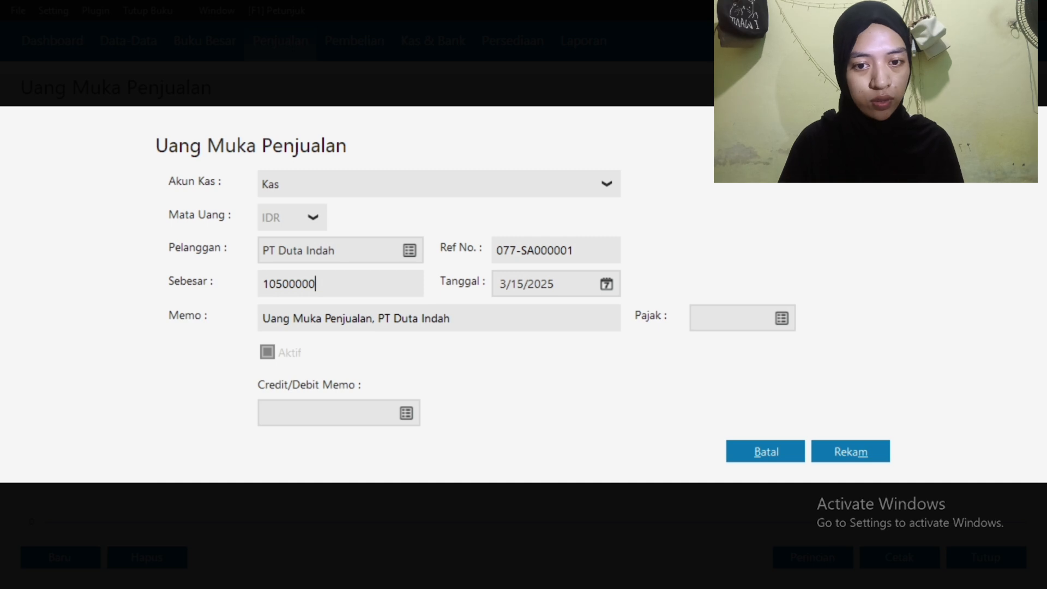
click(607, 284)
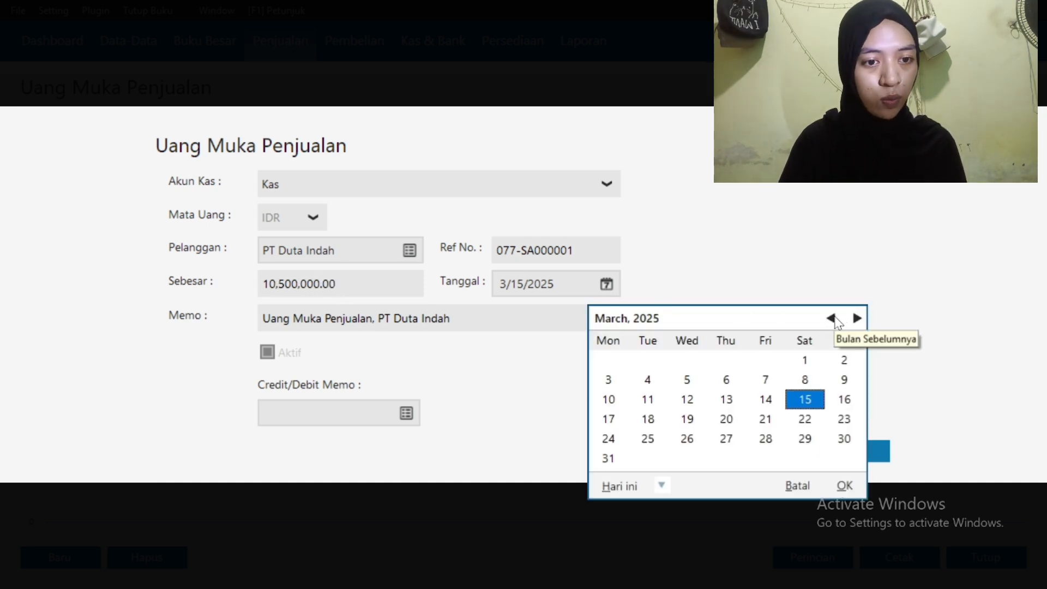
click(831, 318)
click(832, 318)
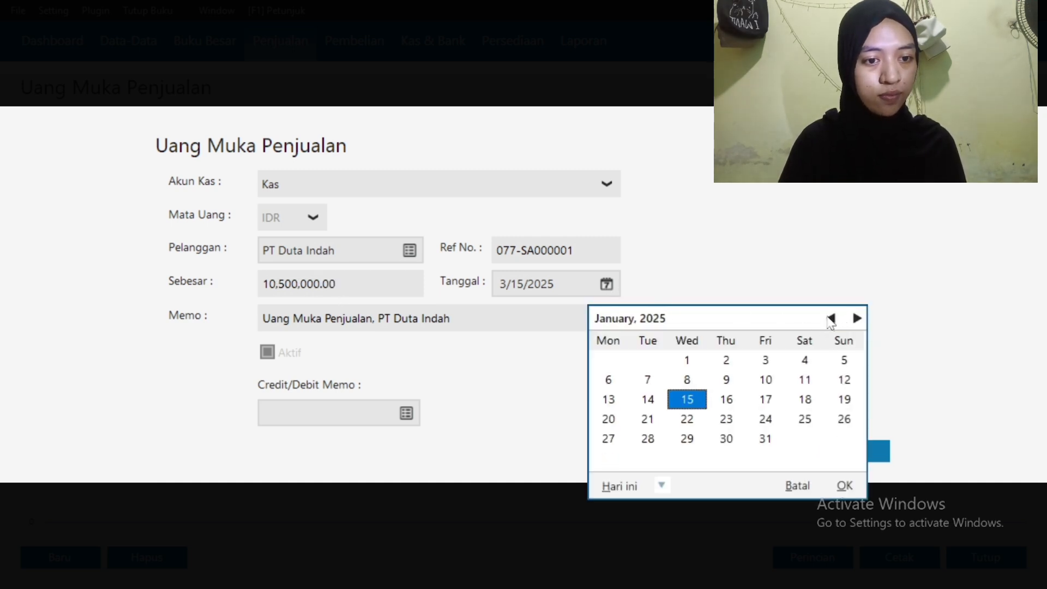
click(765, 380)
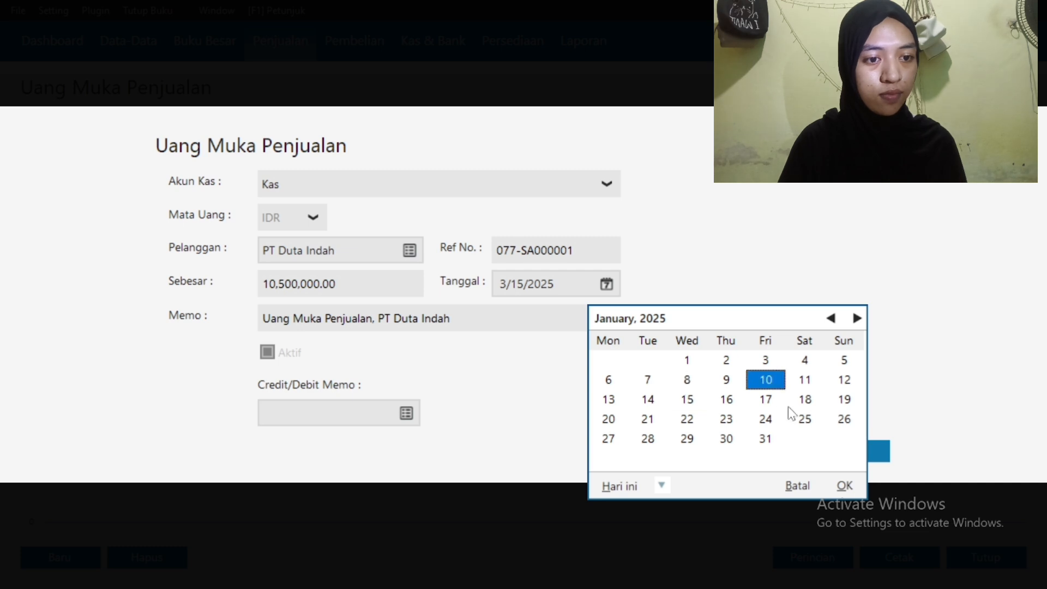
click(840, 487)
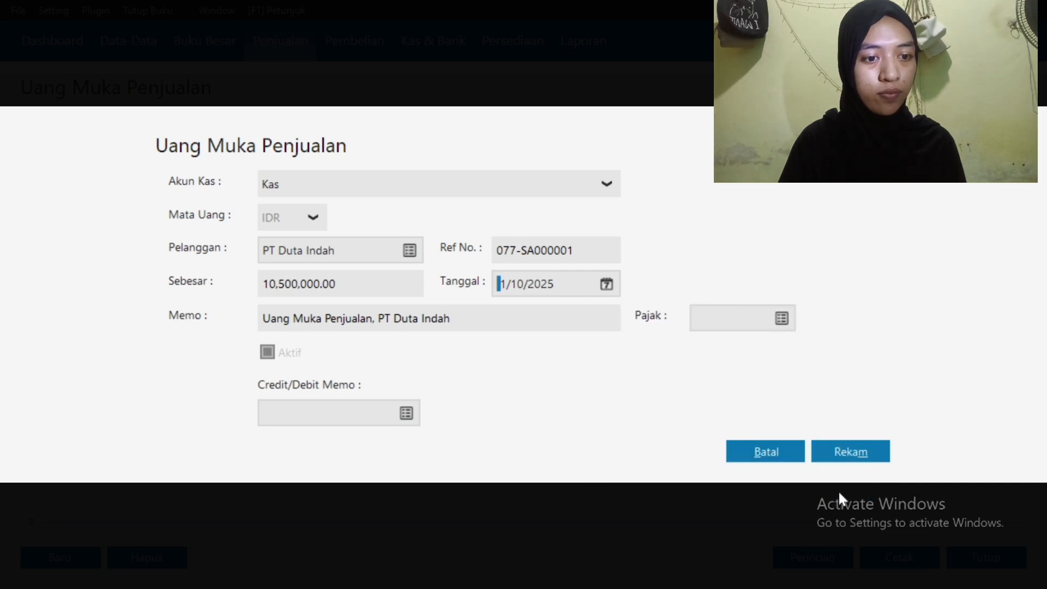
Apply PPN tax to the PT Duta Indah down payment and save it
click(782, 319)
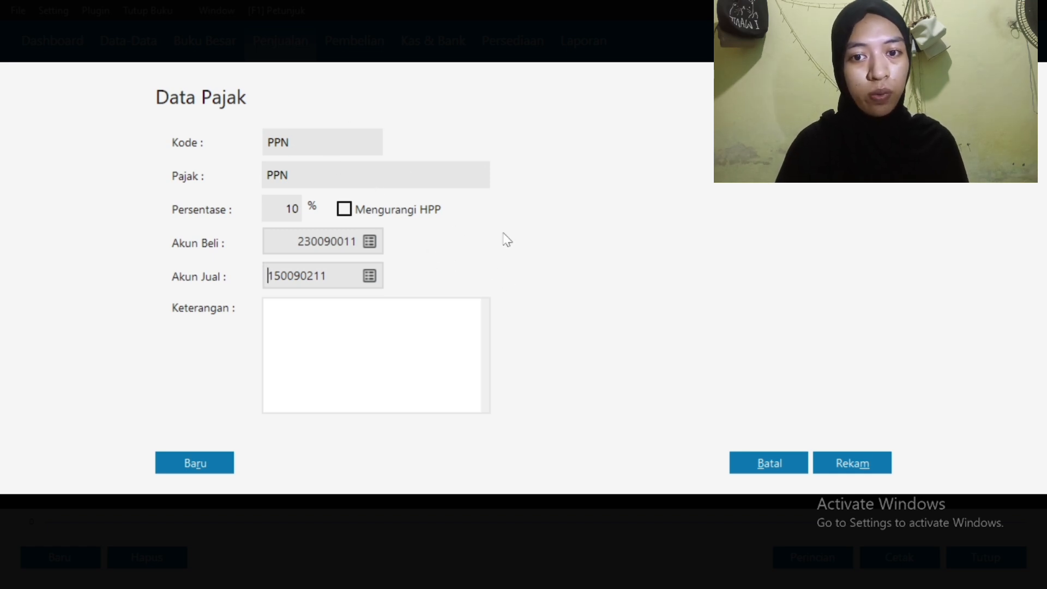
click(845, 465)
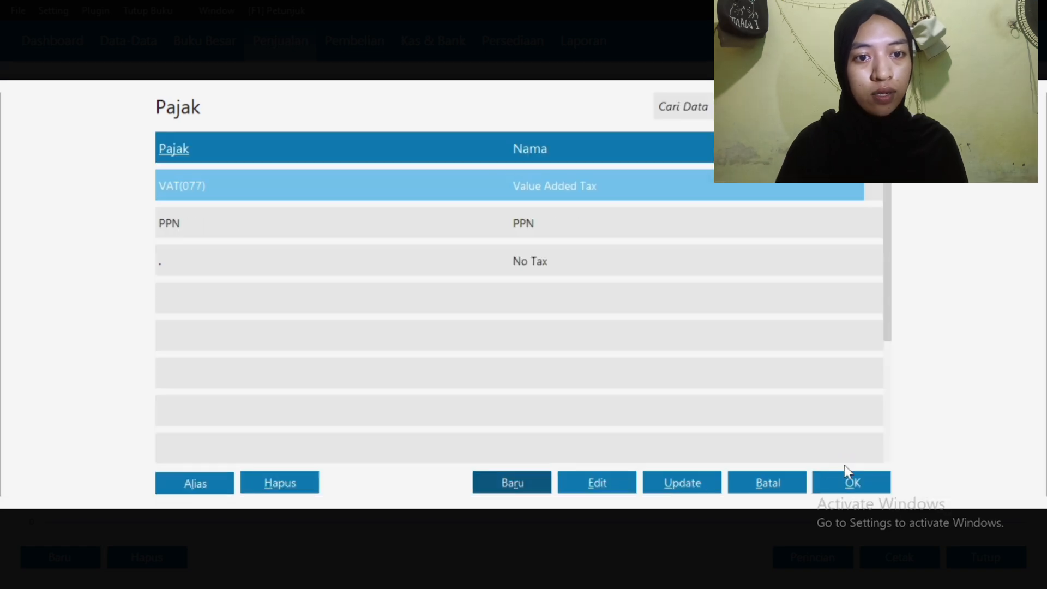
click(724, 223)
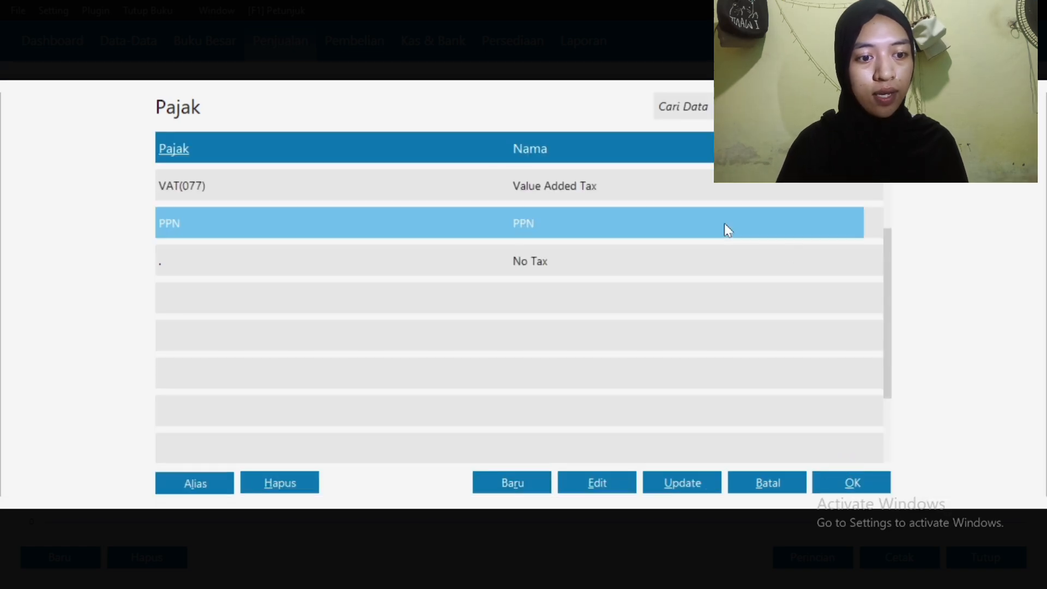
click(835, 488)
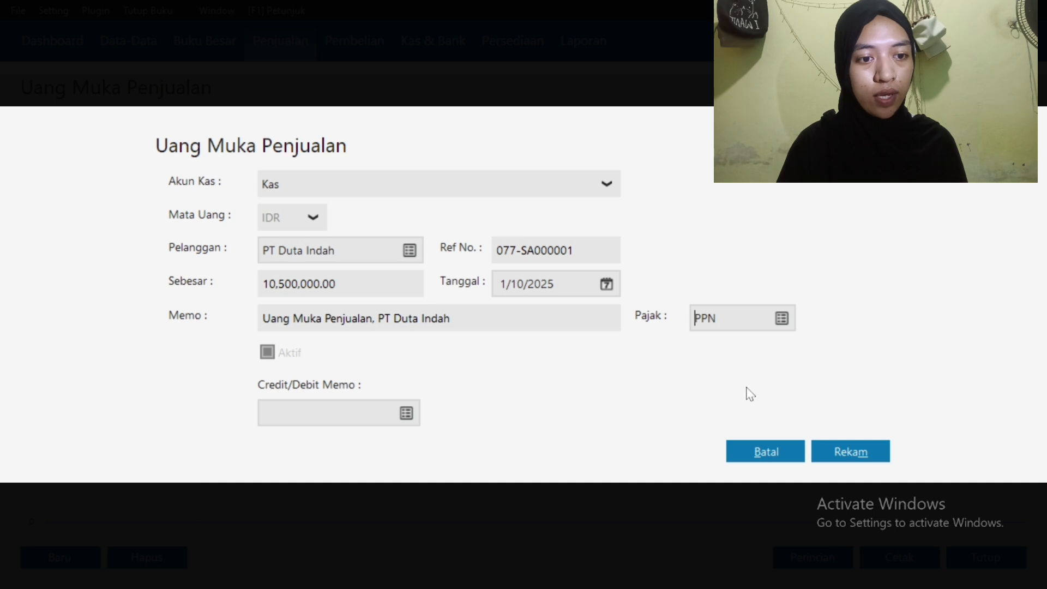
click(851, 452)
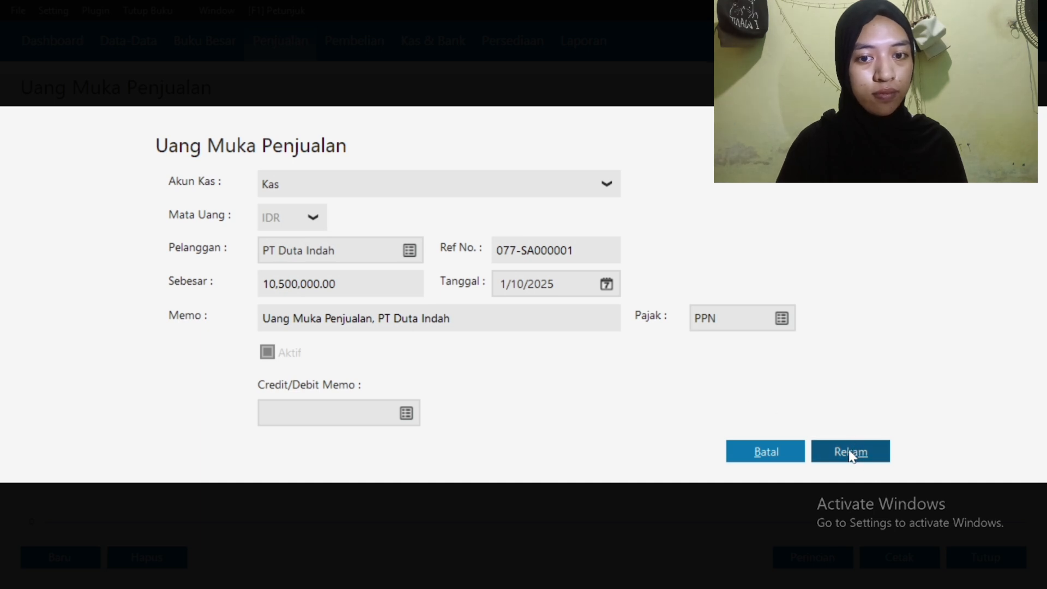
click(969, 562)
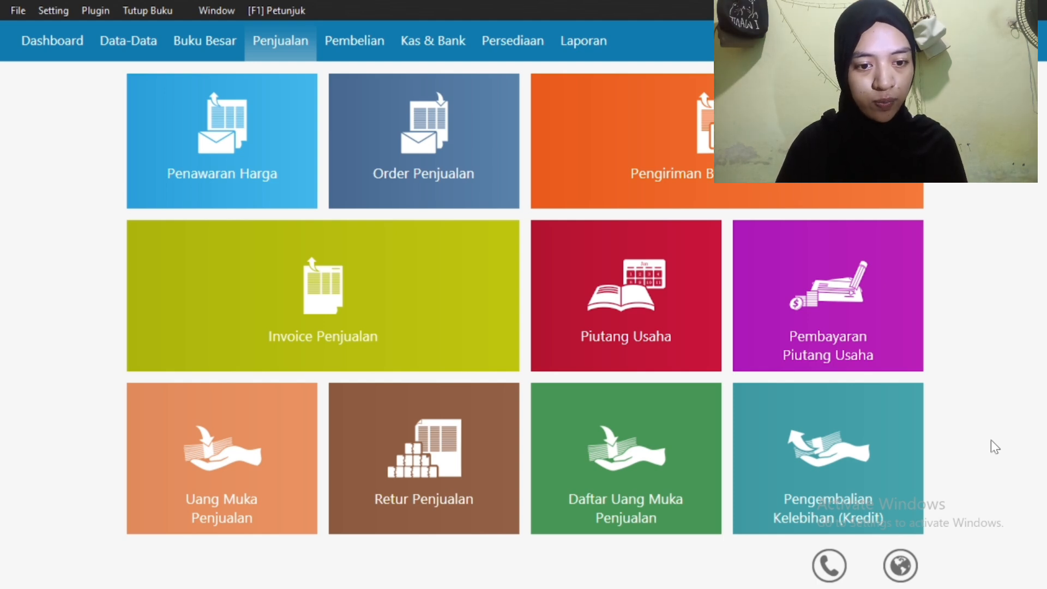
mouse_move(428, 320)
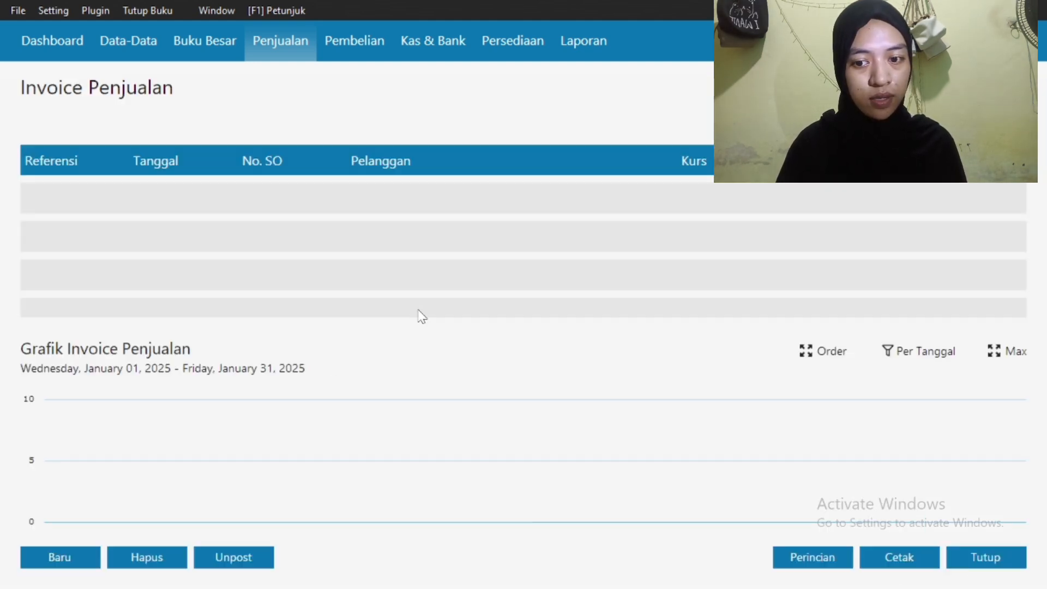
click(66, 555)
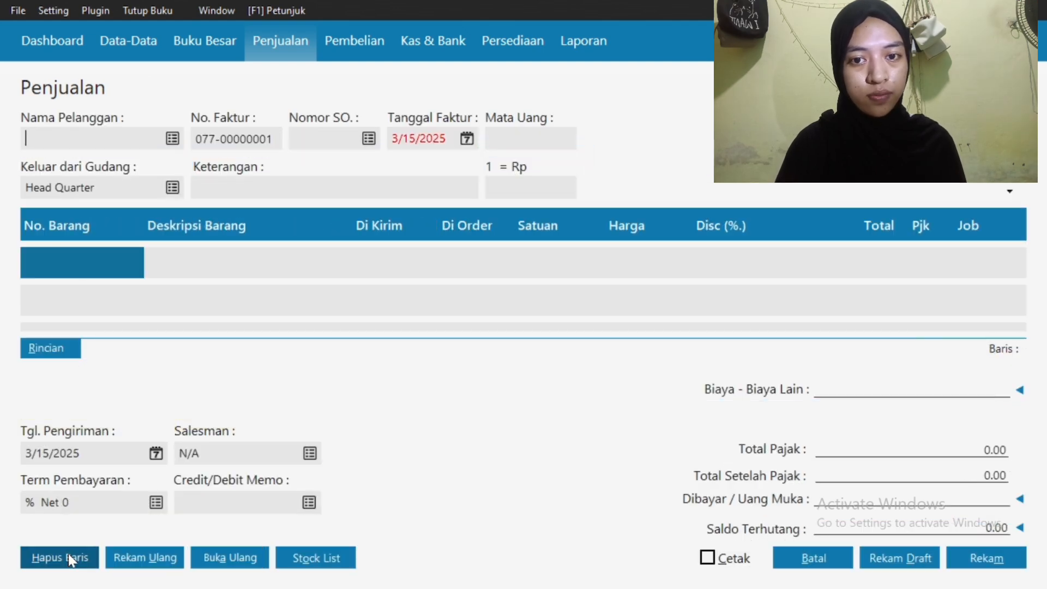
Set the invoice customer to PT Duta Indah and date it 1/10/2025
click(172, 140)
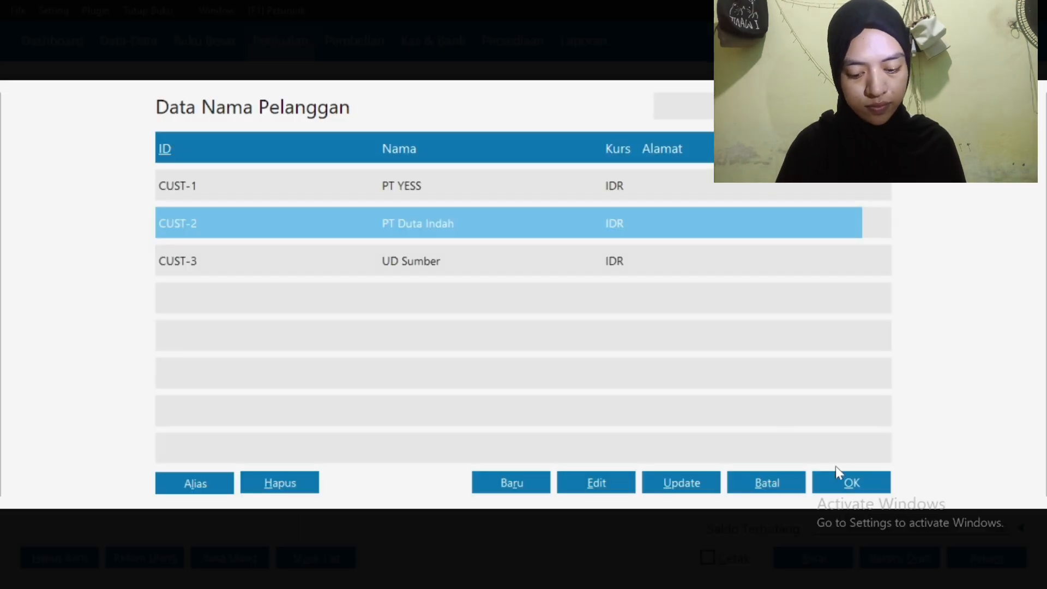
click(872, 483)
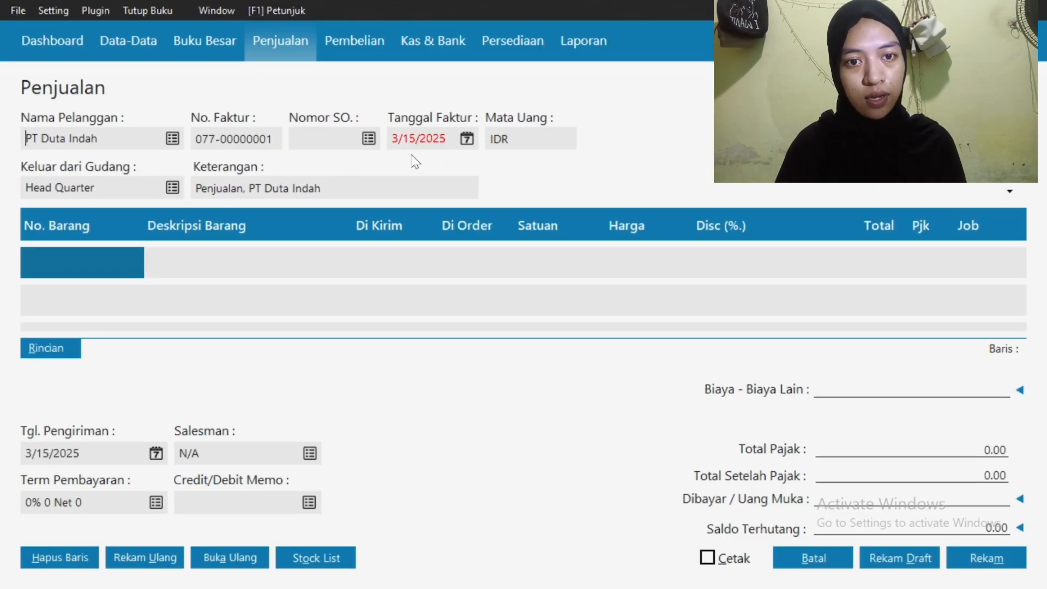
click(464, 141)
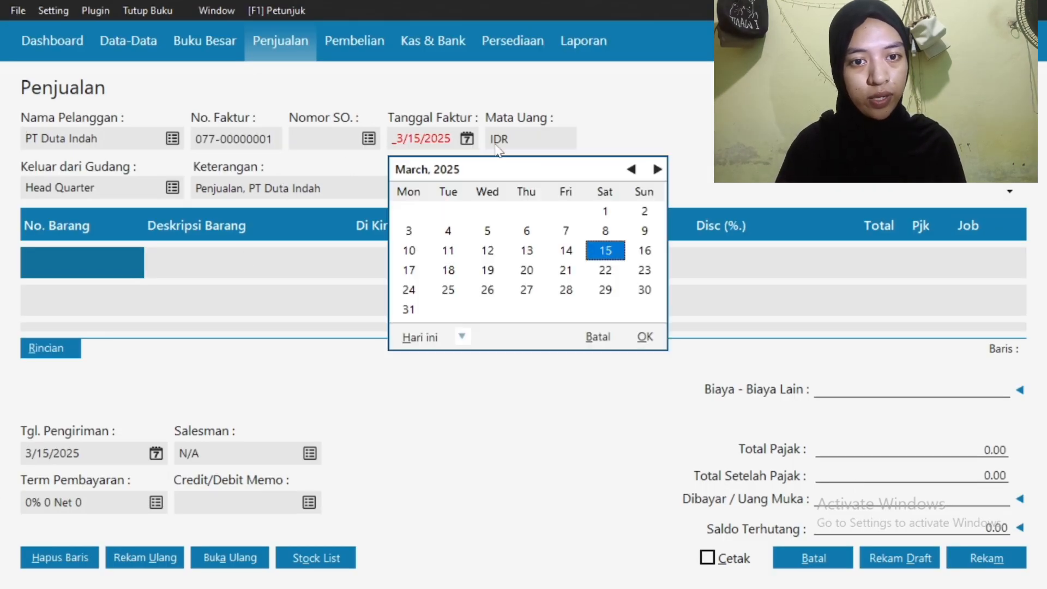
click(631, 170)
click(631, 170)
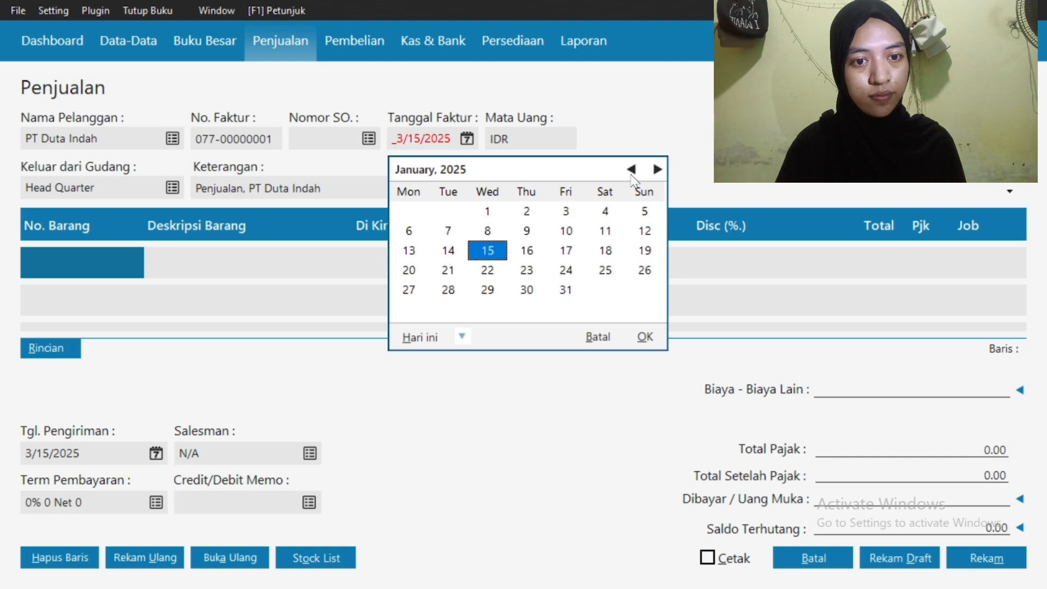
click(566, 230)
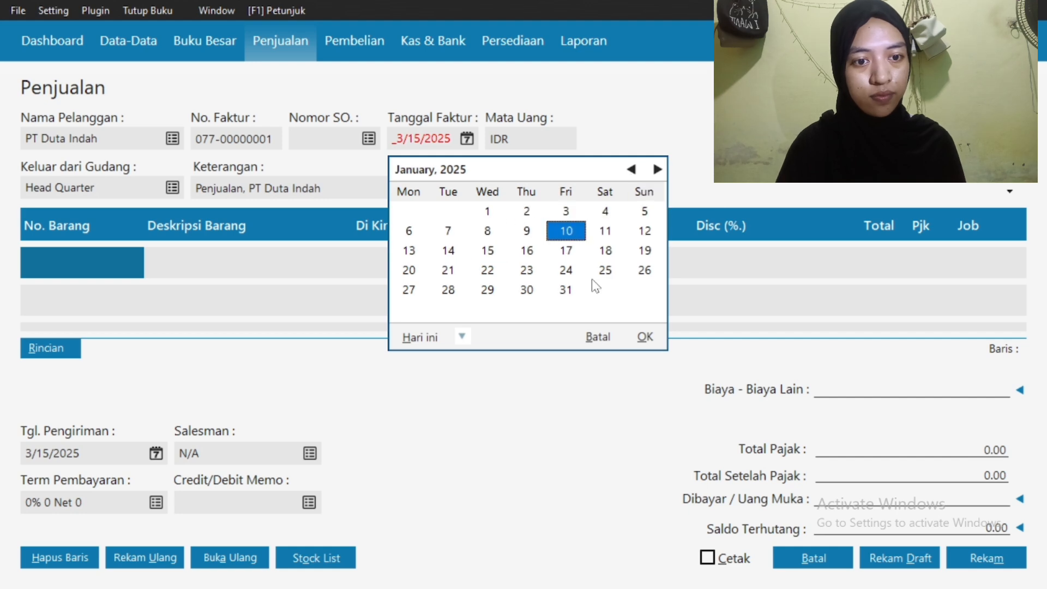
click(645, 337)
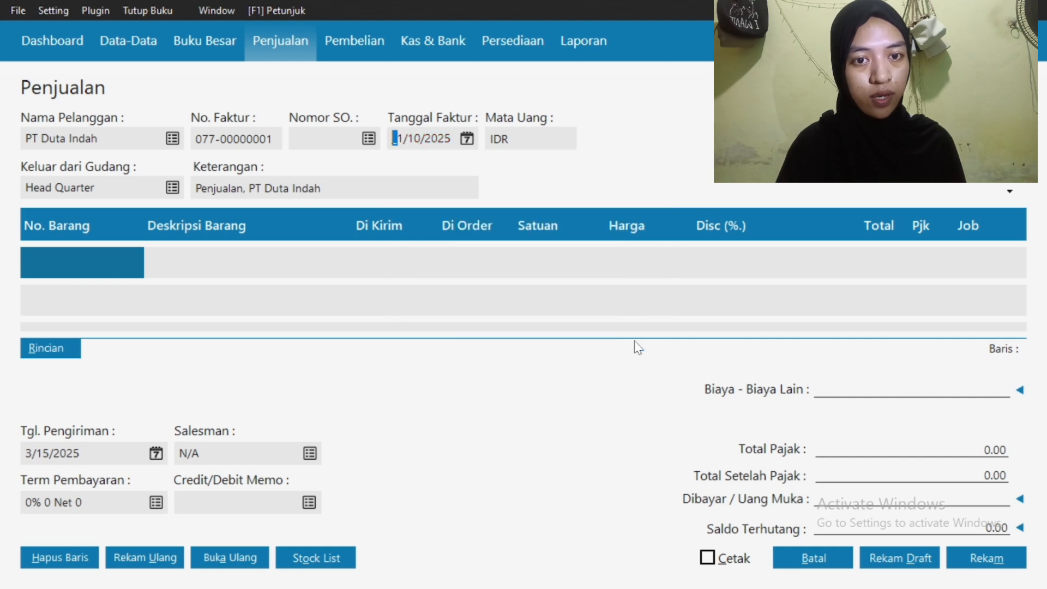
Prefix the invoice description with the preparer's name and begin choosing the first line's item
click(196, 189)
click(196, 189)
double_click(89, 271)
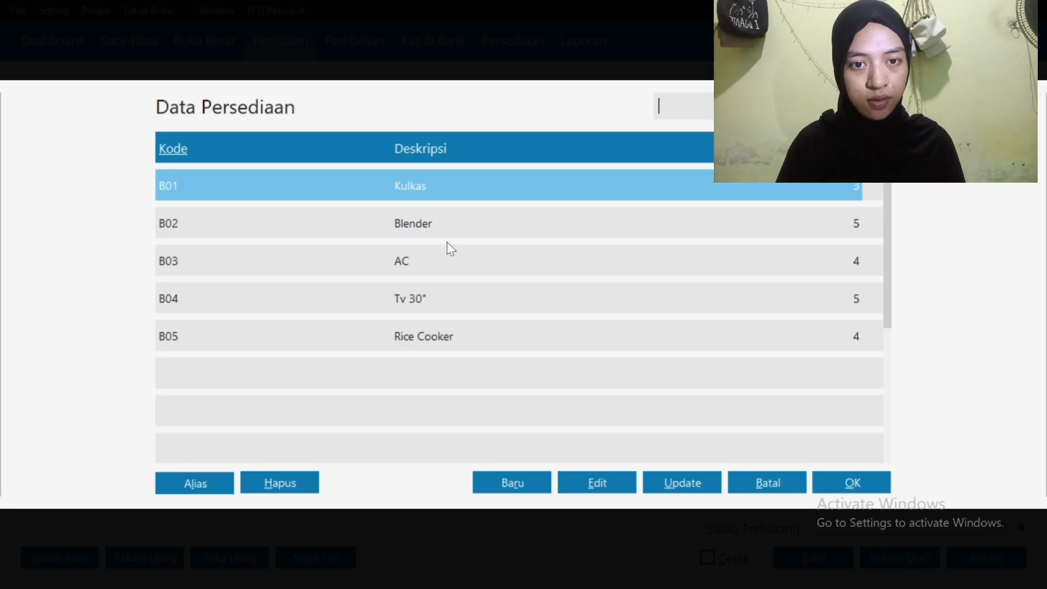
Fill the first line with B01 Kulkas: quantity 2, price 2,000,000, tax code PPN
click(851, 483)
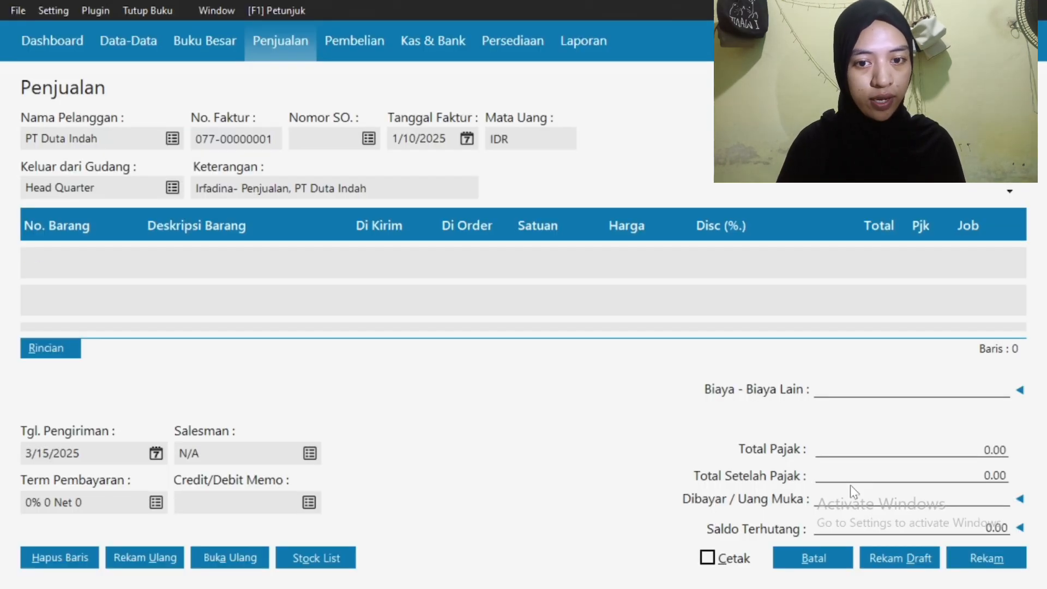
click(379, 264)
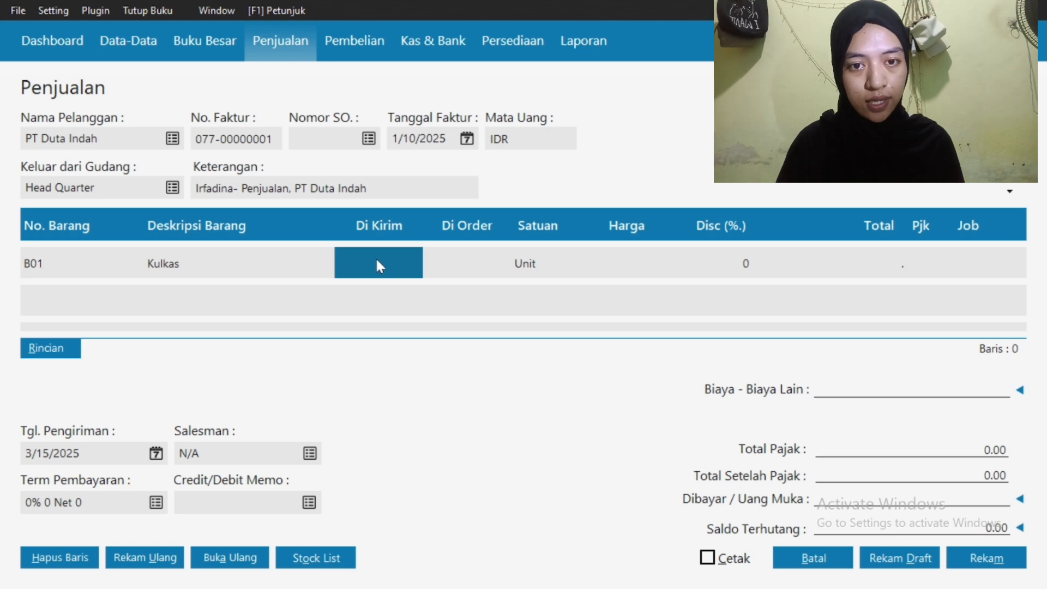
text(2)
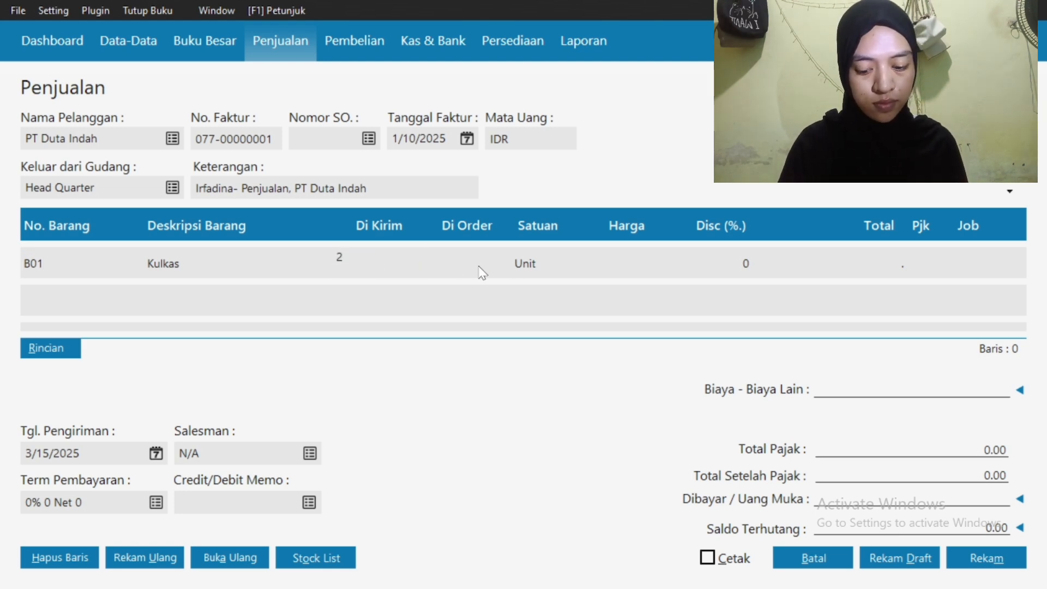
click(620, 265)
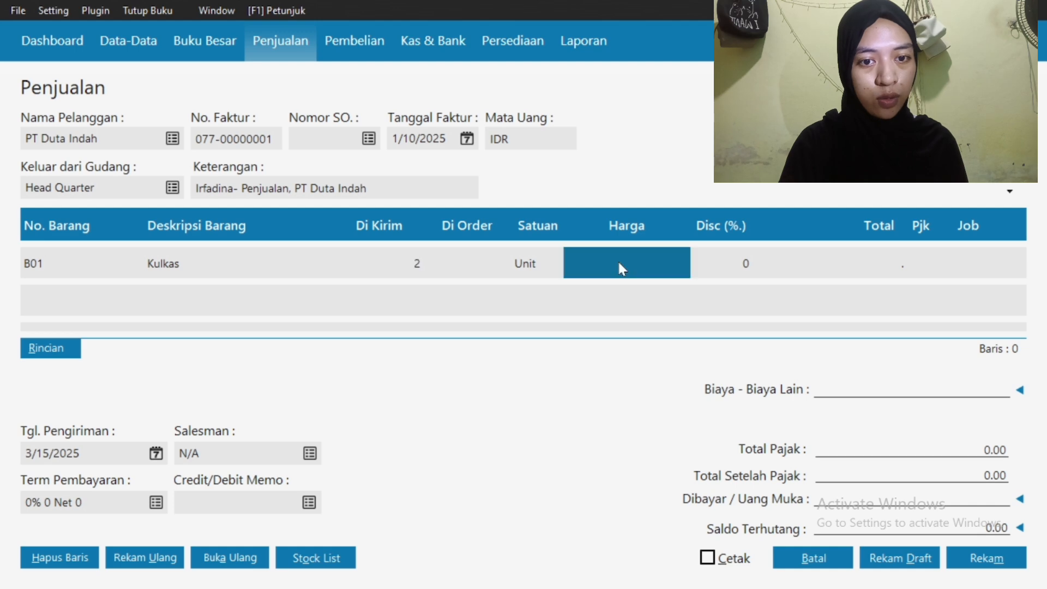
text(200)
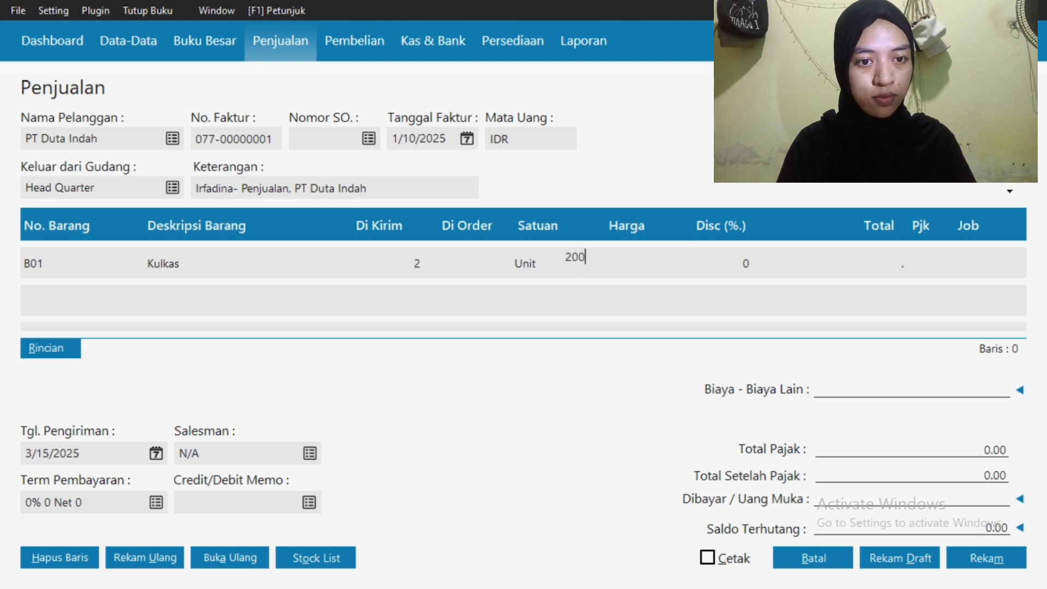
text(0000)
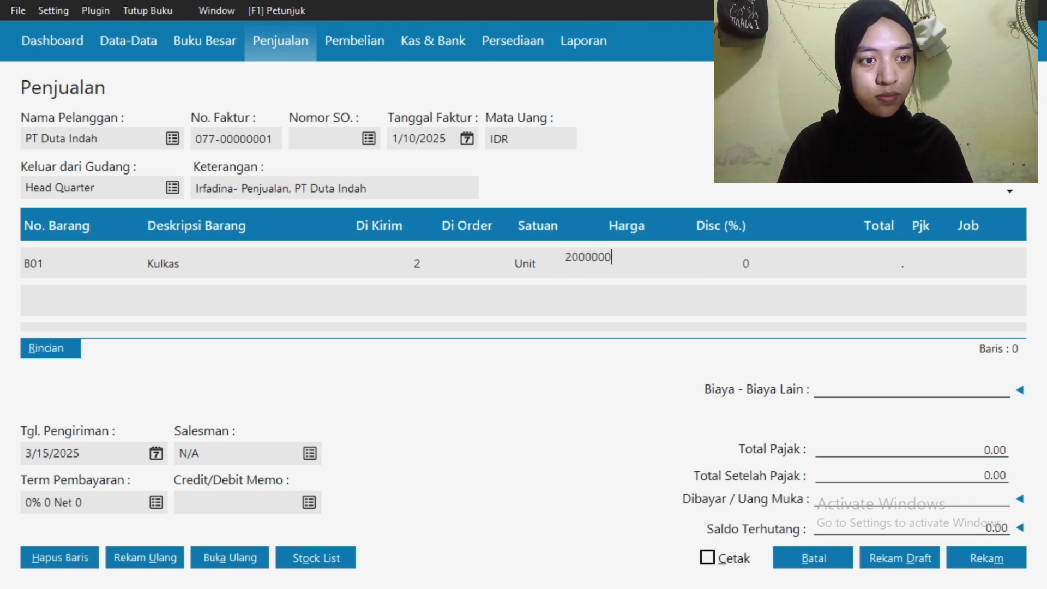
click(922, 271)
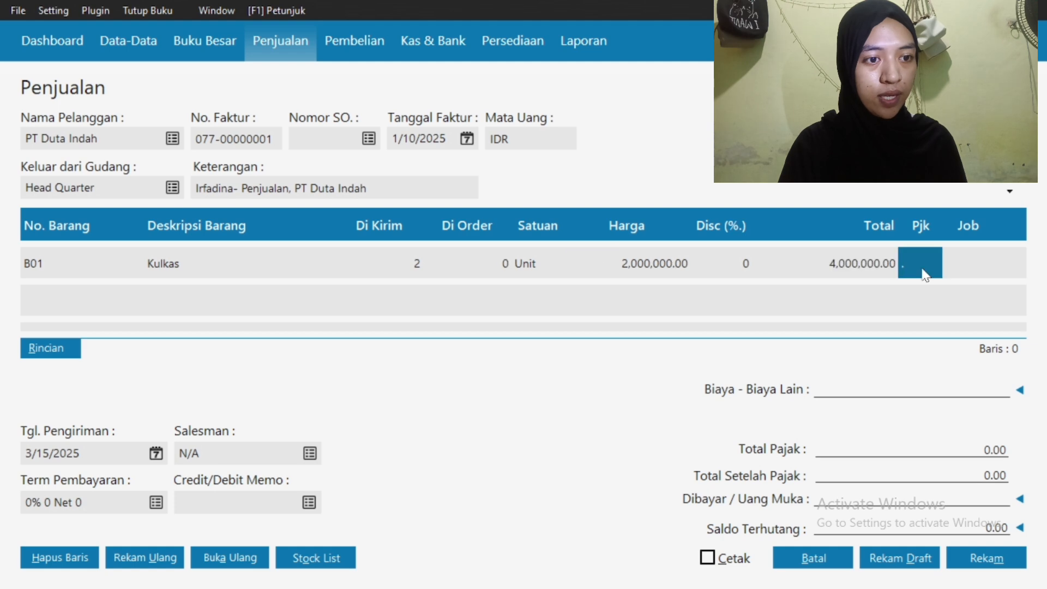
double_click(923, 273)
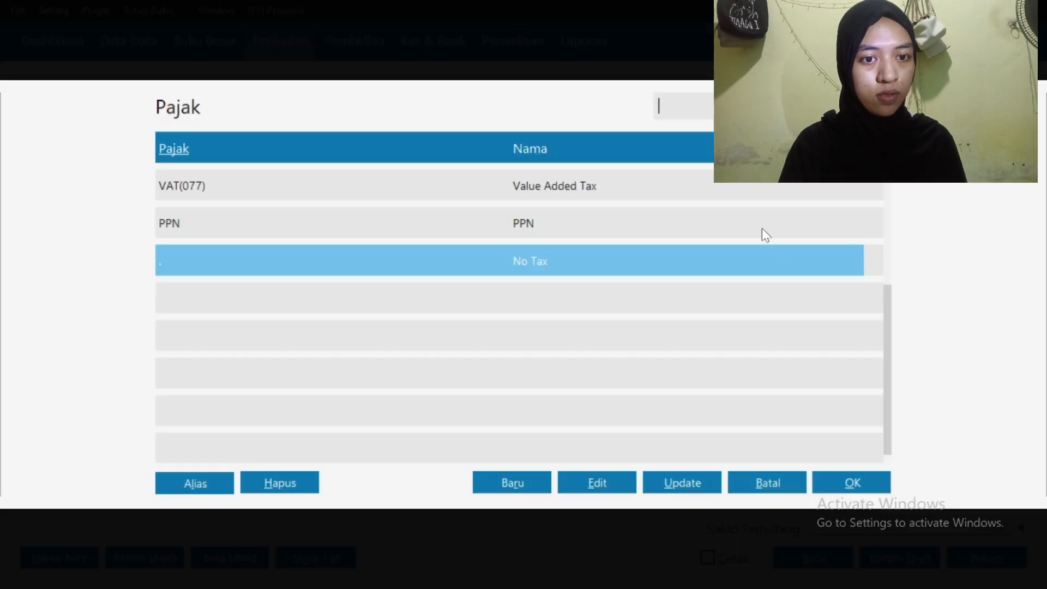
click(761, 228)
click(837, 486)
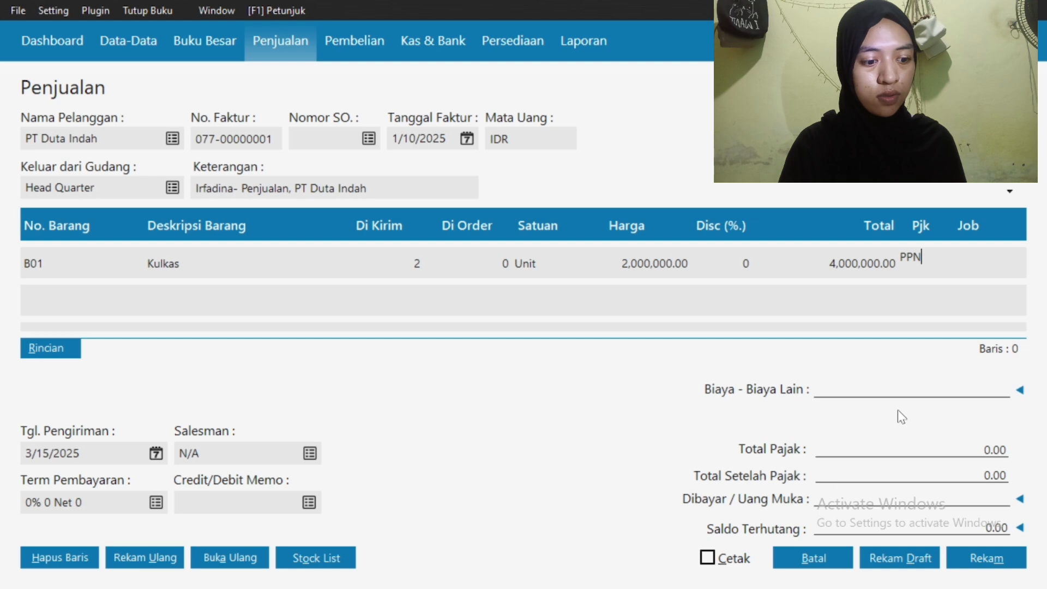
Commit the Kulkas line and start picking the second line's item
click(59, 297)
click(60, 299)
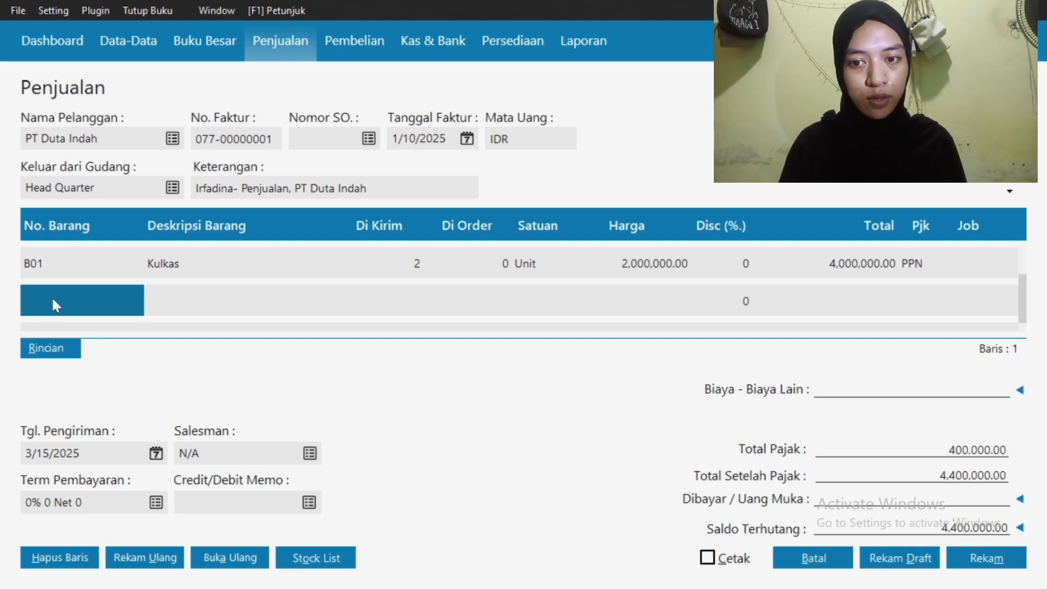
double_click(53, 300)
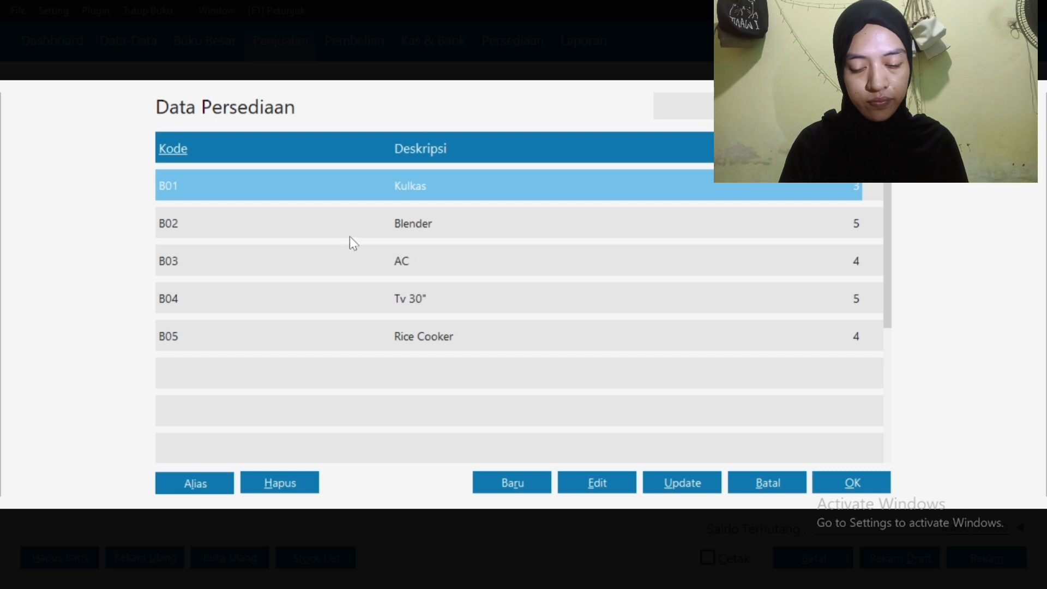
Add a second line of 3 B04 Tv 30" units at 1,500,000
click(368, 302)
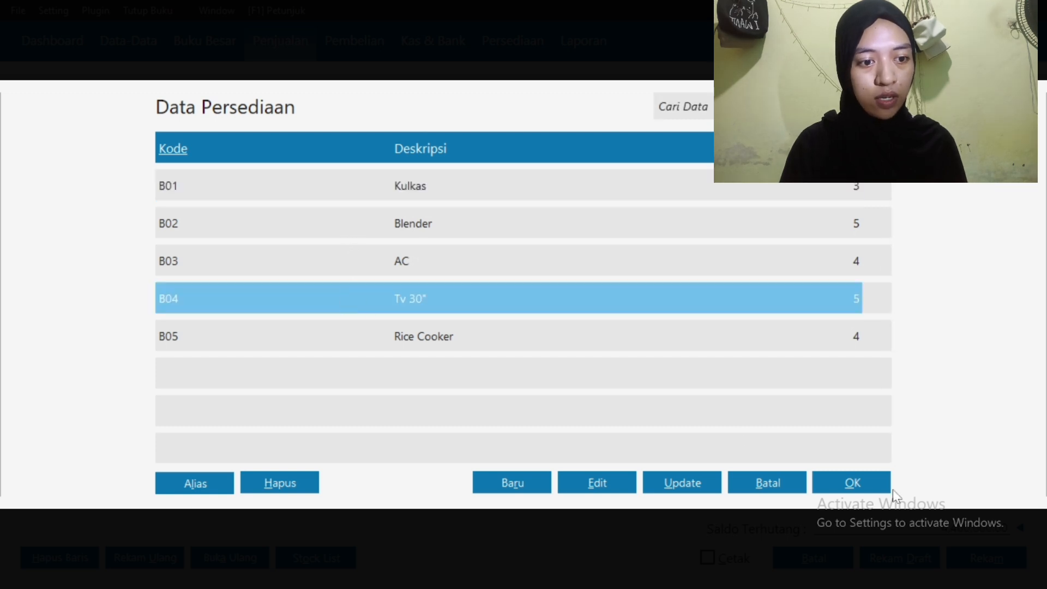
click(873, 484)
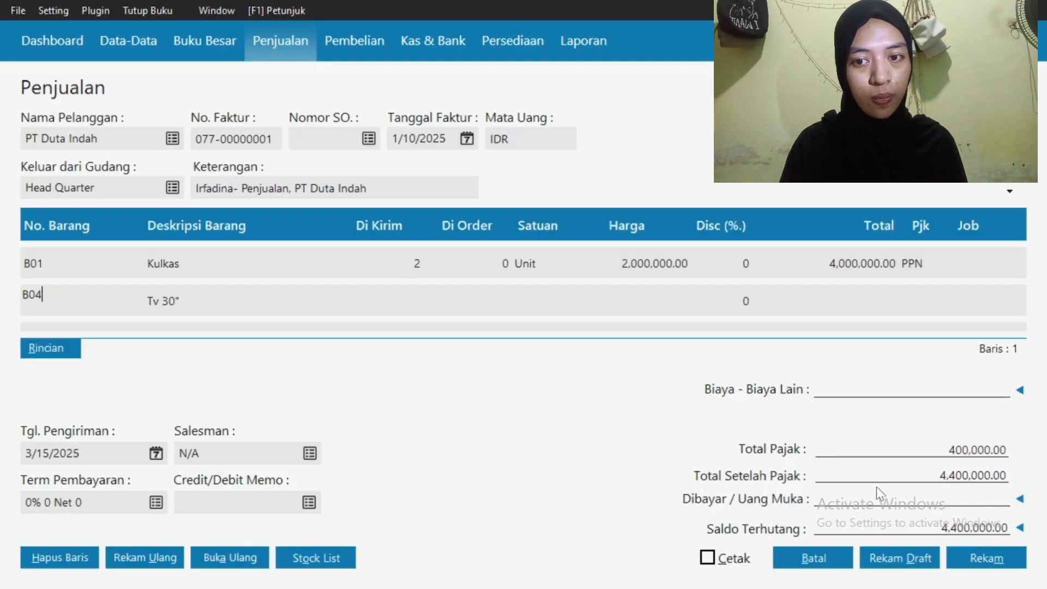
click(394, 301)
text(3)
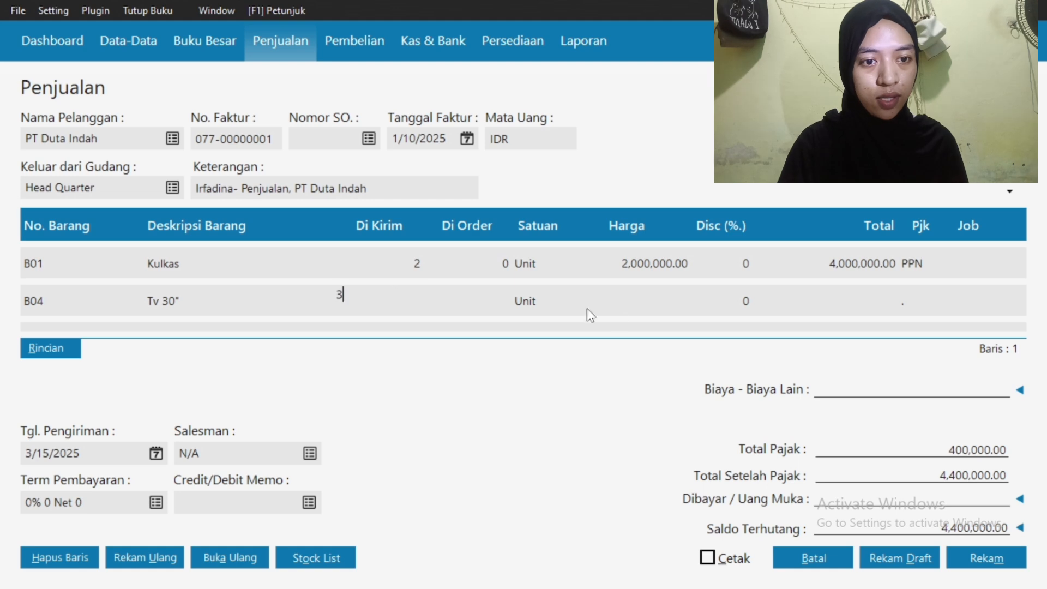
click(643, 301)
click(642, 298)
text(1500000)
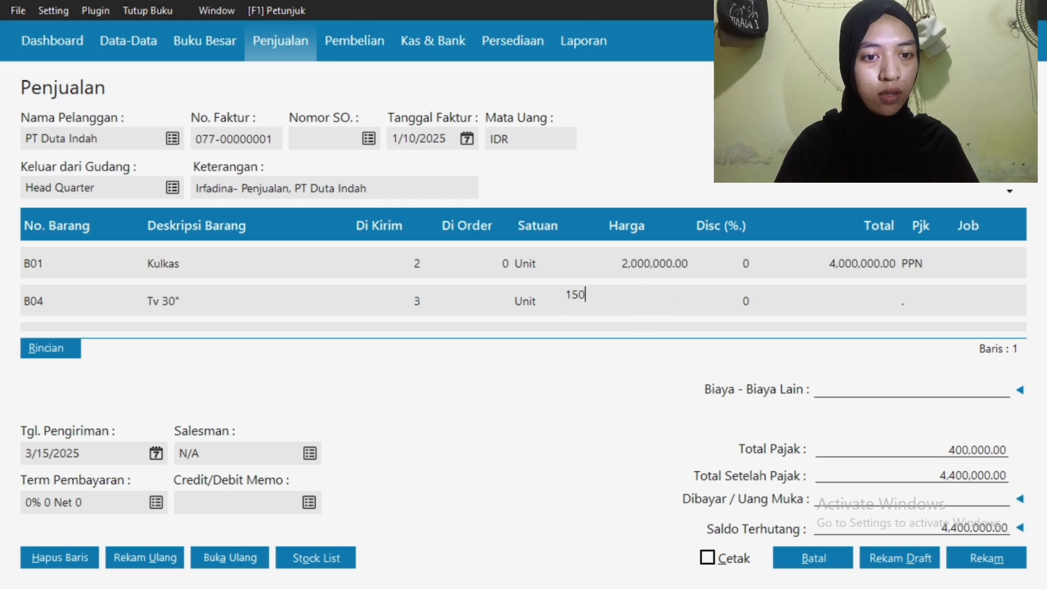
Apply PPN to the TV line and commit it, bringing the total to 9,350,000.00
click(930, 301)
click(929, 301)
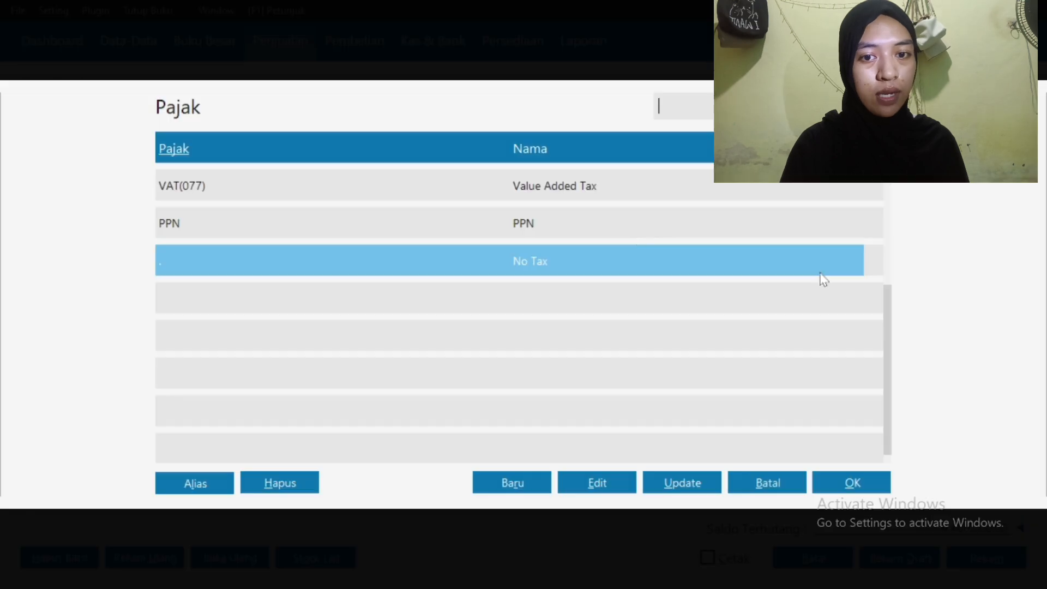
click(573, 205)
click(575, 225)
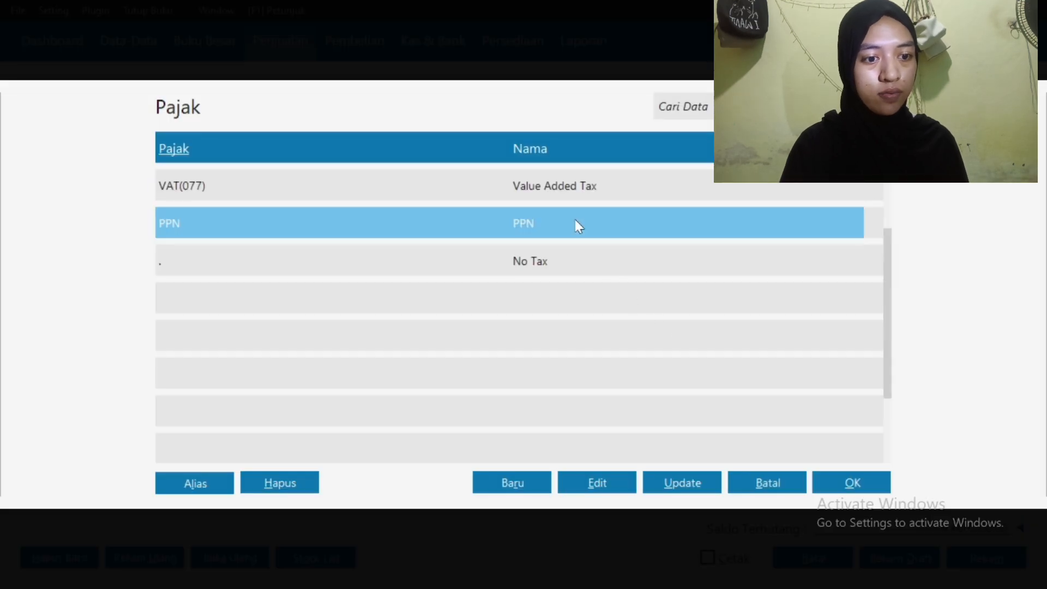
click(853, 482)
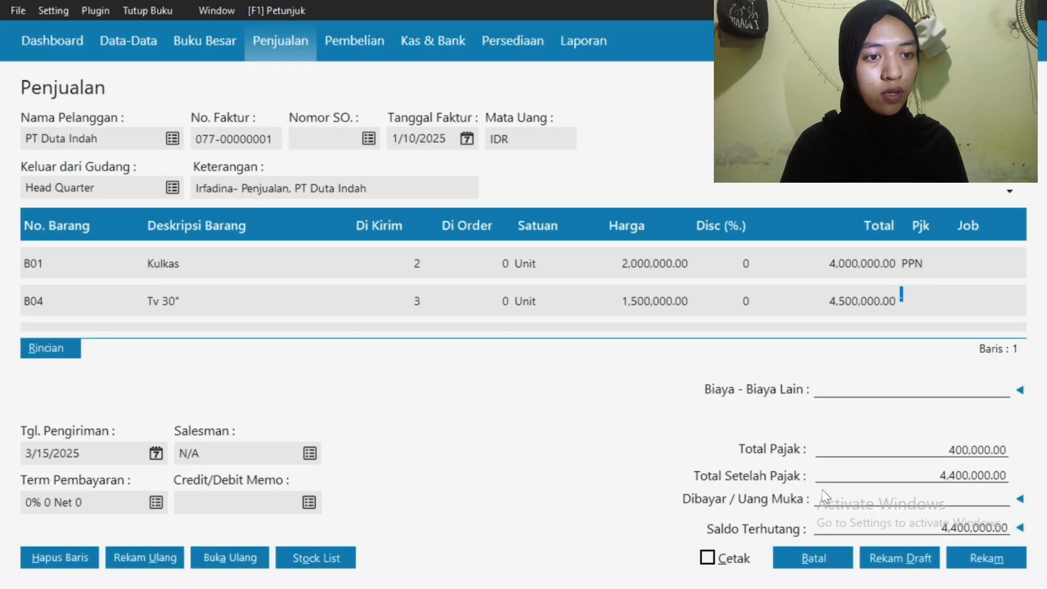
click(982, 310)
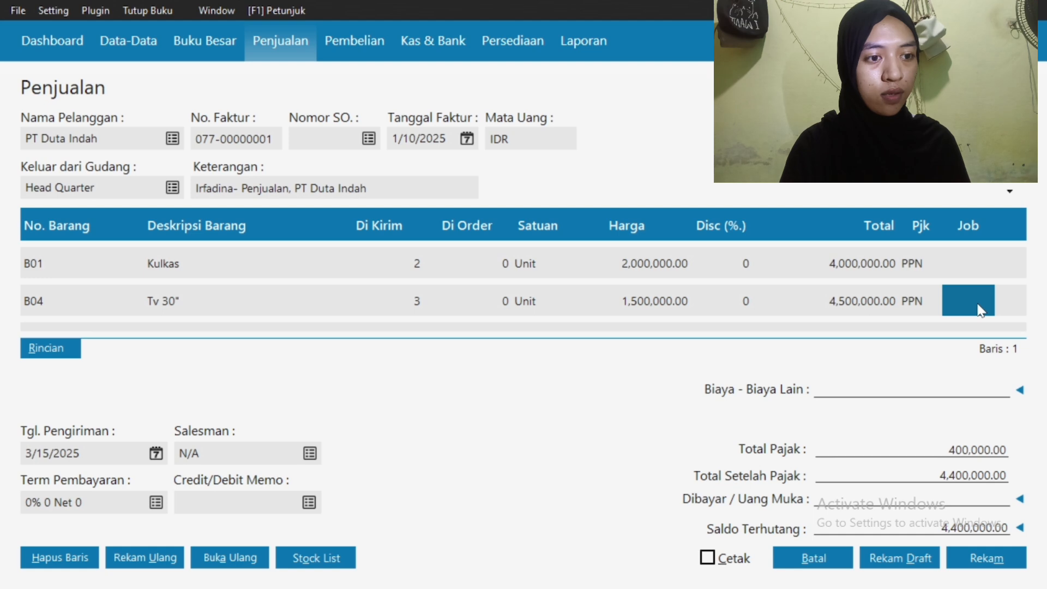
key(Down)
key(Up)
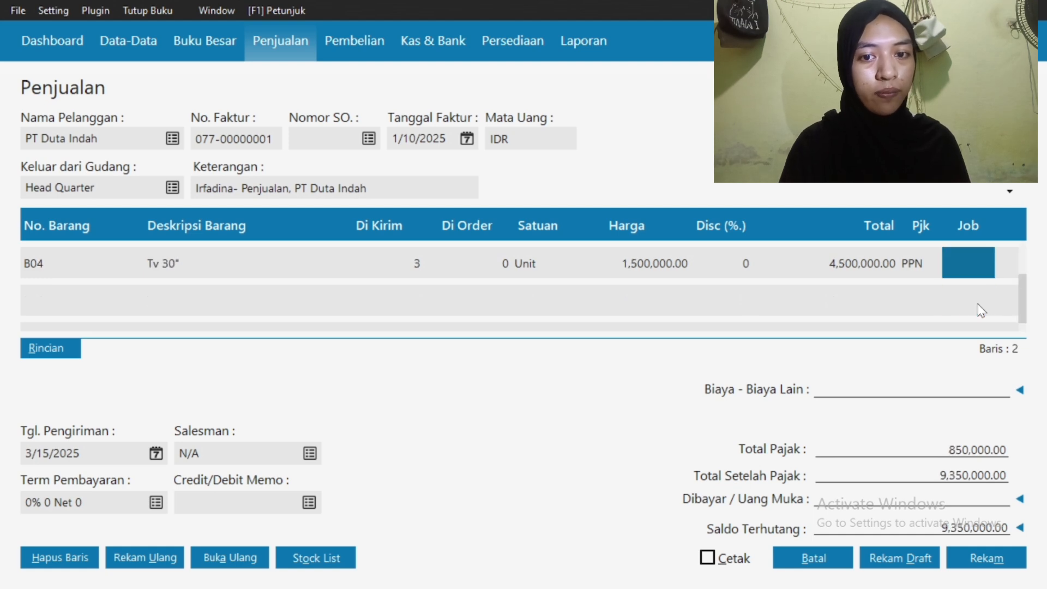
Add a B05 Rice Cooker line: 2 units at 1,000,000 with PPN tax
double_click(41, 298)
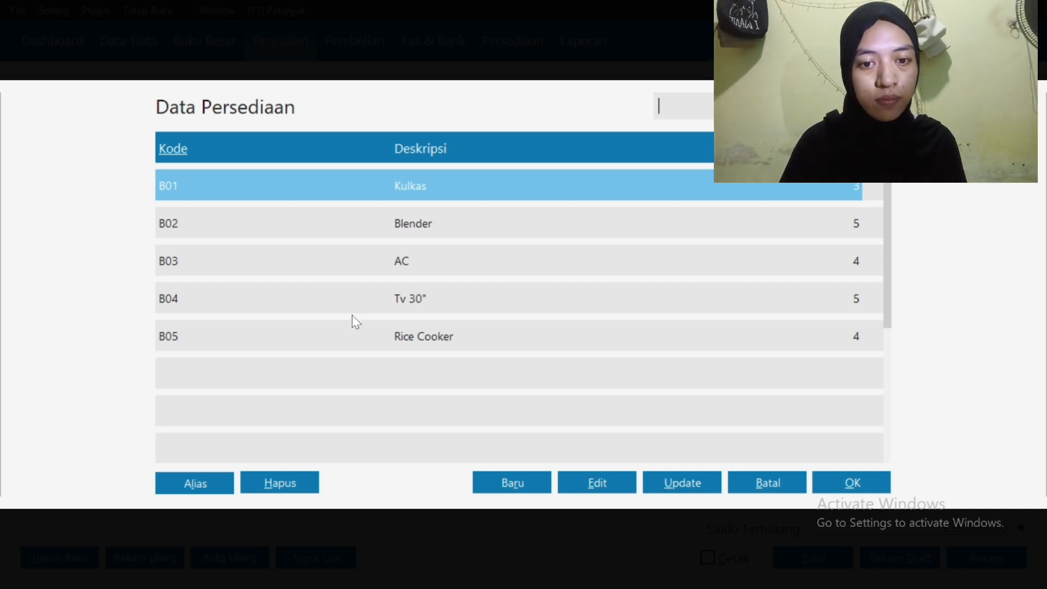
click(363, 336)
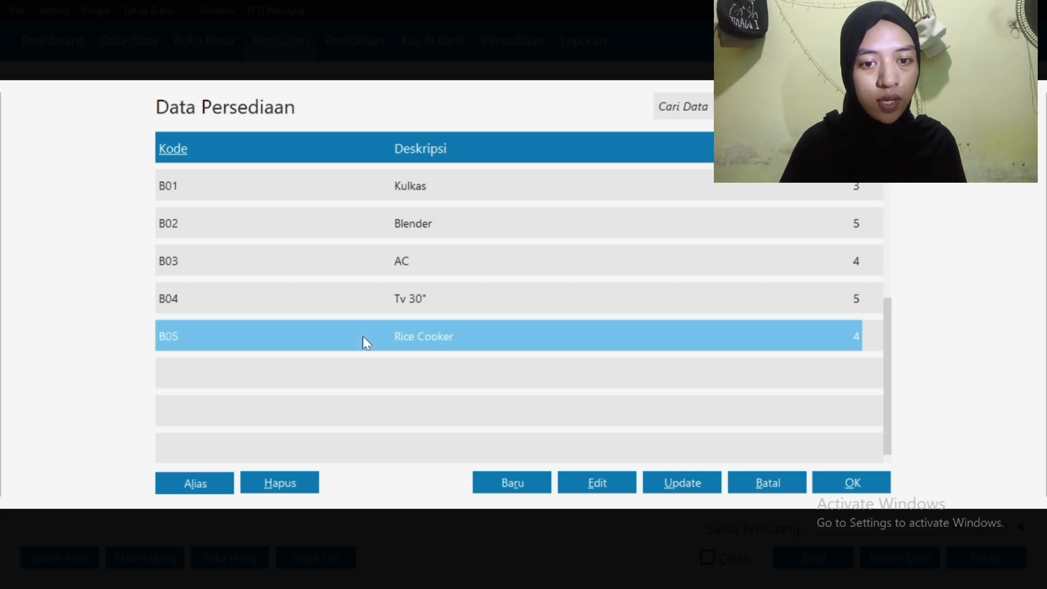
click(864, 477)
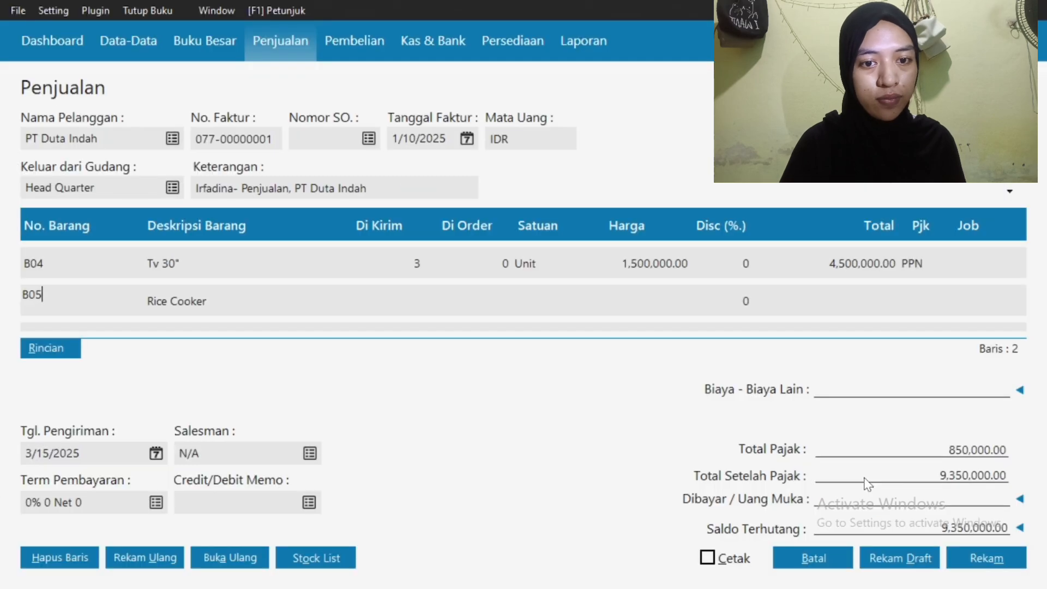
click(385, 299)
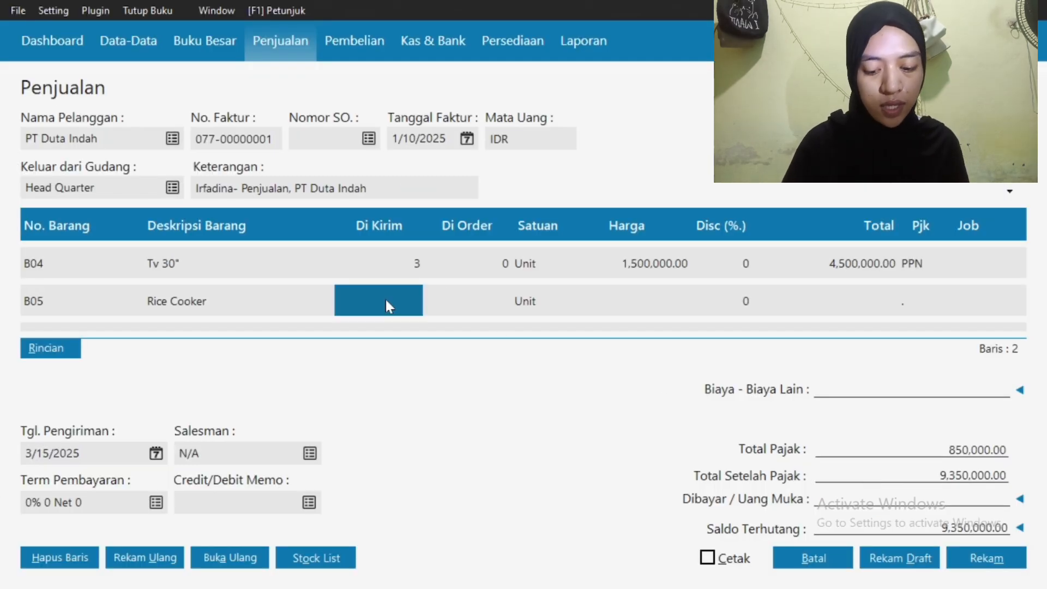
text(2)
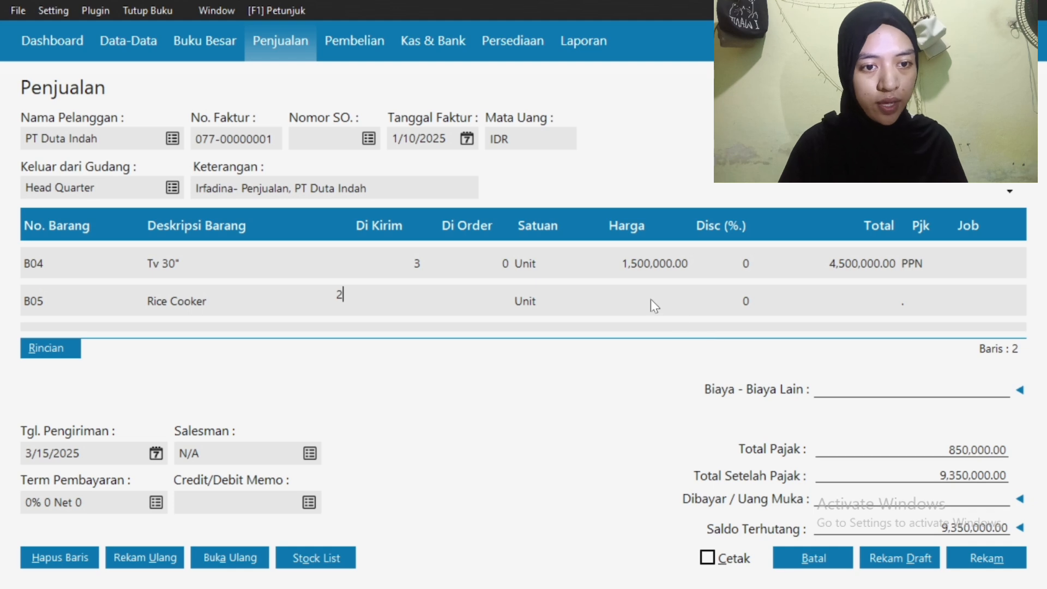
click(642, 299)
text(1)
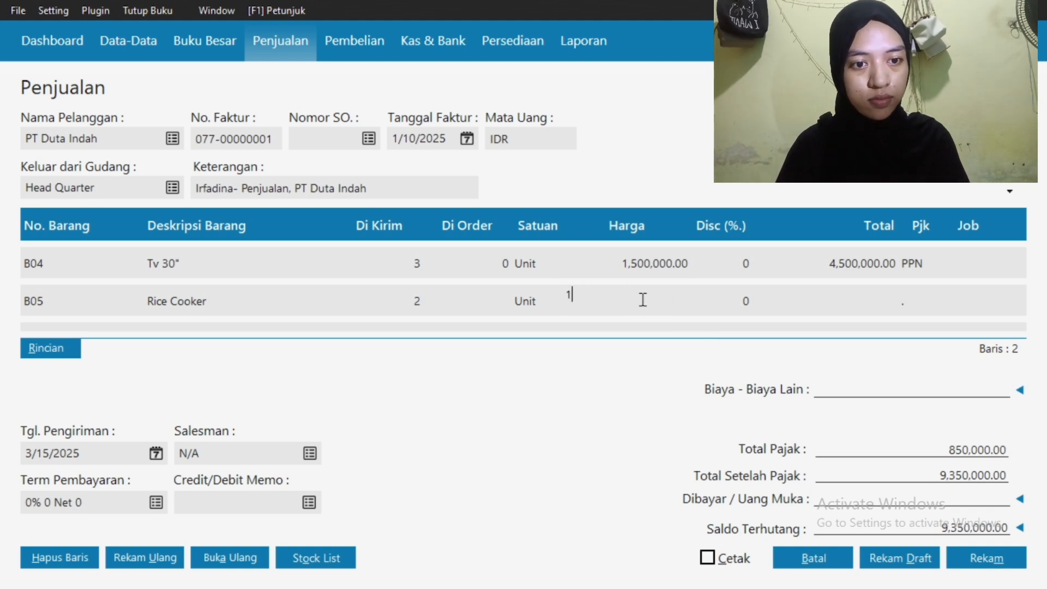
text(000000)
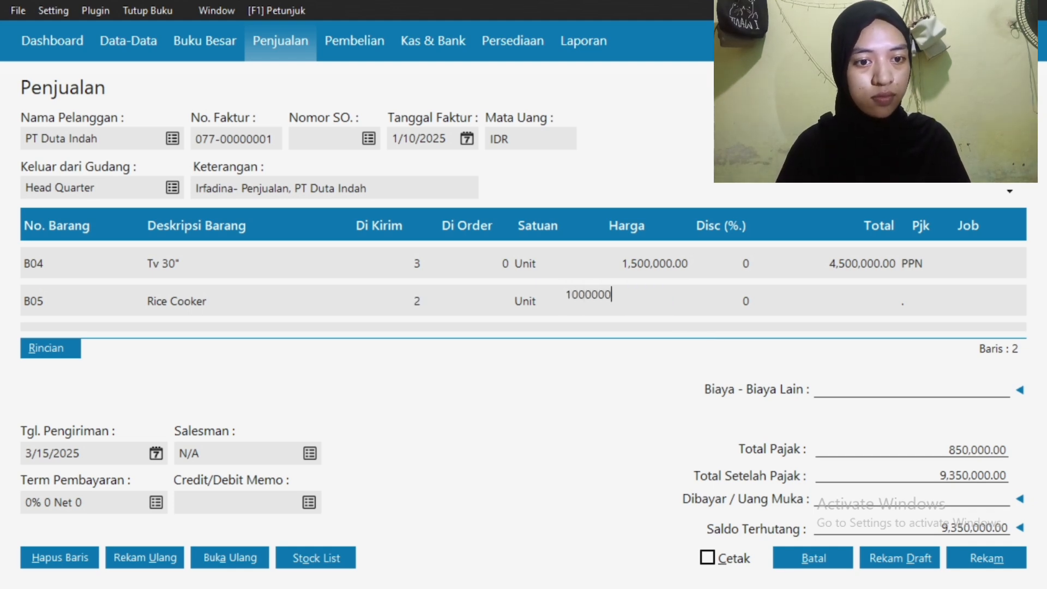
click(916, 309)
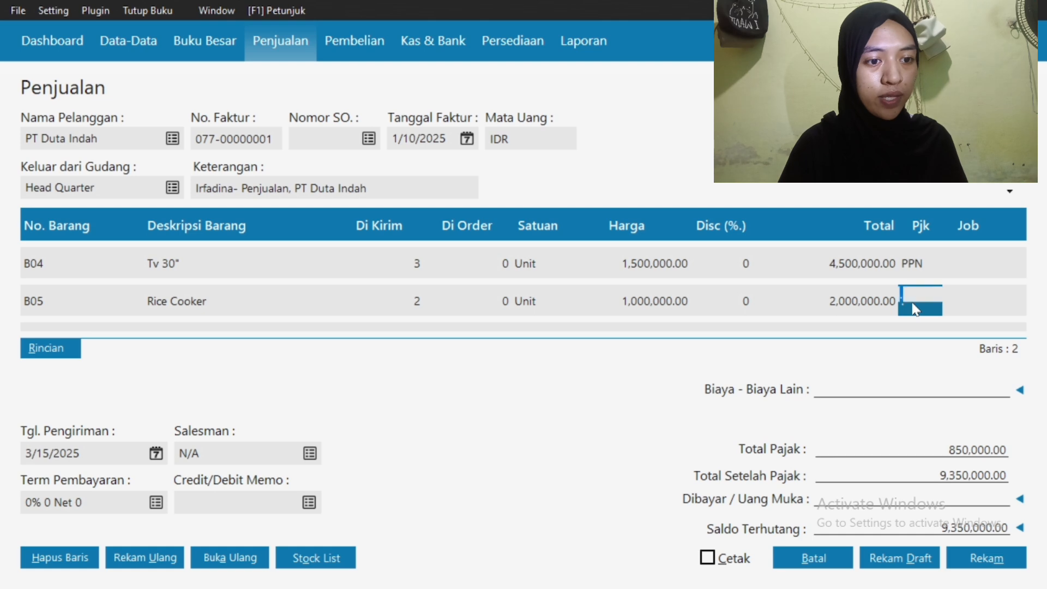
click(912, 304)
click(578, 227)
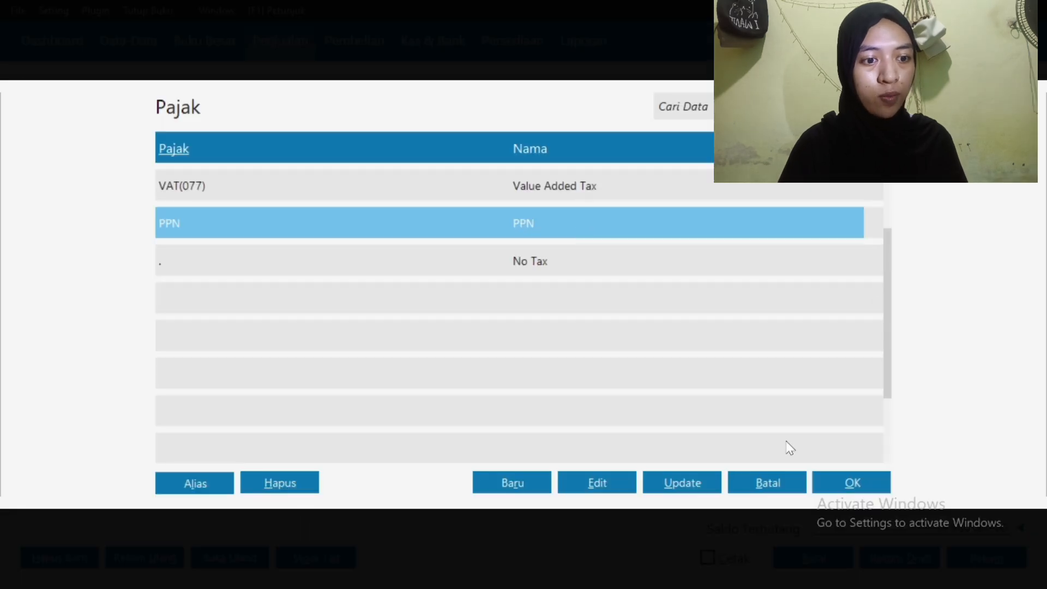
click(826, 479)
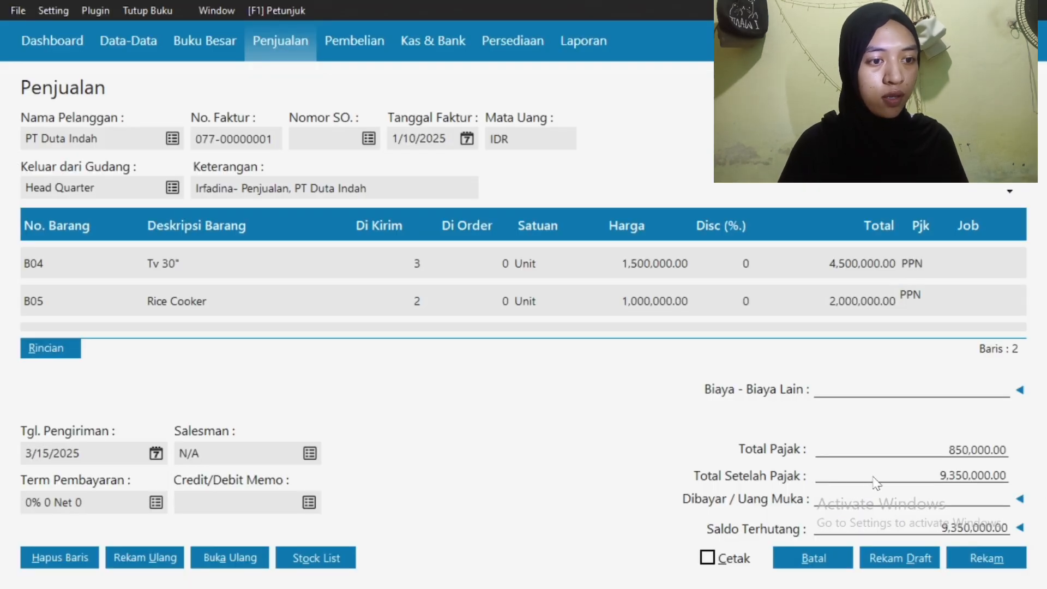
Save the Rp 11,550,000.00 invoice, discard the blank new one, and close the invoice list
click(973, 565)
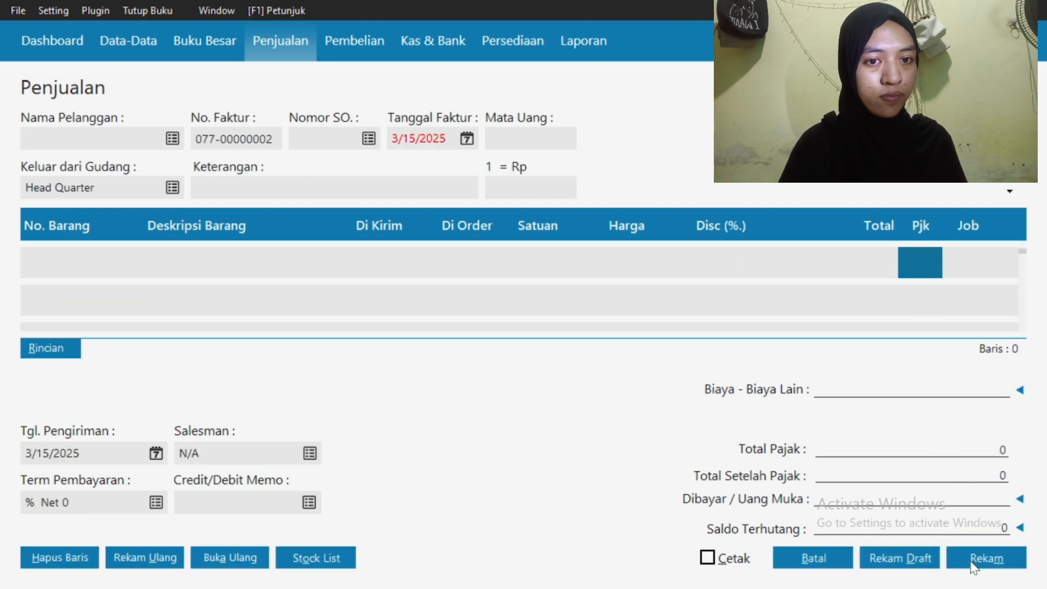
click(813, 562)
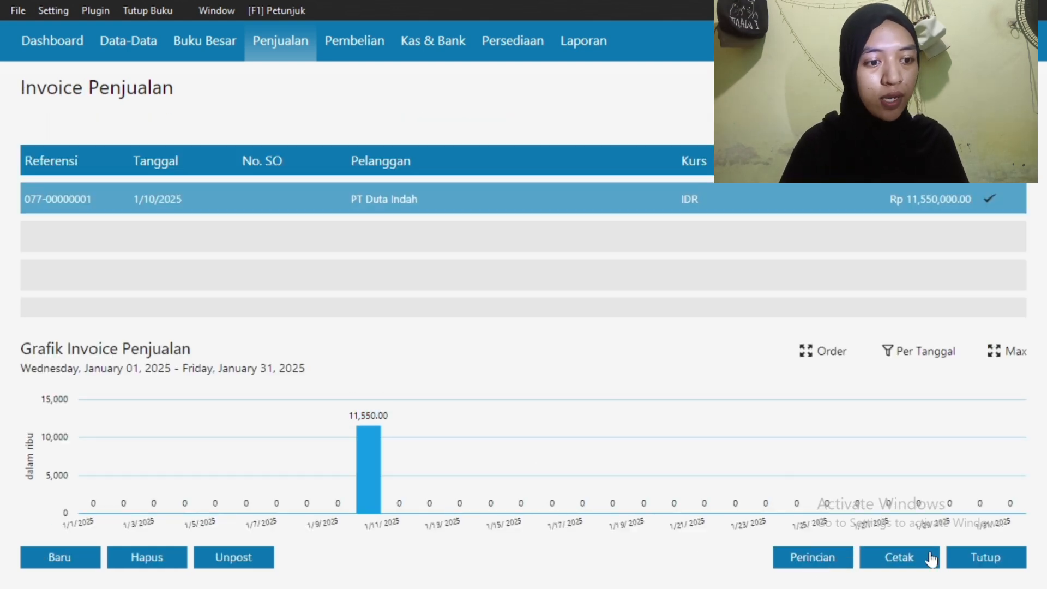
click(980, 562)
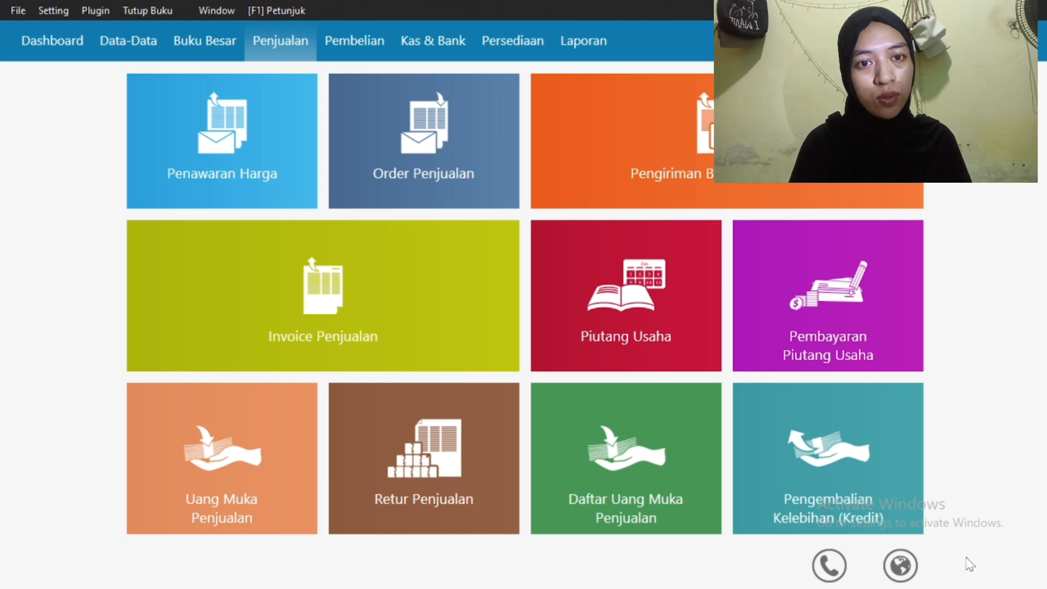
Start a Kas Keluar entry paying from Kas Kecil to new recipient PLN
click(439, 47)
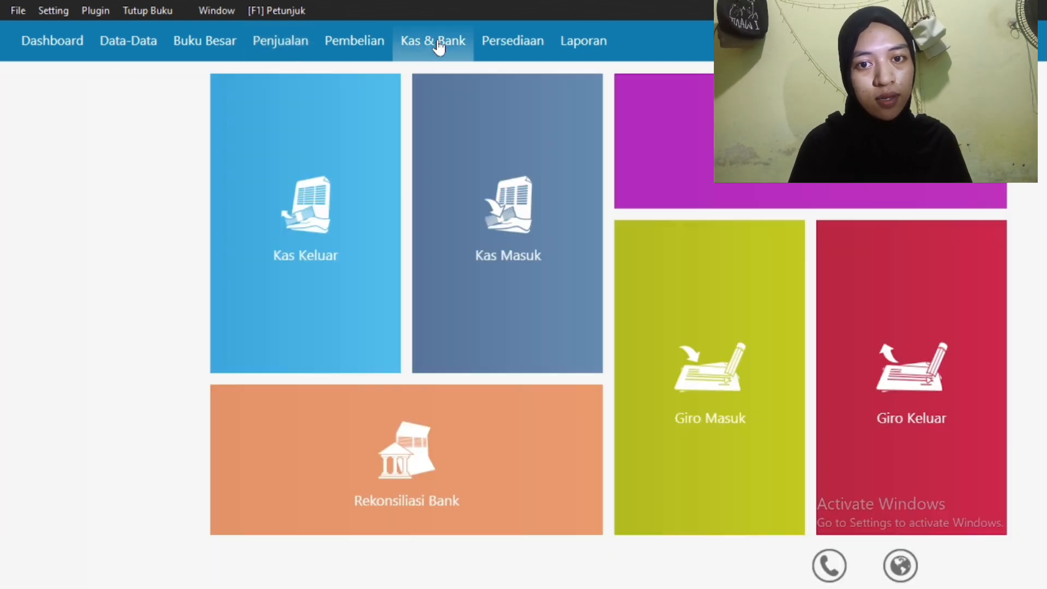
click(268, 232)
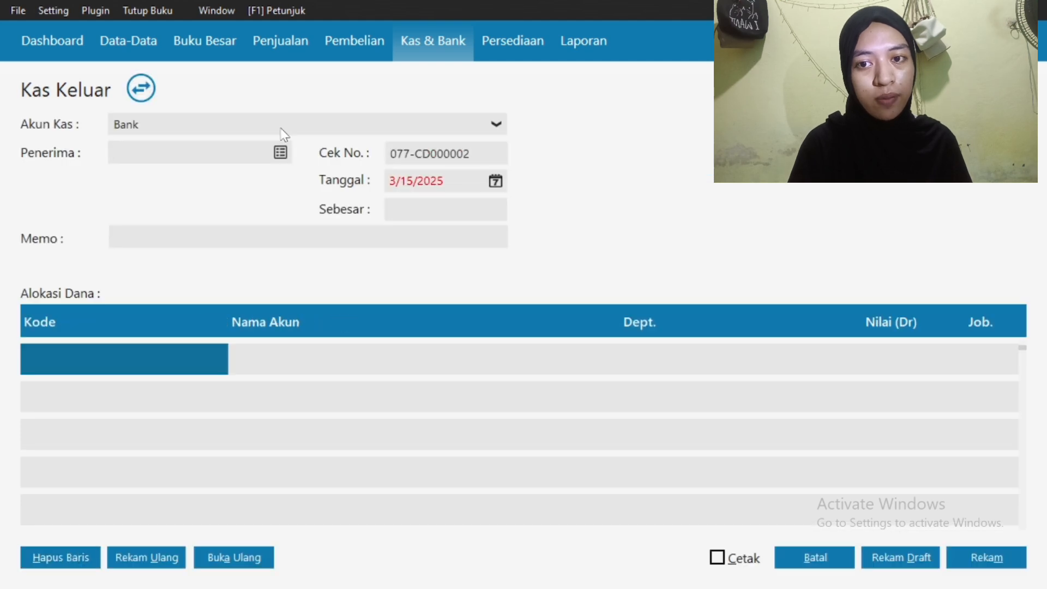
click(282, 131)
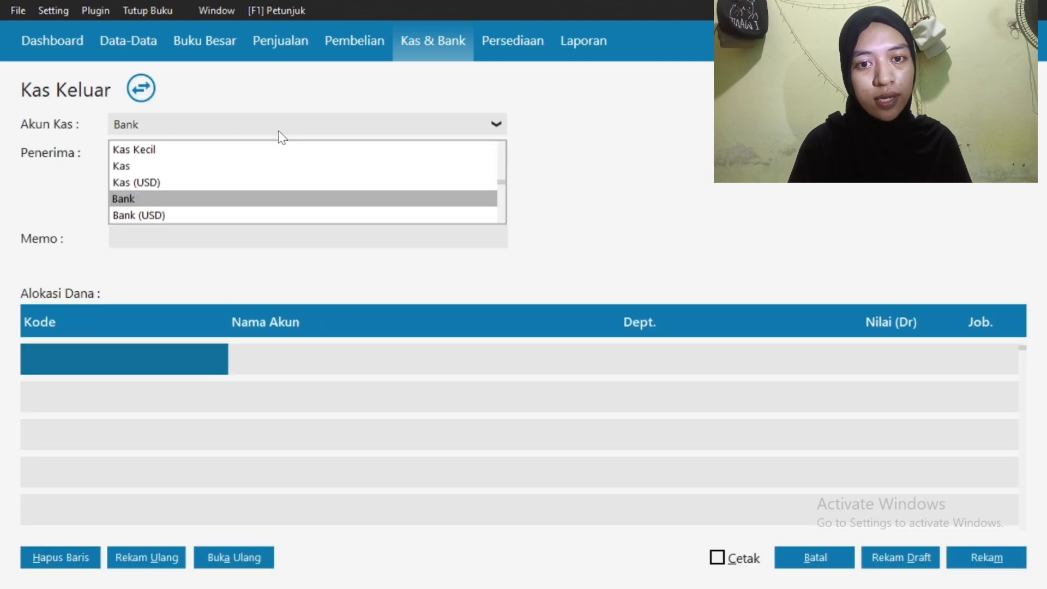
click(257, 150)
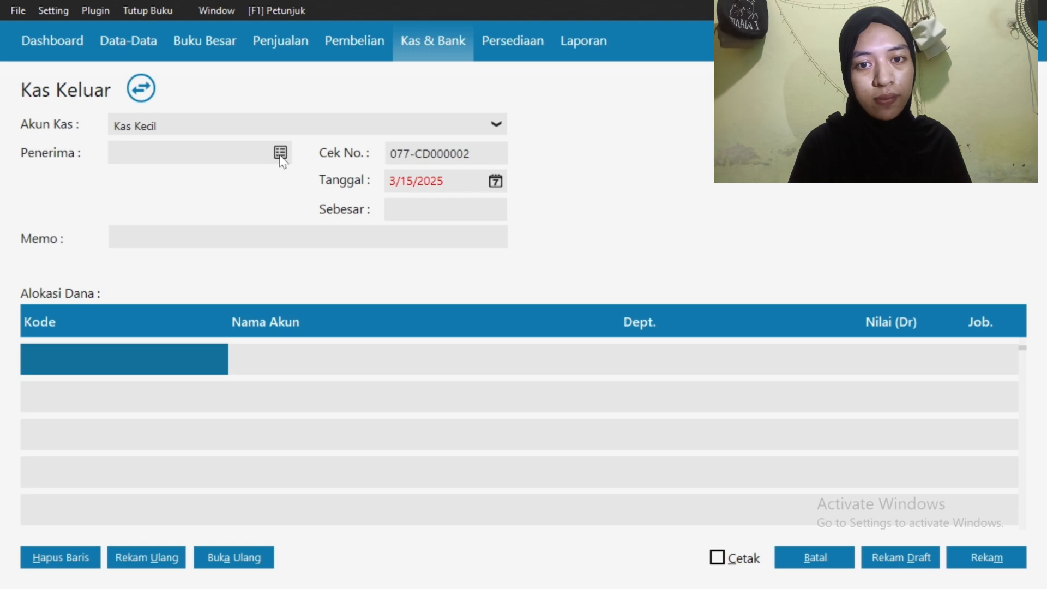
click(280, 155)
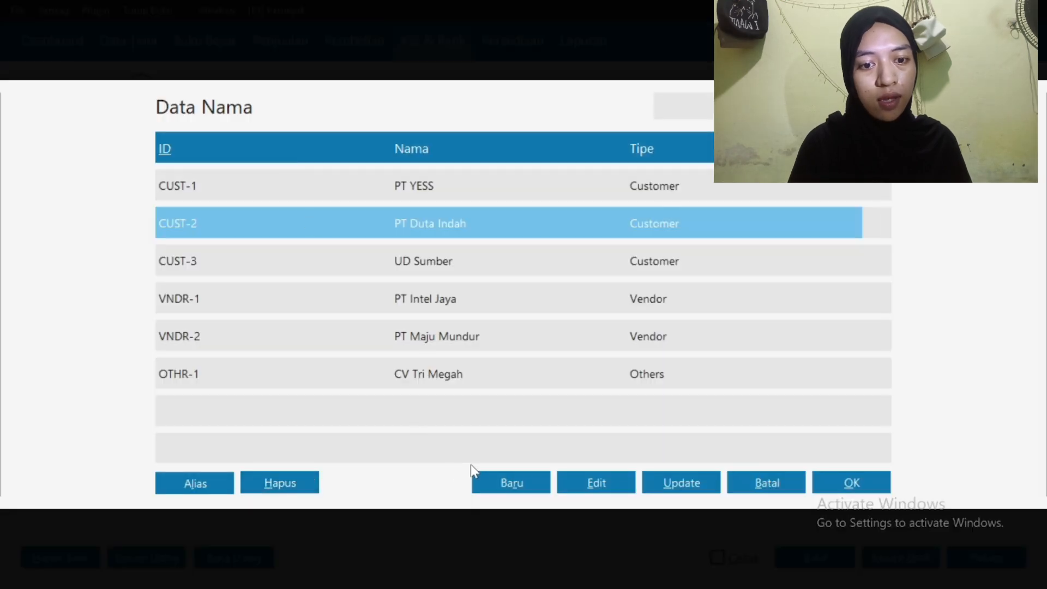
click(496, 476)
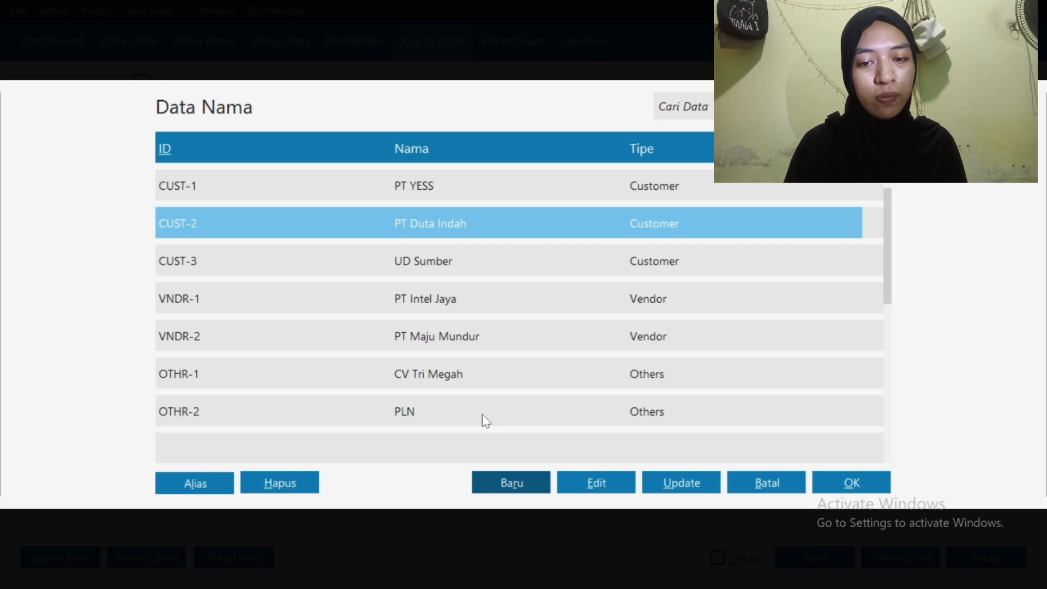
click(482, 414)
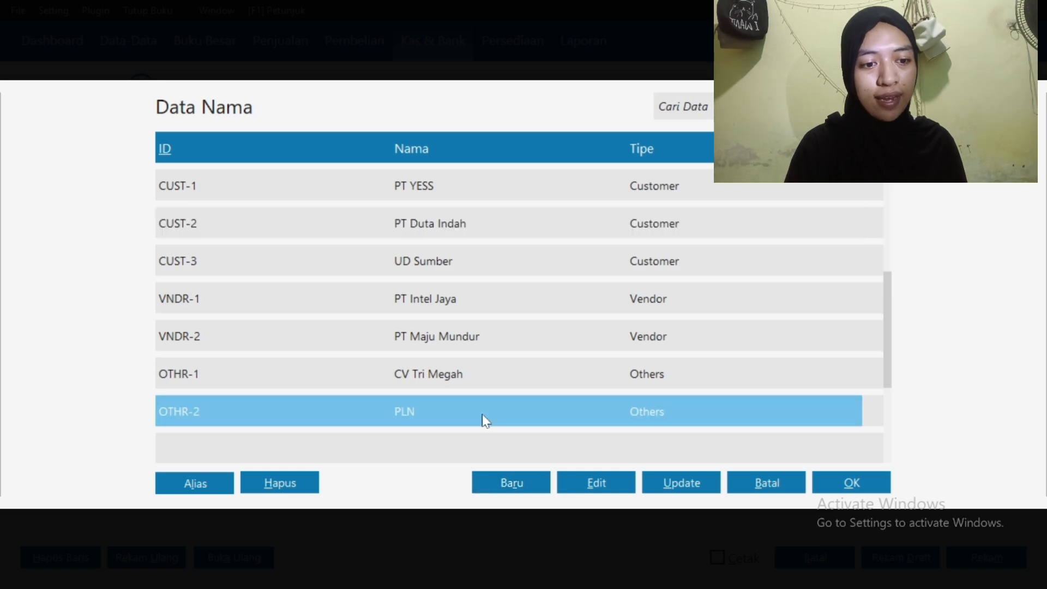
click(838, 483)
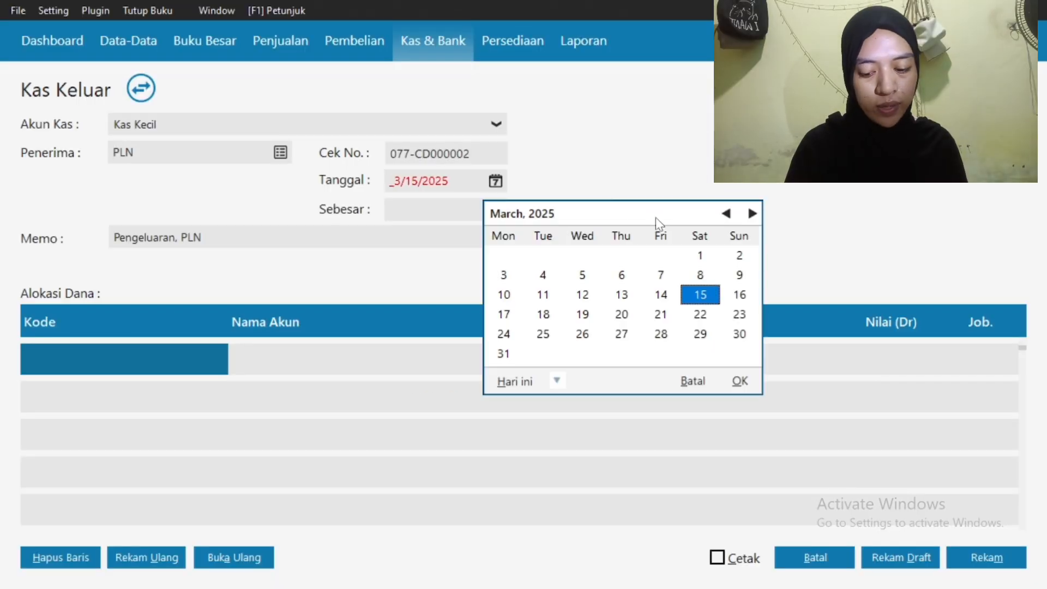
Date the voucher 1/15/2025, enter Rp 500,000 and prefix the memo with the preparer's name
click(722, 214)
click(723, 214)
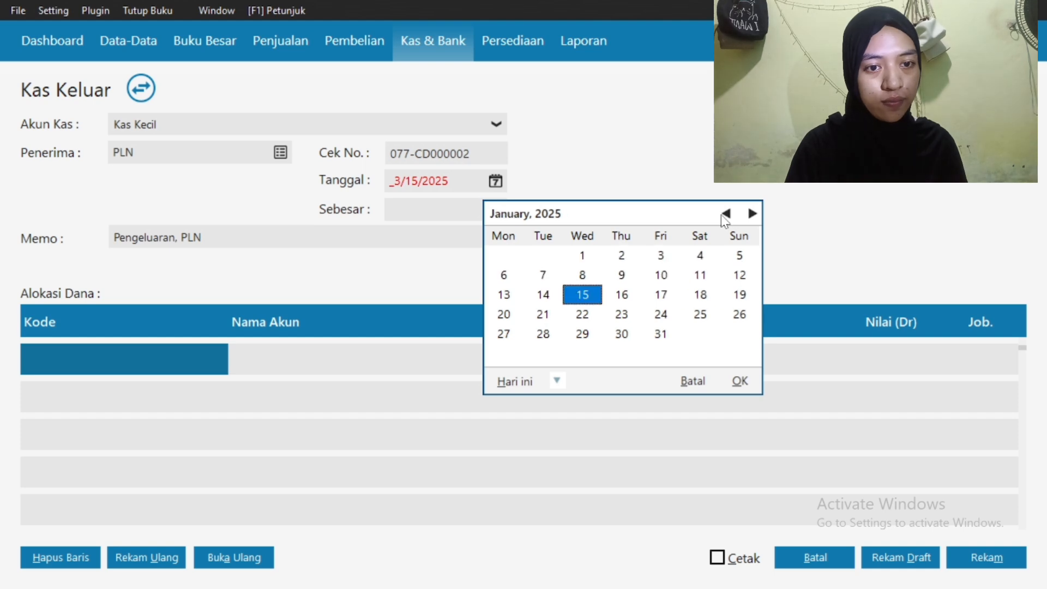
click(740, 381)
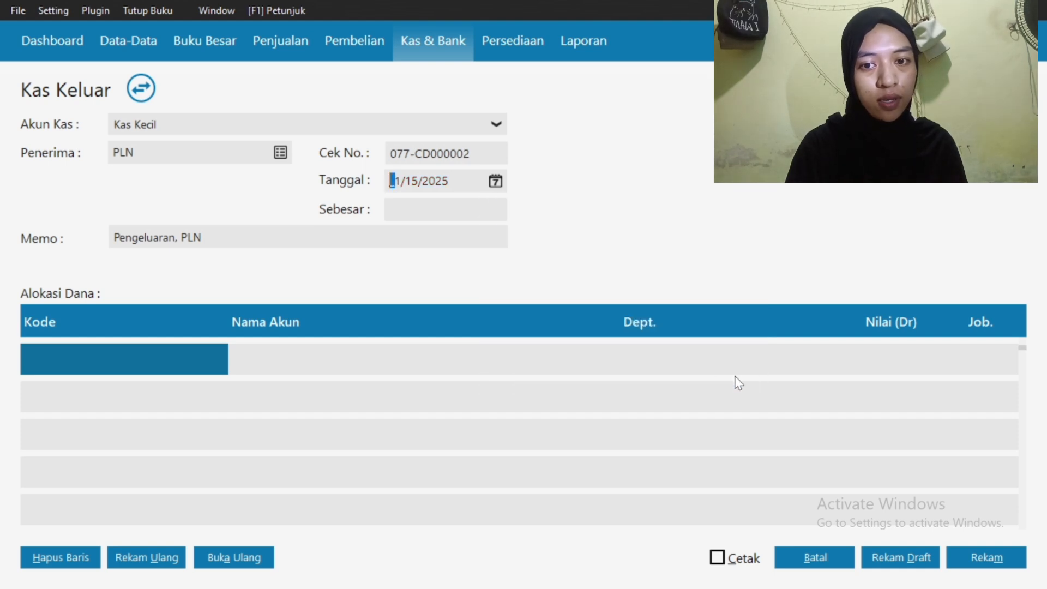
click(434, 209)
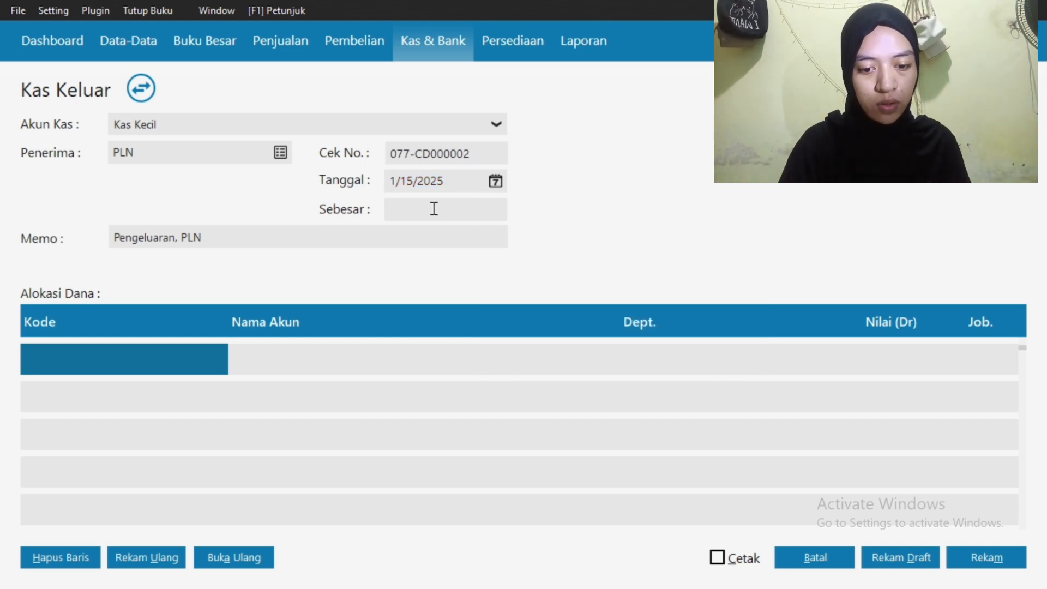
text(500,)
text(00000)
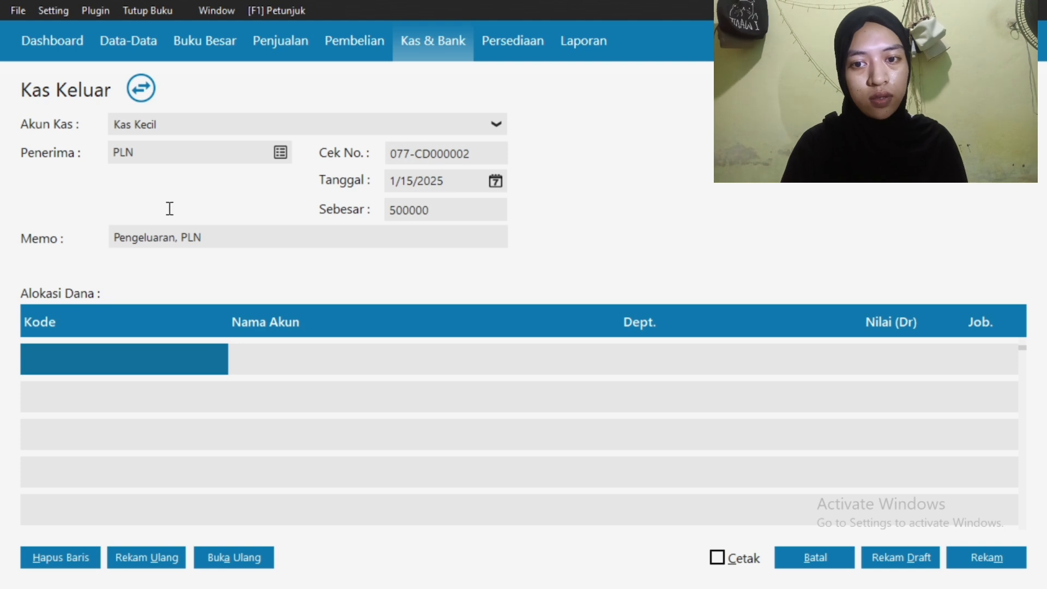
click(115, 238)
text(Irfadina-)
key(Tab)
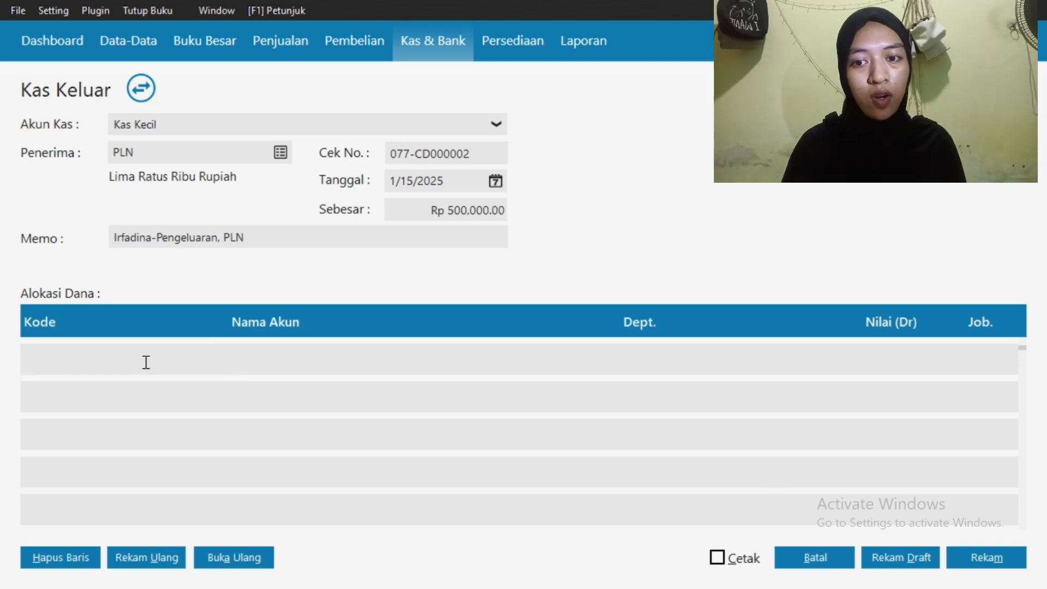
Allocate the payment to Beban Listrik with a department and a Rp 500,000.00 debit
double_click(46, 359)
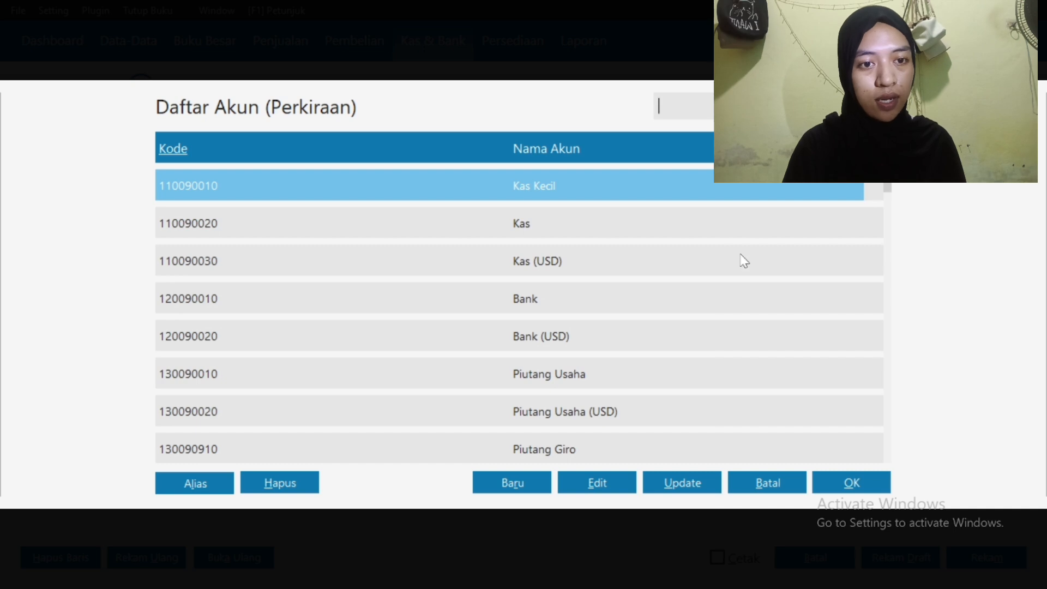
scroll(741, 254, down, 1)
scroll(744, 261, down, 20)
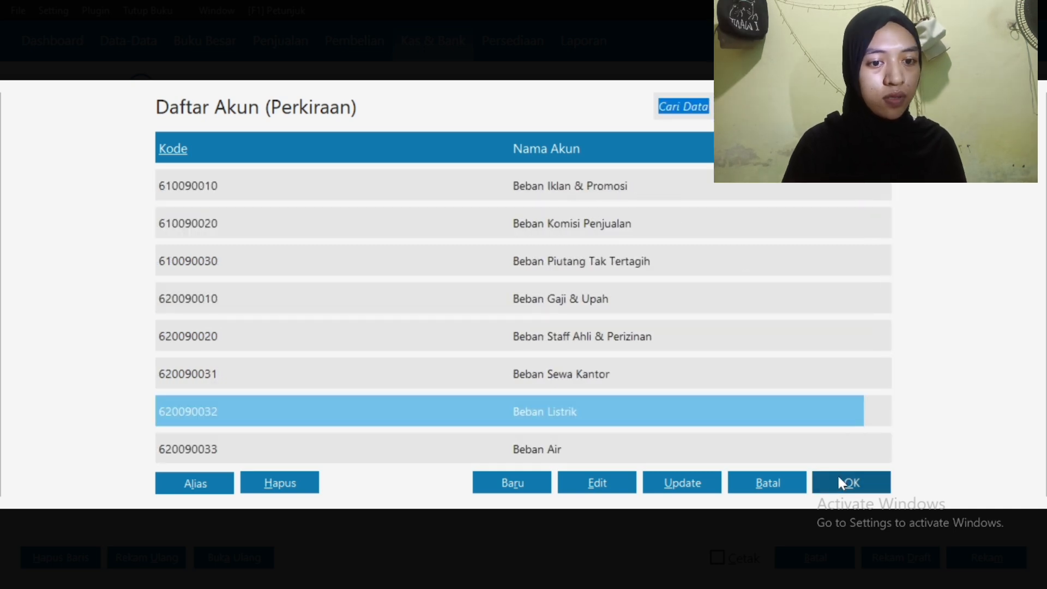
click(837, 487)
double_click(669, 356)
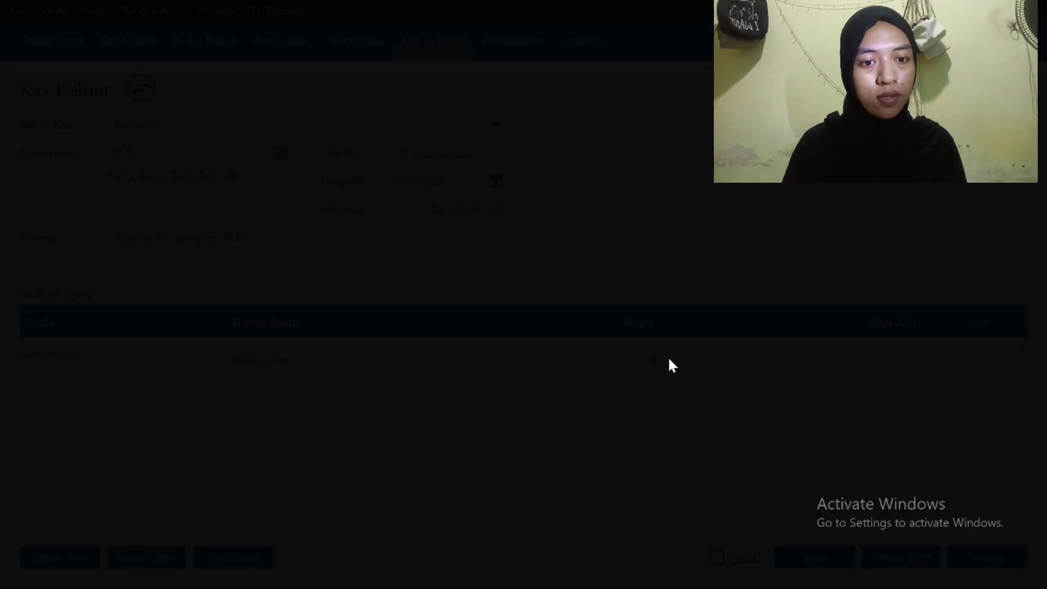
click(846, 486)
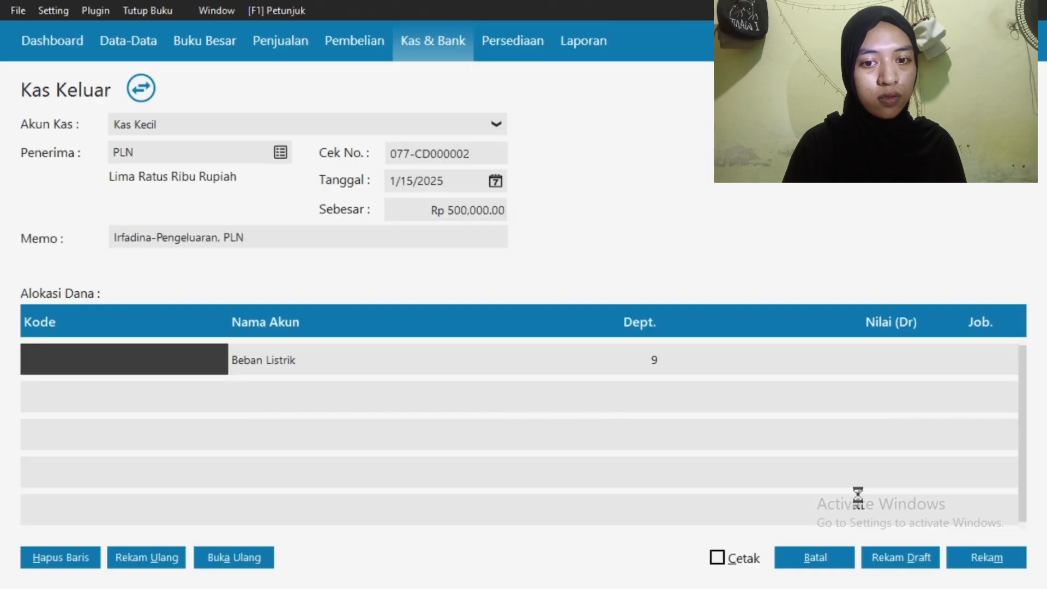
click(826, 367)
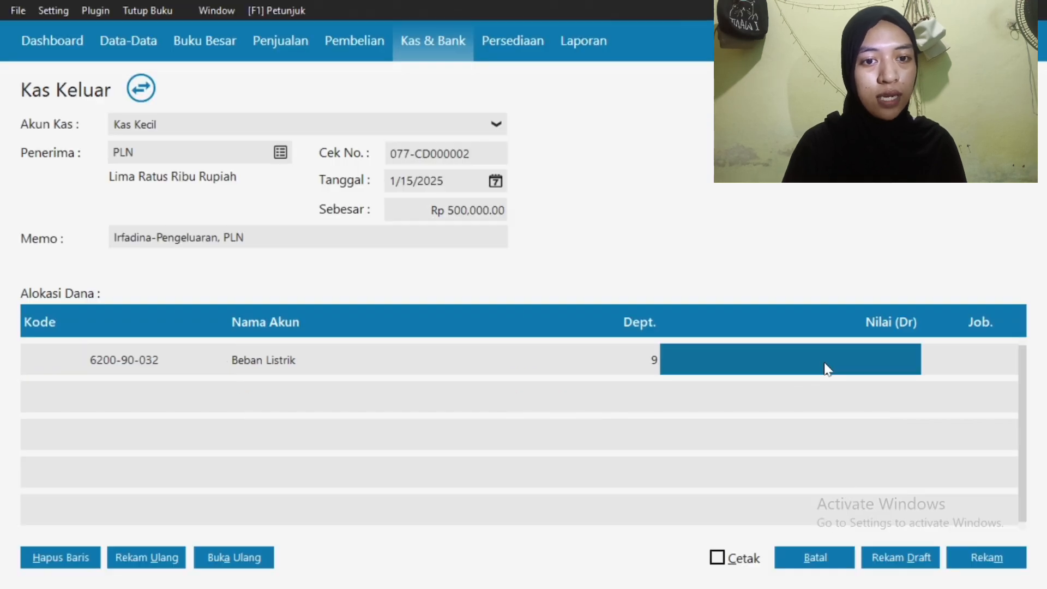
text(500000)
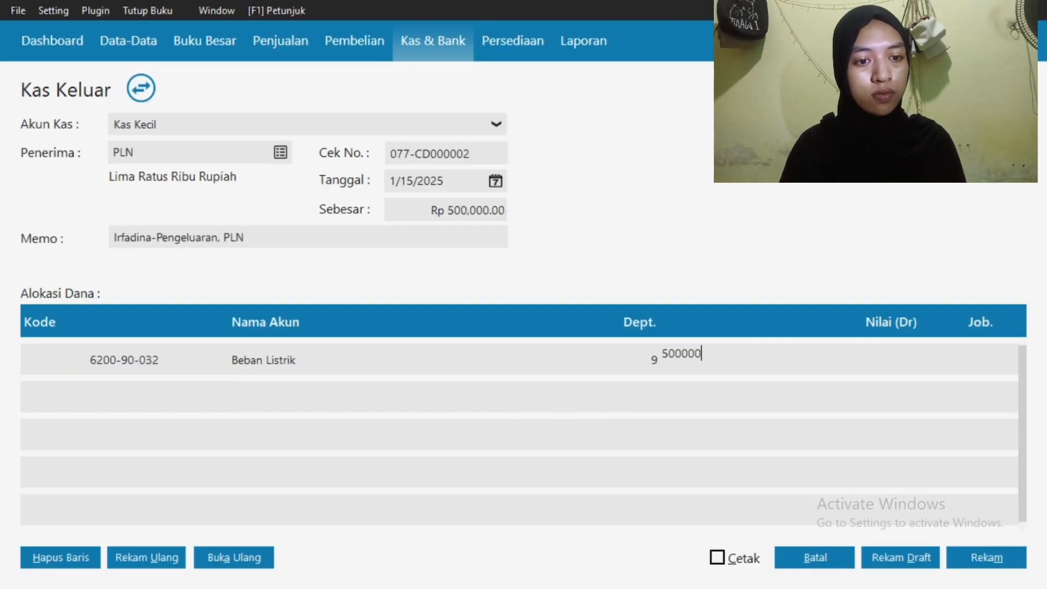
click(980, 562)
Save the electricity expense, discard the blank entry, and close the cash-out list
click(980, 562)
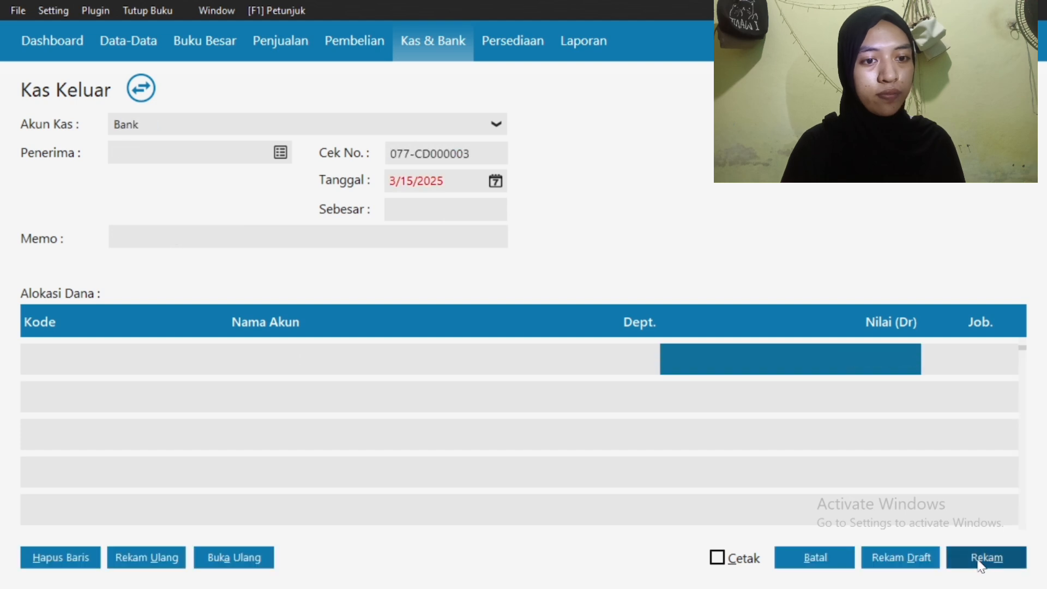
click(811, 557)
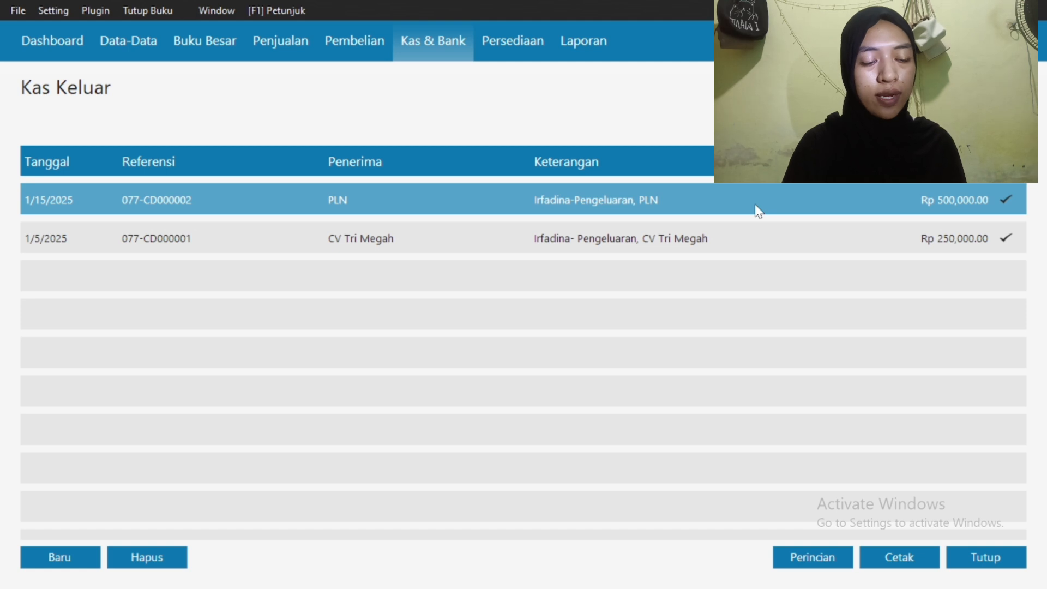
click(971, 562)
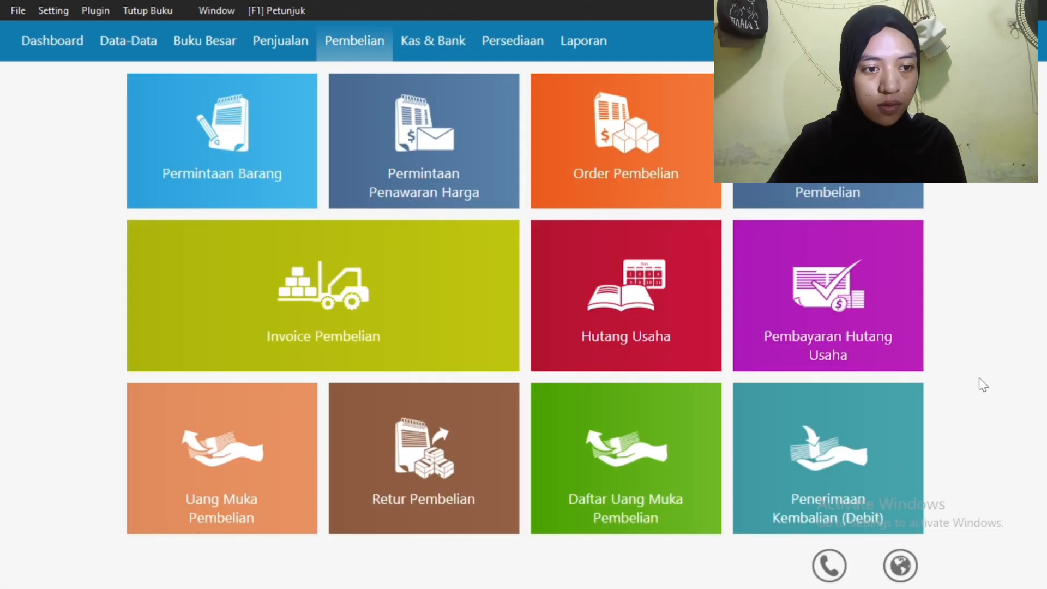
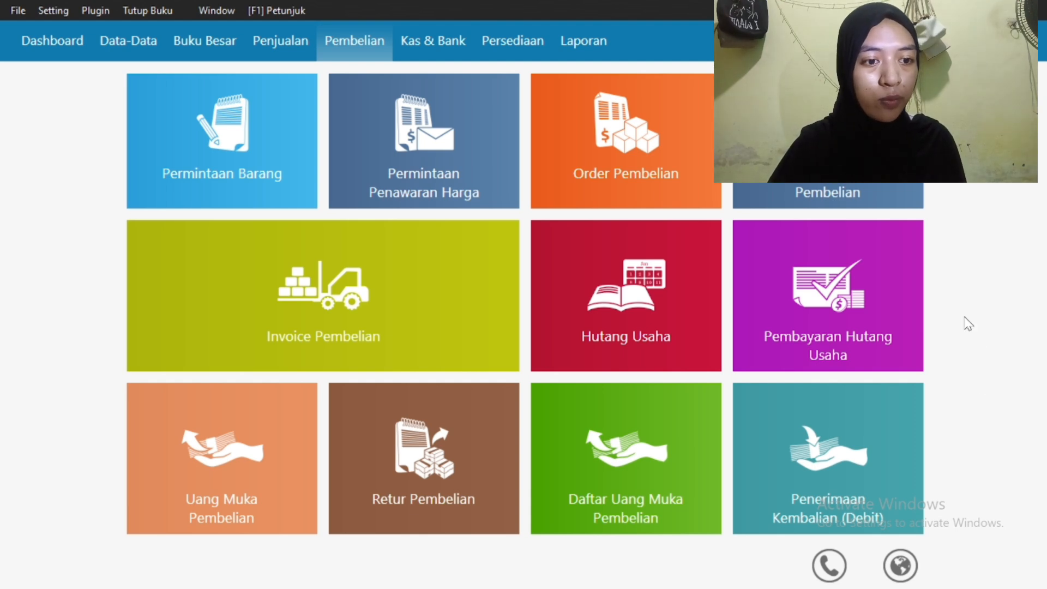
Start a new supplier debt payment from Kas to PT Maju Mundur
click(771, 296)
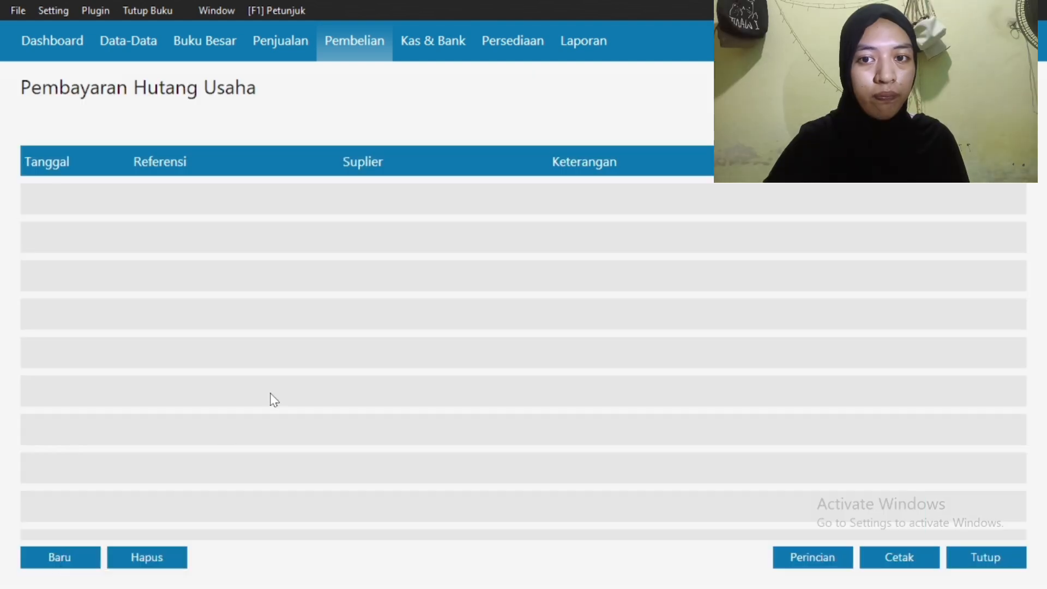
click(66, 558)
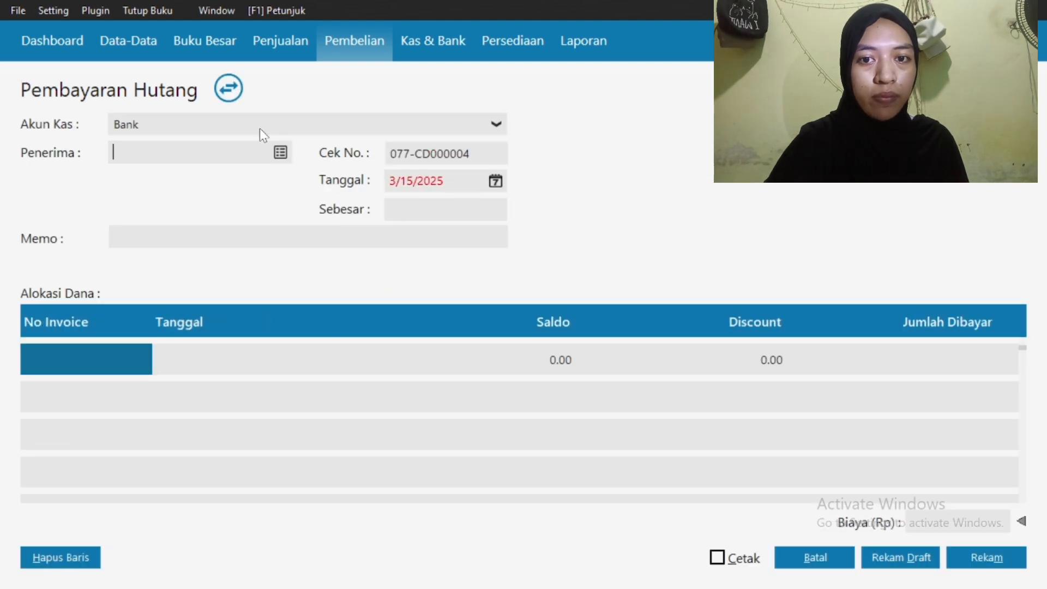
click(259, 129)
click(242, 166)
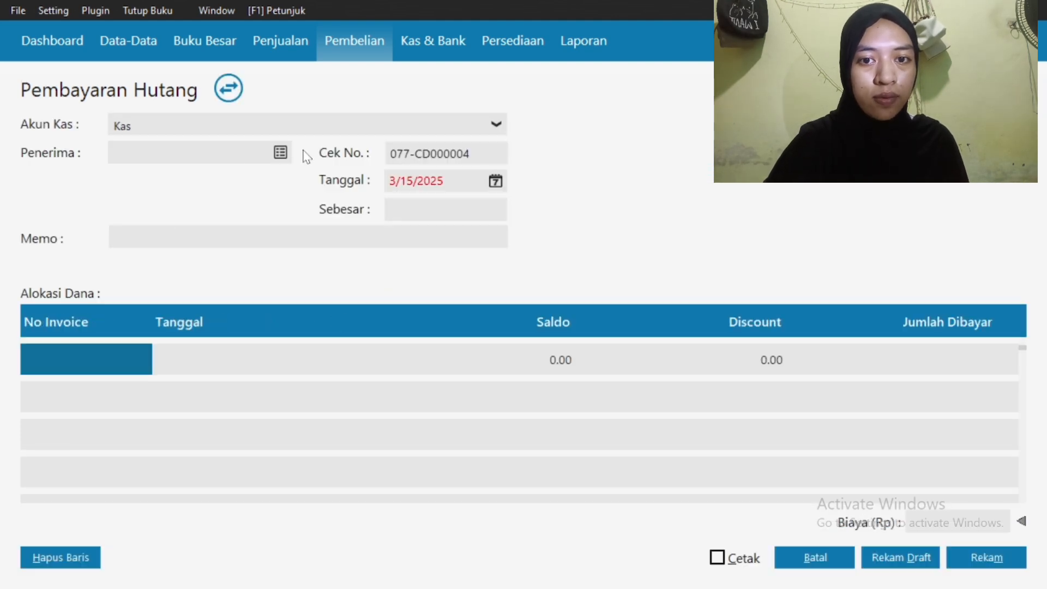
click(280, 152)
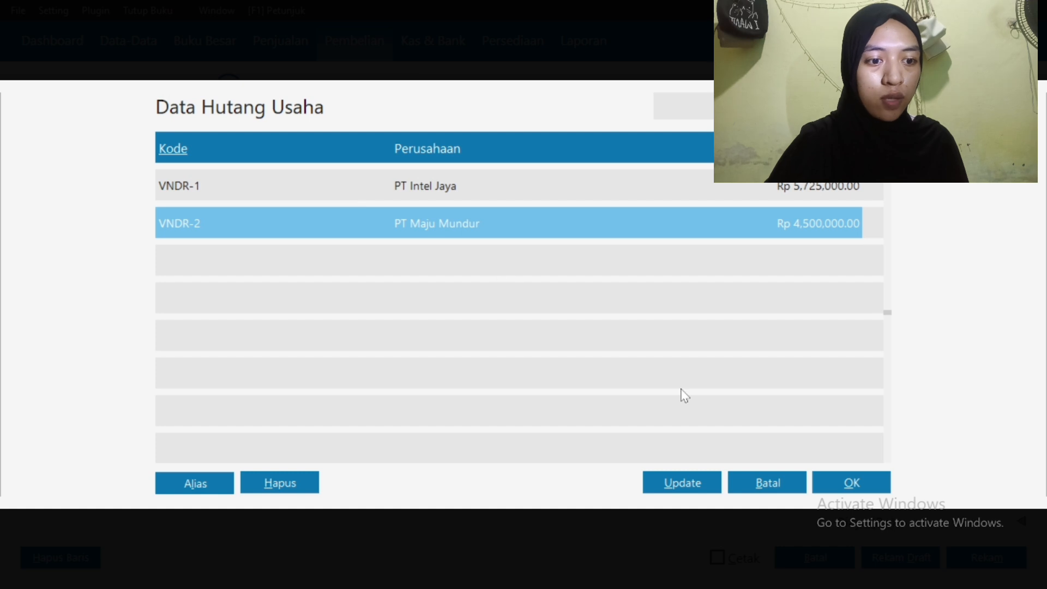
click(851, 483)
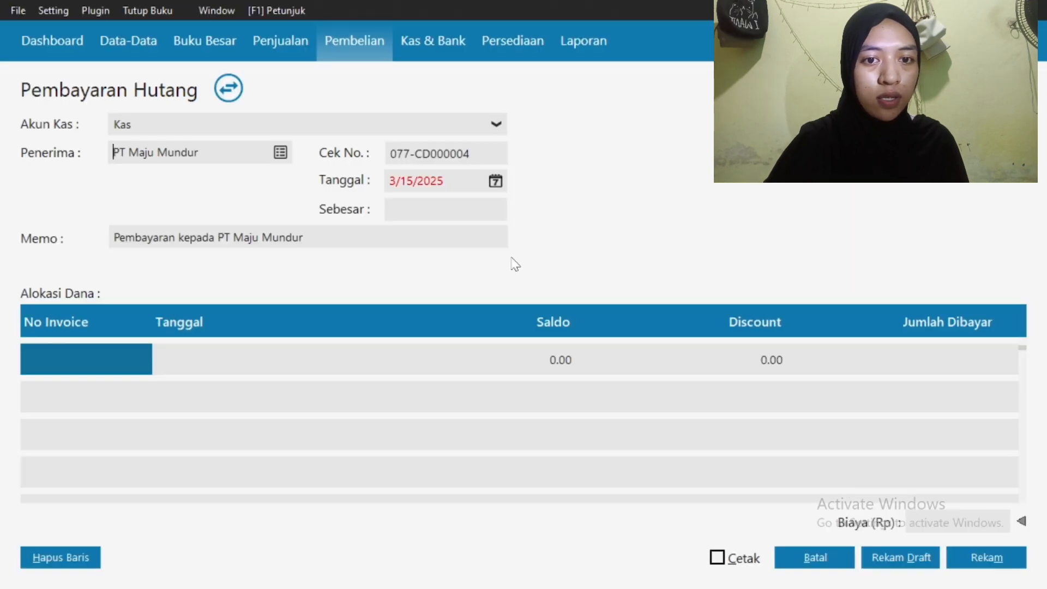
Date the payment 1/17/2025 and enter an amount of 4,250,000
click(496, 181)
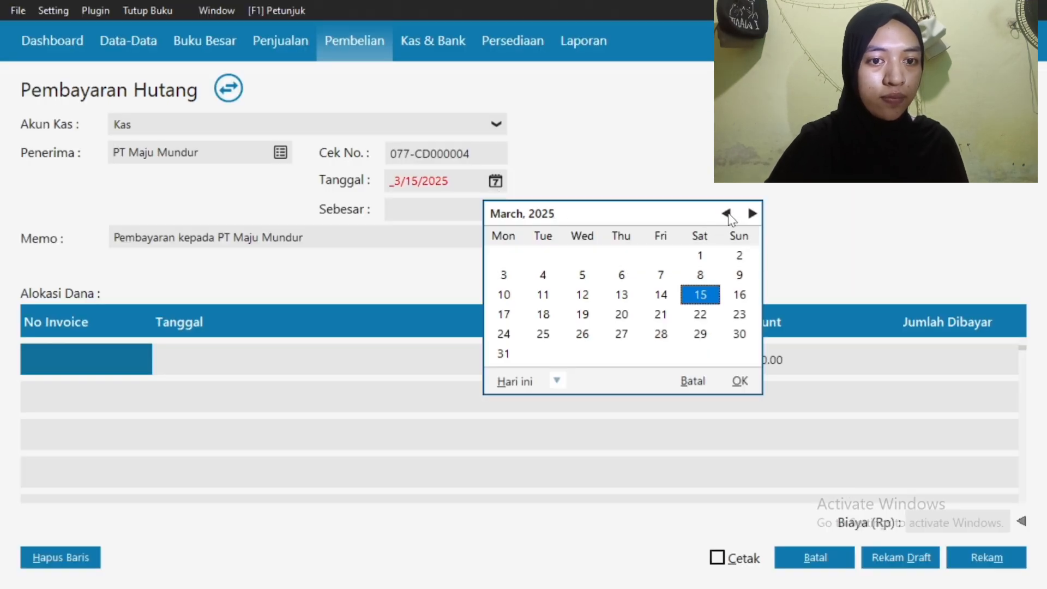
click(726, 214)
click(726, 213)
click(662, 296)
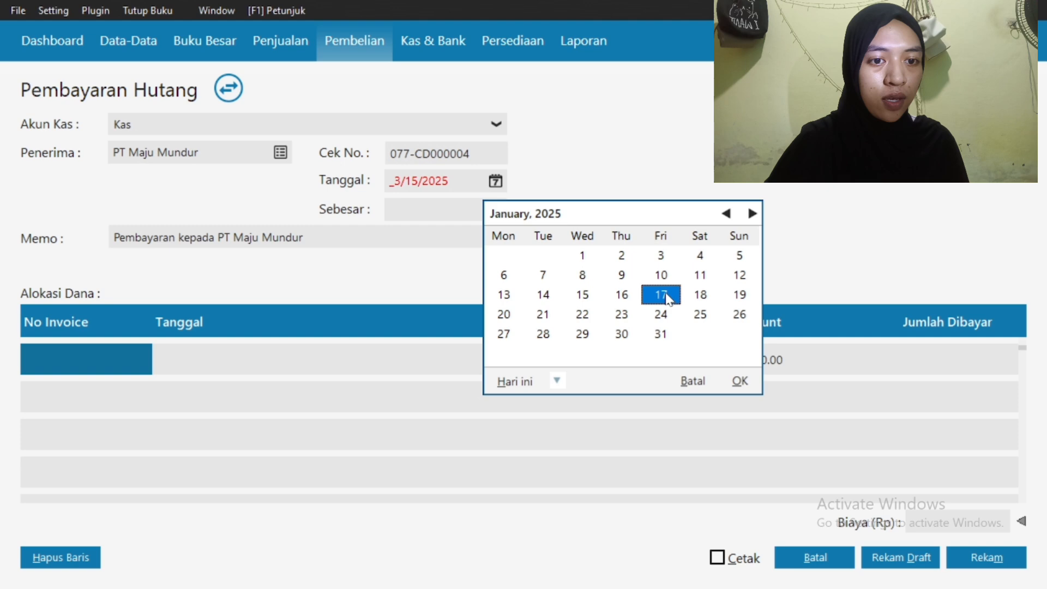
click(738, 381)
click(409, 210)
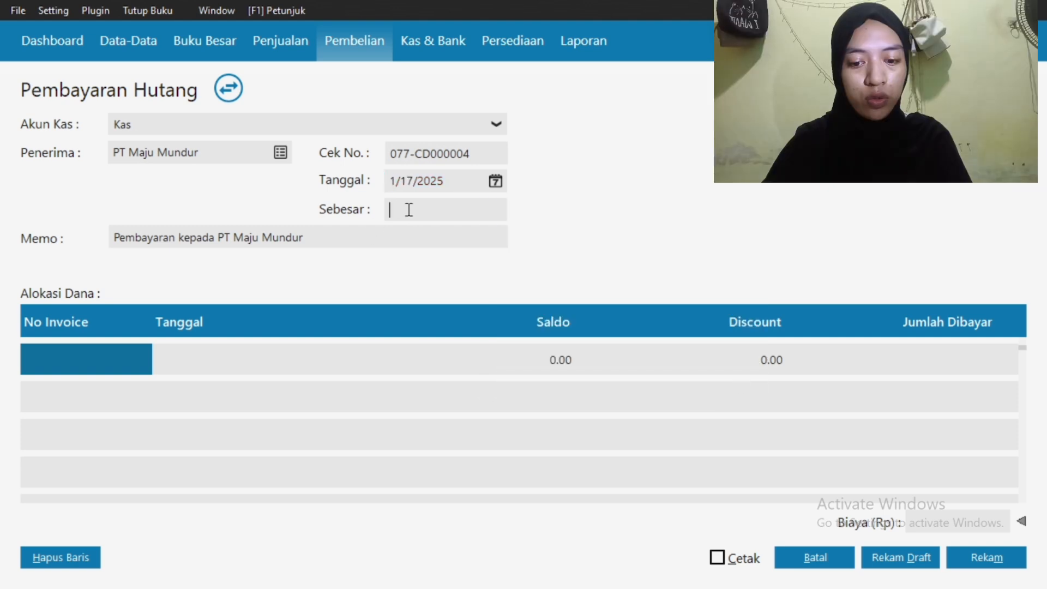
text(4,250,)
text(00)
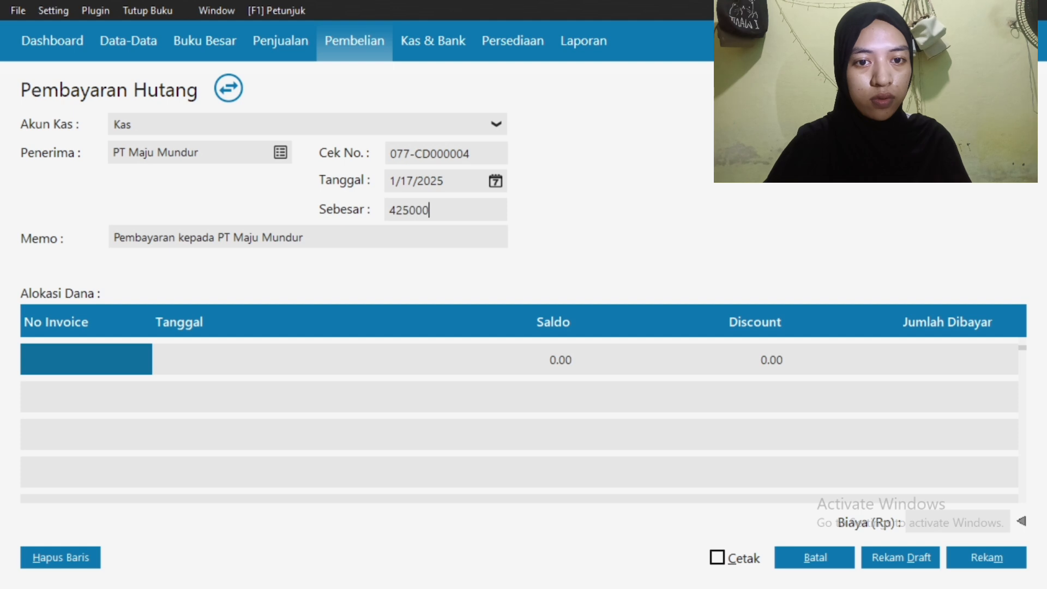
text(0)
Allocate the payment to inv 02 with a Rp 250,000 discount and prefix the memo with the preparer's name
click(107, 353)
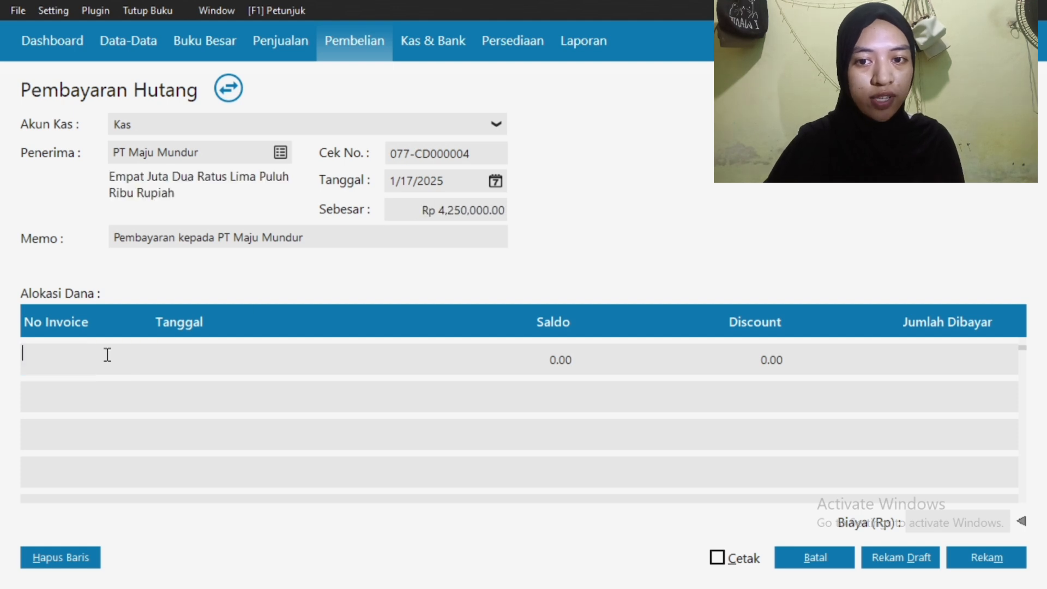
double_click(107, 355)
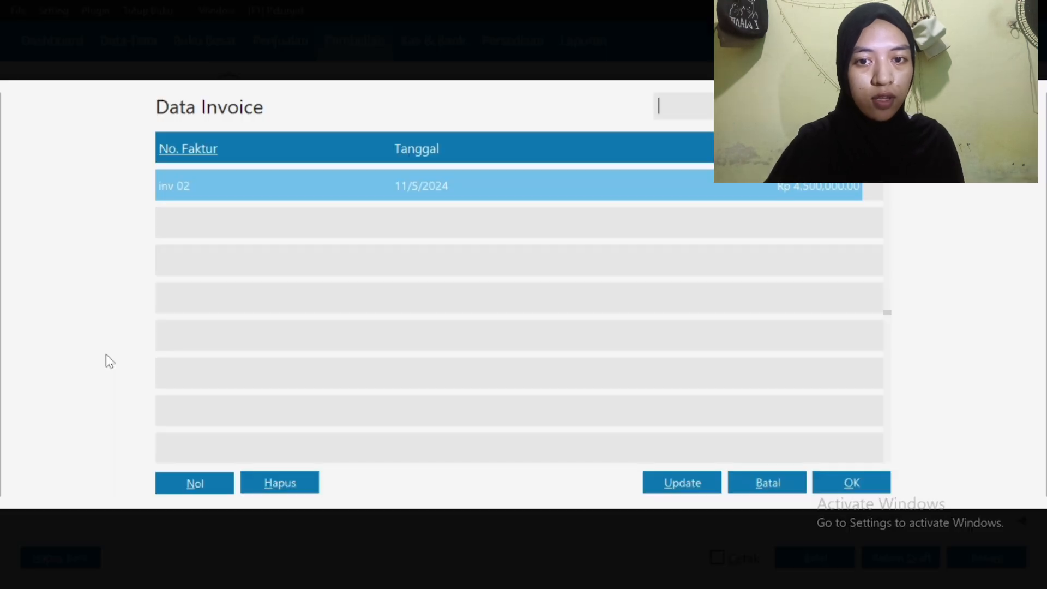
click(833, 487)
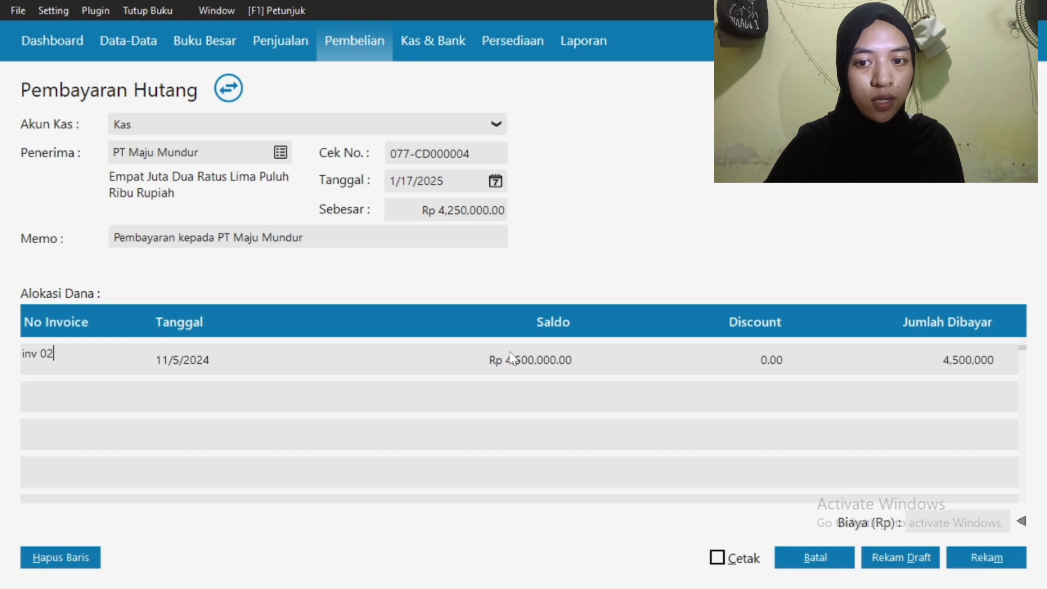
click(744, 361)
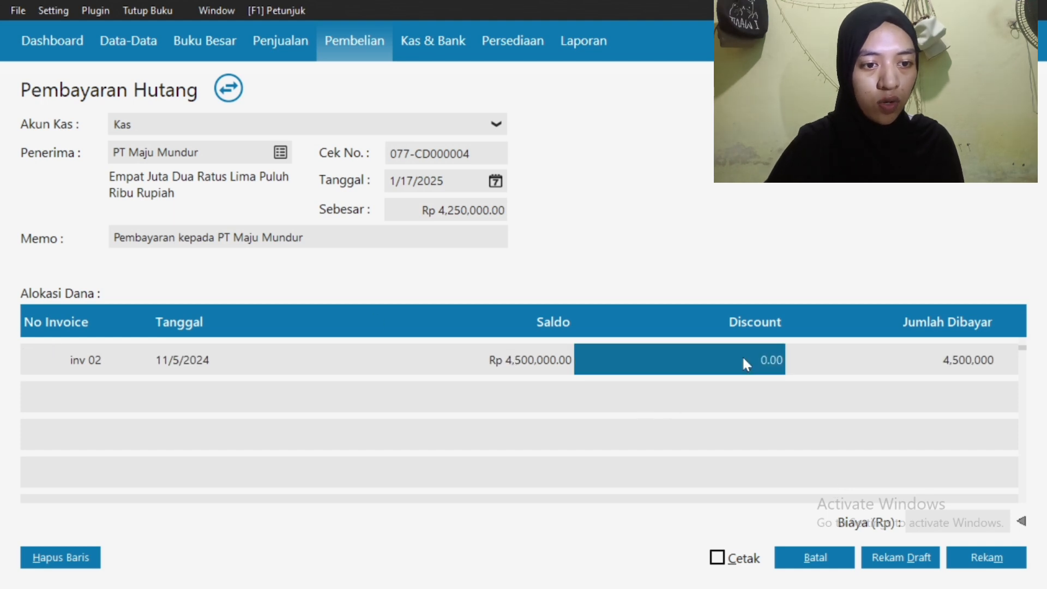
text(250000)
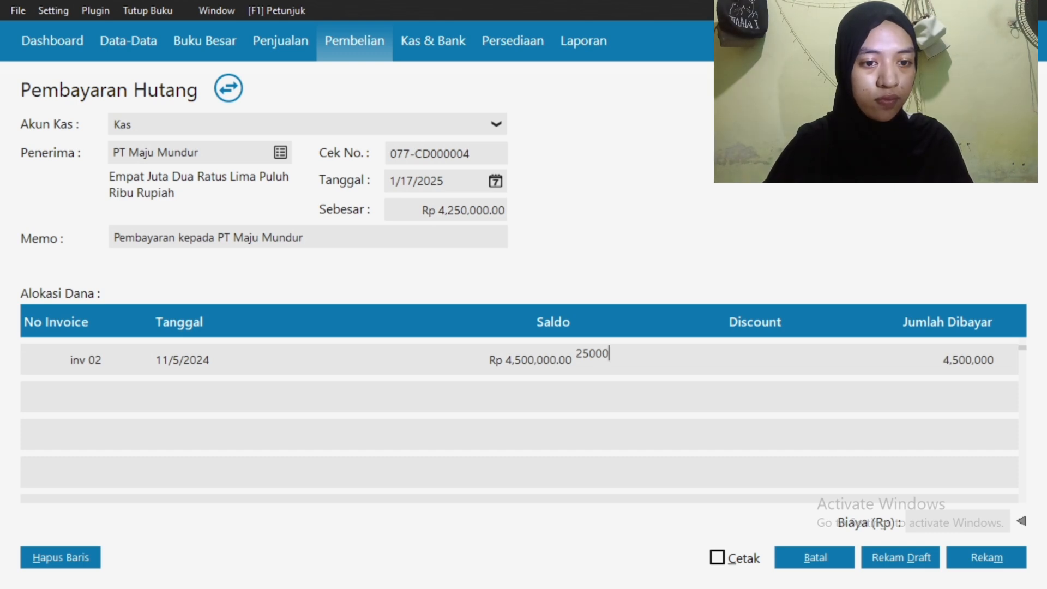
click(119, 240)
text(Irfadina-)
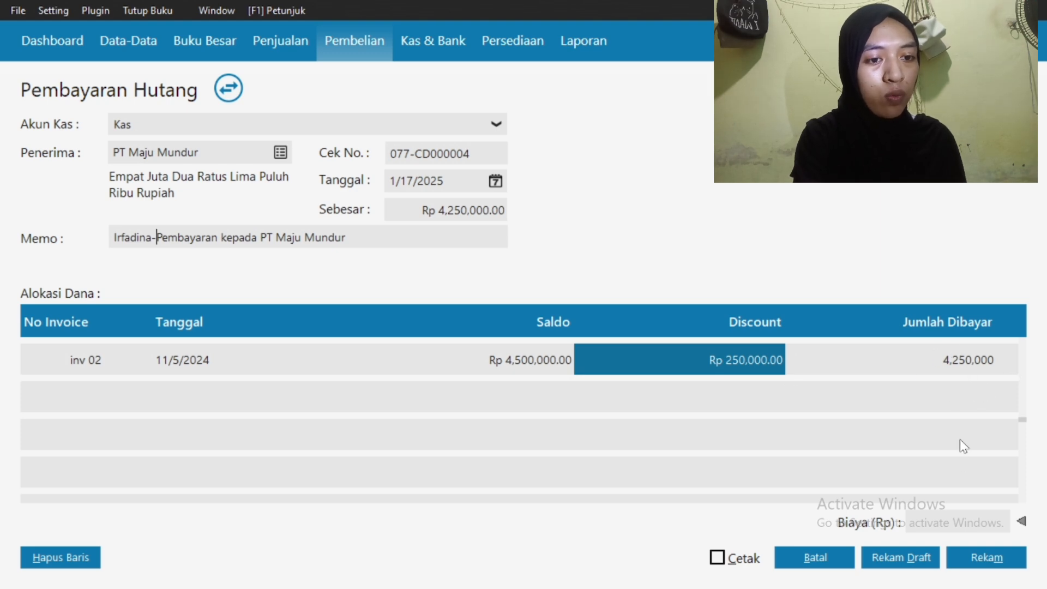
Save the PT Maju Mundur payment, discard the blank form, and close the payment list
click(972, 557)
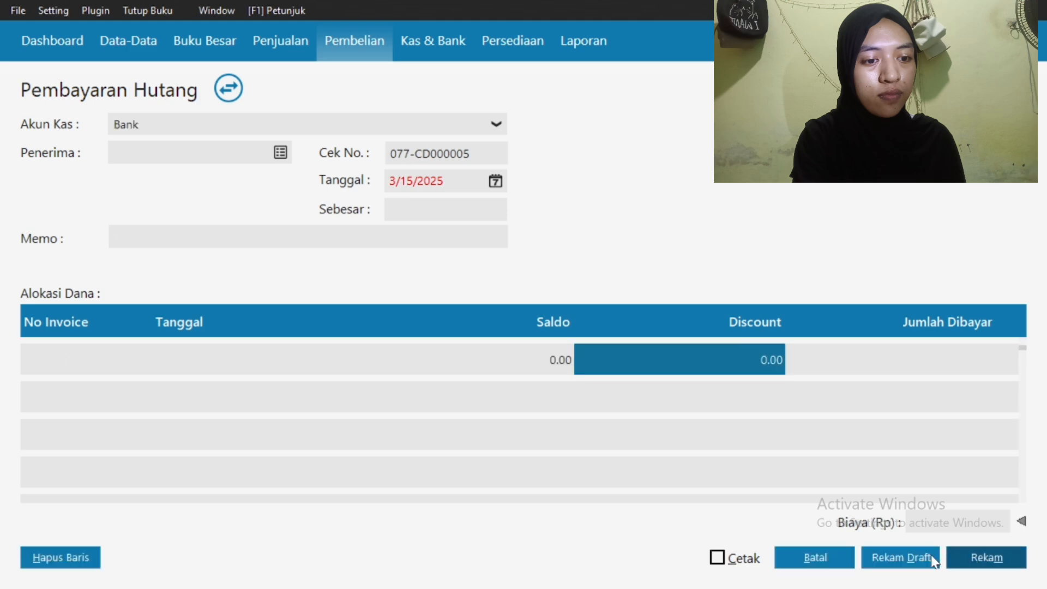
click(815, 557)
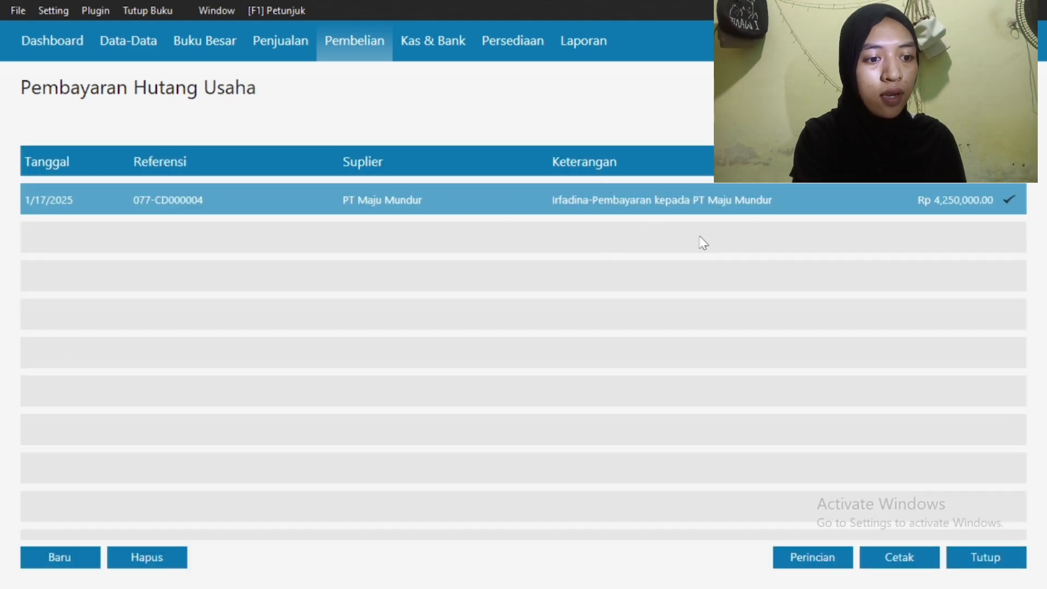
click(967, 561)
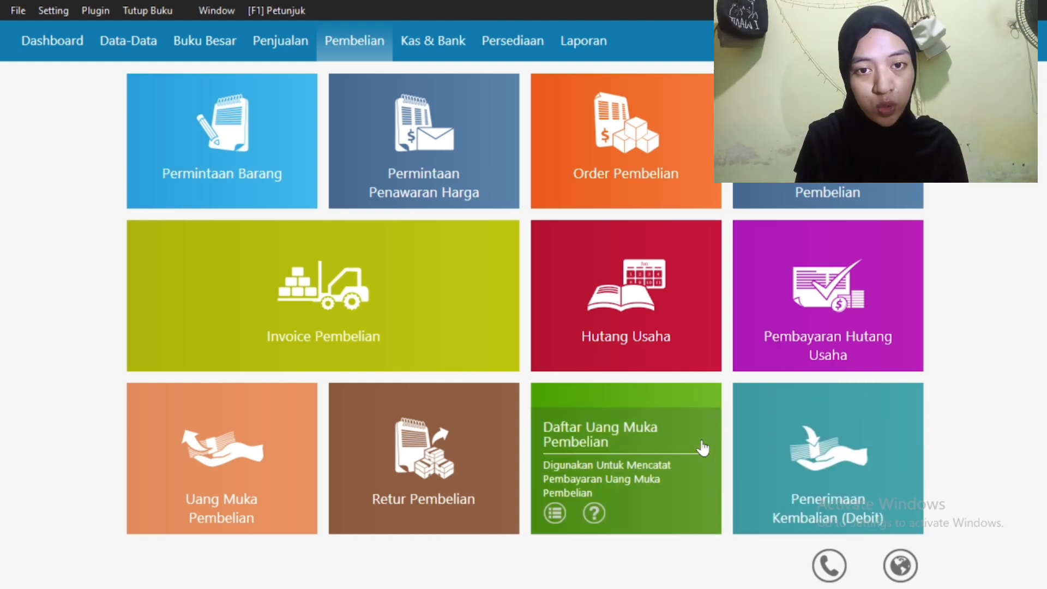
Start a new sales invoice for customer UD Sumber
click(281, 43)
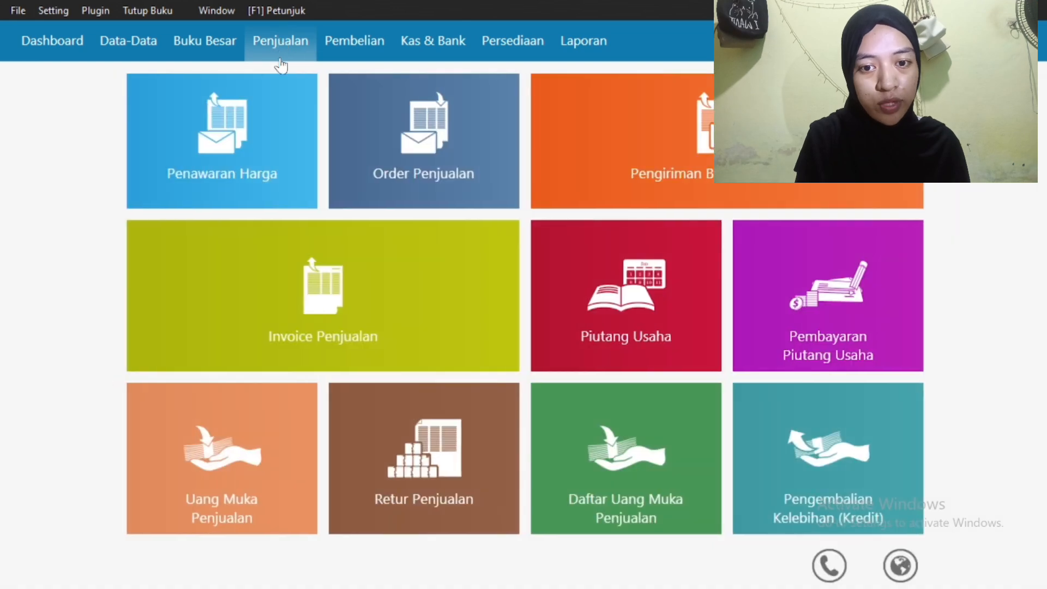
click(326, 307)
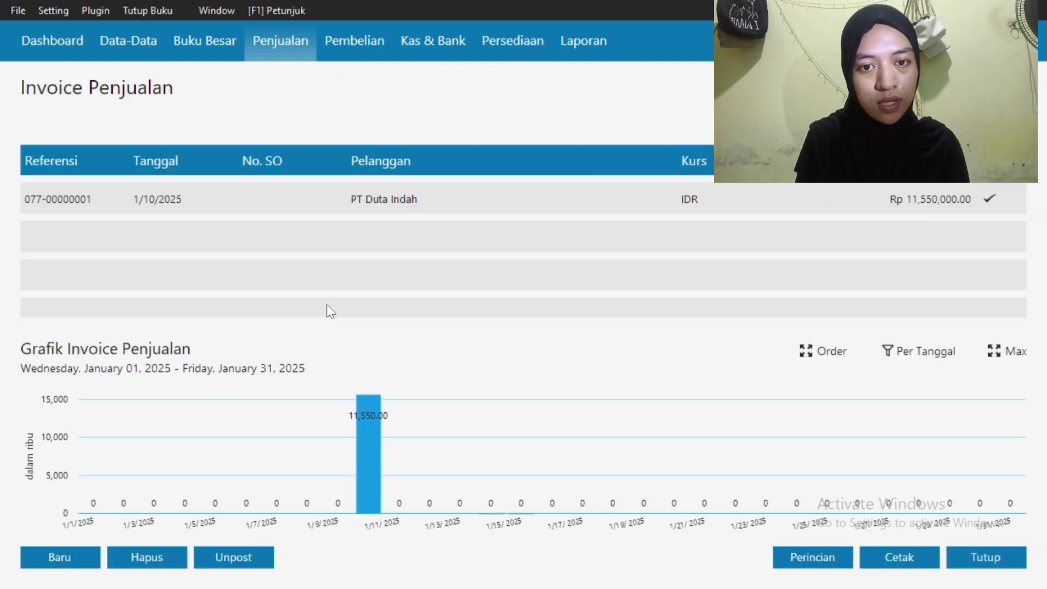
click(59, 557)
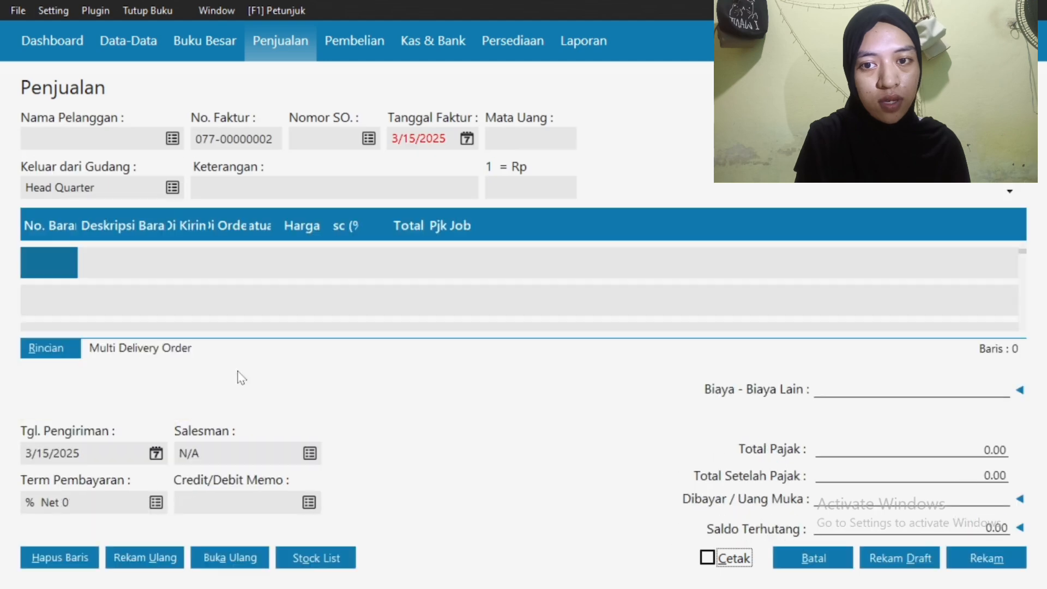
click(173, 139)
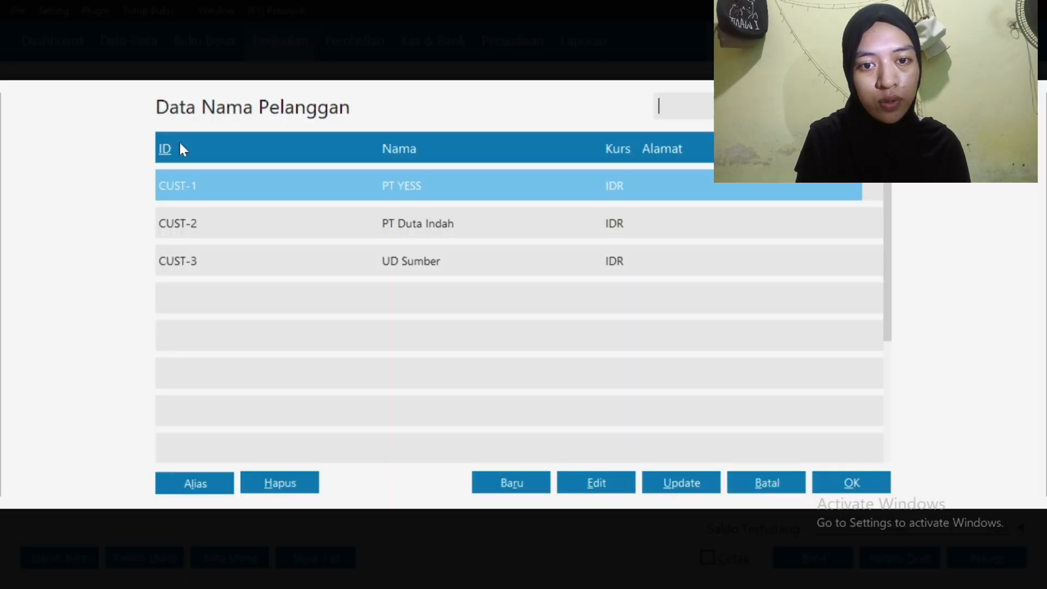
click(332, 257)
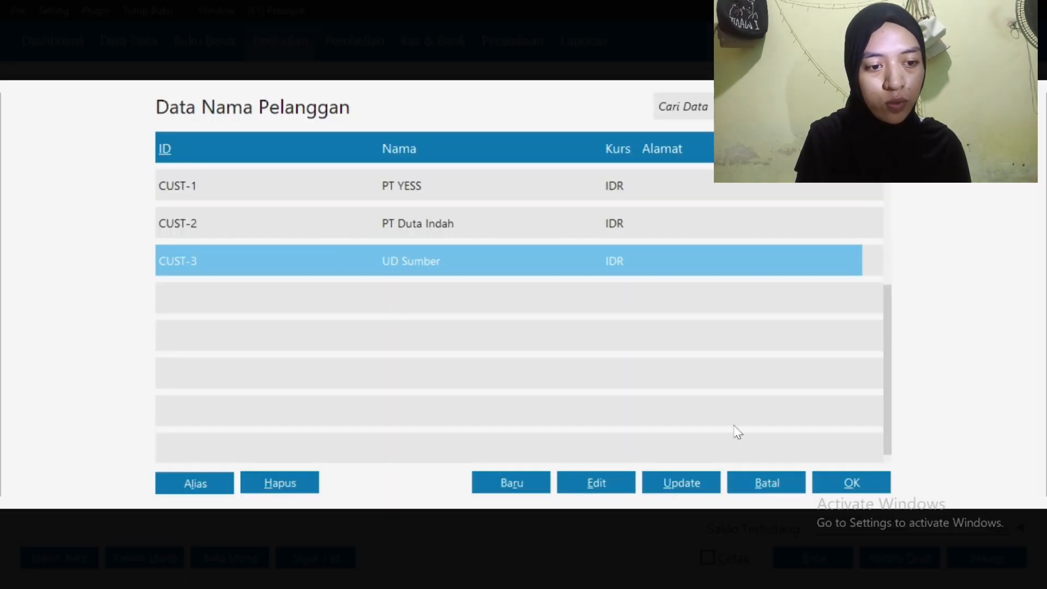
click(843, 482)
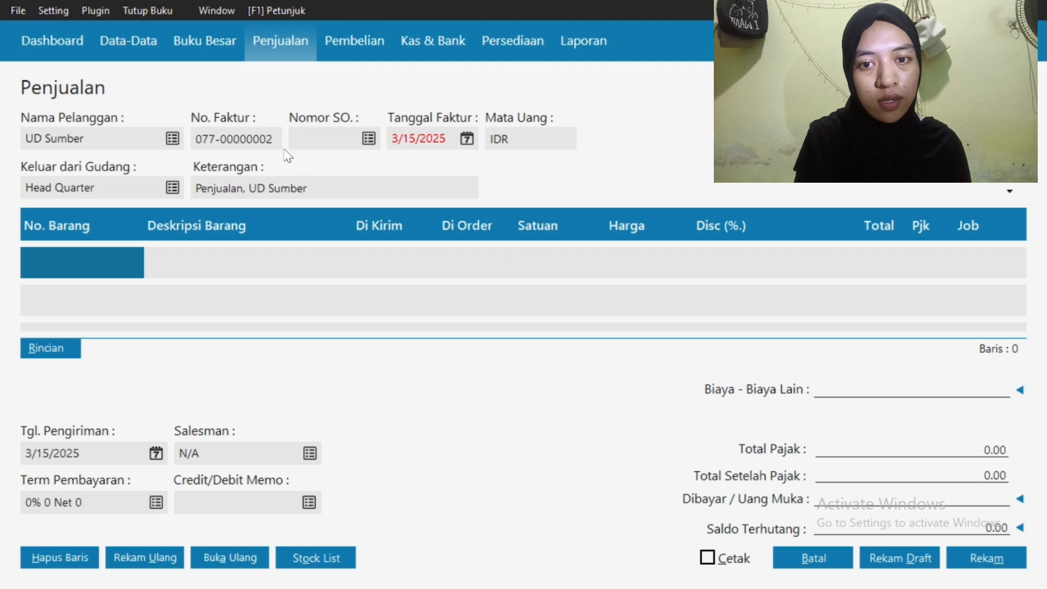
Date the invoice 1/20/2025 and bring up the item list for the first line
click(463, 142)
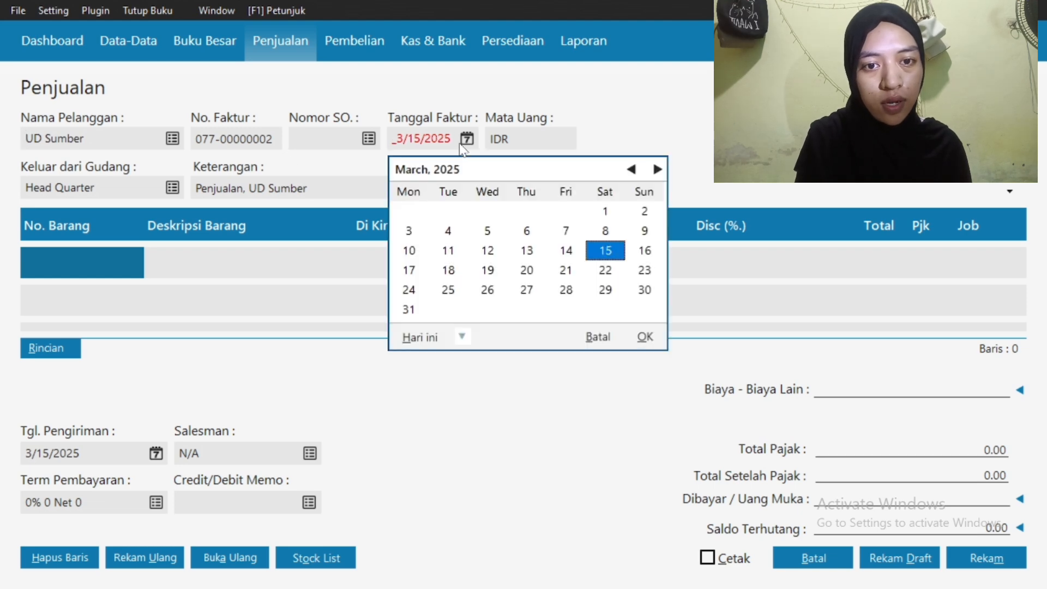
click(631, 169)
click(631, 170)
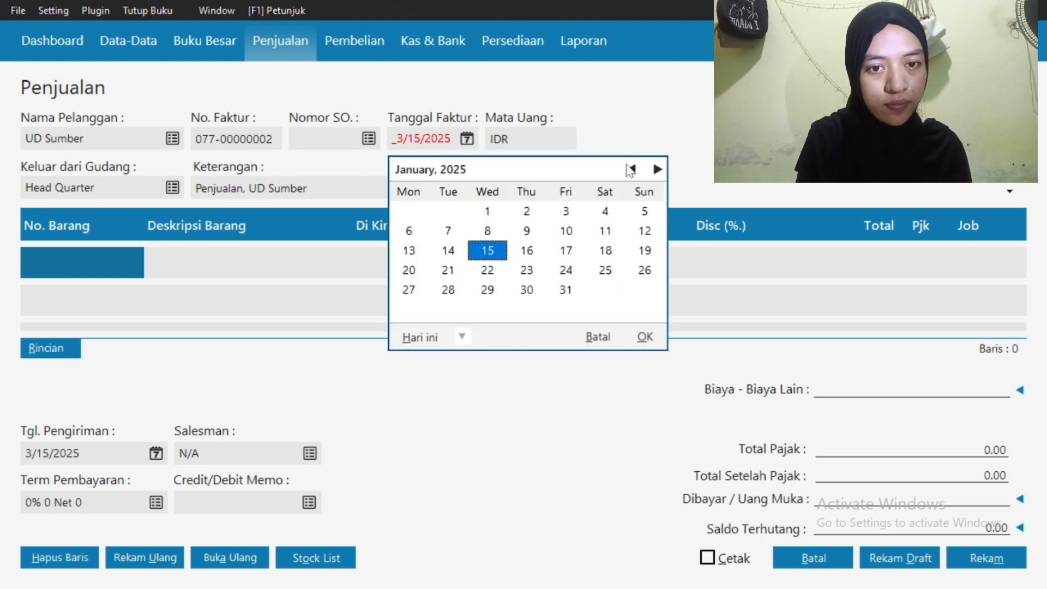
click(411, 273)
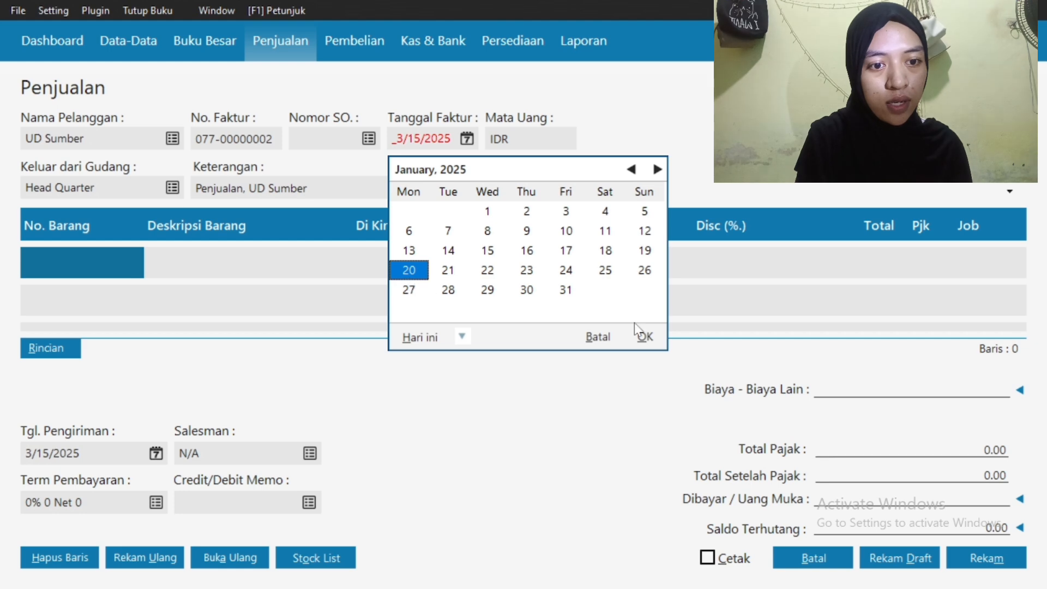
click(642, 335)
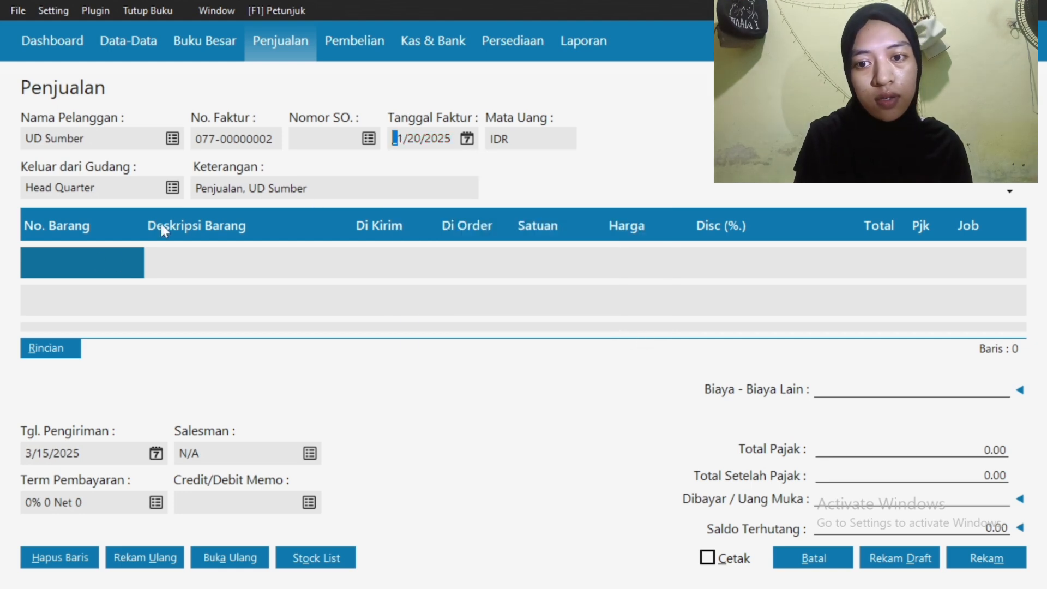
double_click(96, 268)
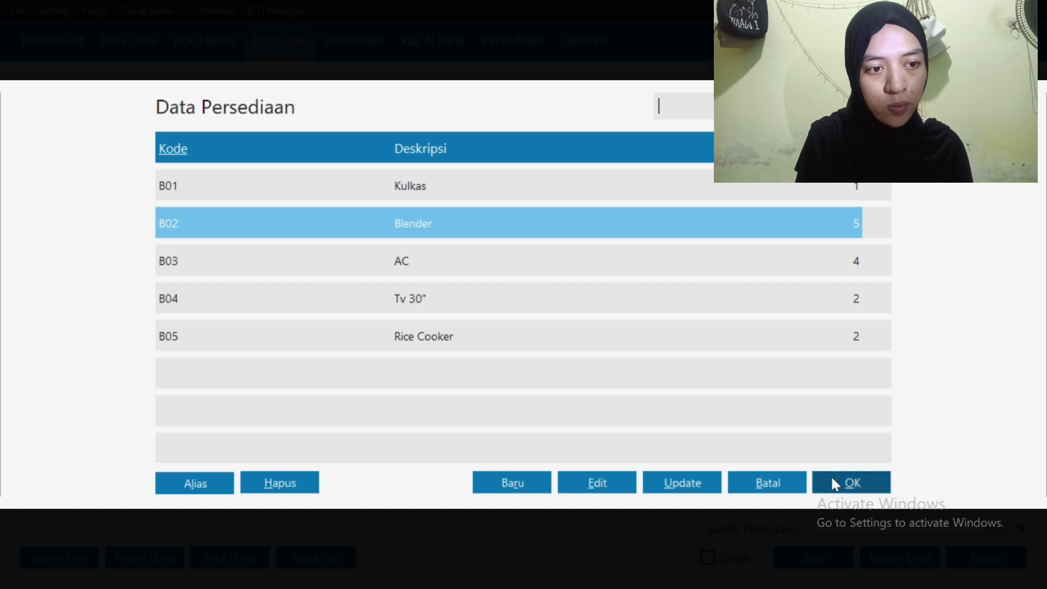
Add B02 Blender: 3 units at 400,000 each, taxed PPN
click(831, 476)
click(378, 265)
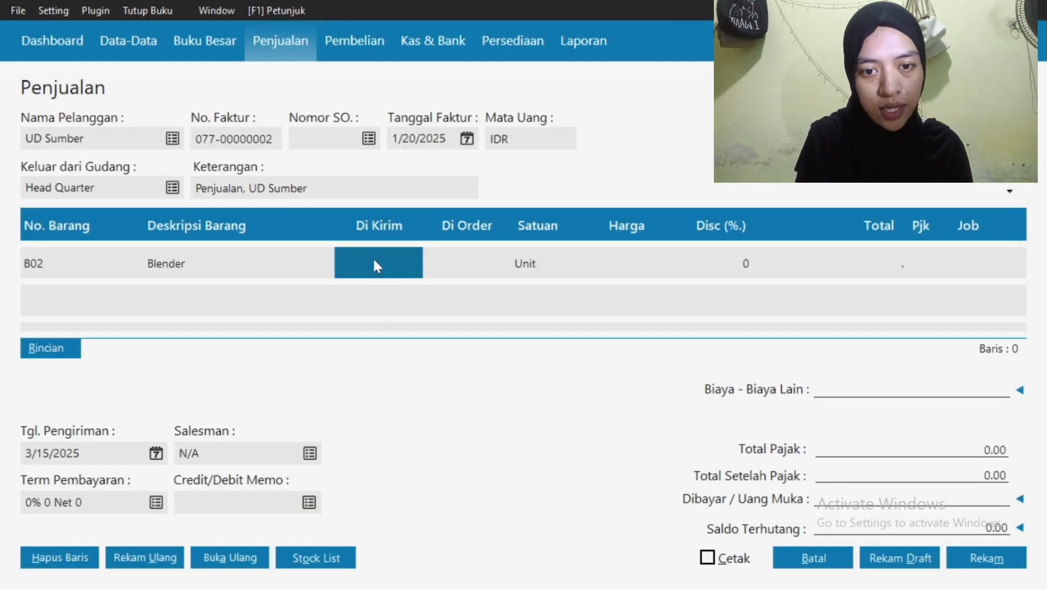
text(3)
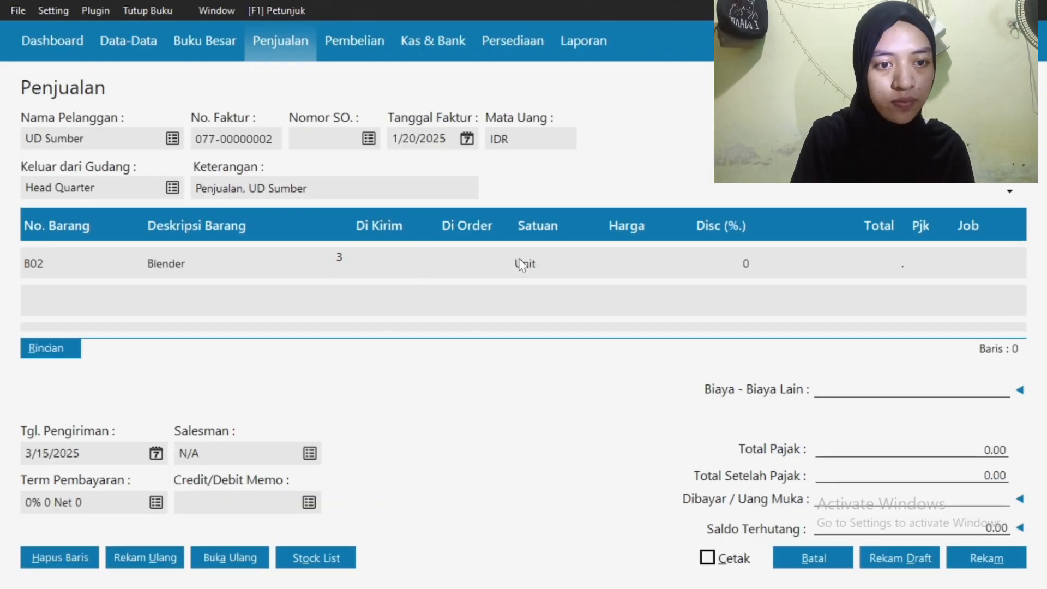
click(620, 261)
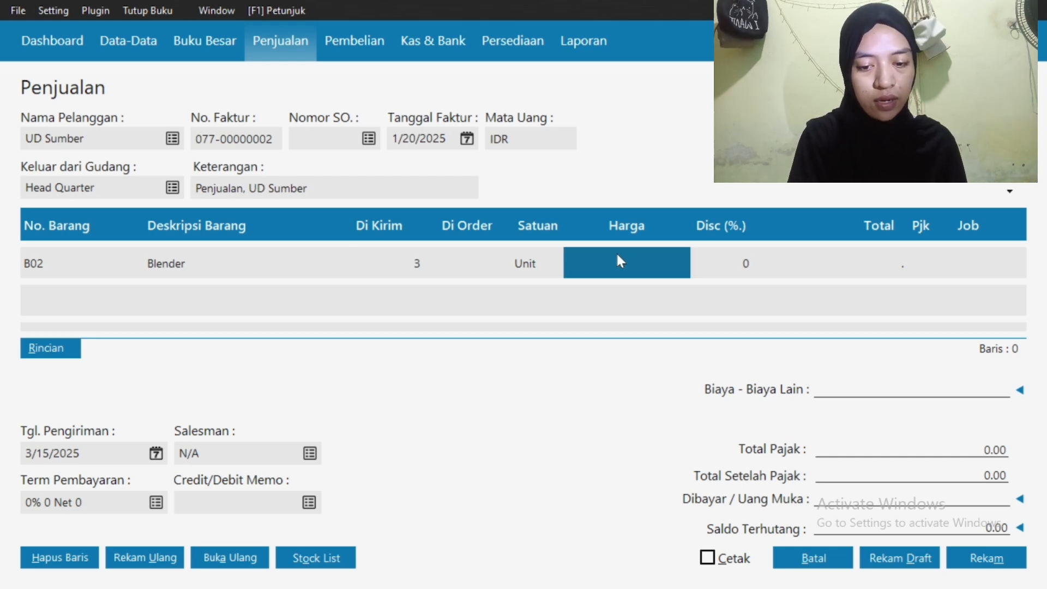
text(400)
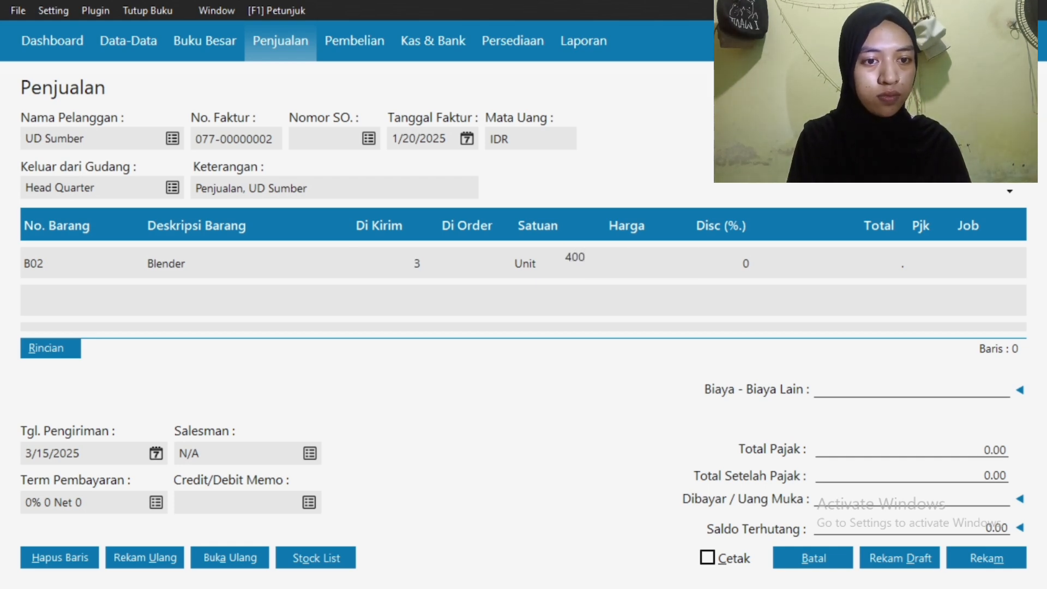
text(000)
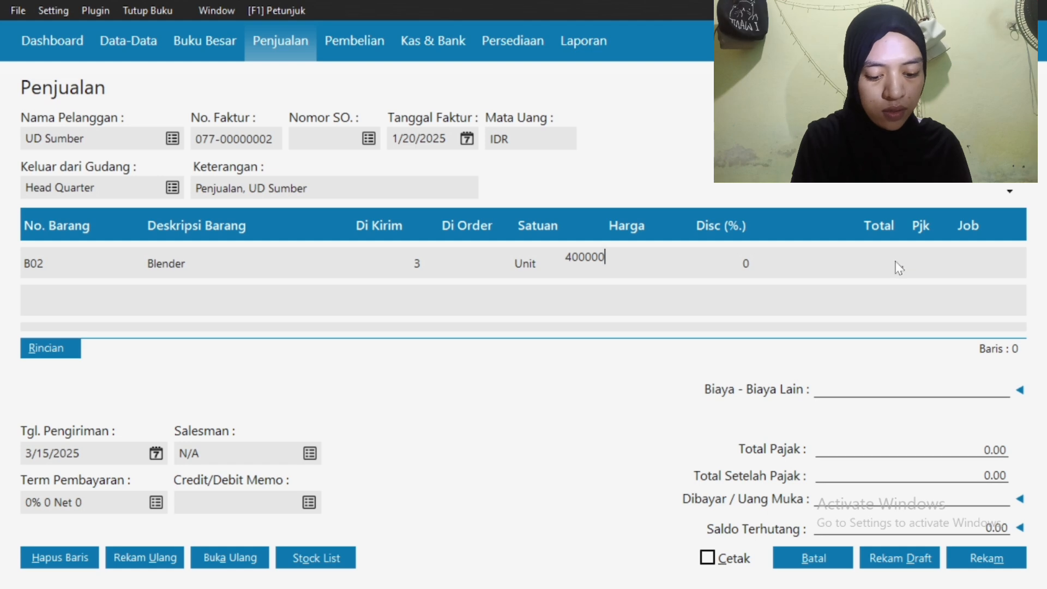
click(918, 263)
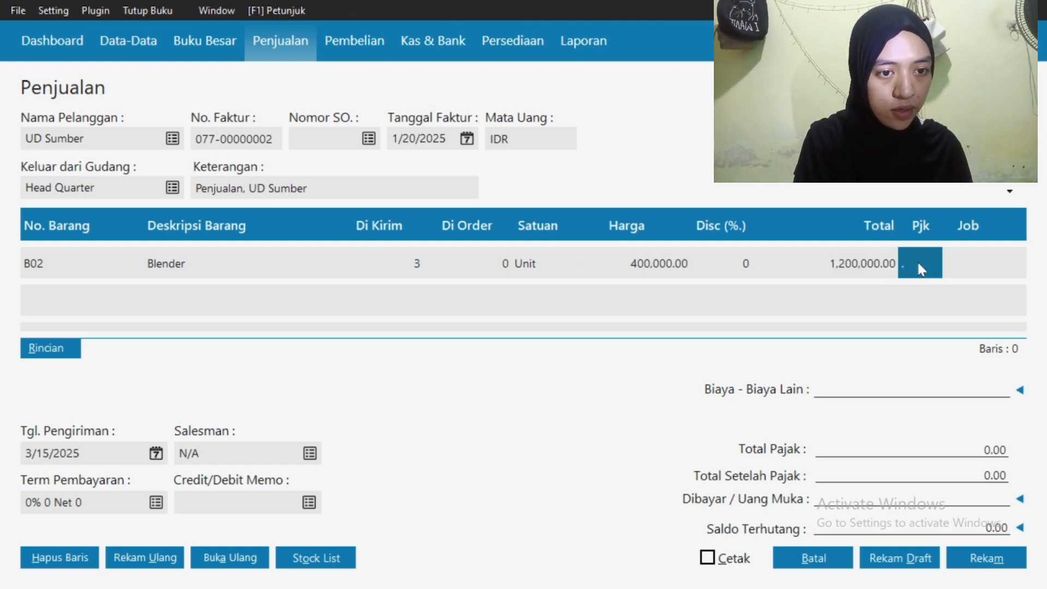
click(919, 263)
click(521, 221)
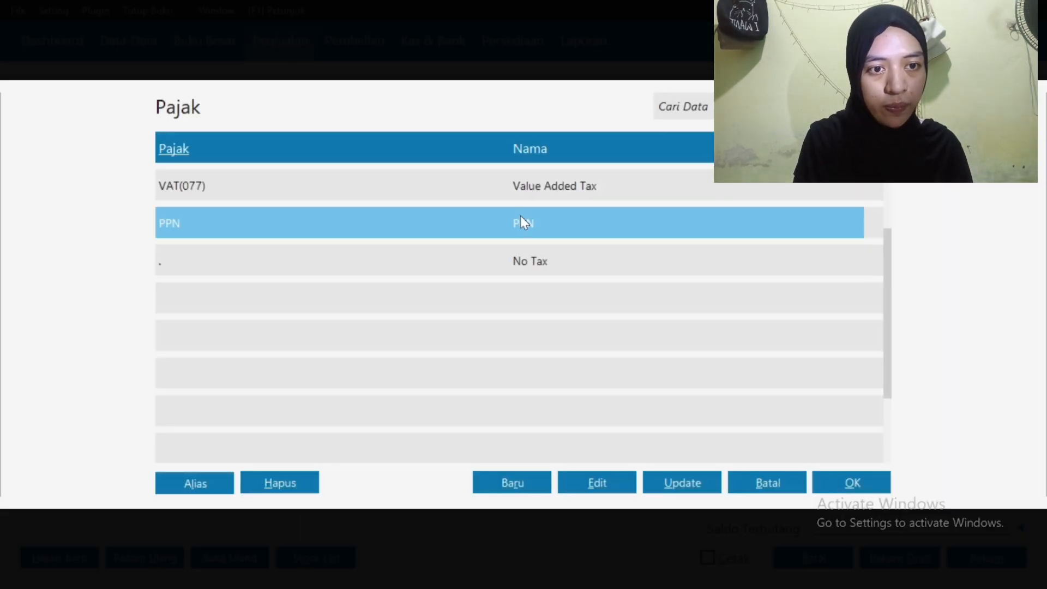
click(853, 489)
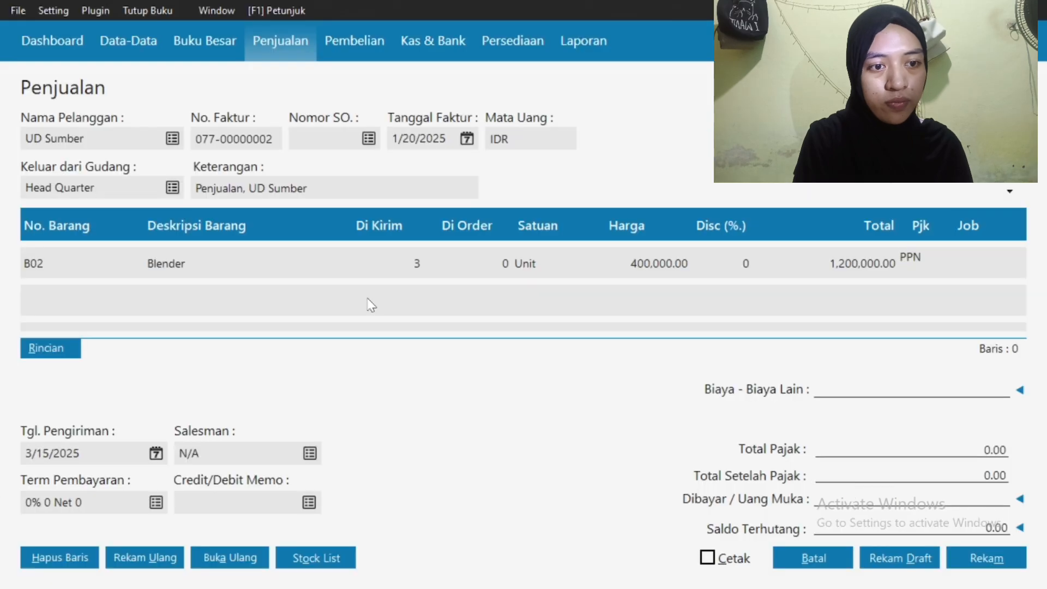
click(982, 266)
key(Down)
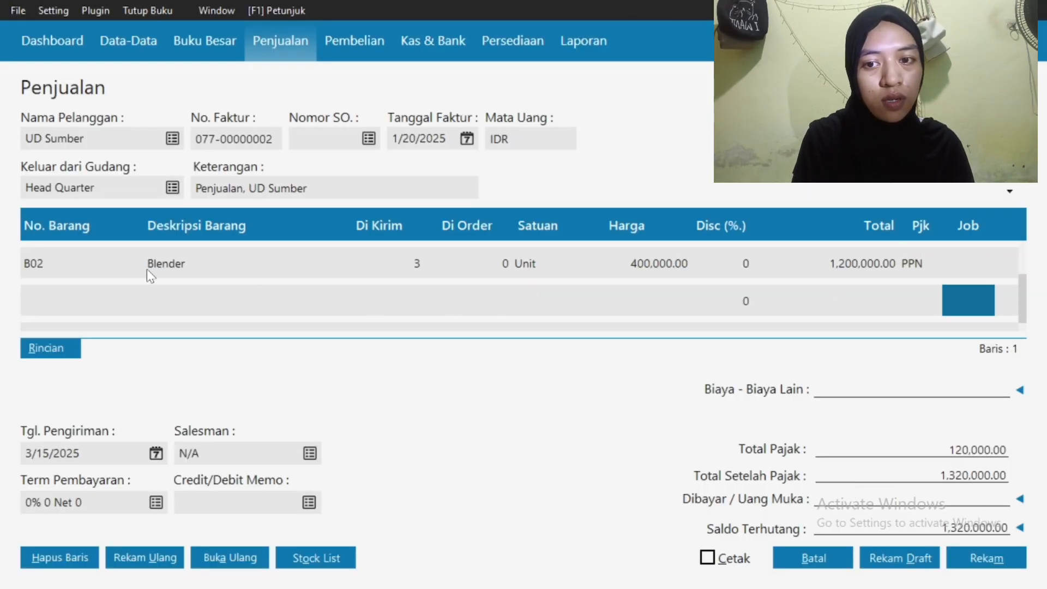
Add B03 AC: 2 units at 1,750,000 each with PPN, and save the invoice
click(65, 308)
double_click(62, 303)
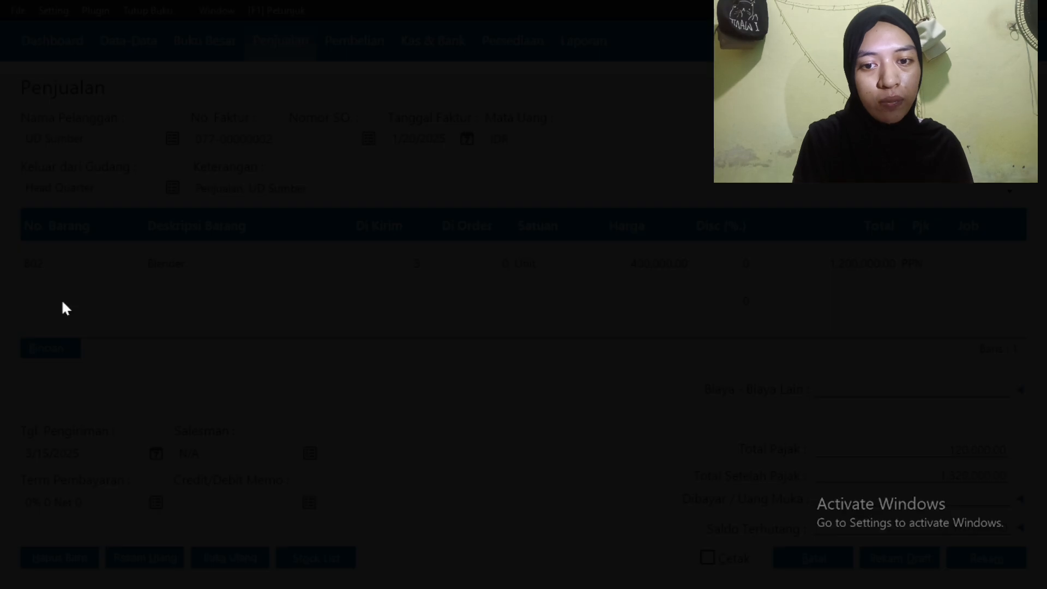
click(443, 271)
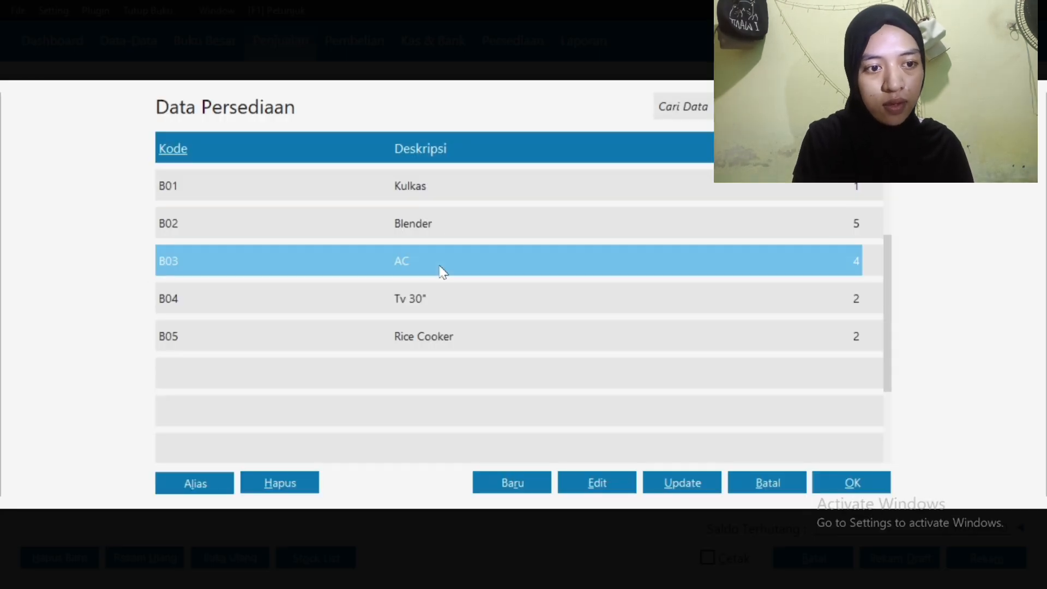
click(848, 491)
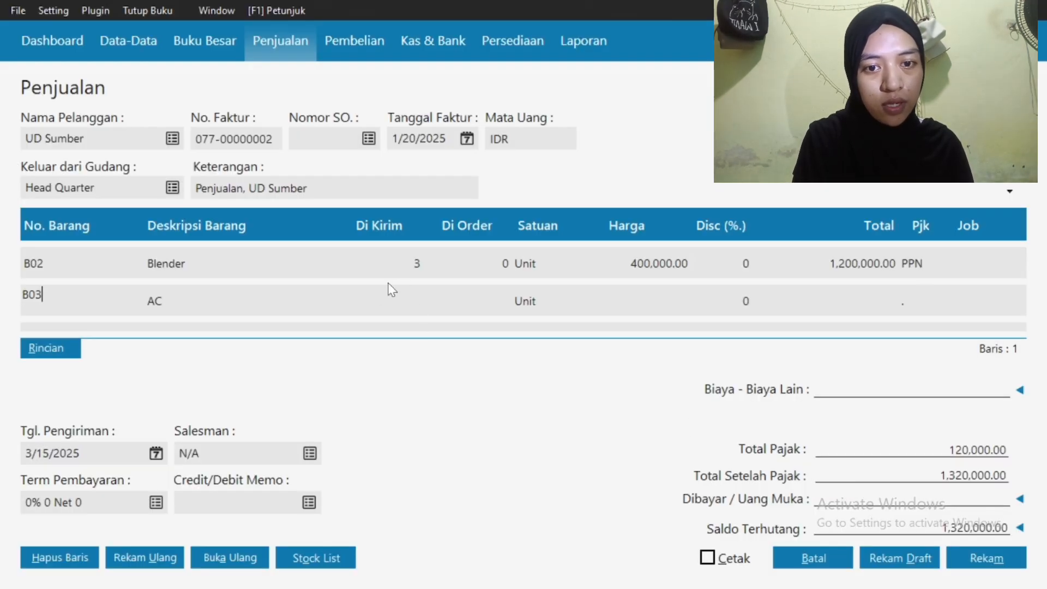
click(373, 300)
text(2)
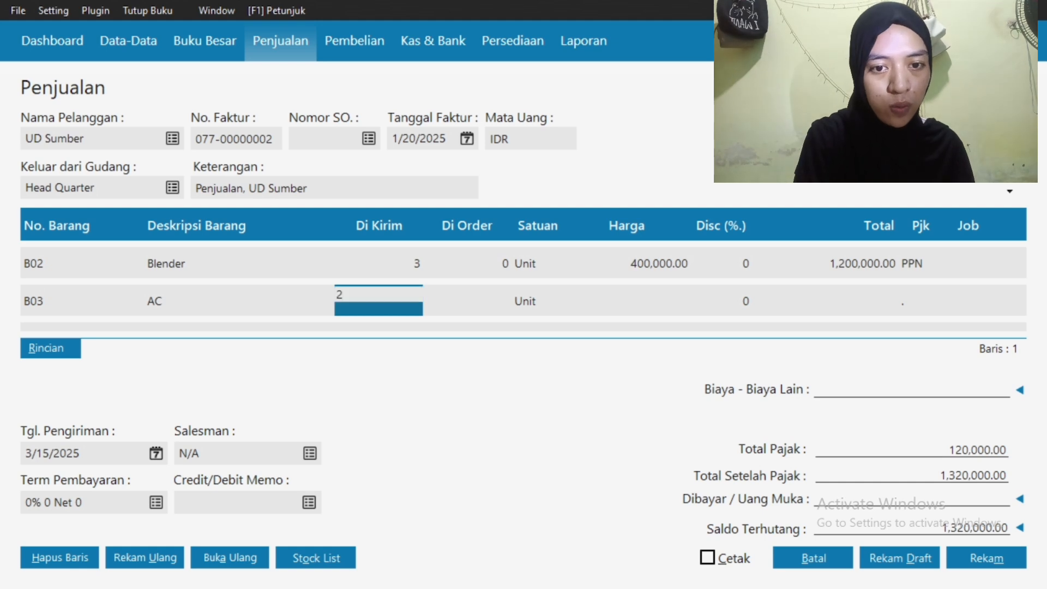
click(627, 308)
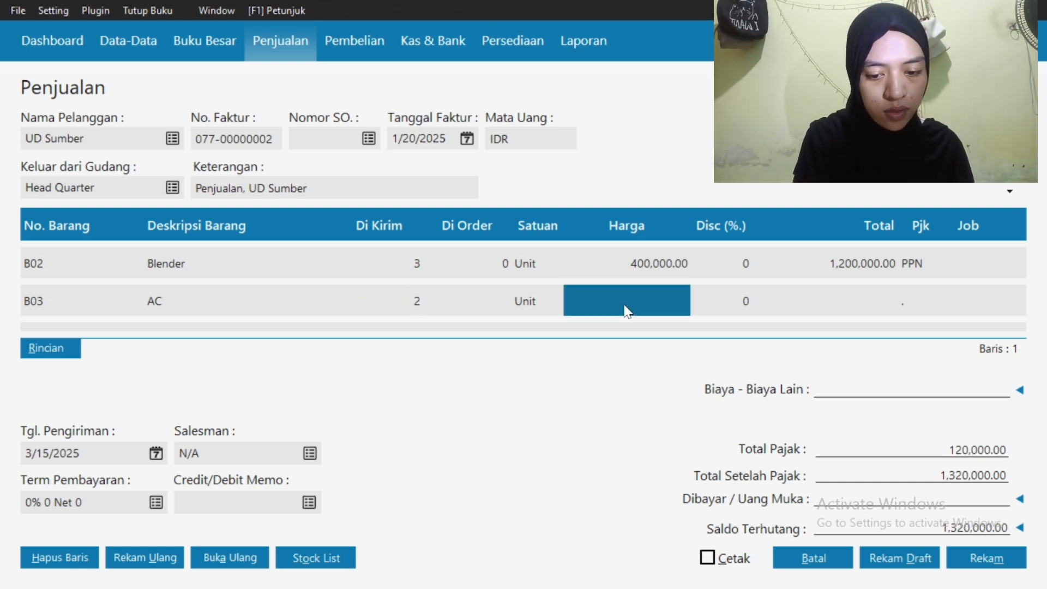
text(1,750,)
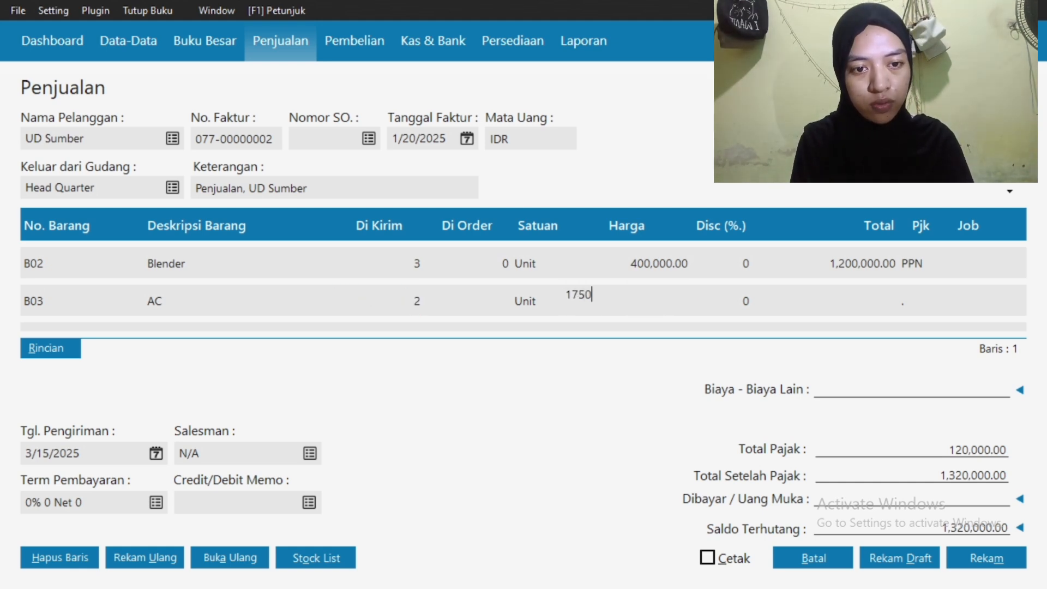
text(0000)
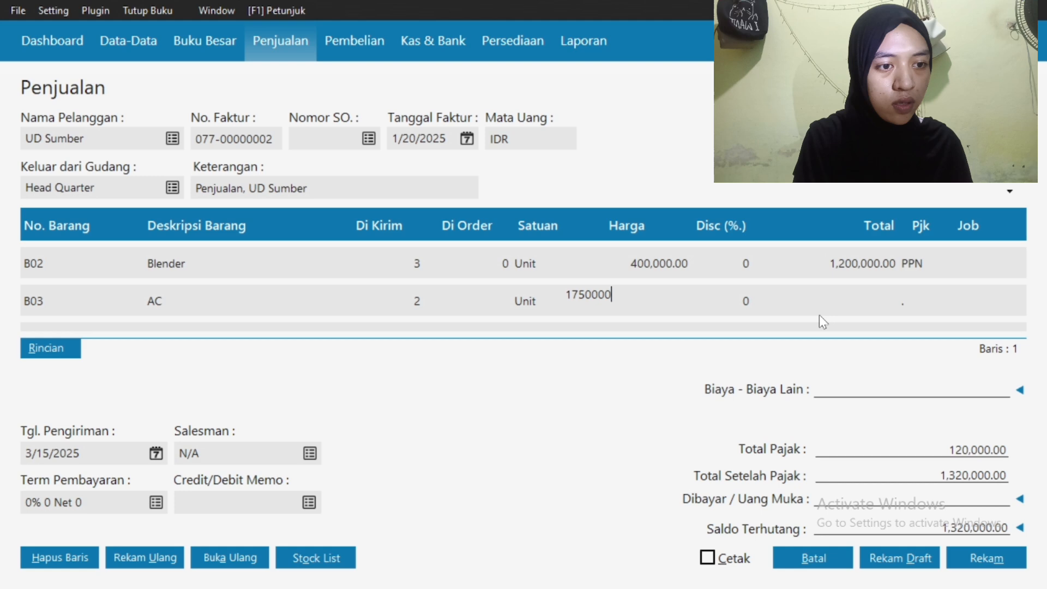
click(916, 308)
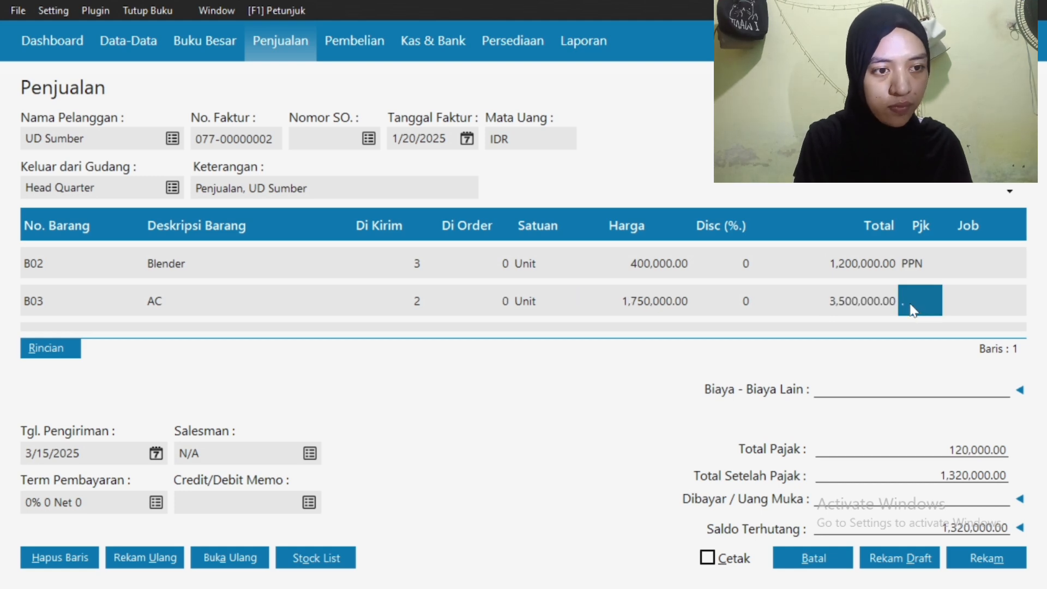
double_click(910, 304)
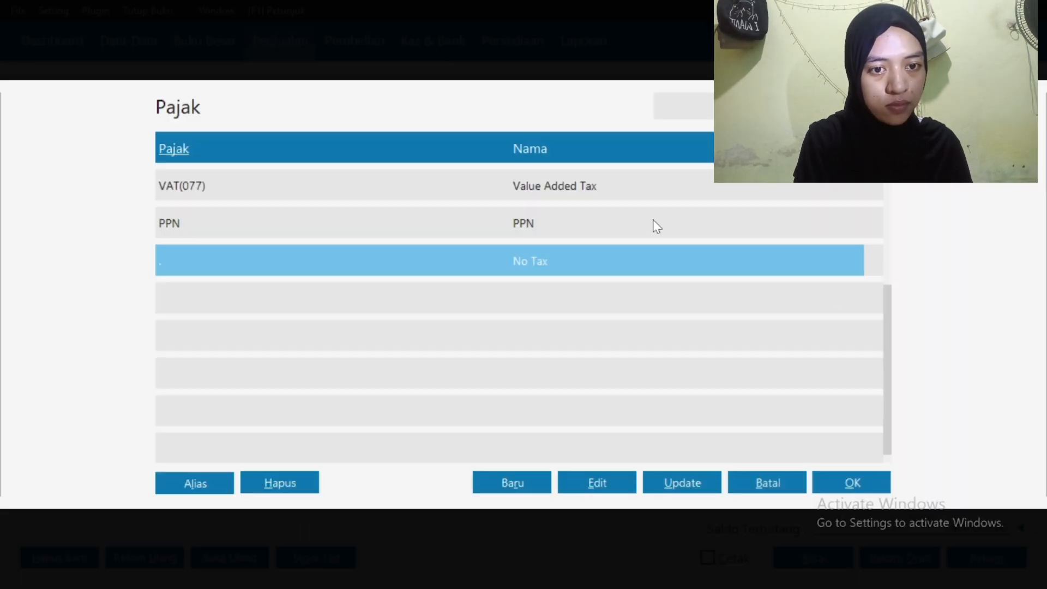
click(654, 220)
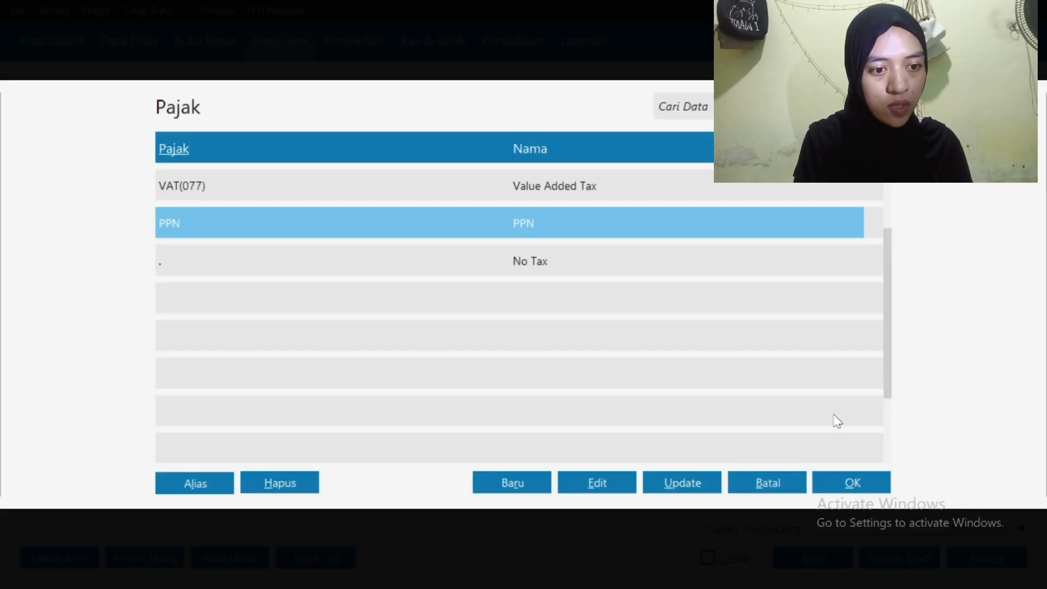
click(853, 485)
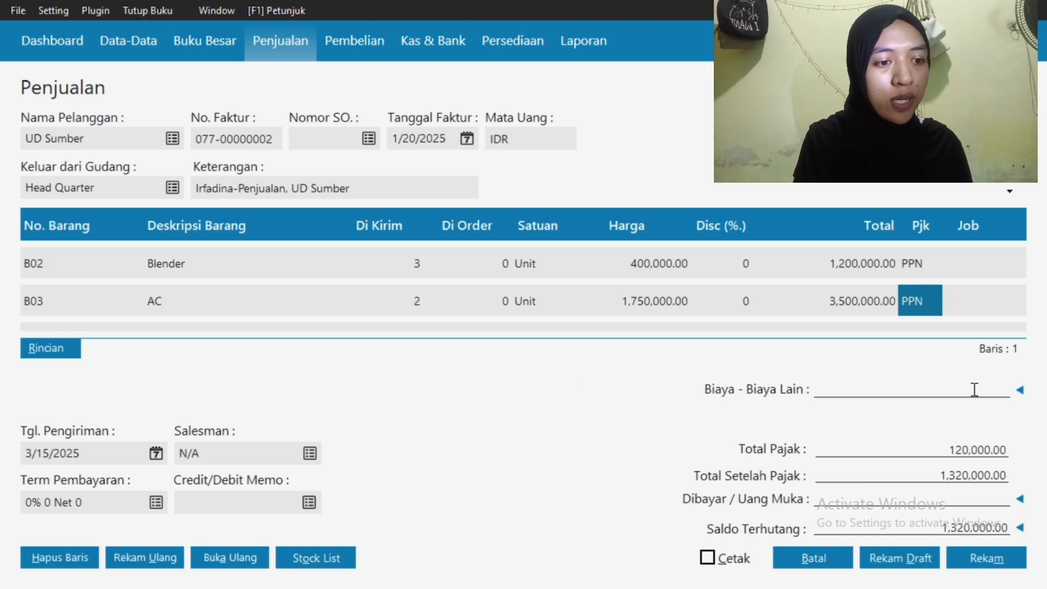
click(974, 557)
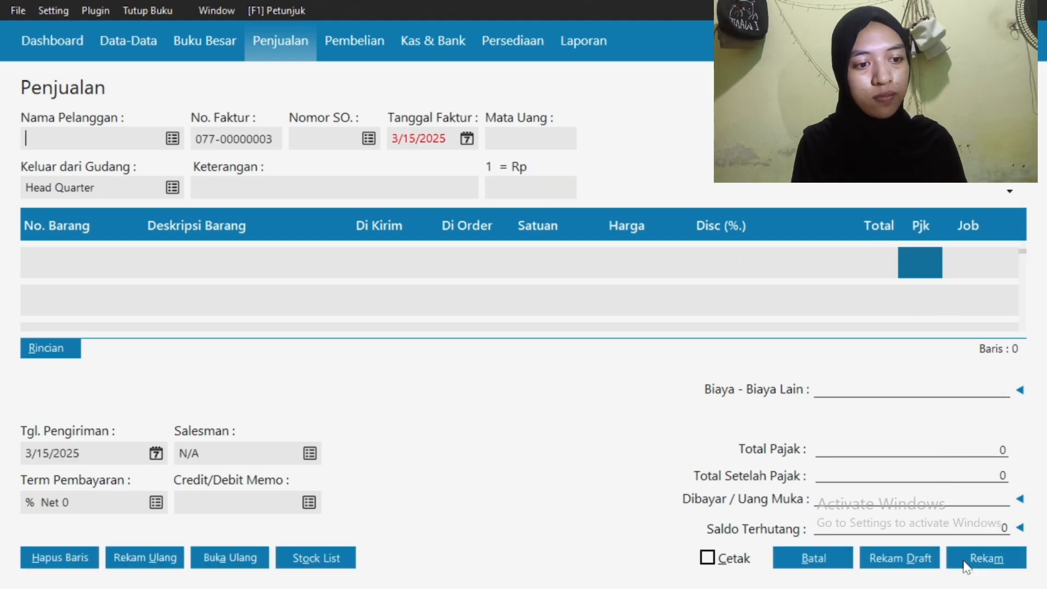
Discard the blank invoice, close the sales invoice list, and switch to Pembelian
click(833, 560)
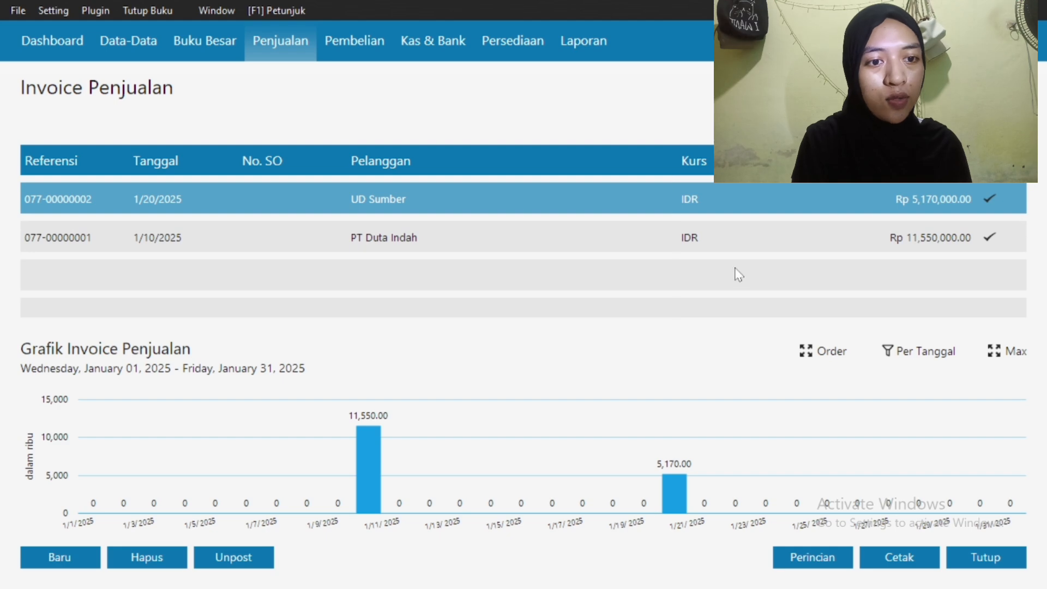
click(976, 559)
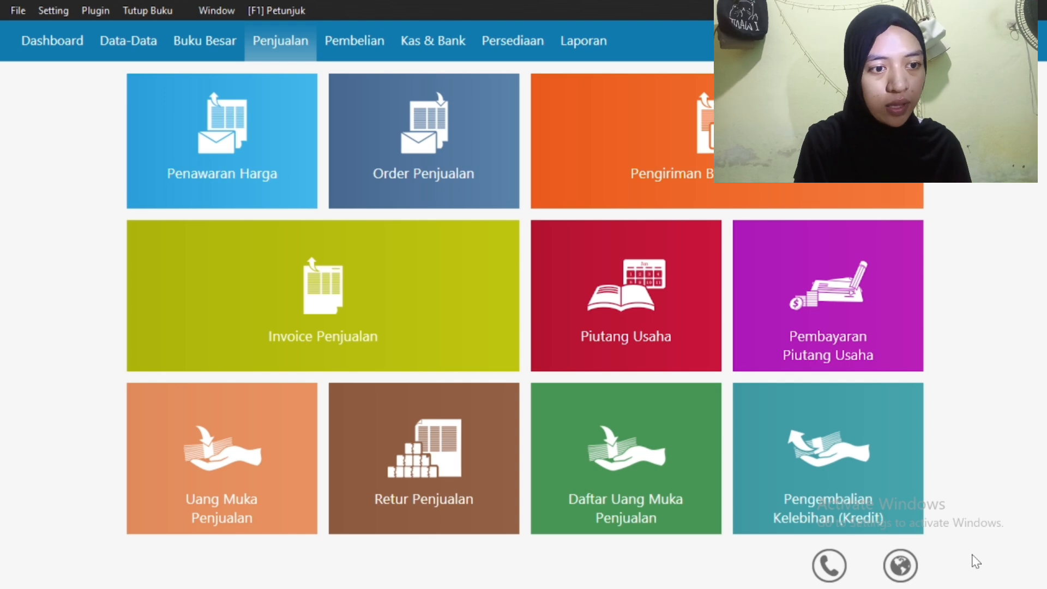
click(355, 43)
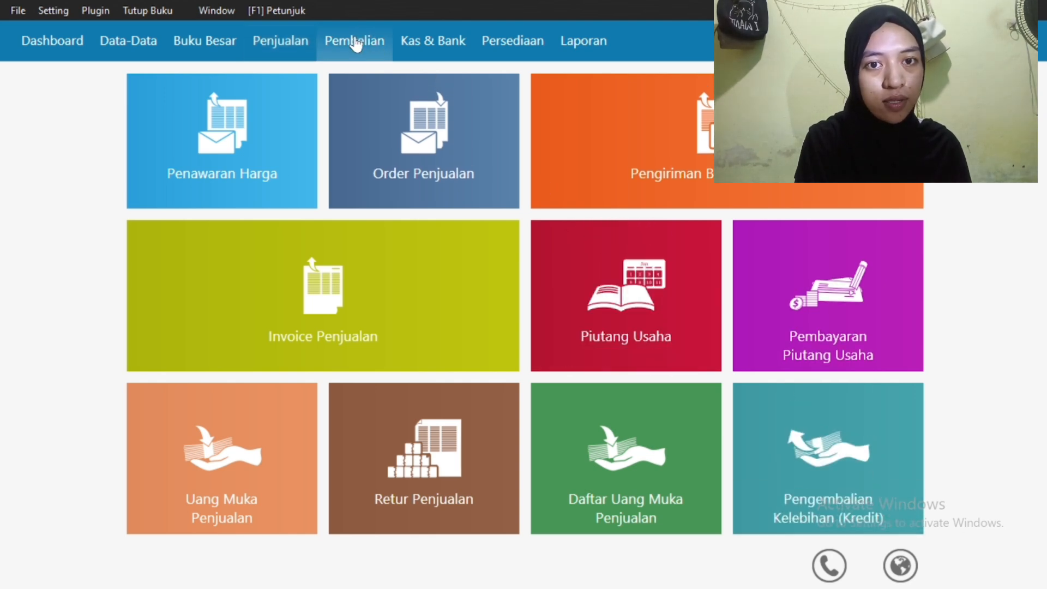
Start a new supplier debt payment from Kas to PT Intel Jaya
click(807, 275)
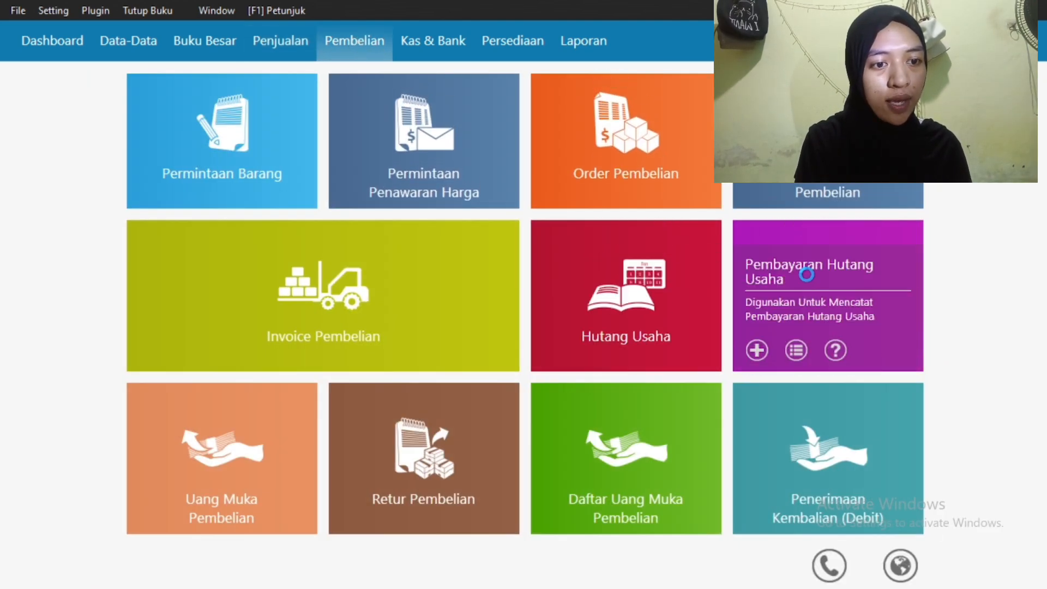
click(65, 558)
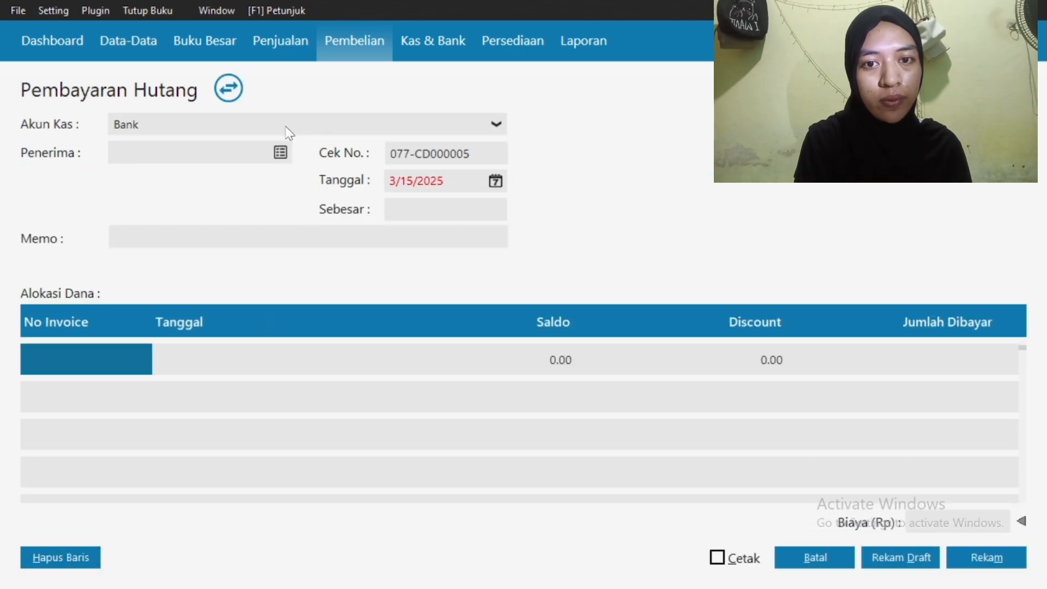
click(288, 133)
click(269, 167)
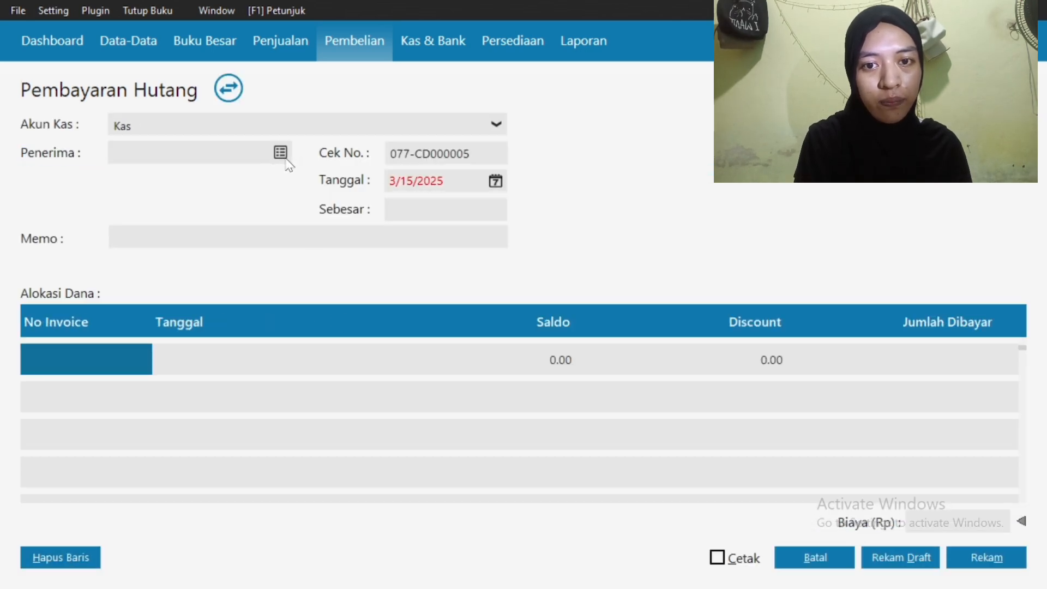
click(284, 157)
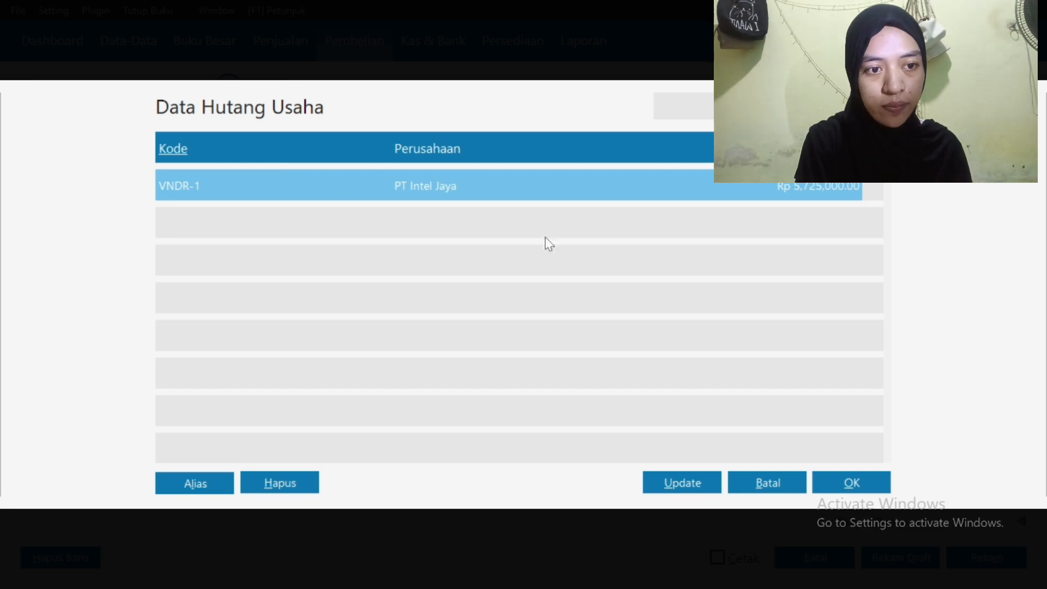
click(832, 488)
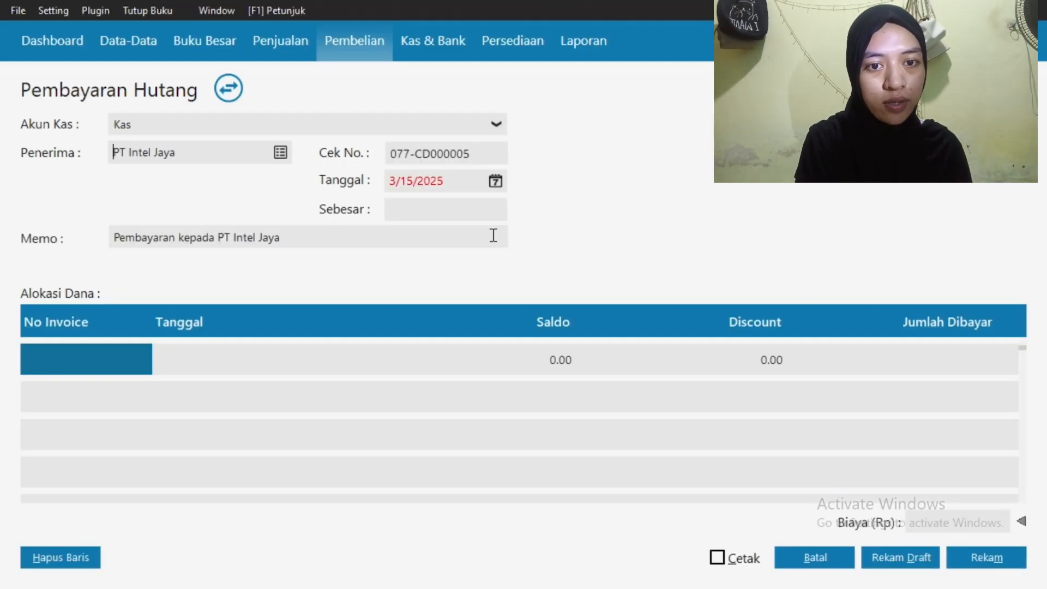
Date it 1/21/2025, enter 5,725,000, and prefix the memo with the preparer's name
click(496, 181)
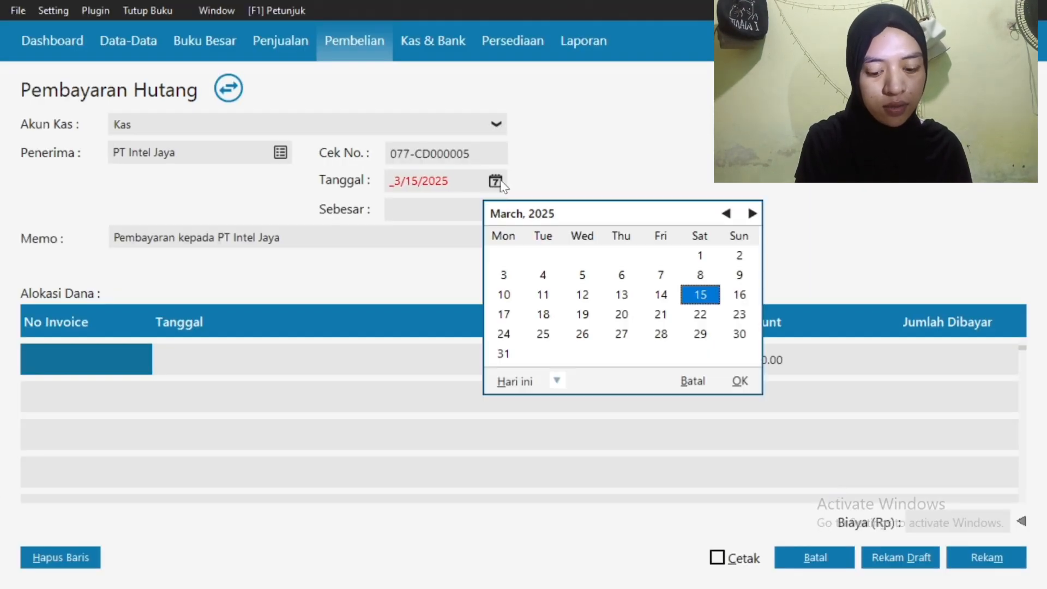
click(721, 216)
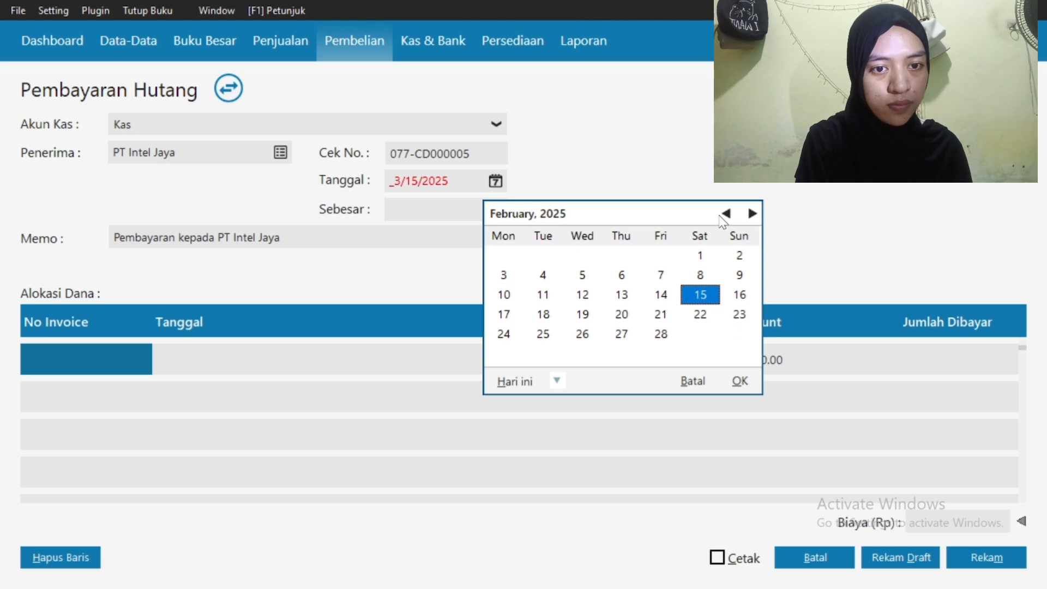
click(721, 216)
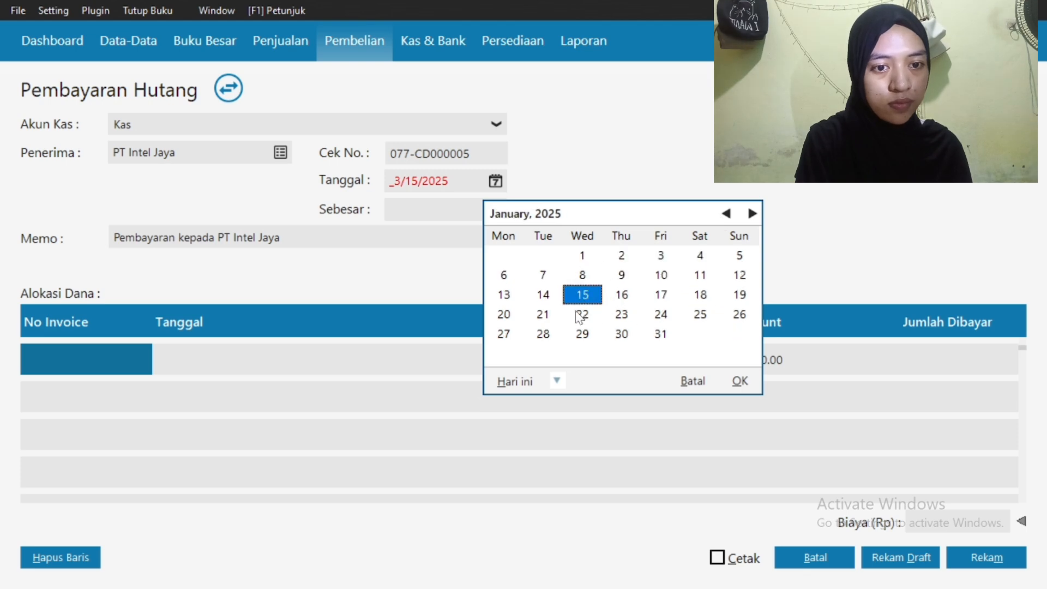
click(547, 315)
click(737, 381)
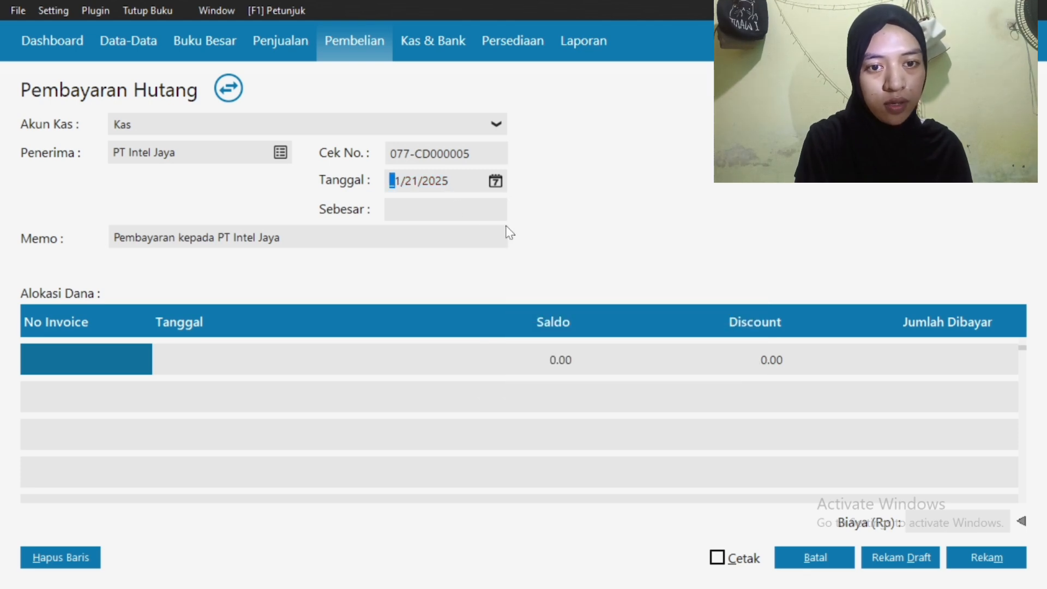
click(446, 214)
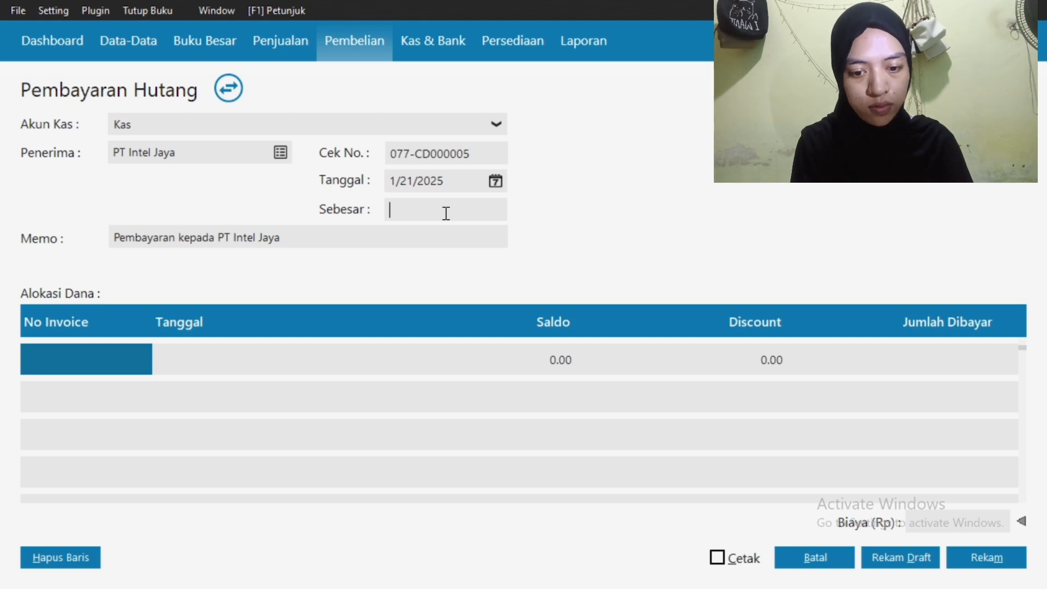
text(5725000)
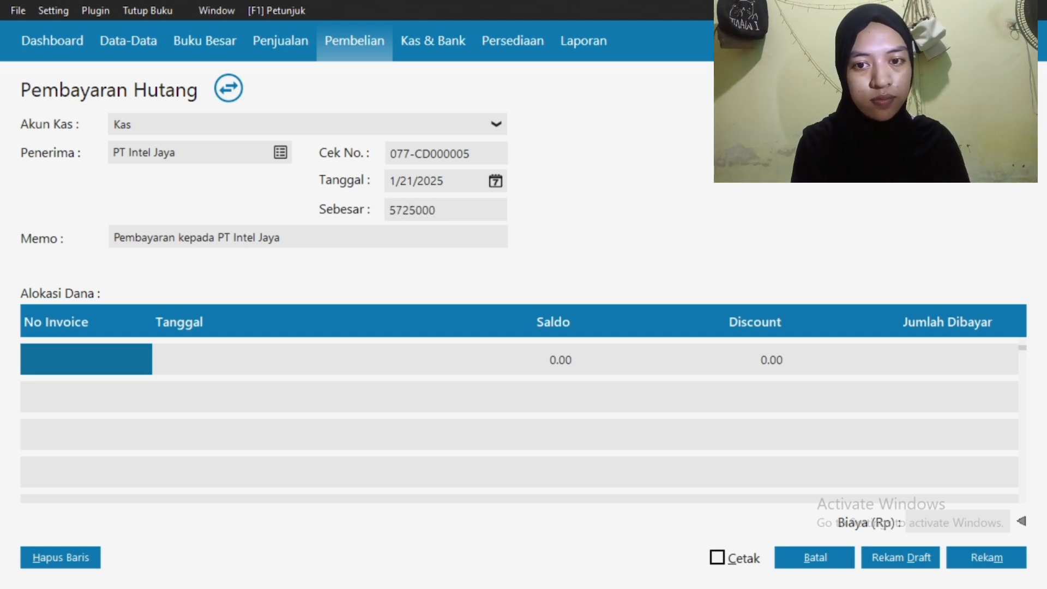
click(114, 237)
text(Irfadina-)
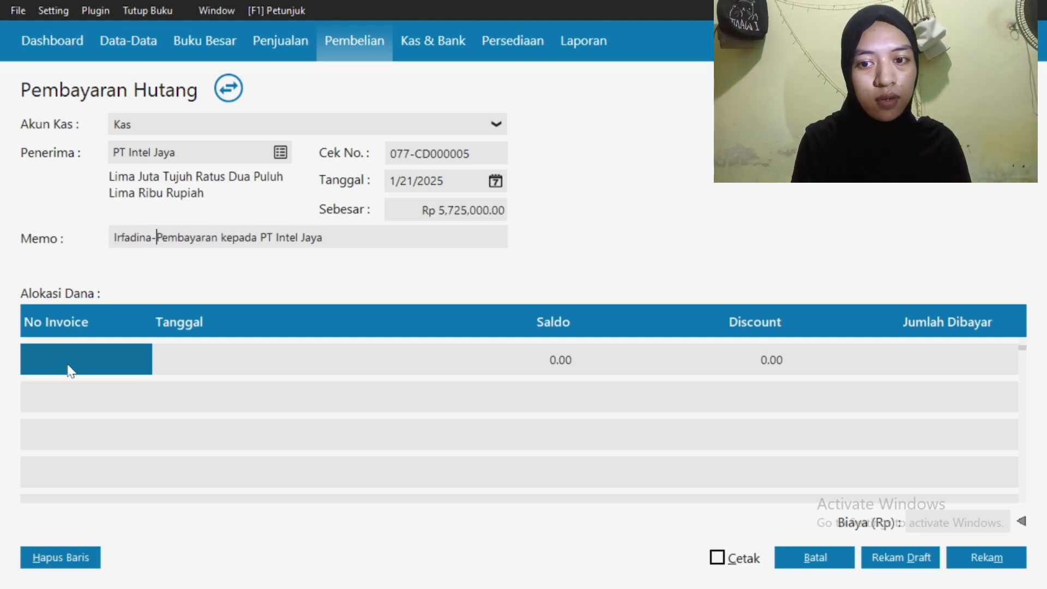
Allocate the payment to invoice inv 01 and save it
double_click(70, 371)
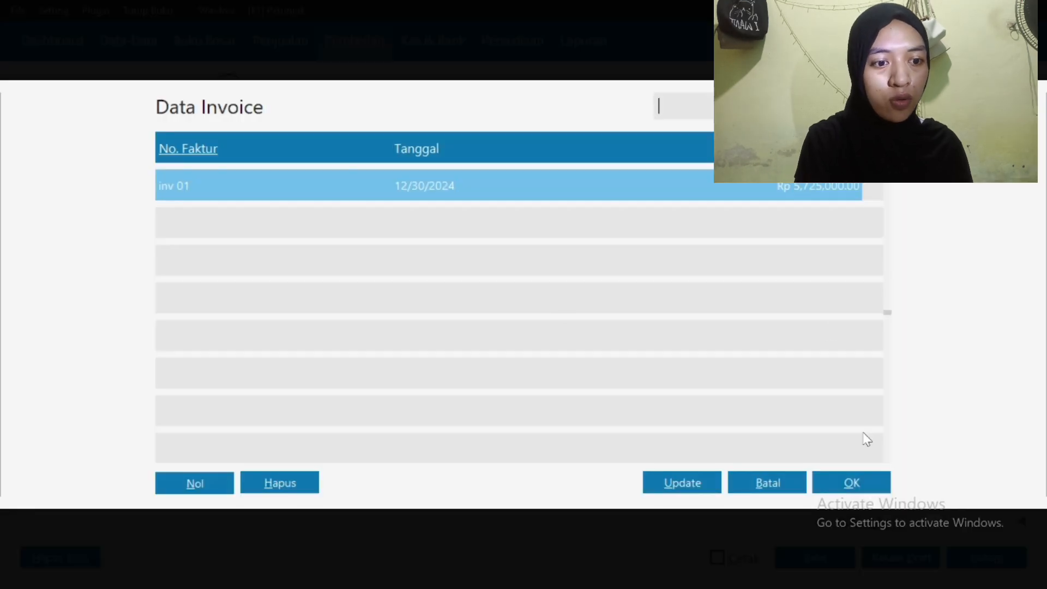
click(840, 488)
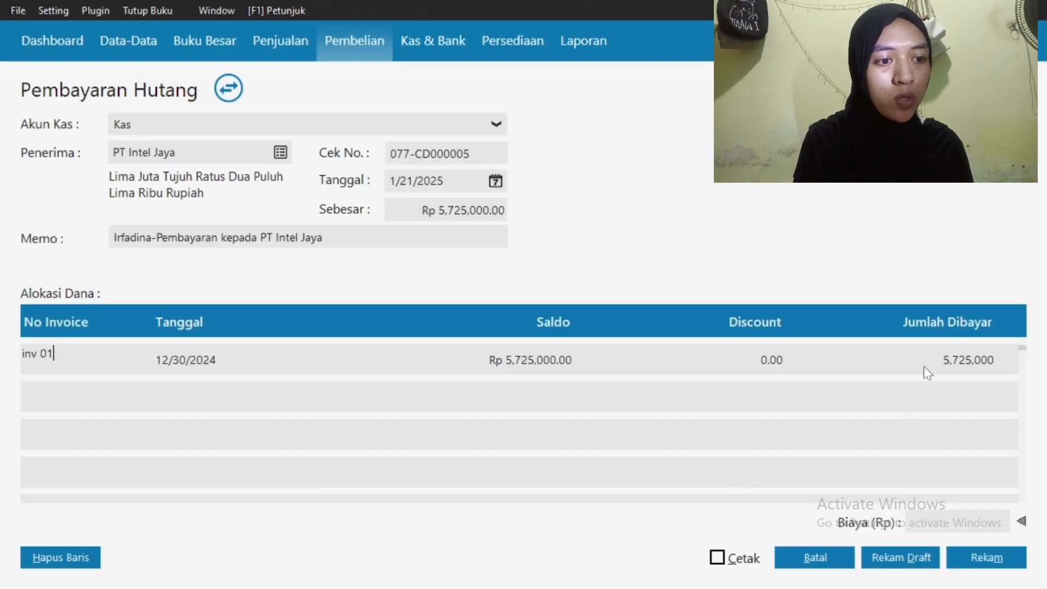
click(974, 559)
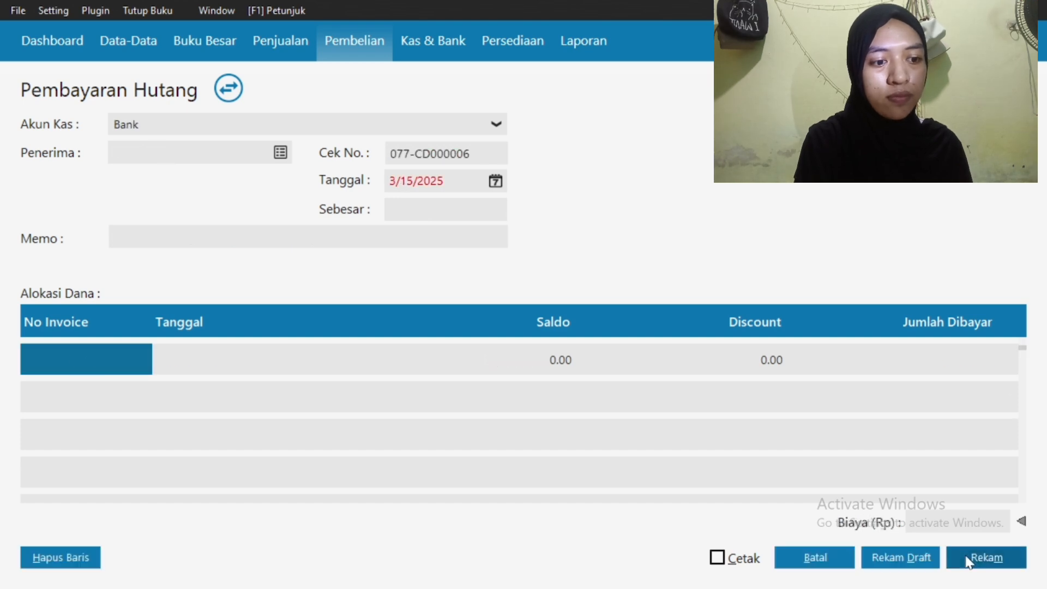
Close the payment form and payment list, then switch to the Persediaan section
click(821, 561)
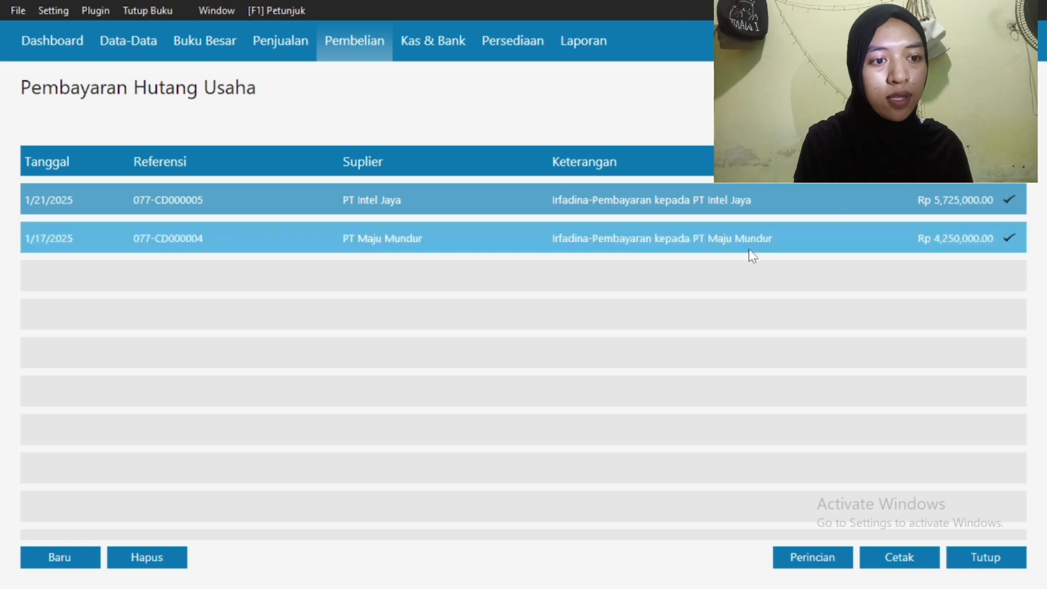
click(973, 557)
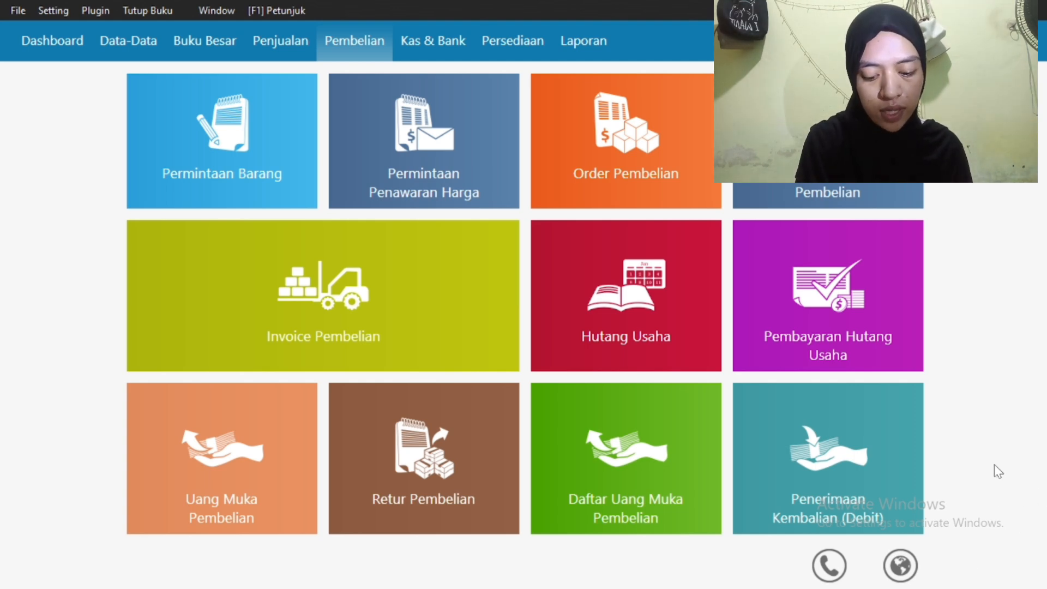
click(509, 51)
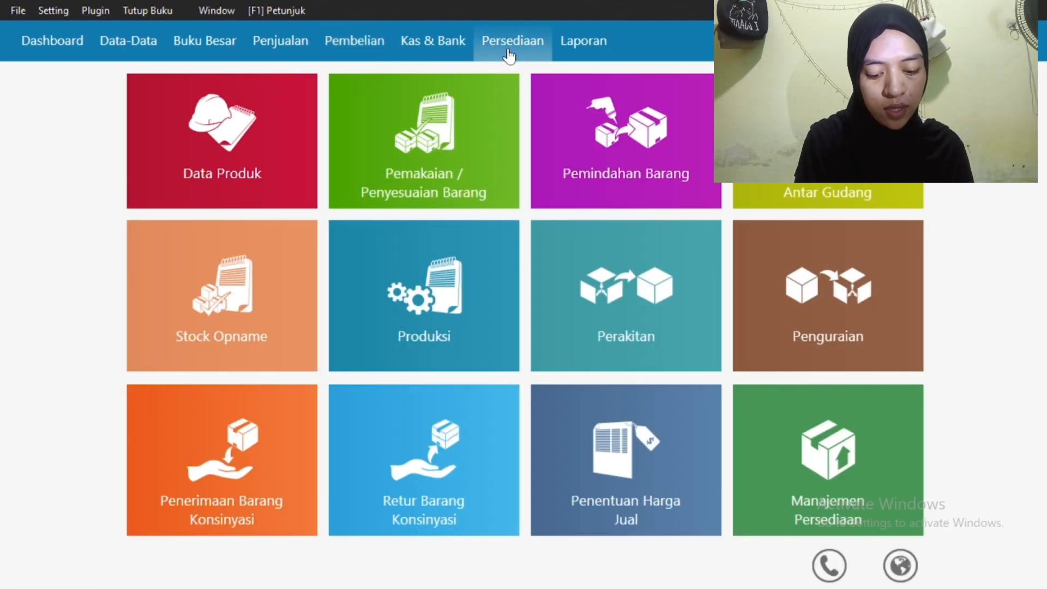
Start a new inventory adjustment dated 1/29/2025
click(442, 129)
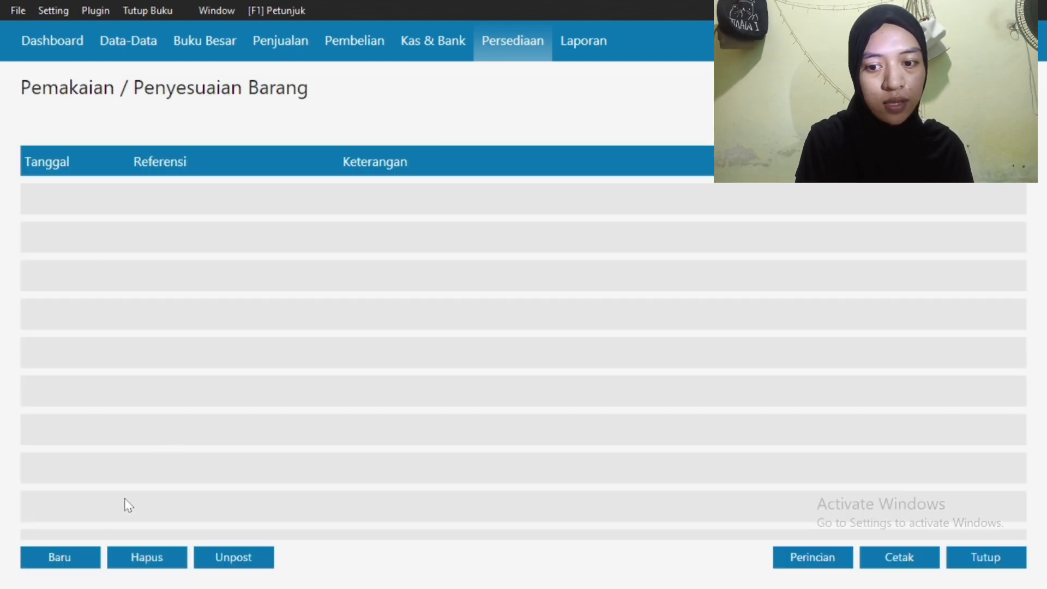
click(66, 557)
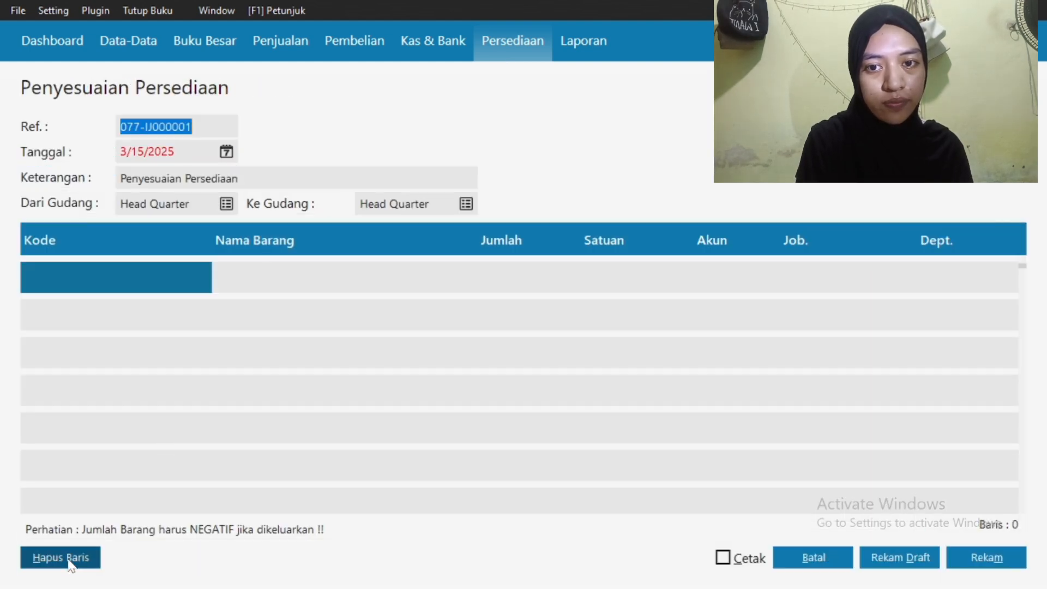
click(227, 152)
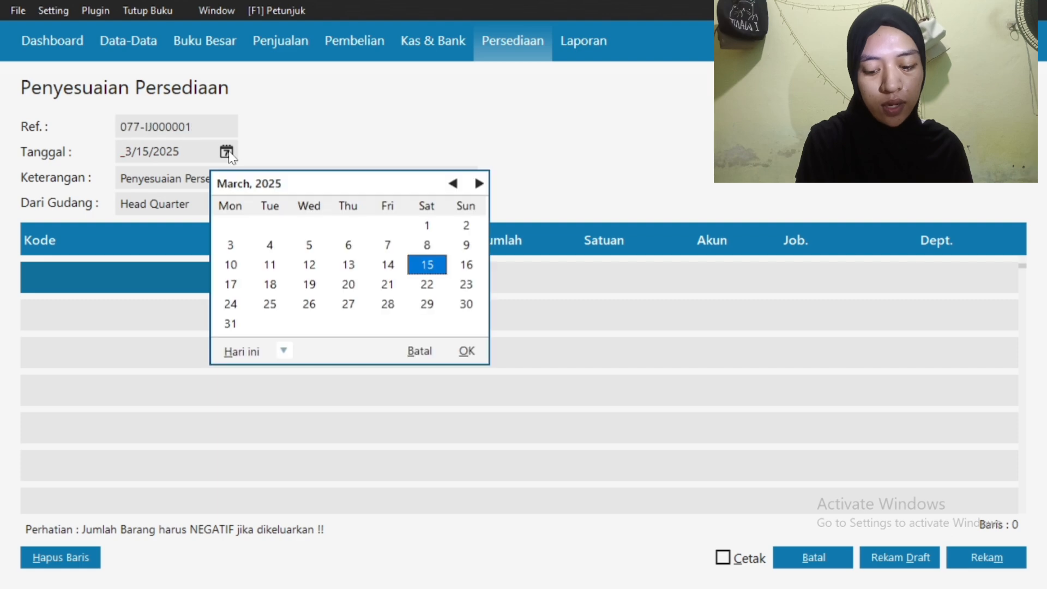
click(454, 184)
click(454, 183)
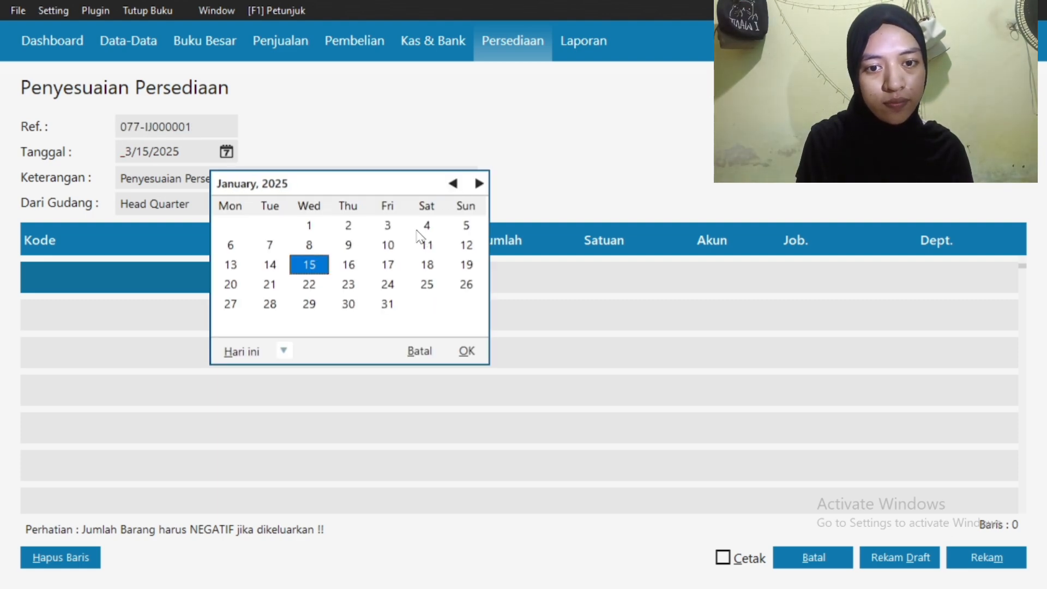
click(310, 308)
click(466, 352)
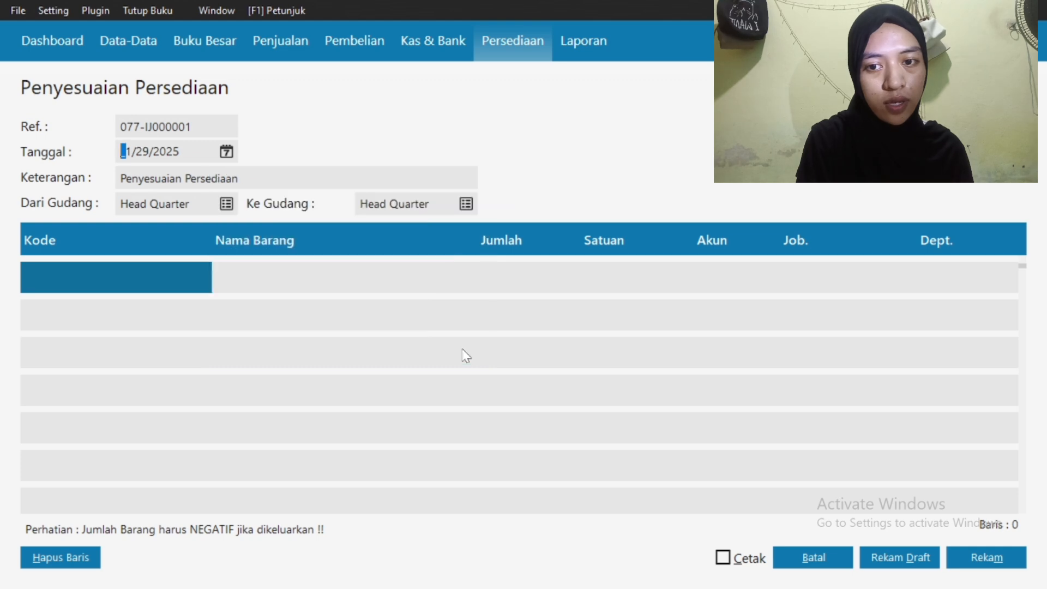
Add 1 unit of B04 Tv 30" to the adjustment and save it
double_click(94, 282)
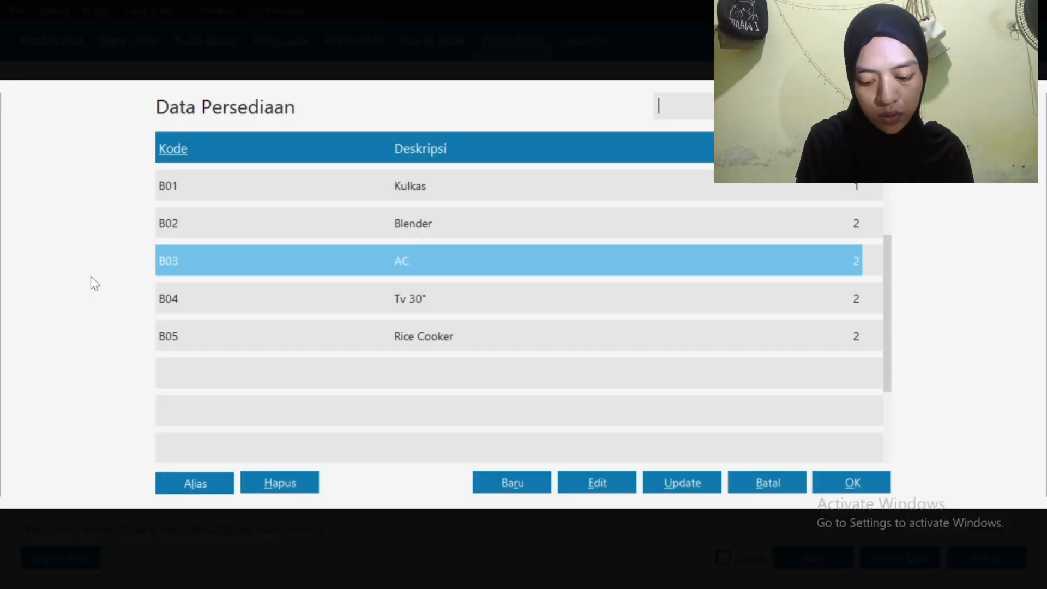
click(297, 305)
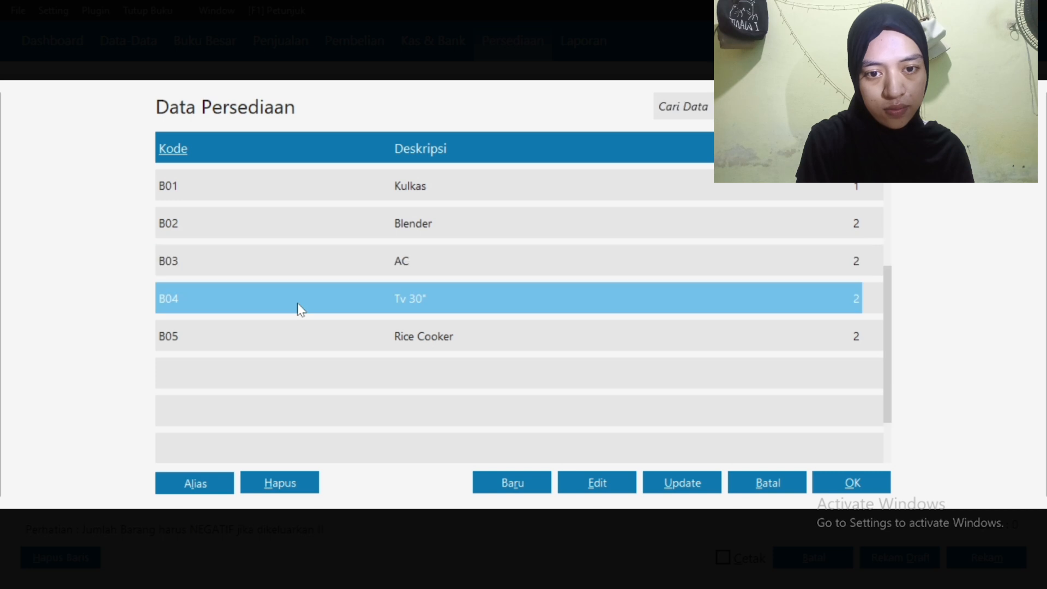
click(840, 489)
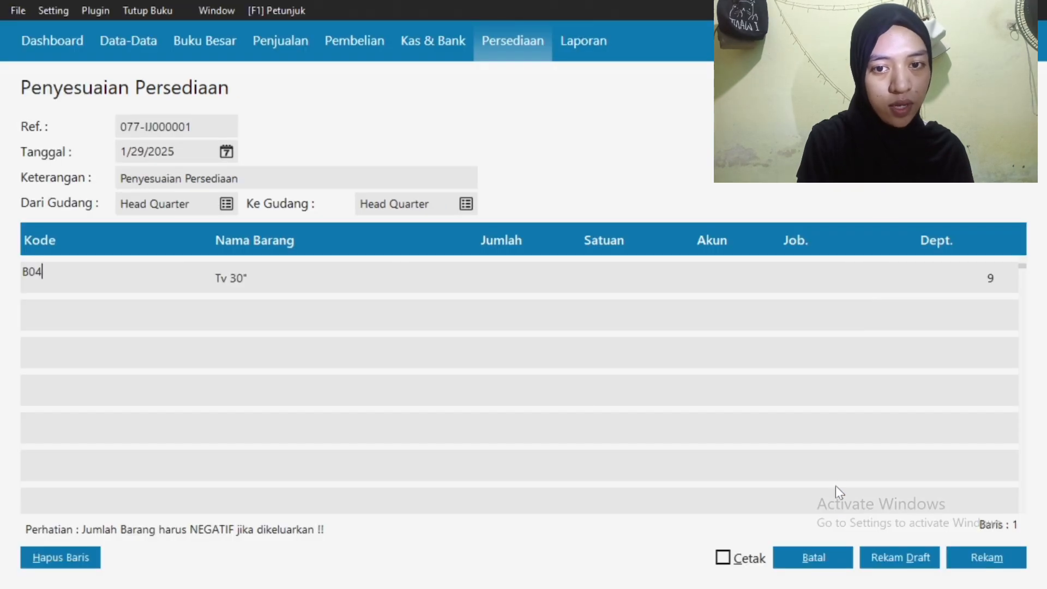
click(491, 286)
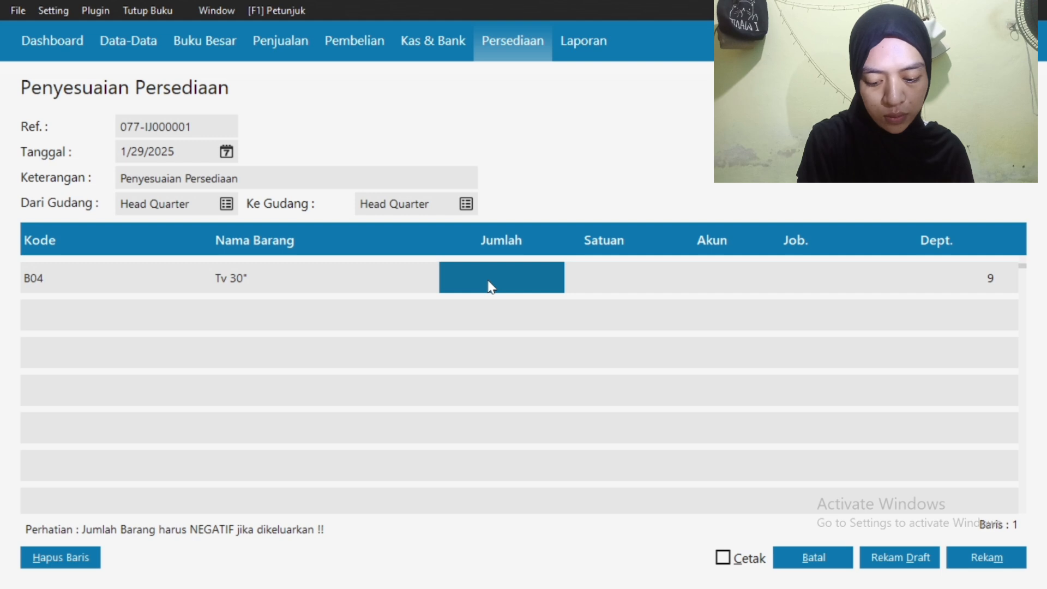
click(492, 287)
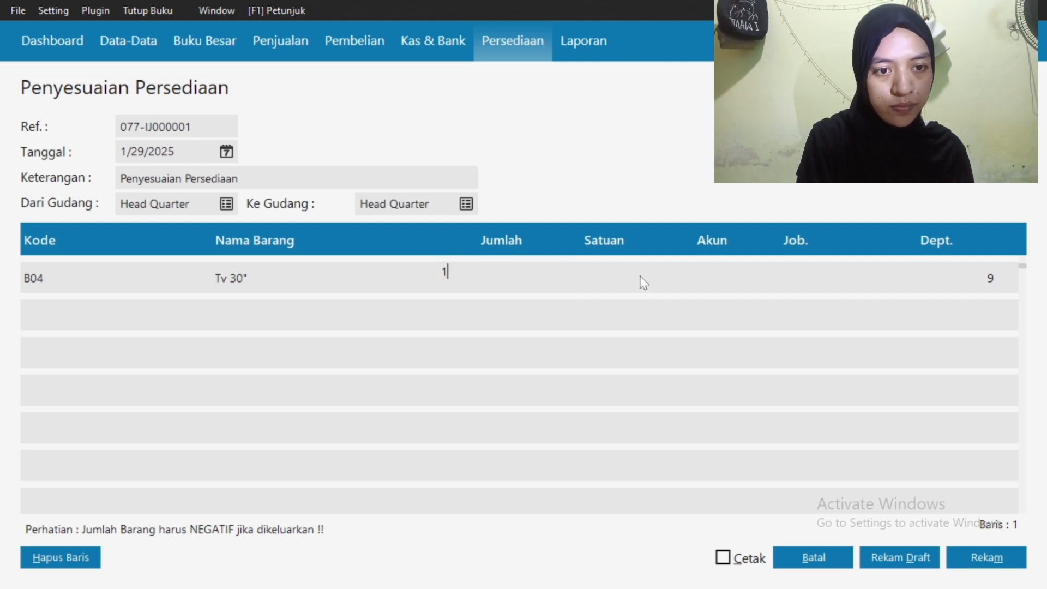
text(1)
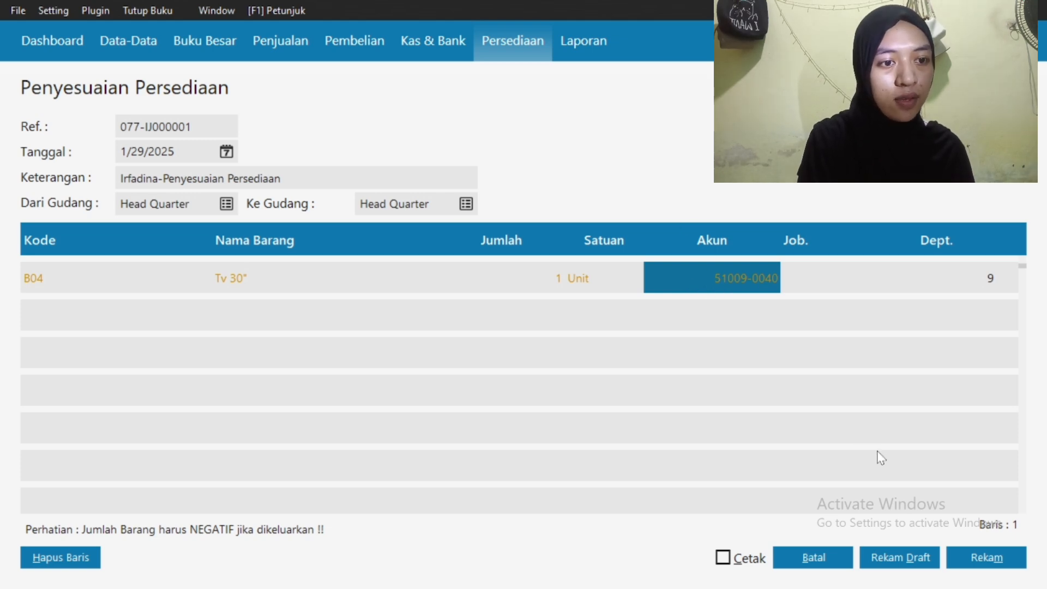
click(959, 552)
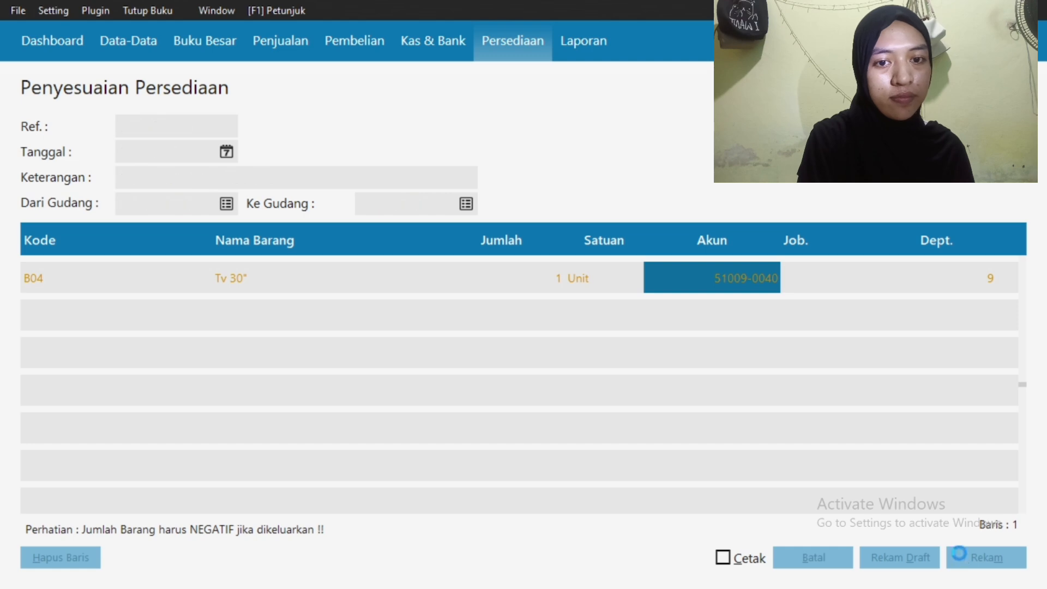
Discard the blank adjustment form and close the Pemakaian / Penyesuaian Barang list
click(798, 565)
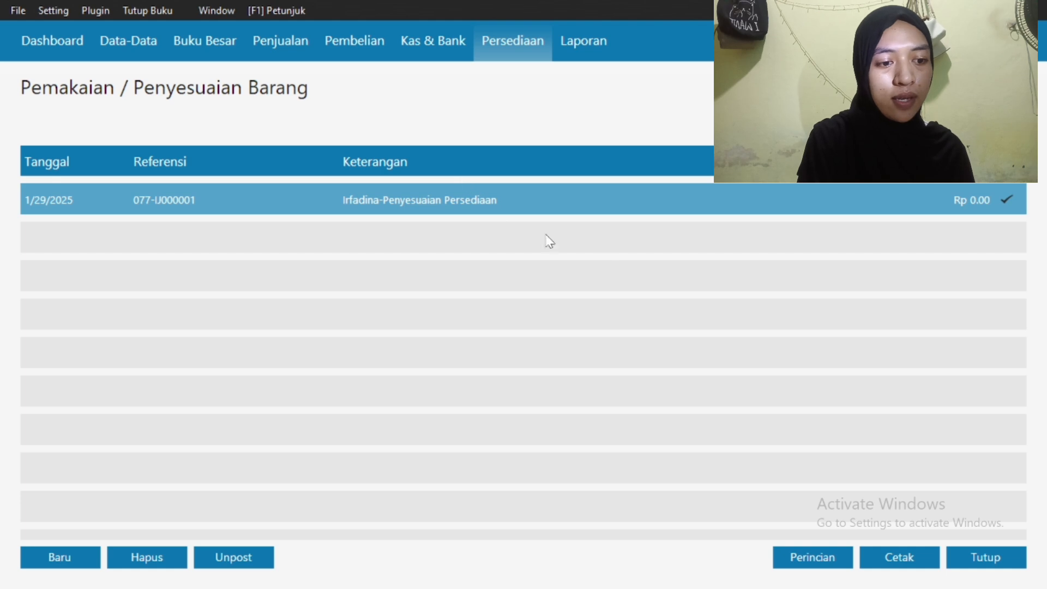
click(962, 565)
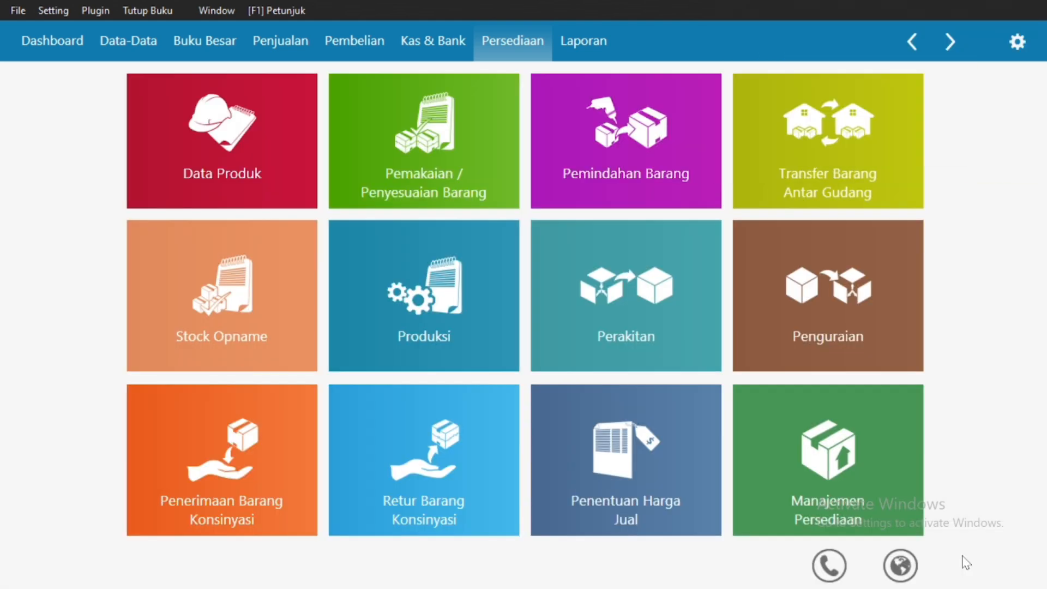